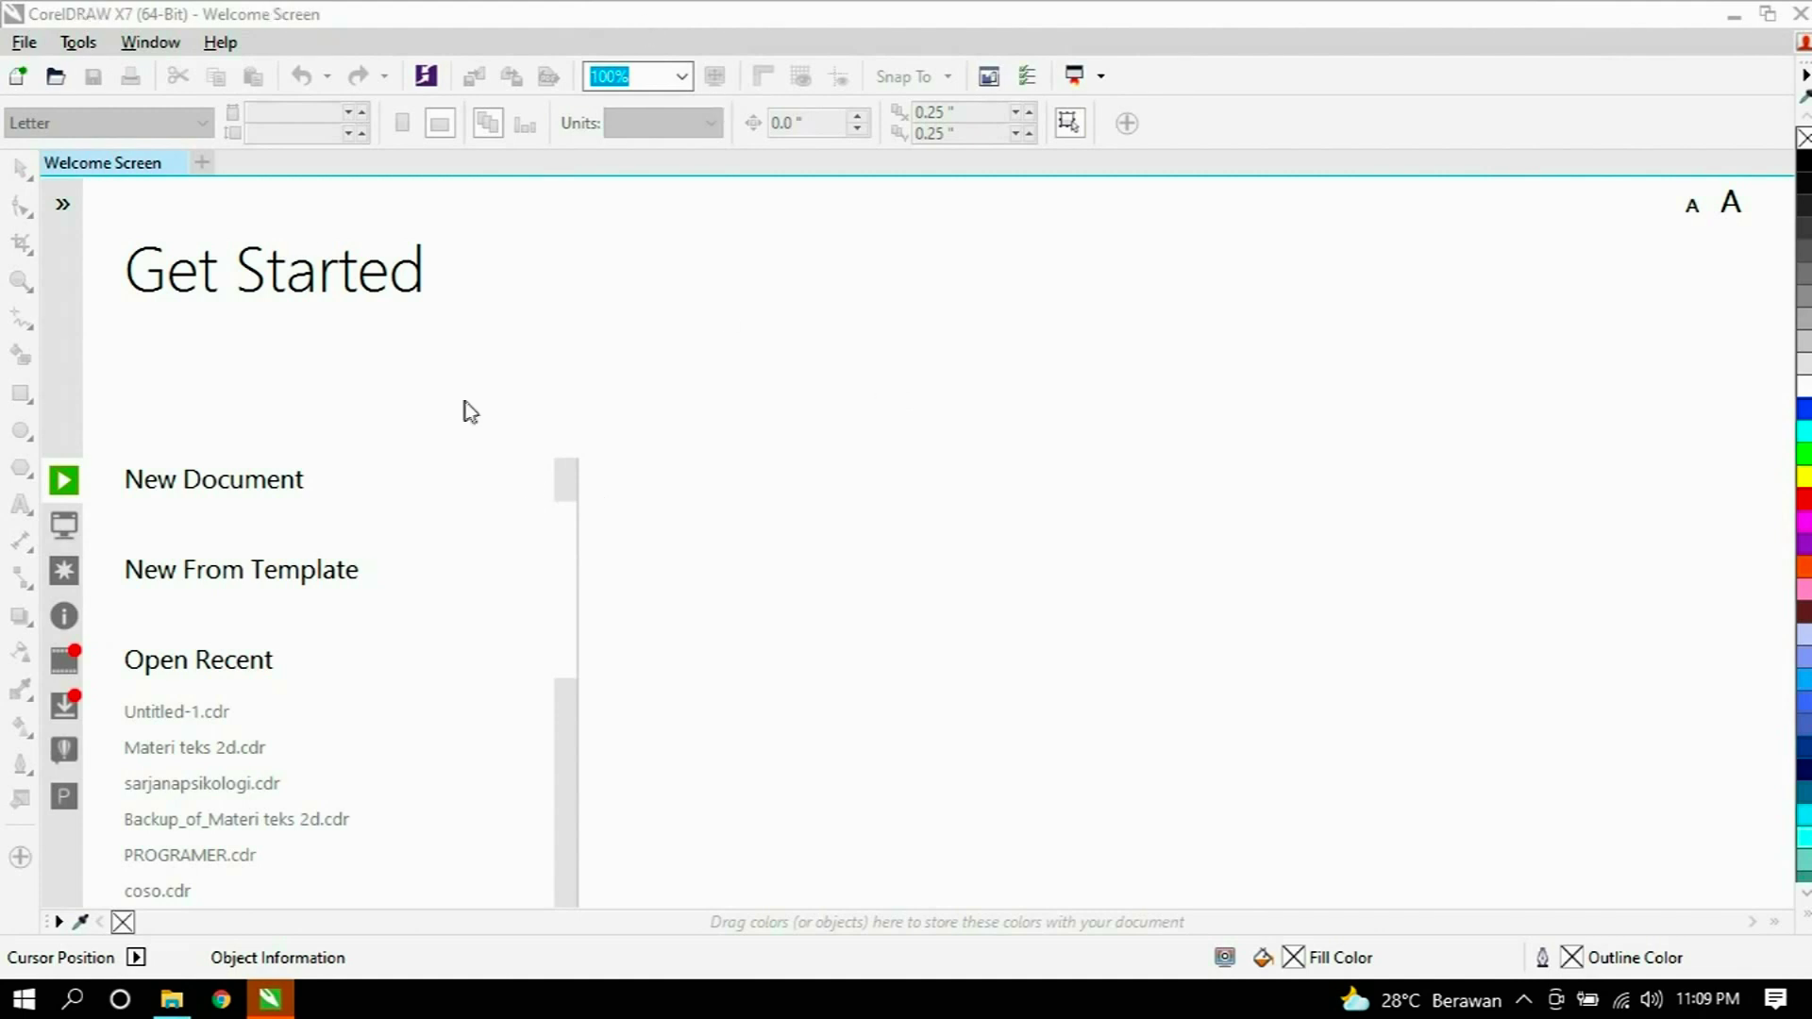
Set the workspace layout to Classic.
left_click(165, 48)
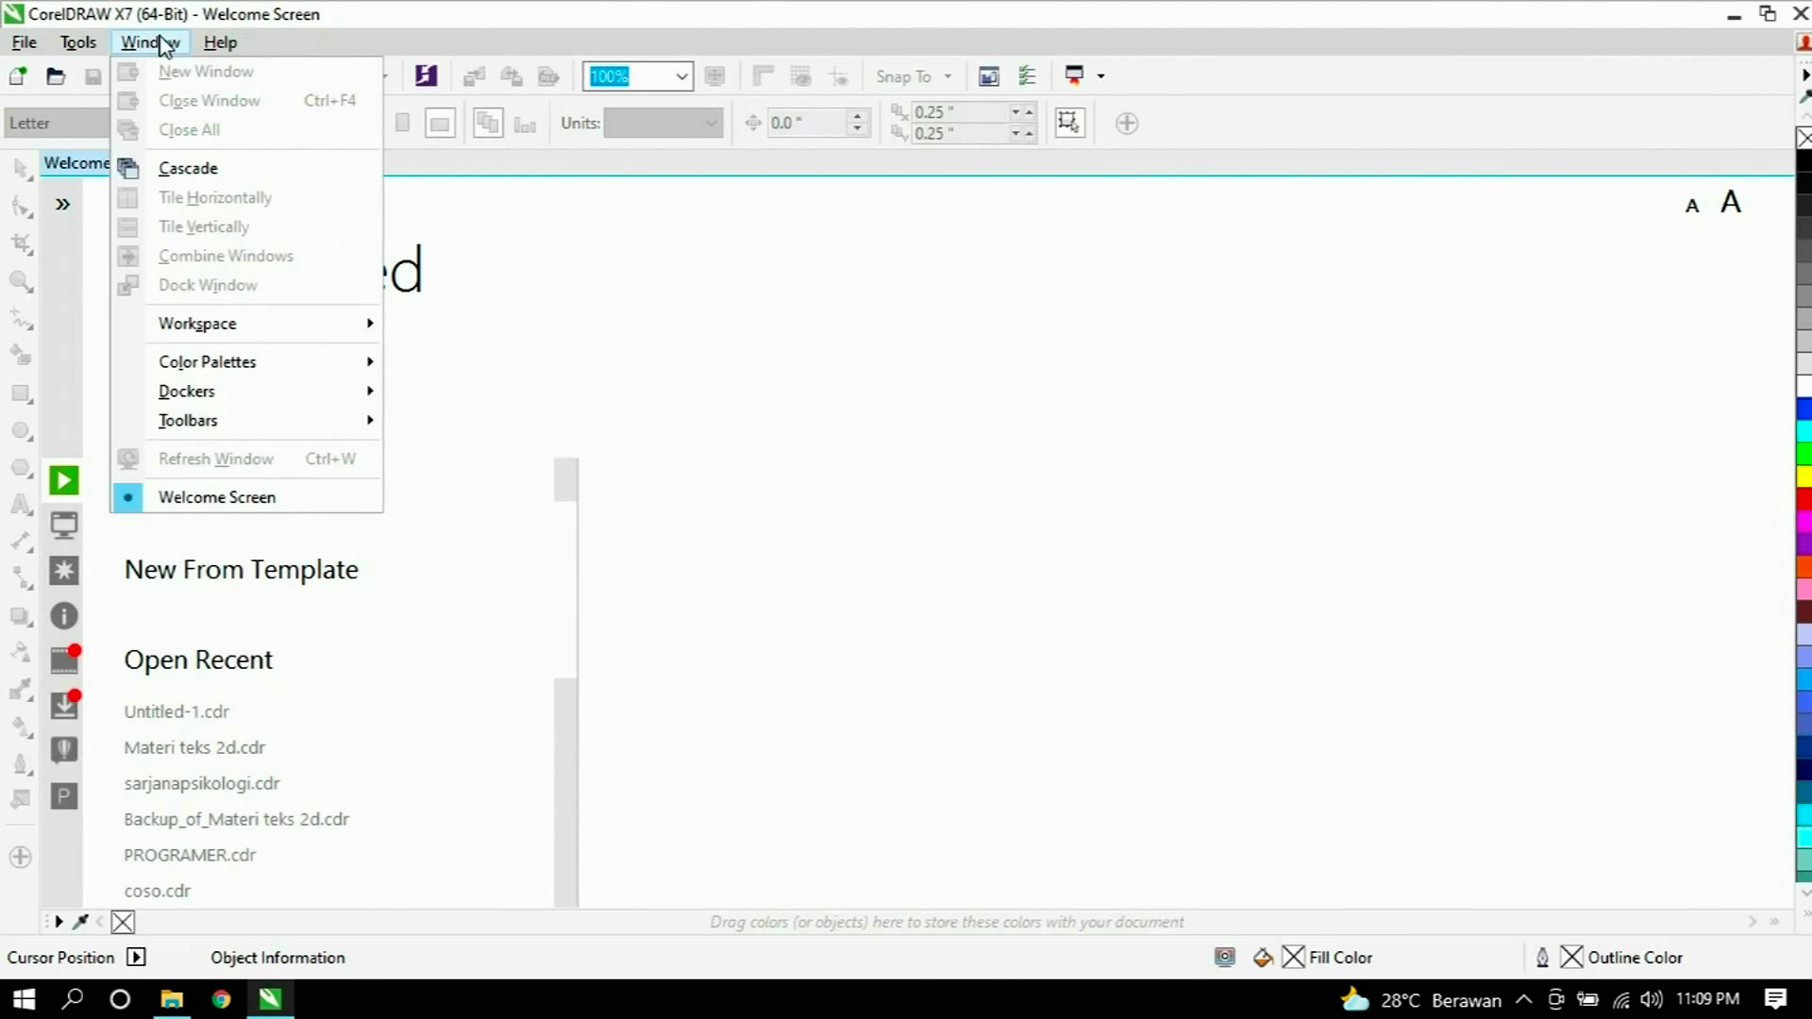
mouse_move(258, 324)
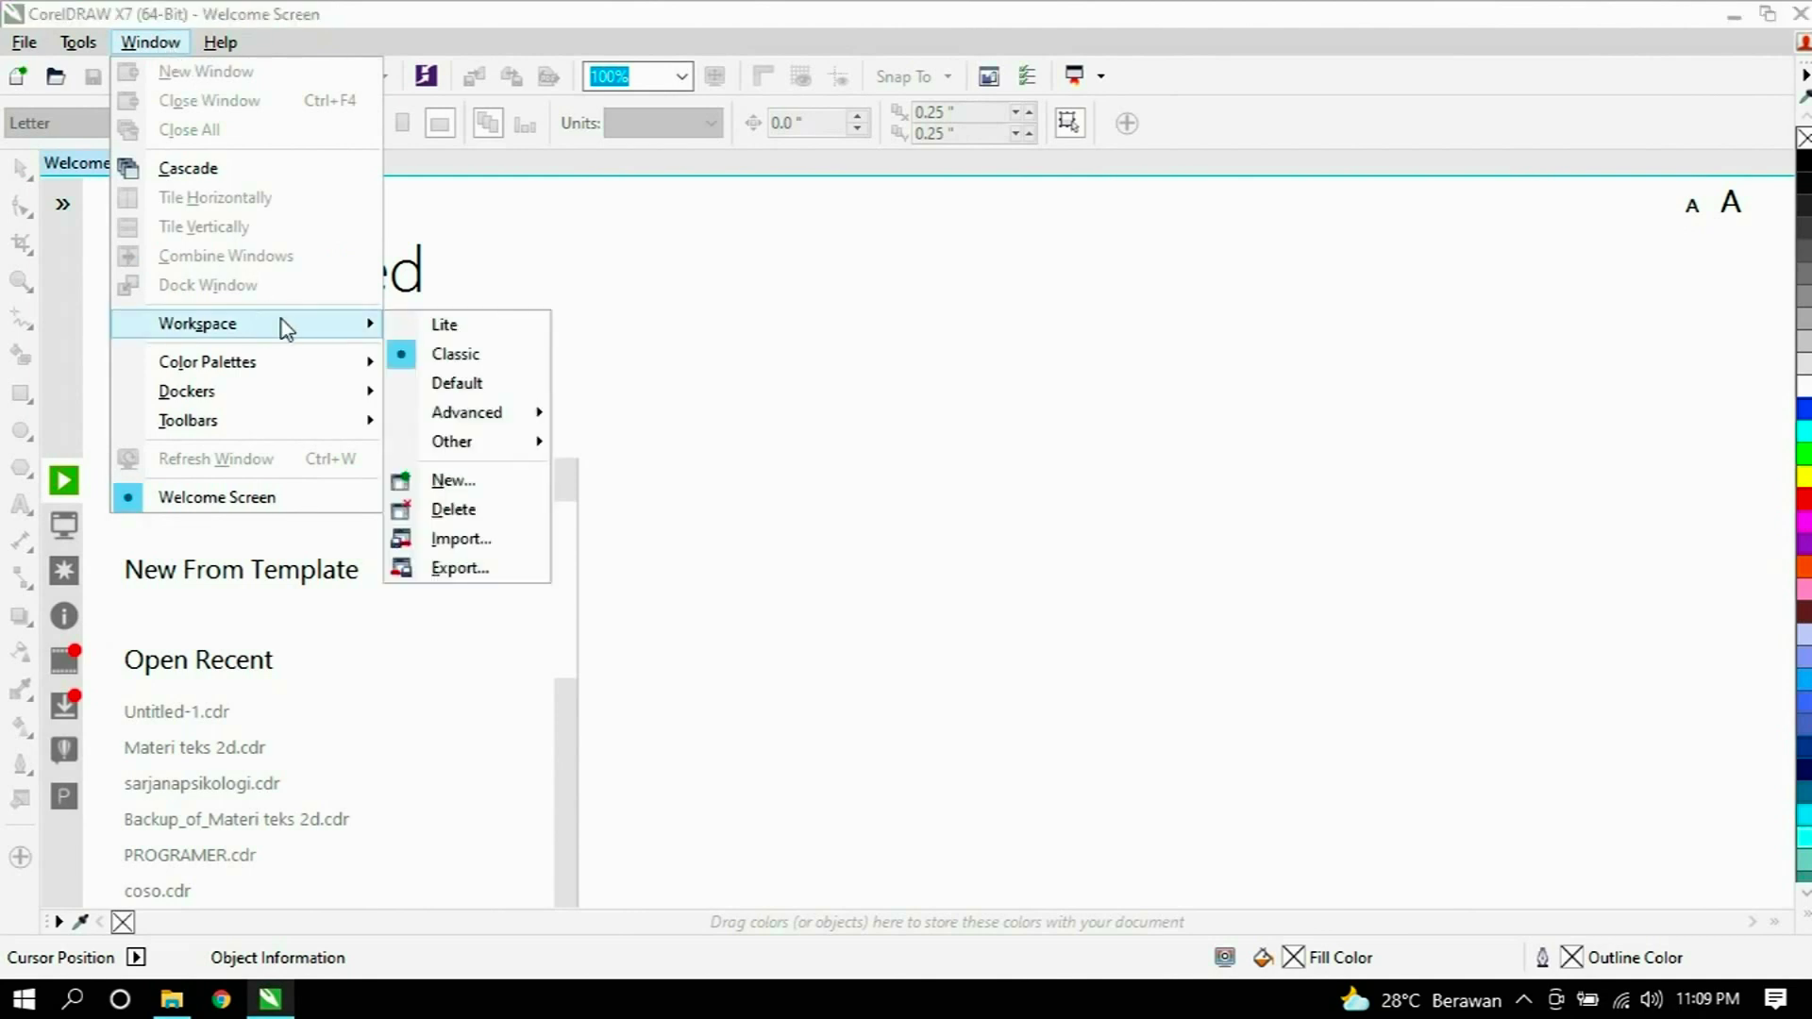
left_click(462, 357)
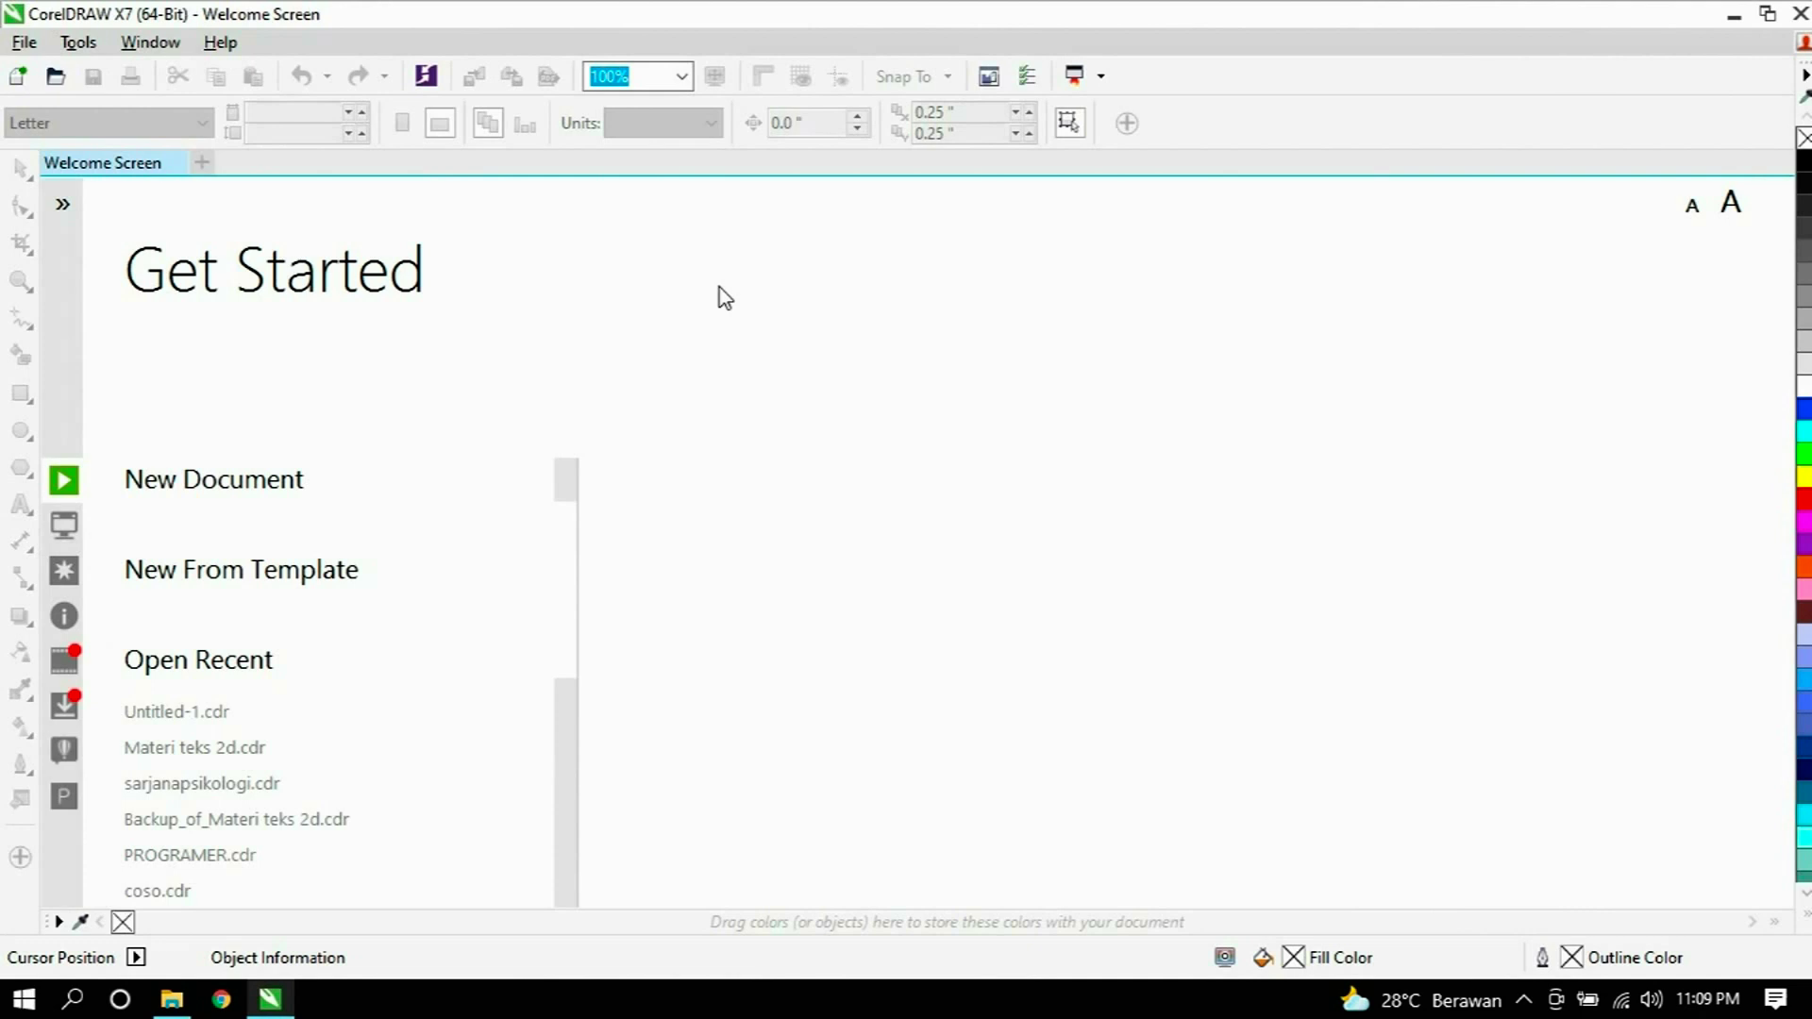
Create a new A4 portrait document named Latihan dasar with RGB colour mode and 300 dpi rendering resolution.
left_click(186, 484)
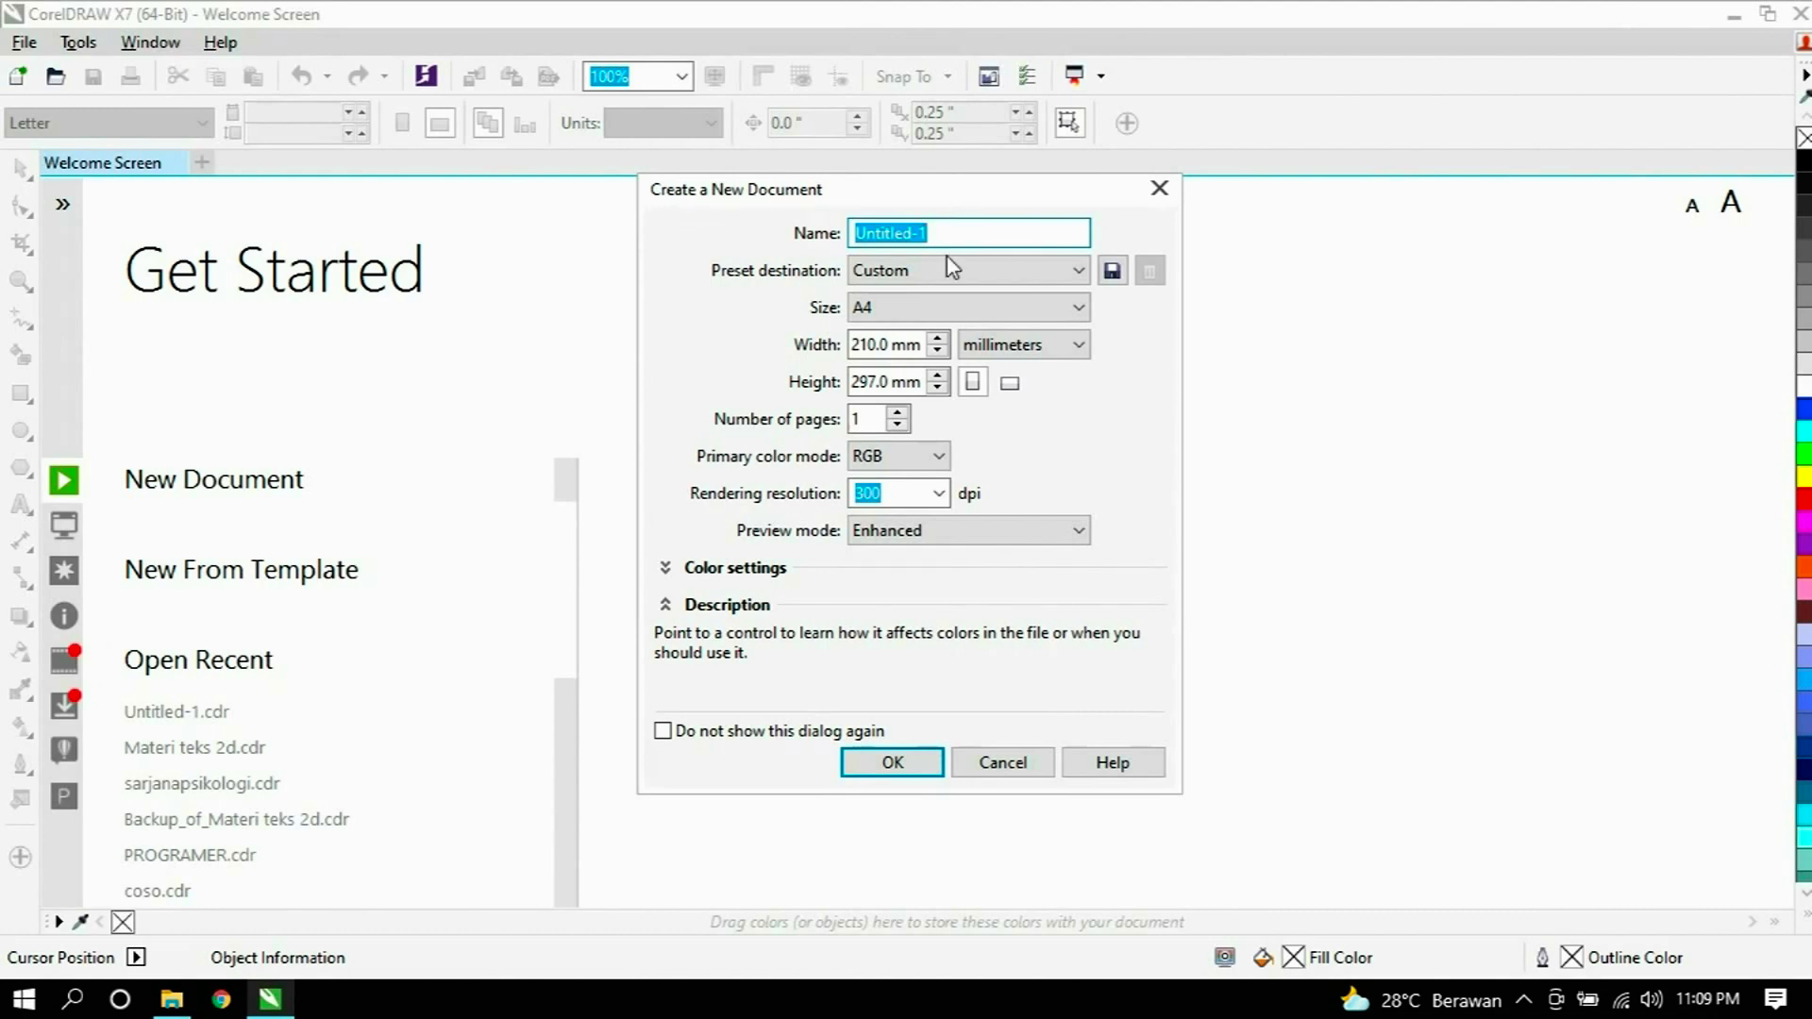
type("Latihan dasar")
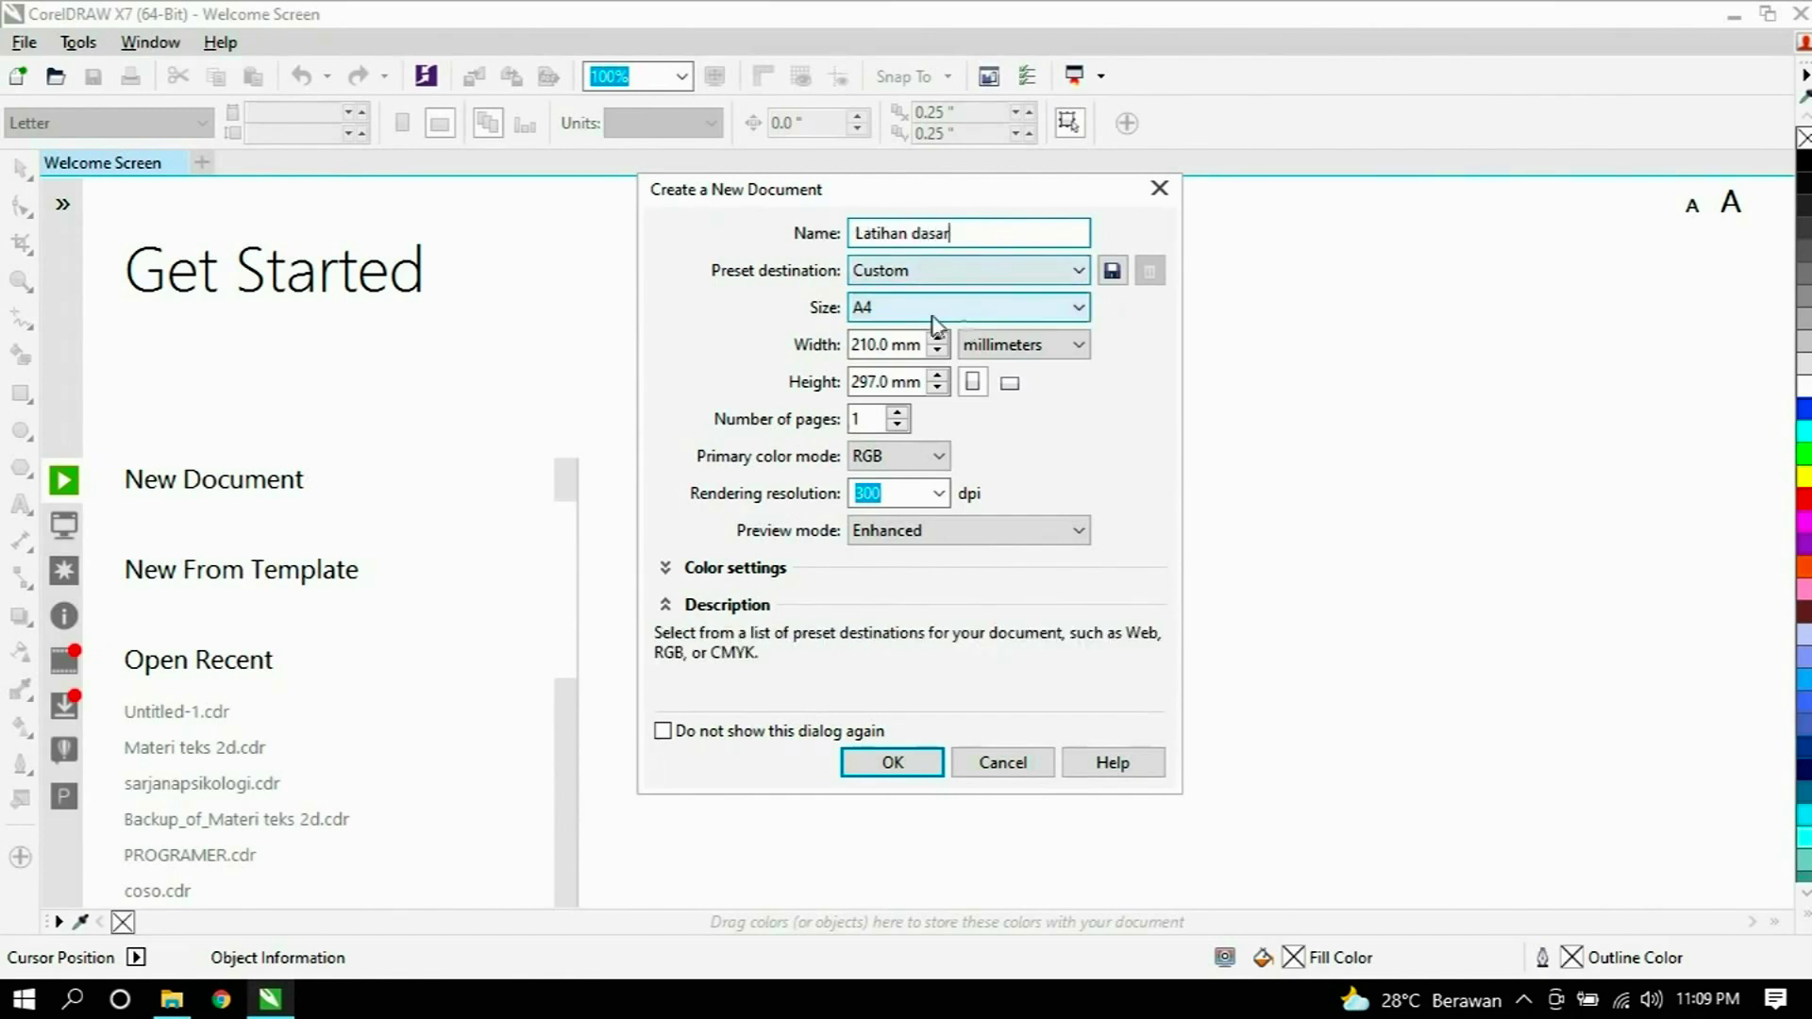
left_click(897, 308)
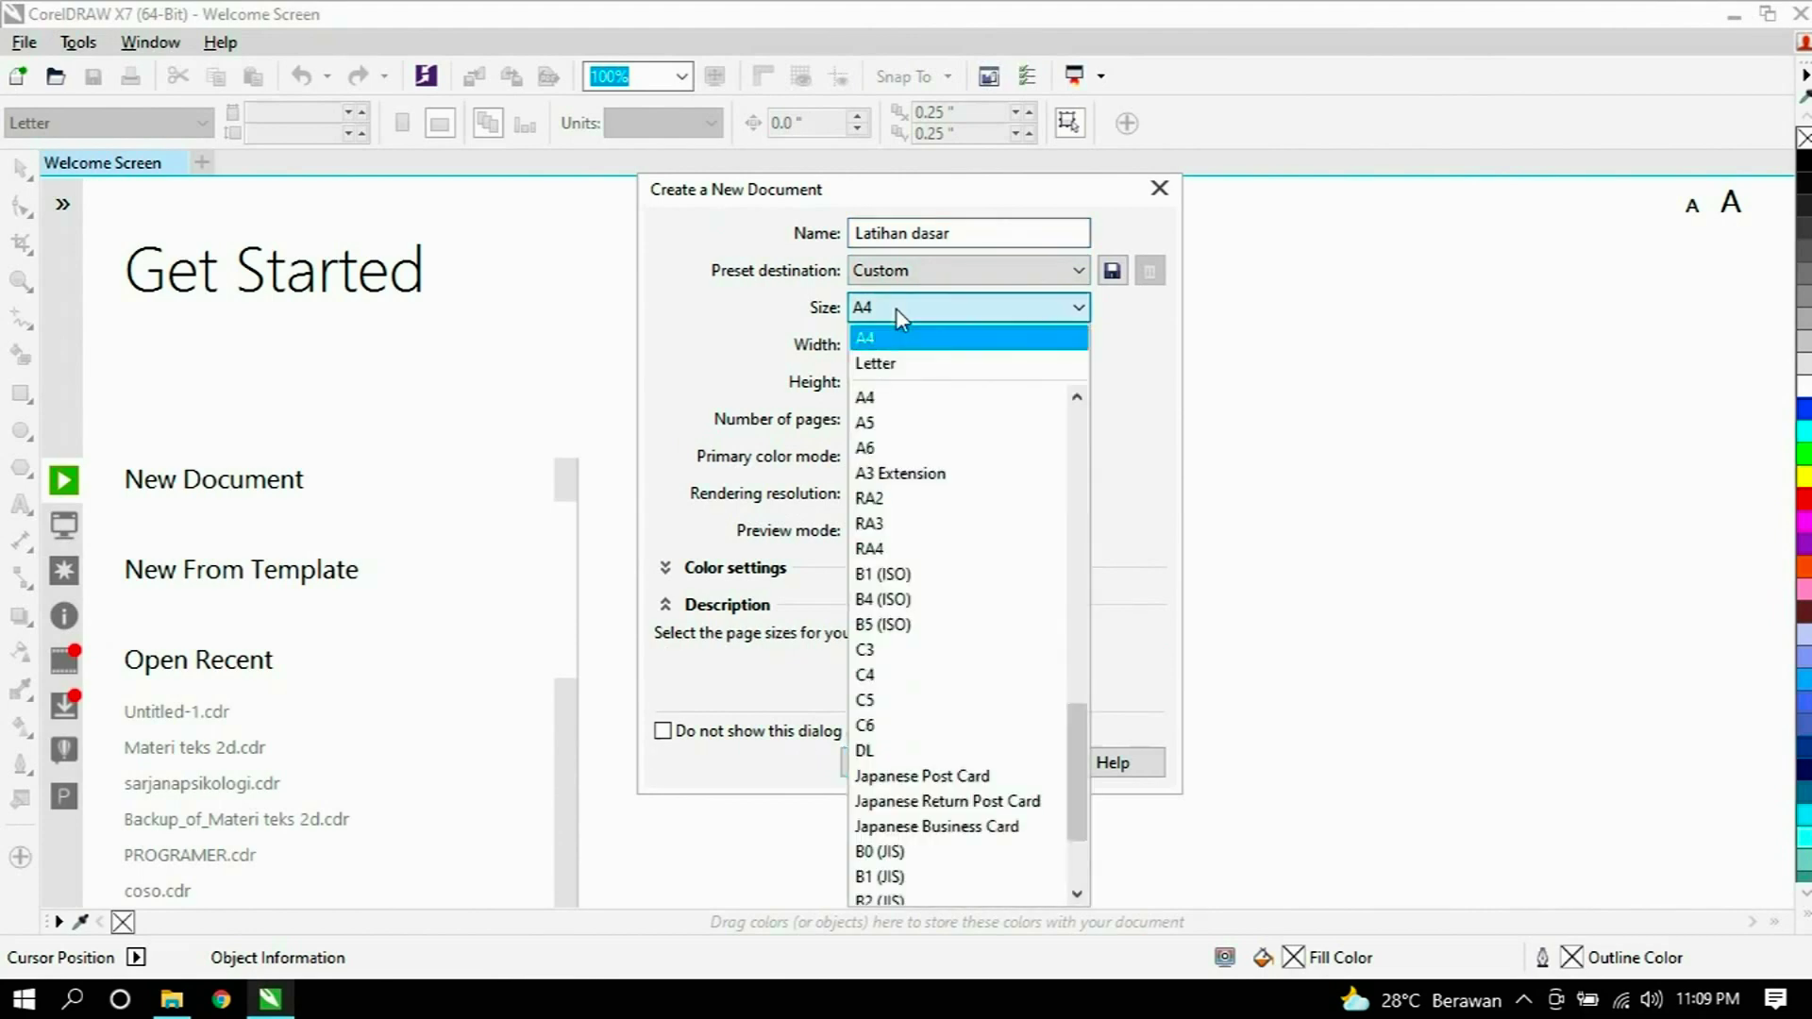
left_click(897, 308)
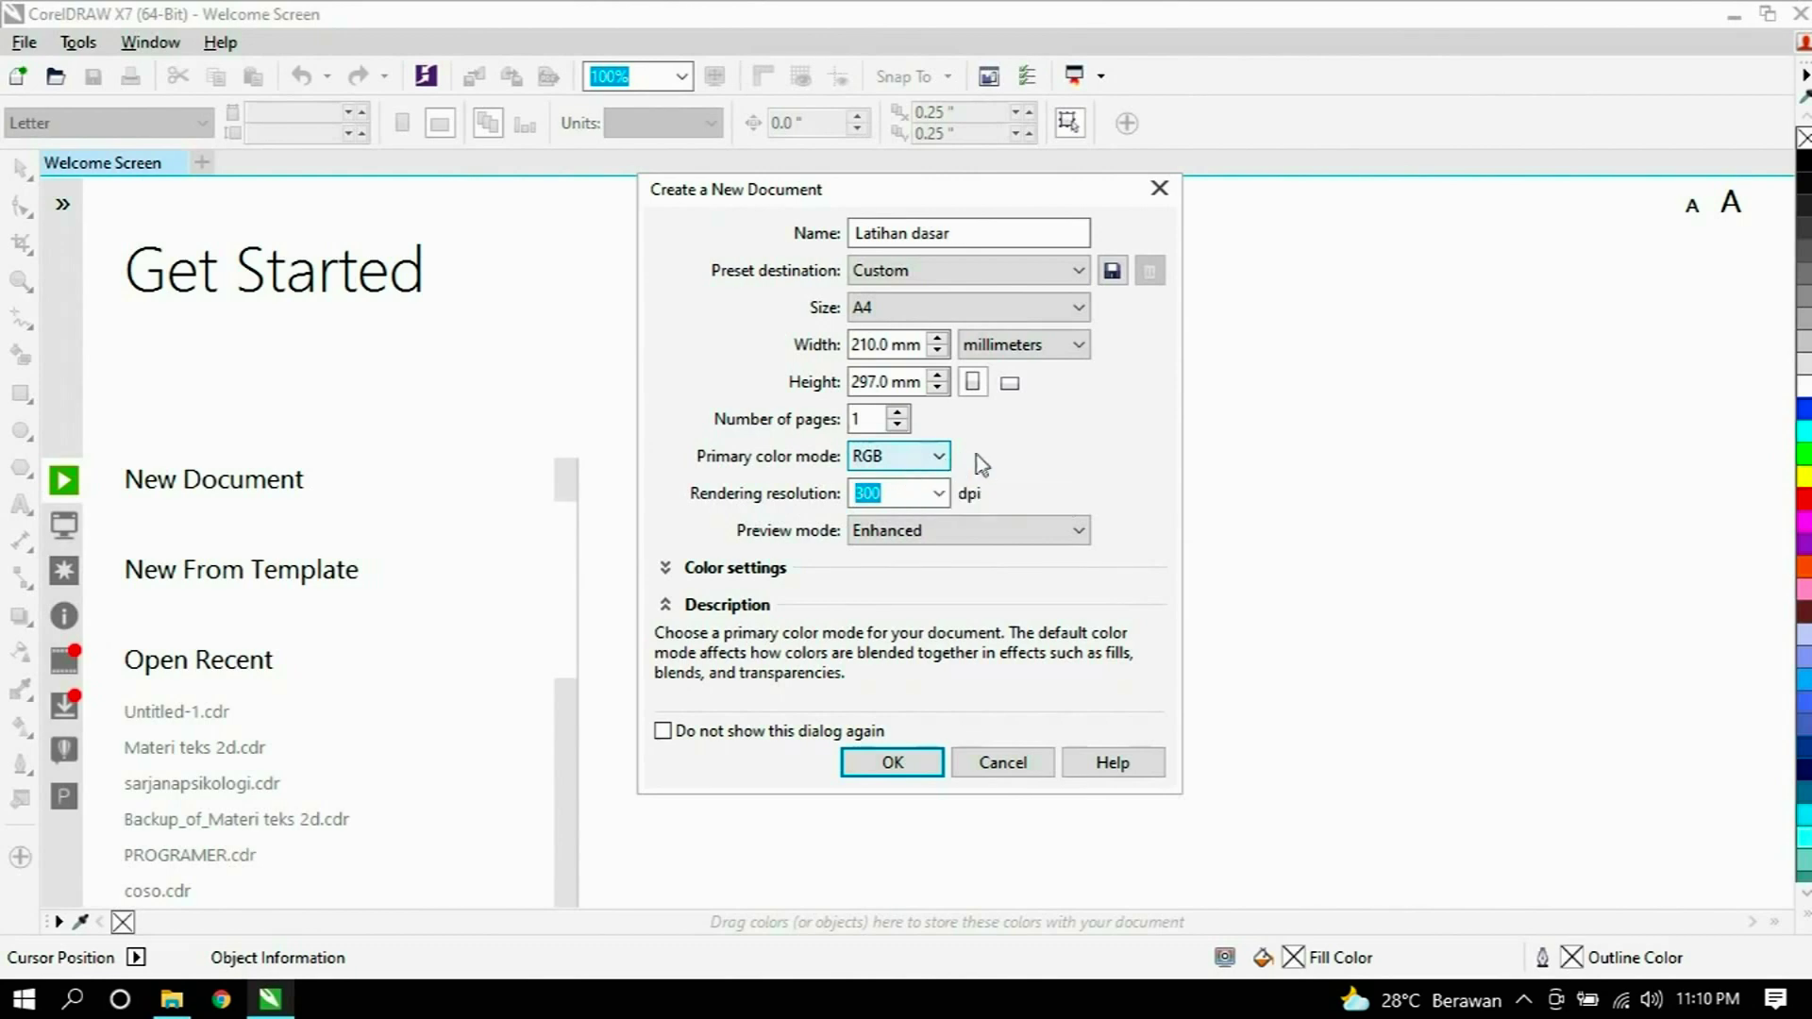
left_click(936, 458)
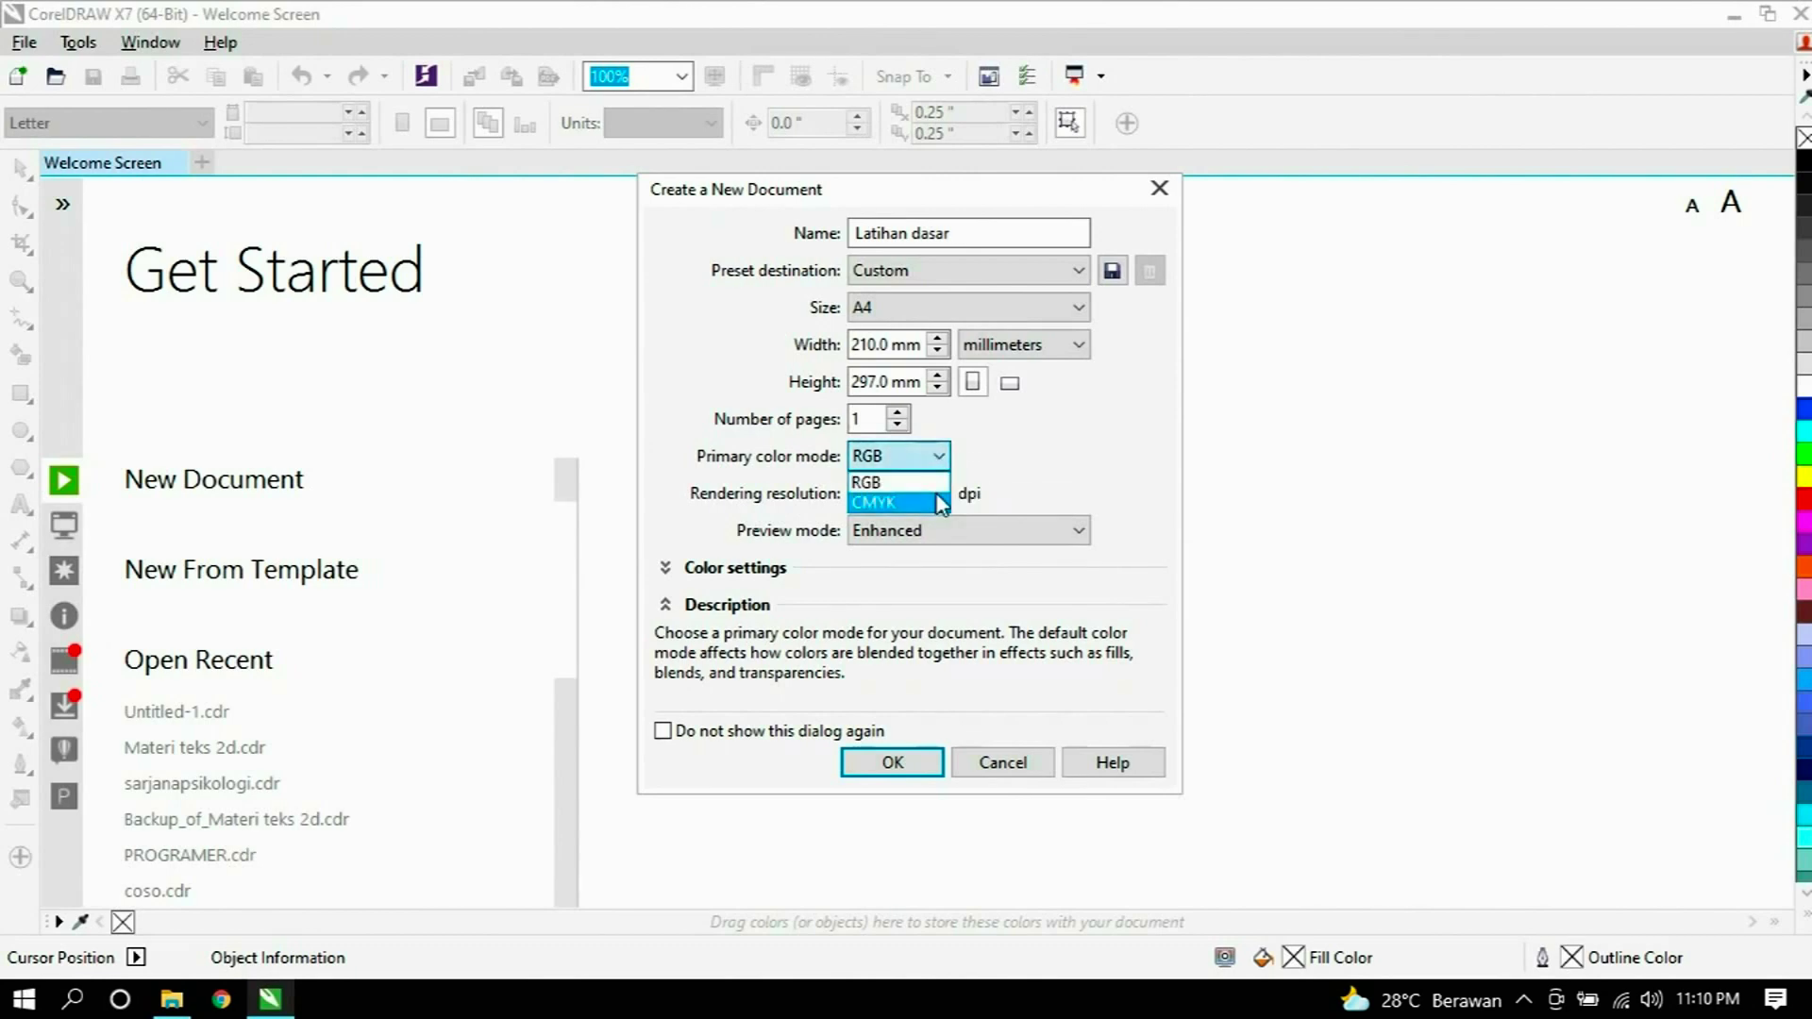
left_click(996, 455)
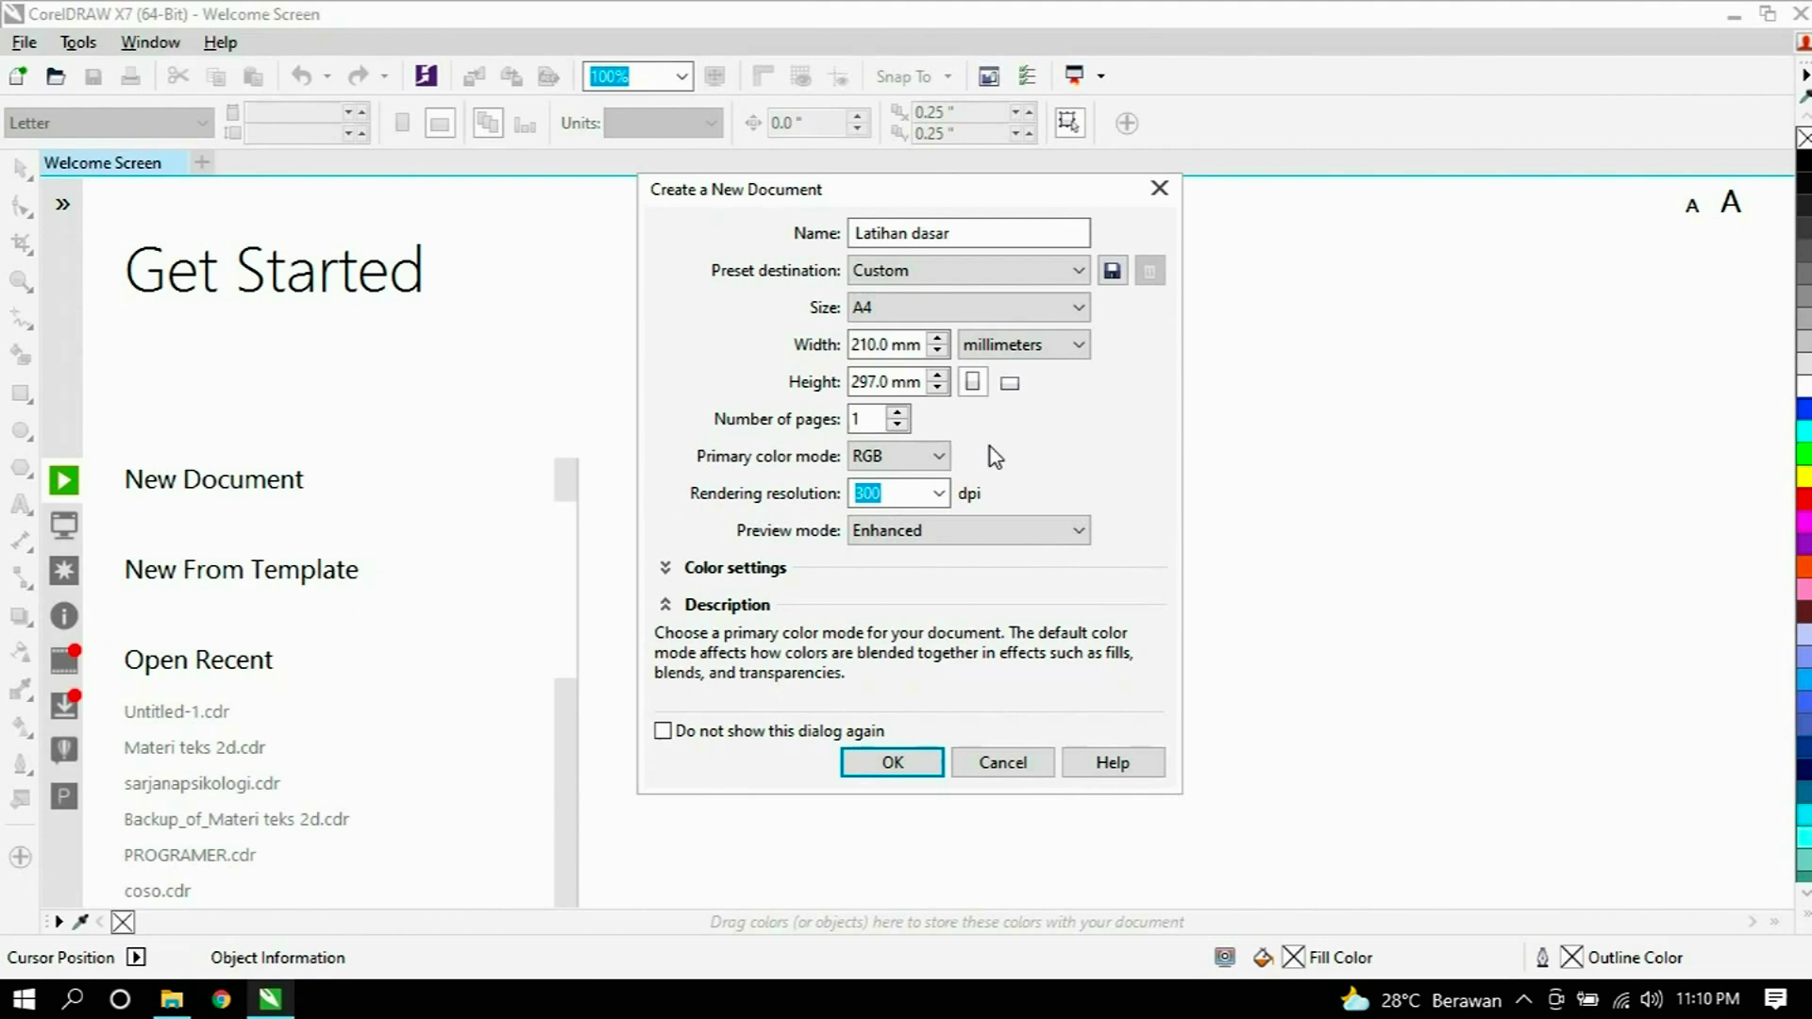
left_click(939, 455)
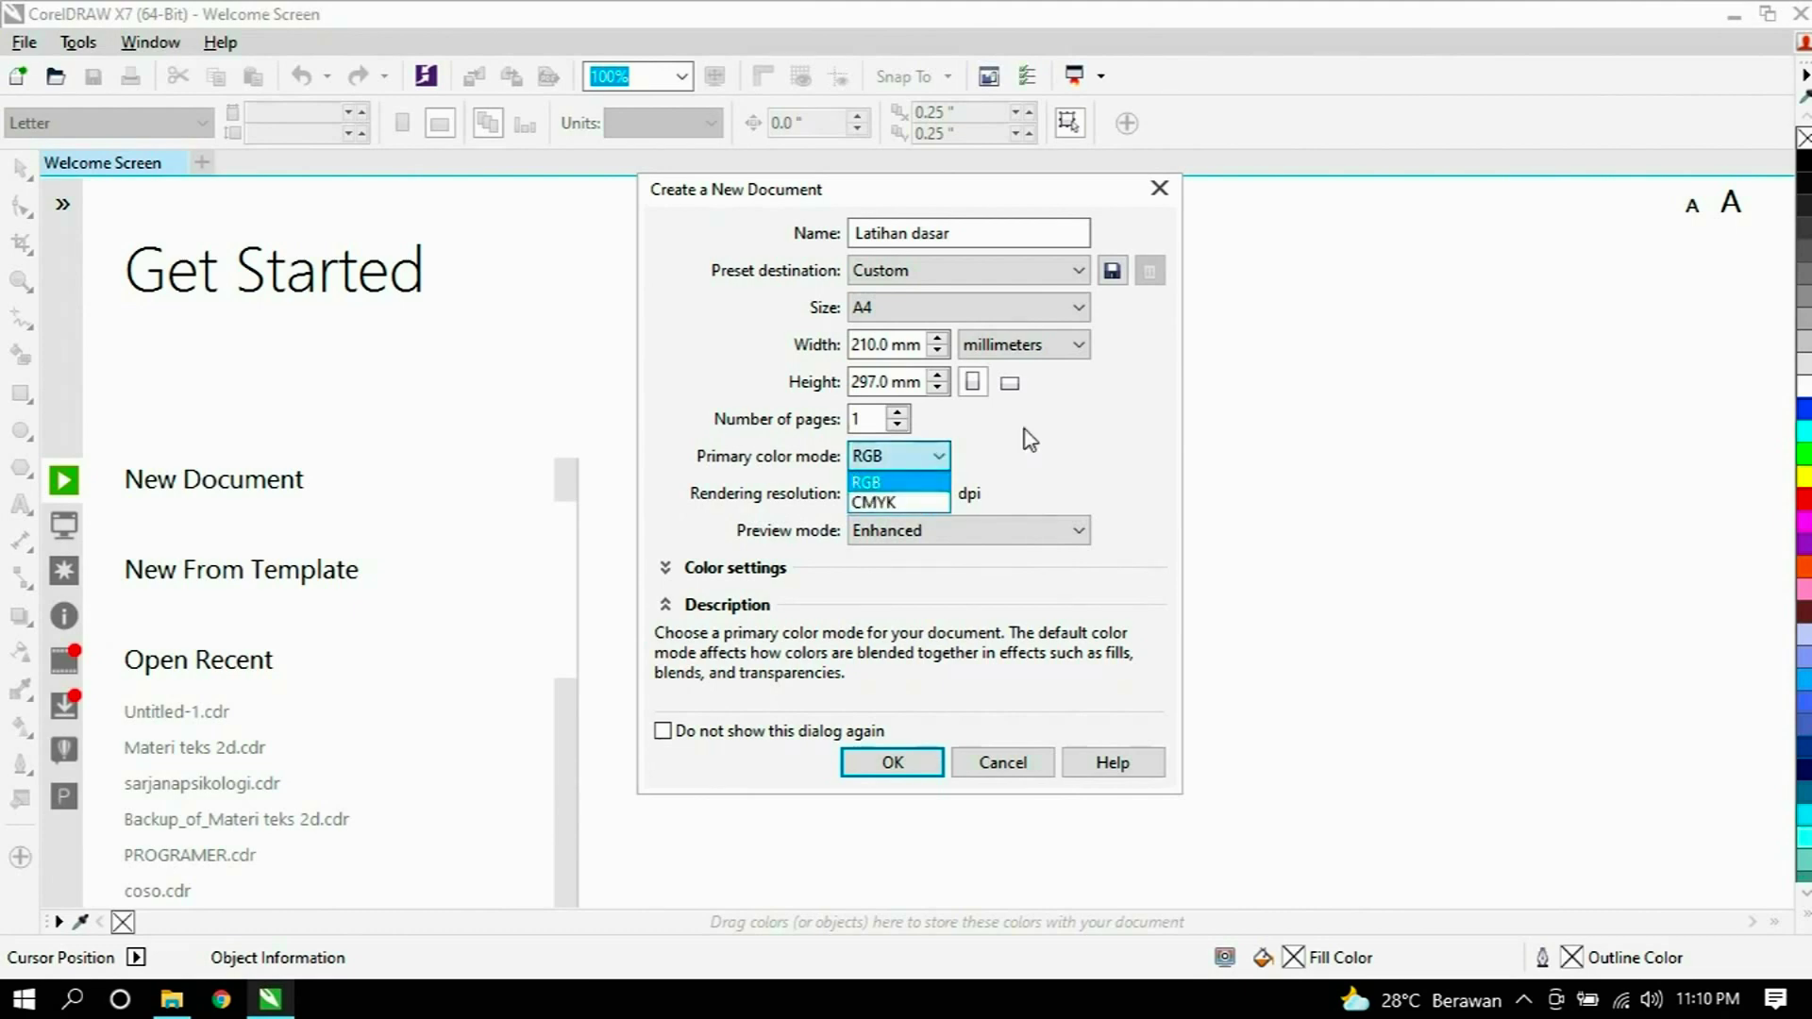
key("Tab")
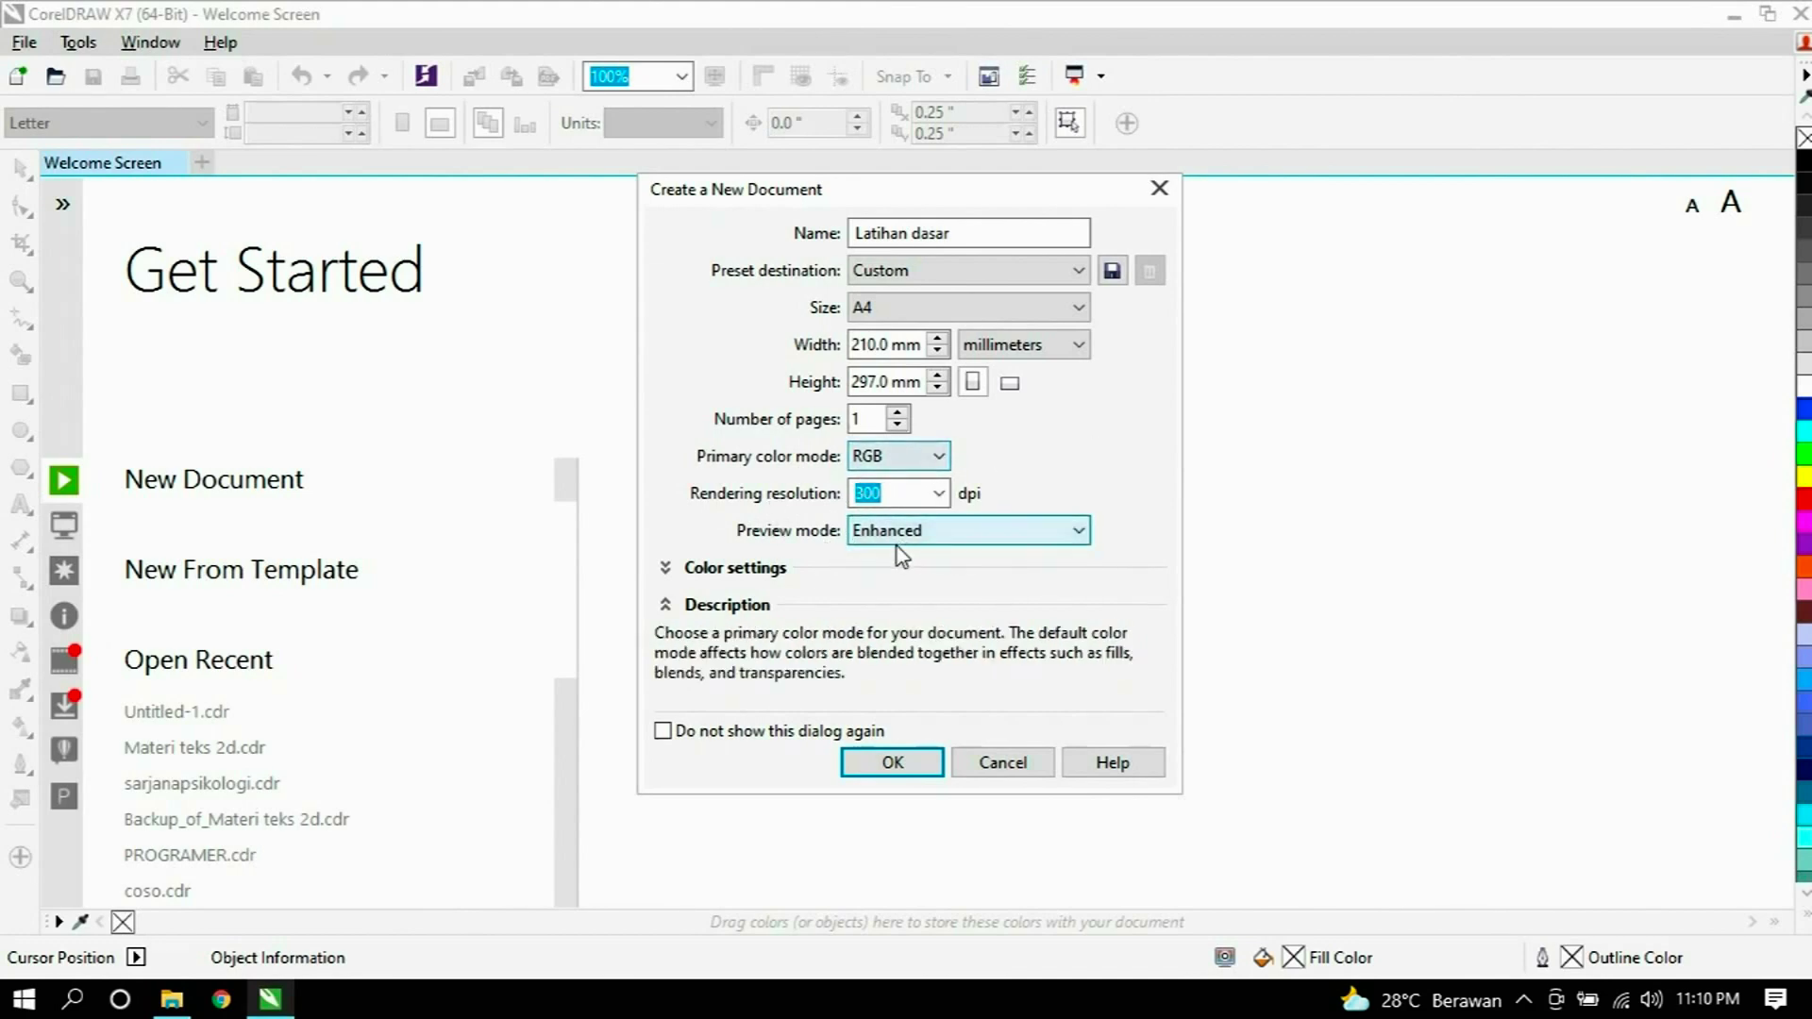
left_click(892, 761)
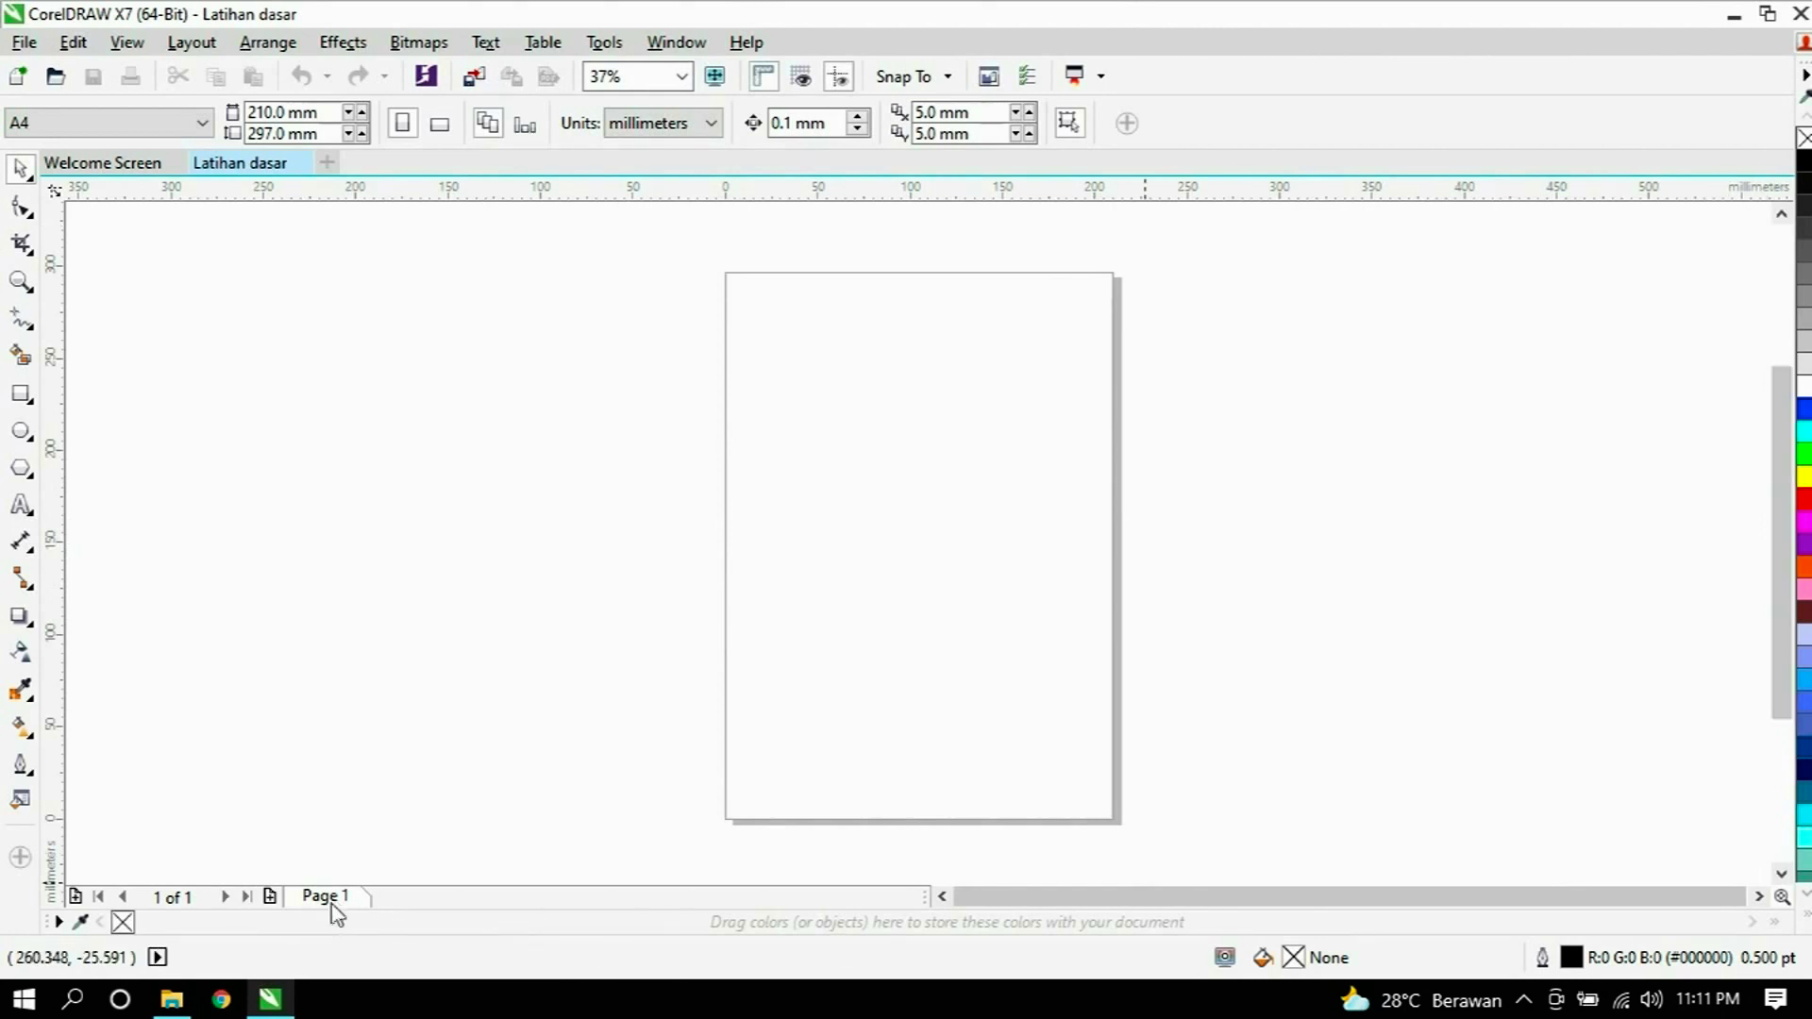
Add a second page to the document and place the artistic text 1 near the middle of Page 1.
left_click(270, 897)
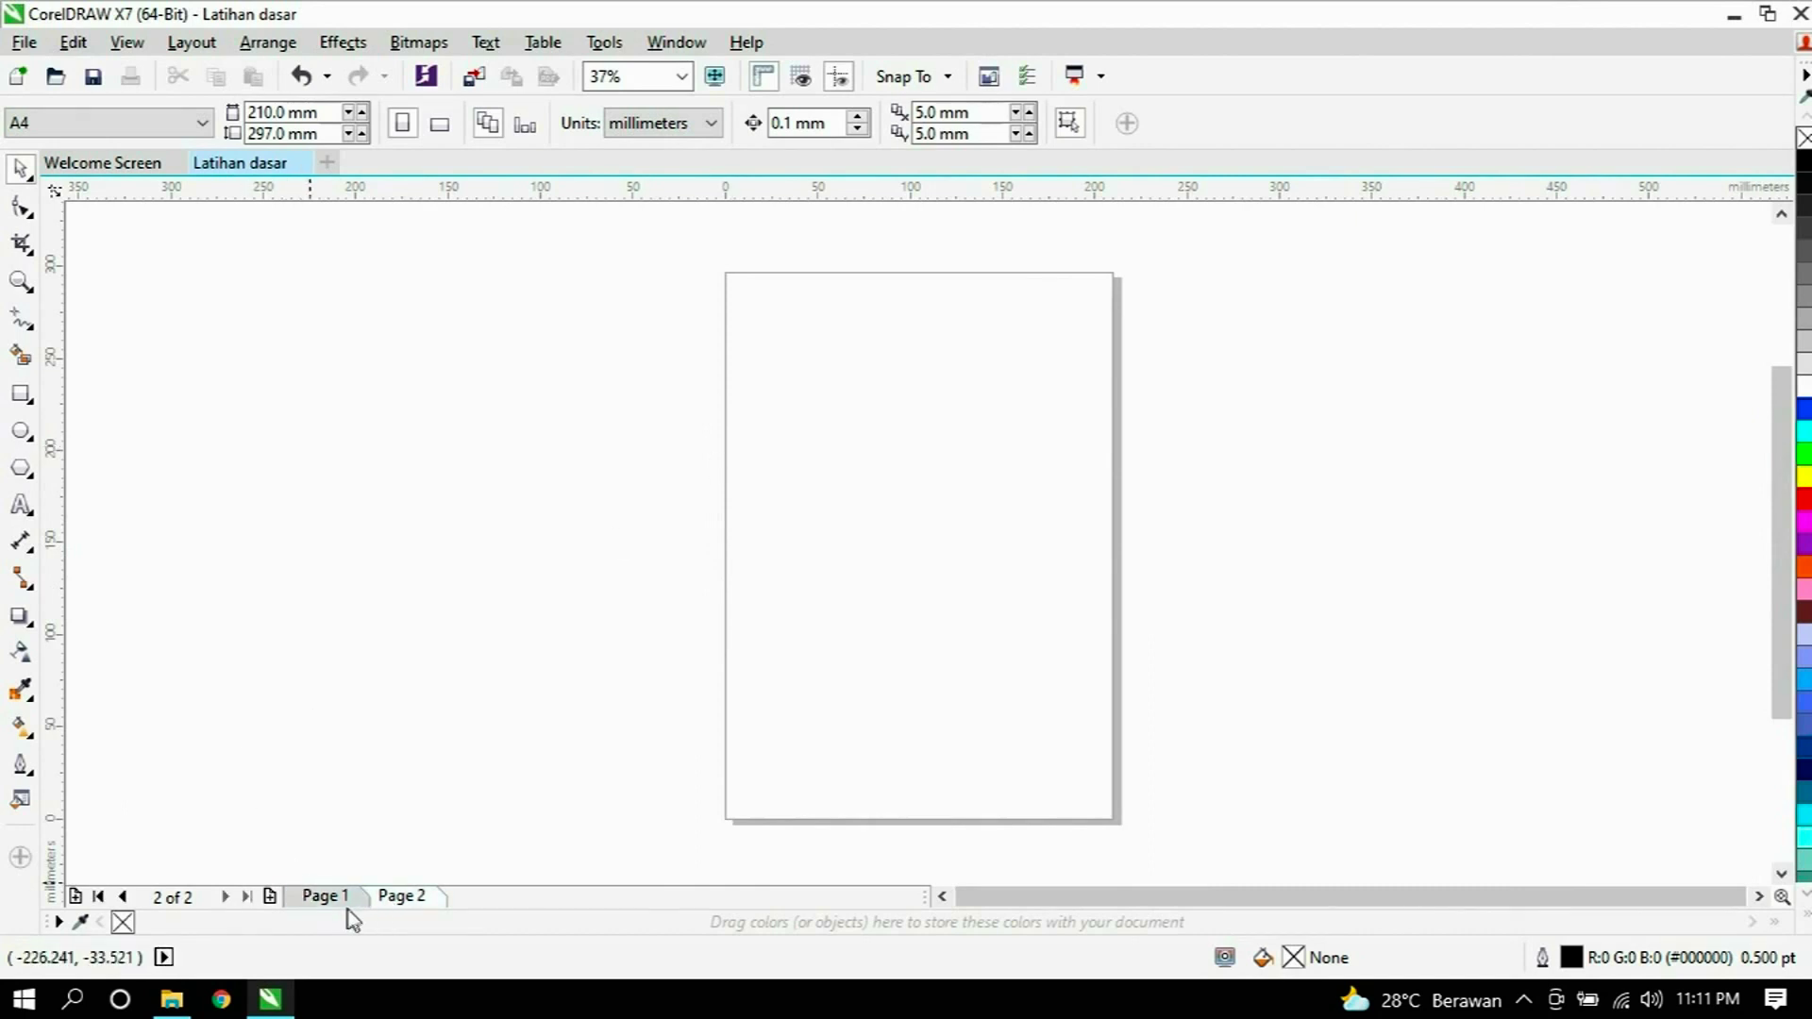
left_click(324, 896)
left_click(21, 505)
left_click(873, 521)
type("1")
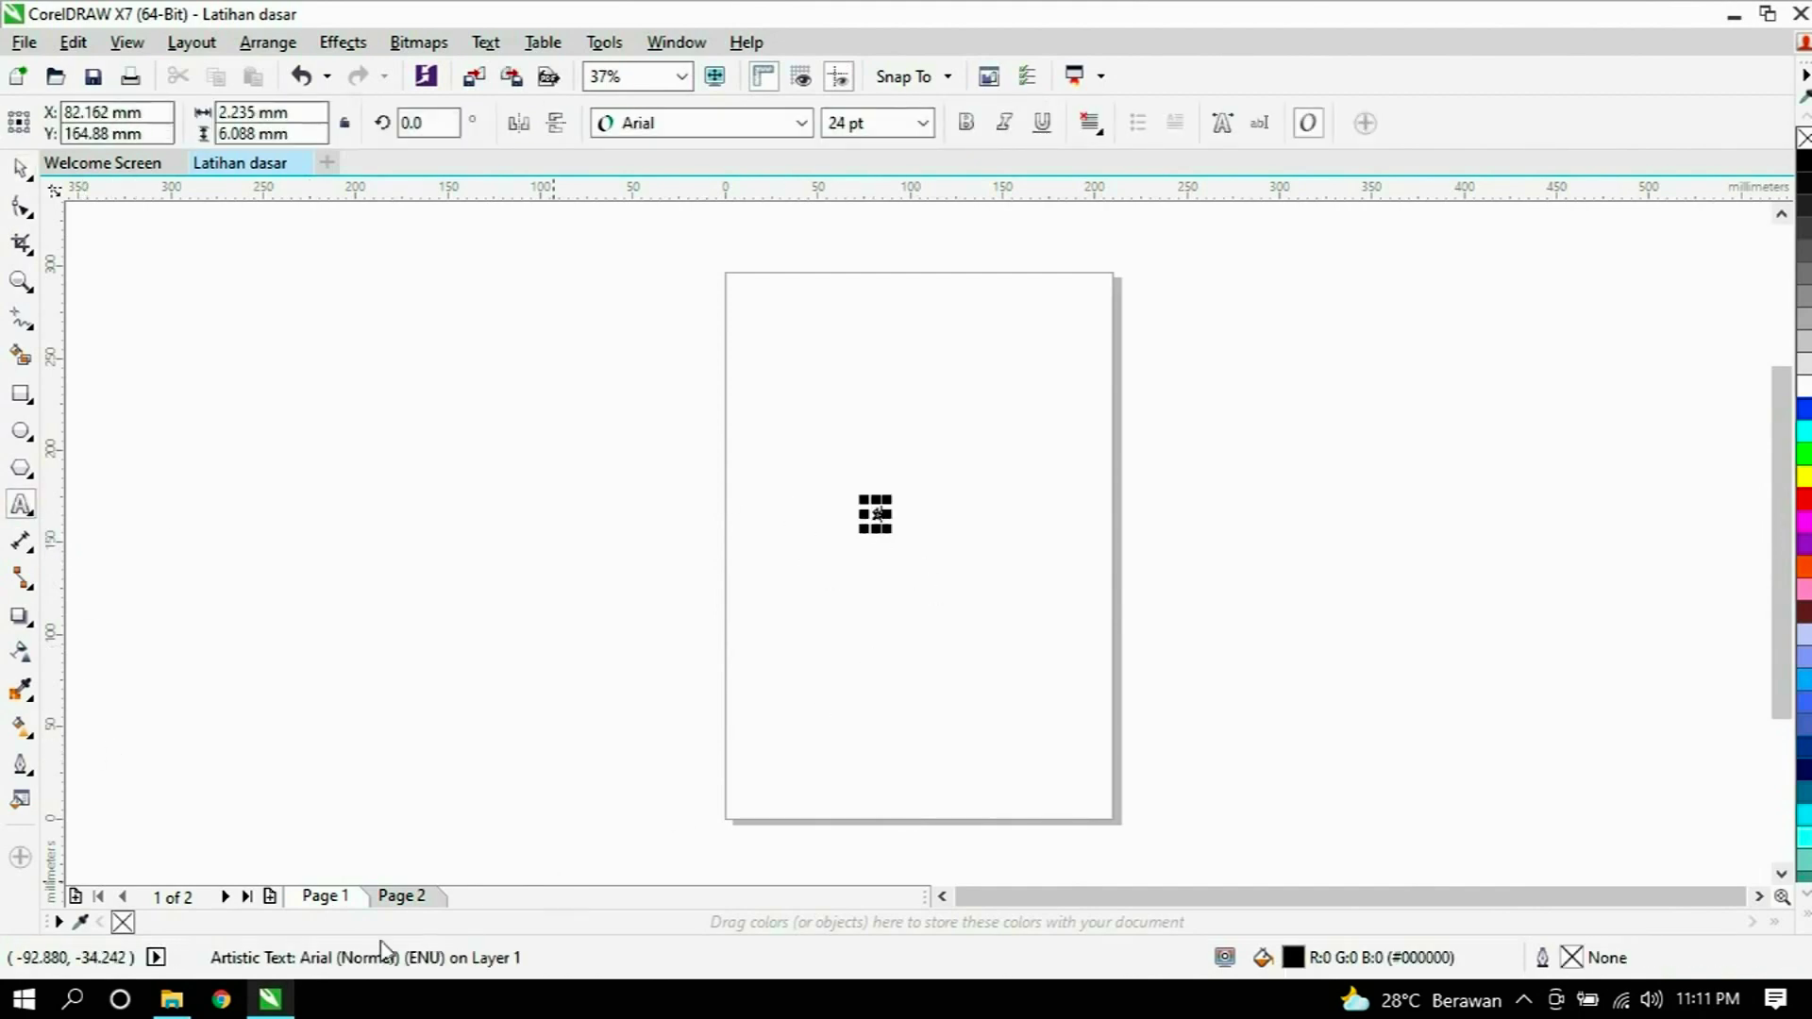
Place the artistic text 2 on Page 2 and deselect it.
left_click(409, 898)
left_click(801, 590)
type("2")
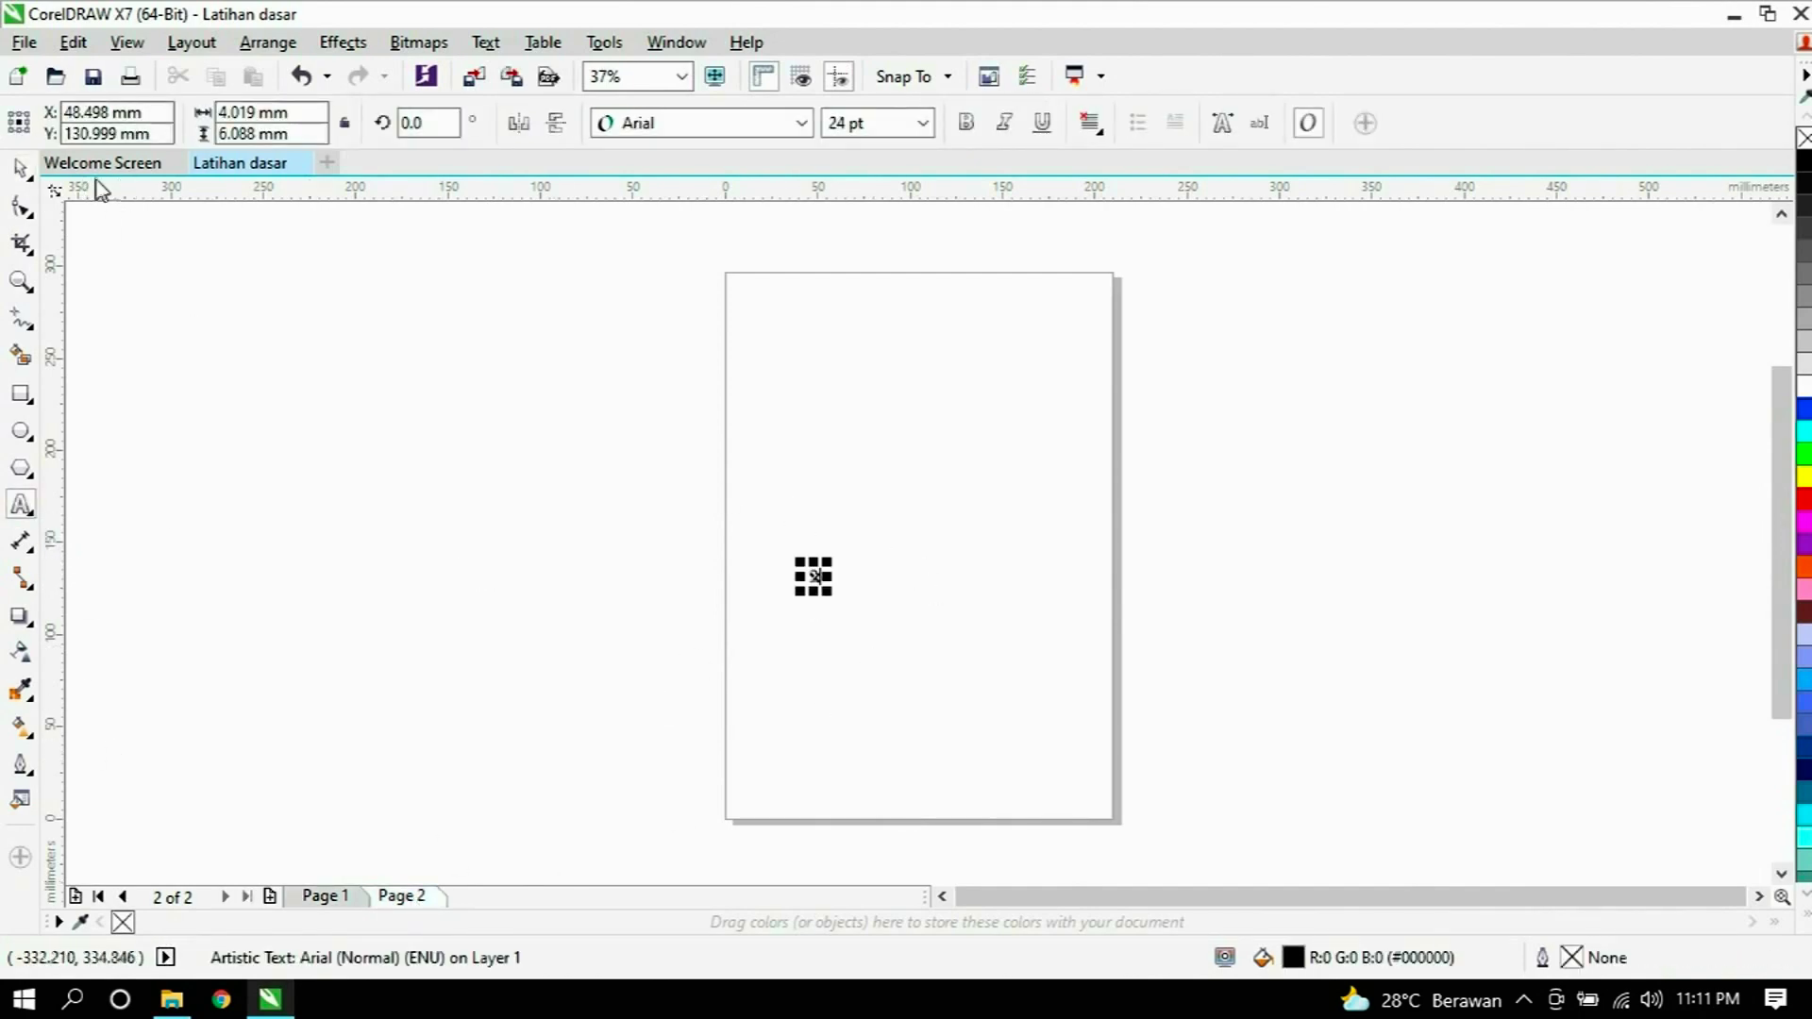
left_click(21, 168)
left_click(283, 470)
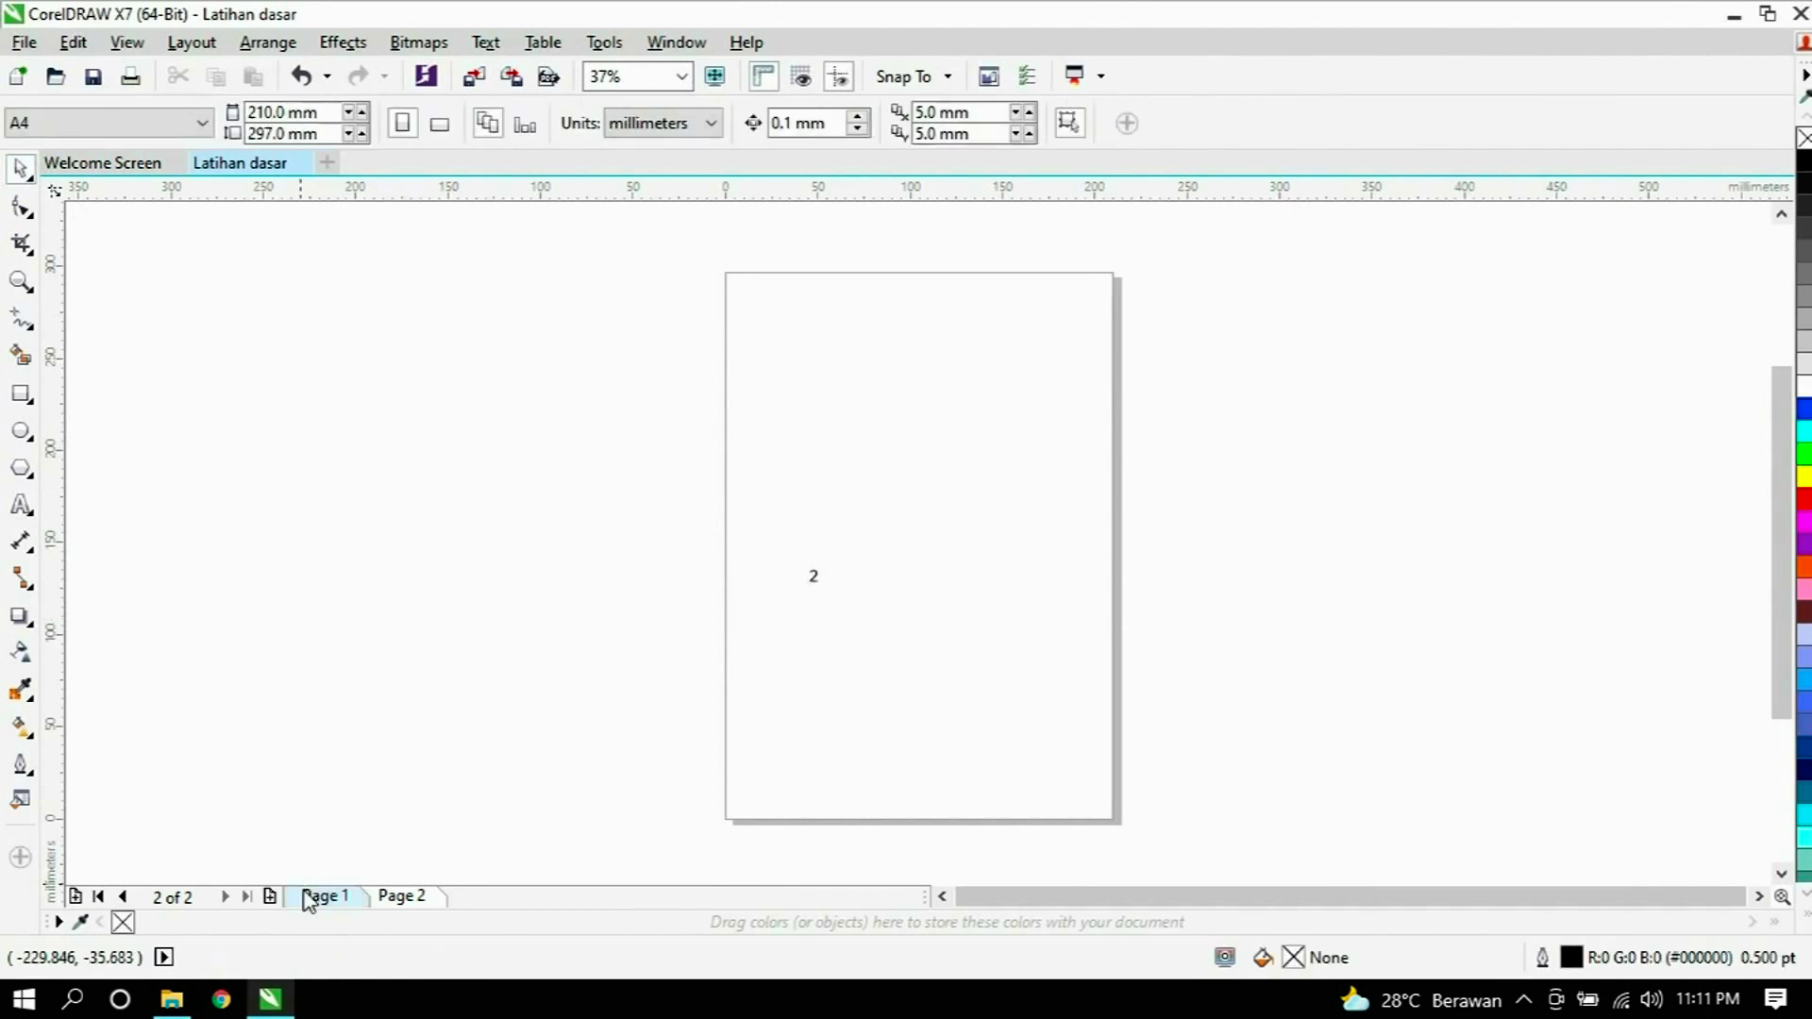
Check the content of Page 1, and delete the text 2 from Page 2.
left_click(321, 896)
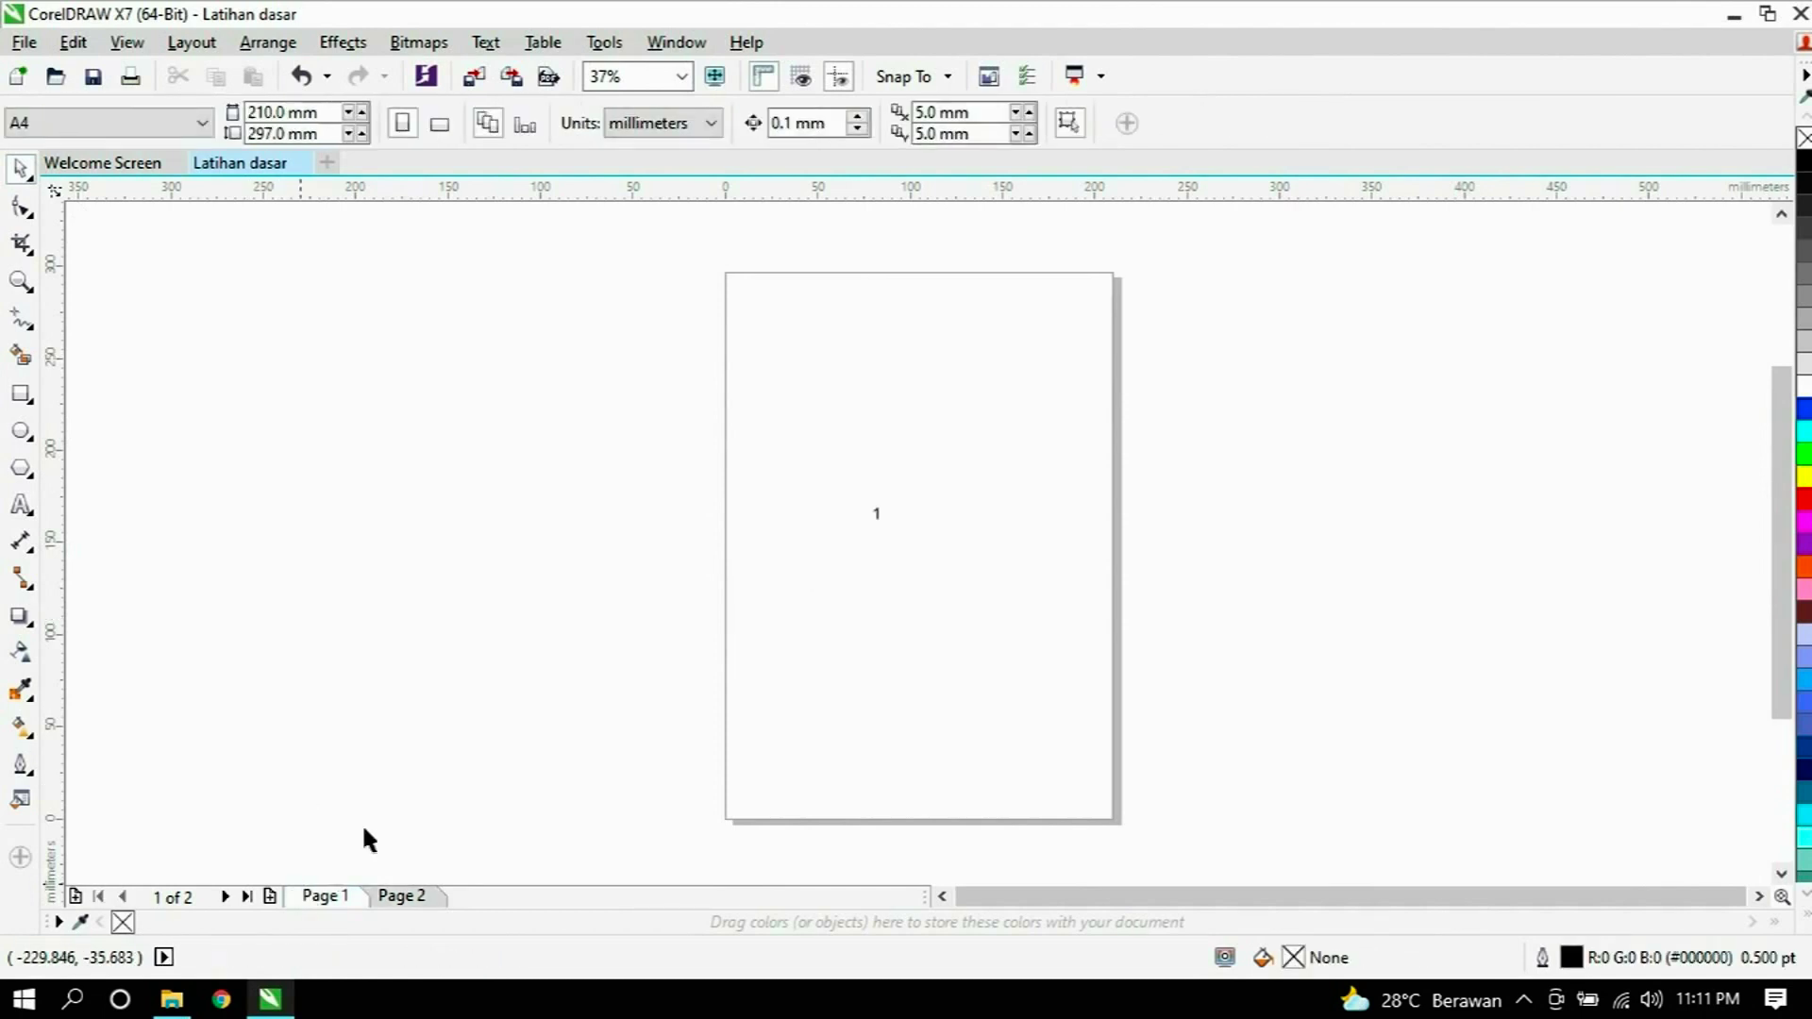
left_click(401, 897)
left_click_drag(772, 537, 891, 670)
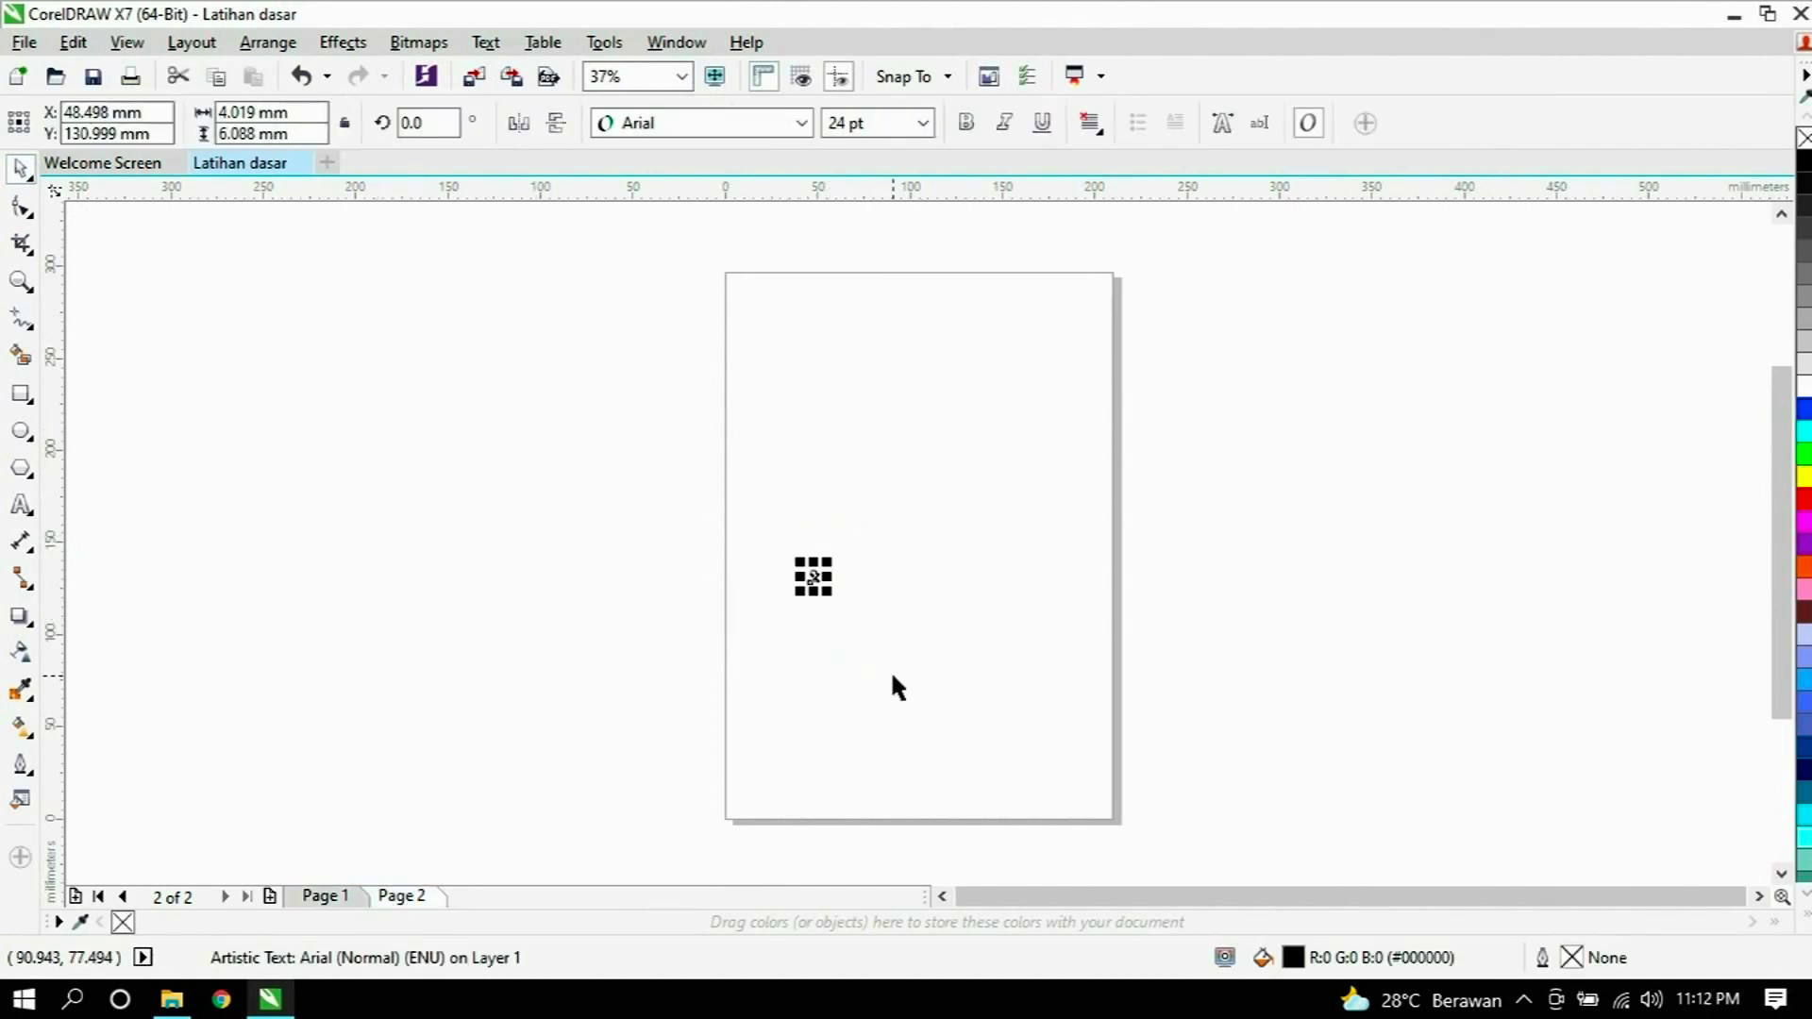
key("Delete")
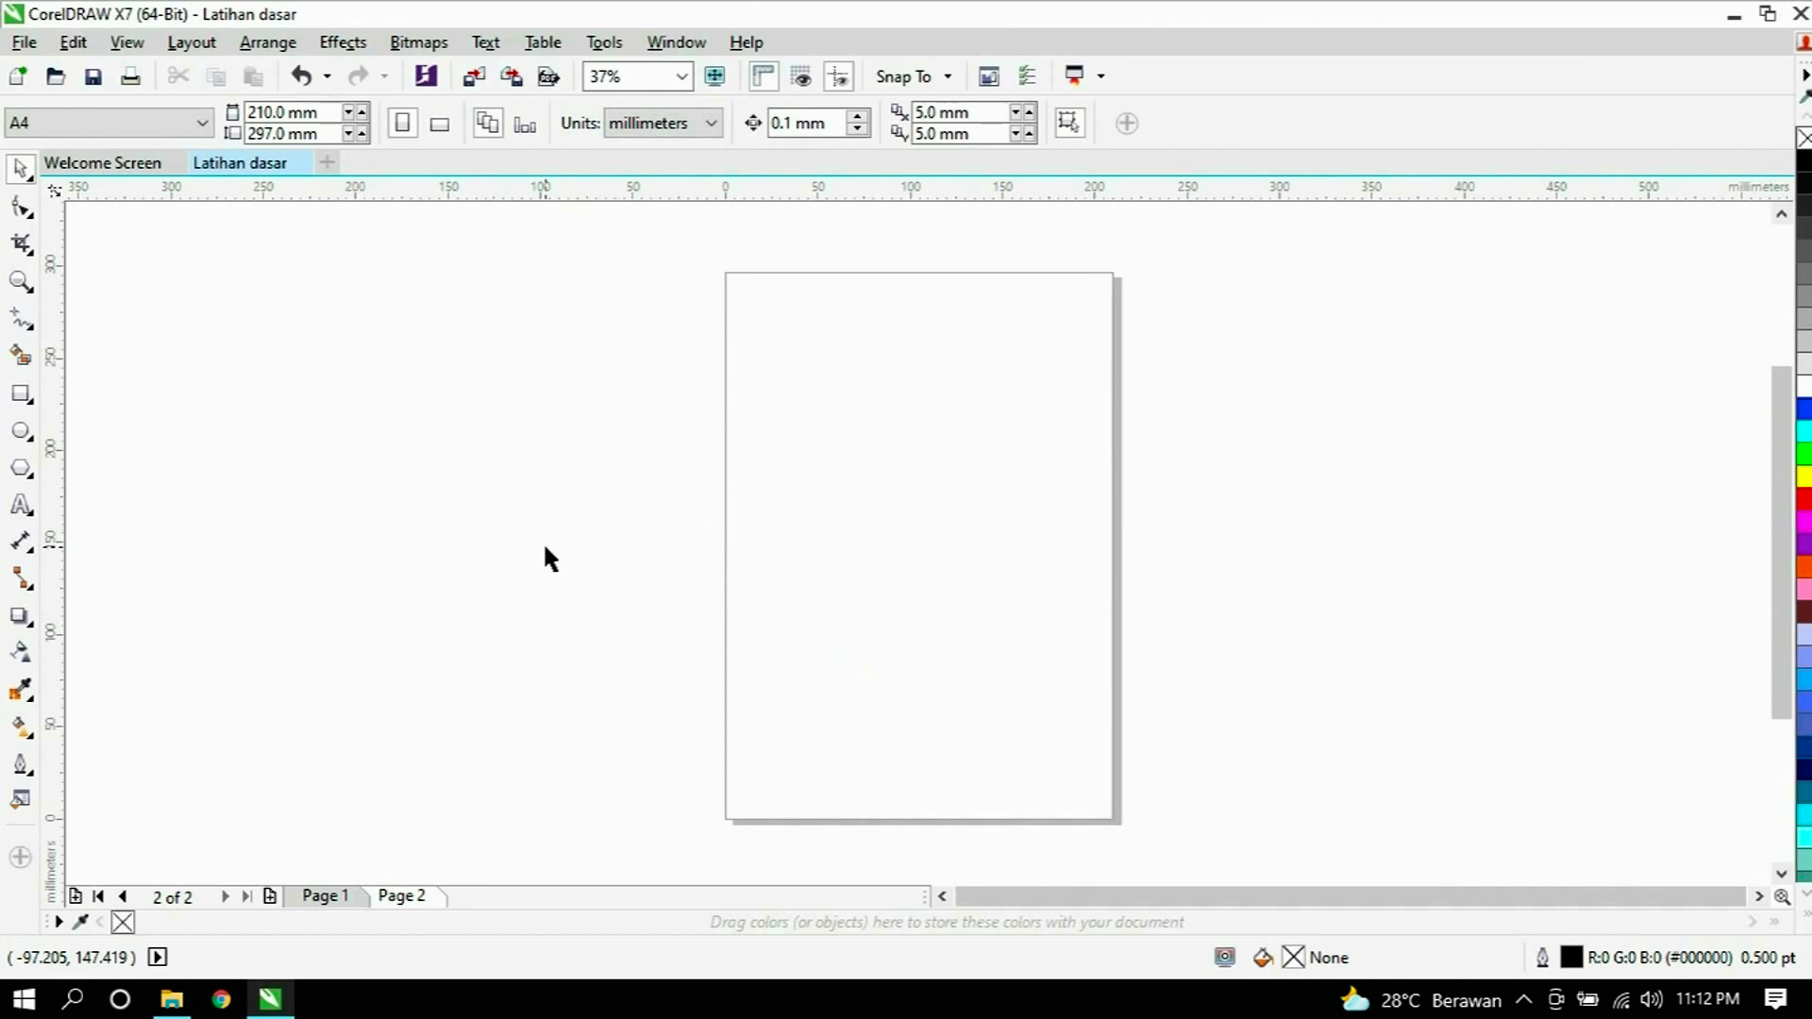
Draw a square of about 47.6 mm in the upper part of Page 2 with the Rectangle tool.
scroll(1189, 486, "down", 1)
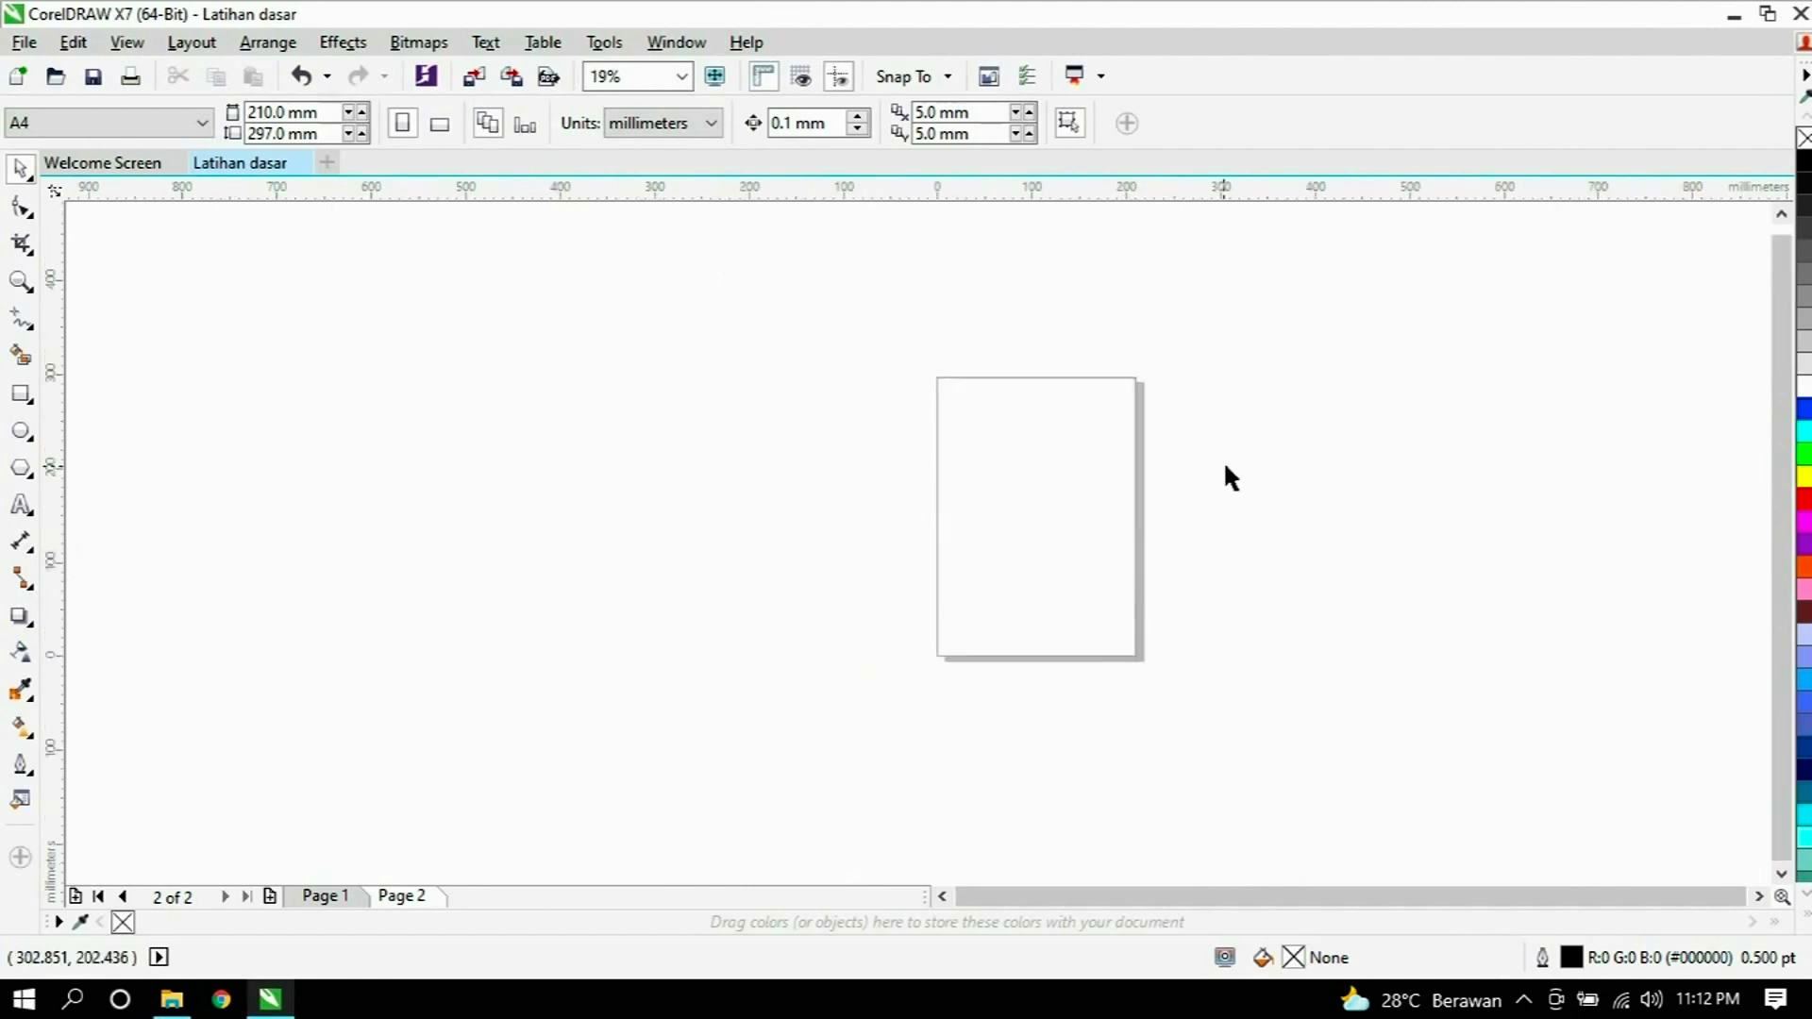
scroll(1226, 478, "up", 3)
scroll(1225, 466, "down", 2)
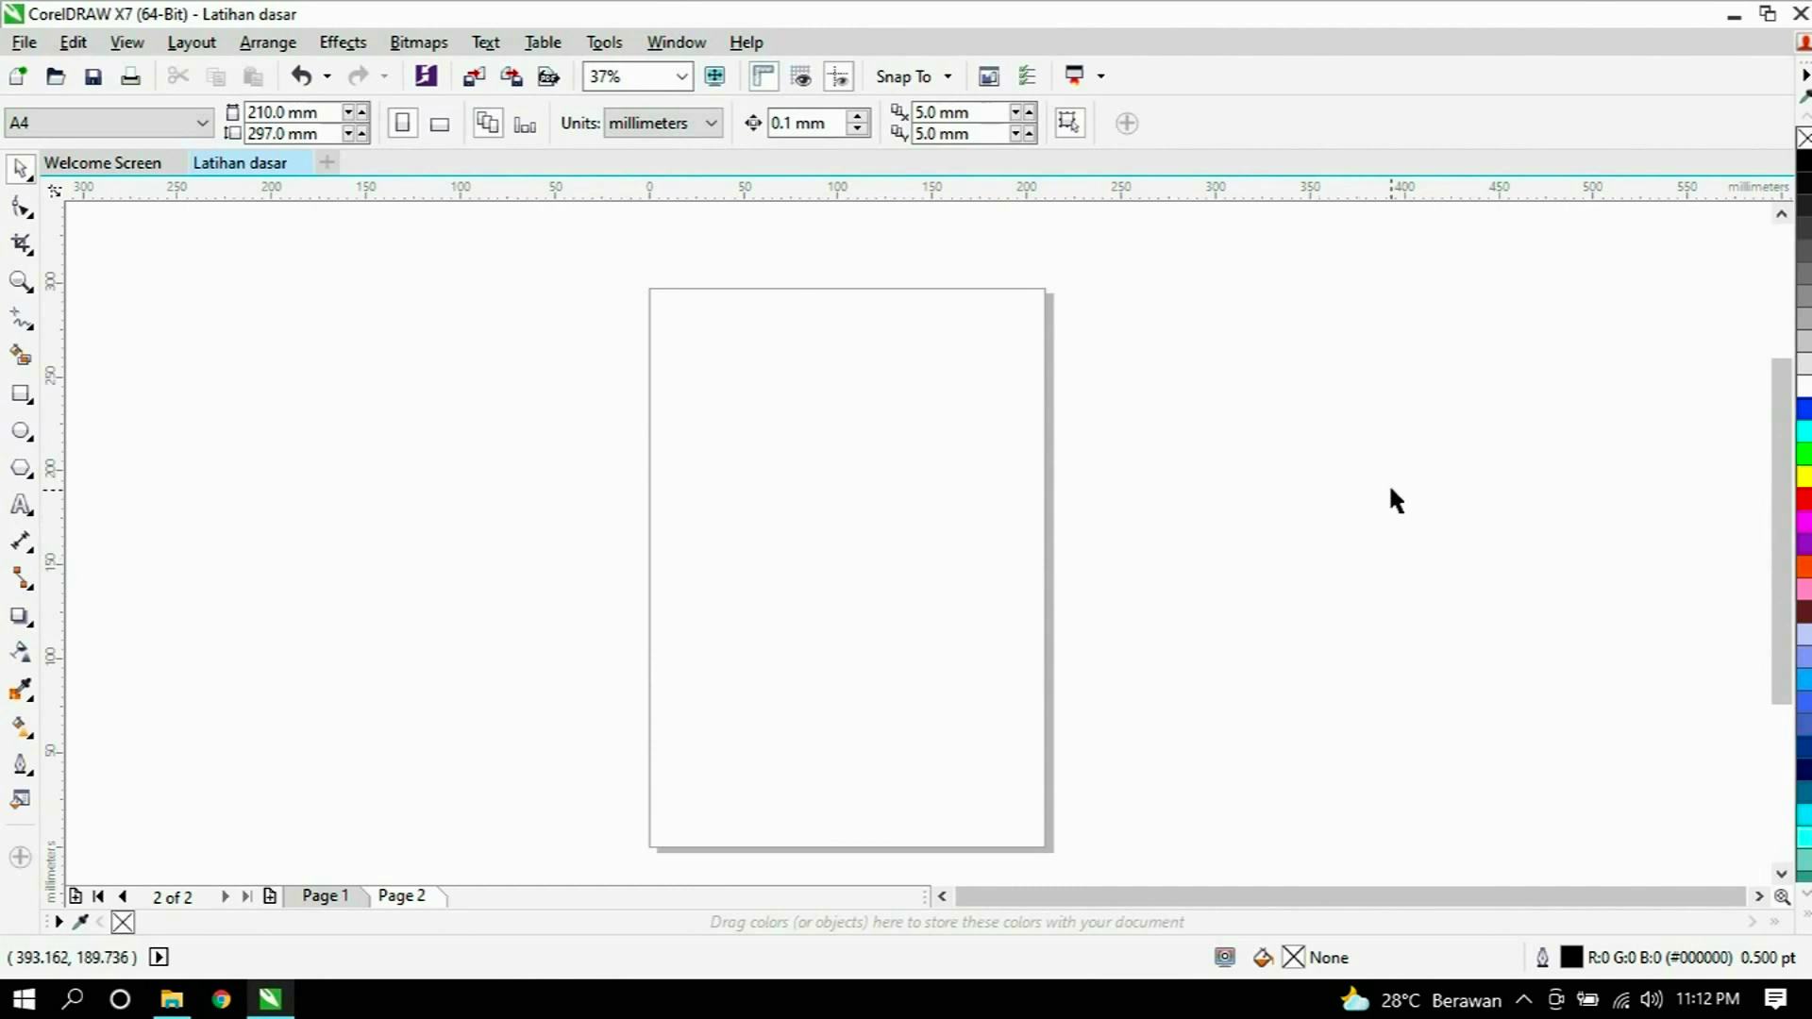
scroll(1040, 243, "up", 2)
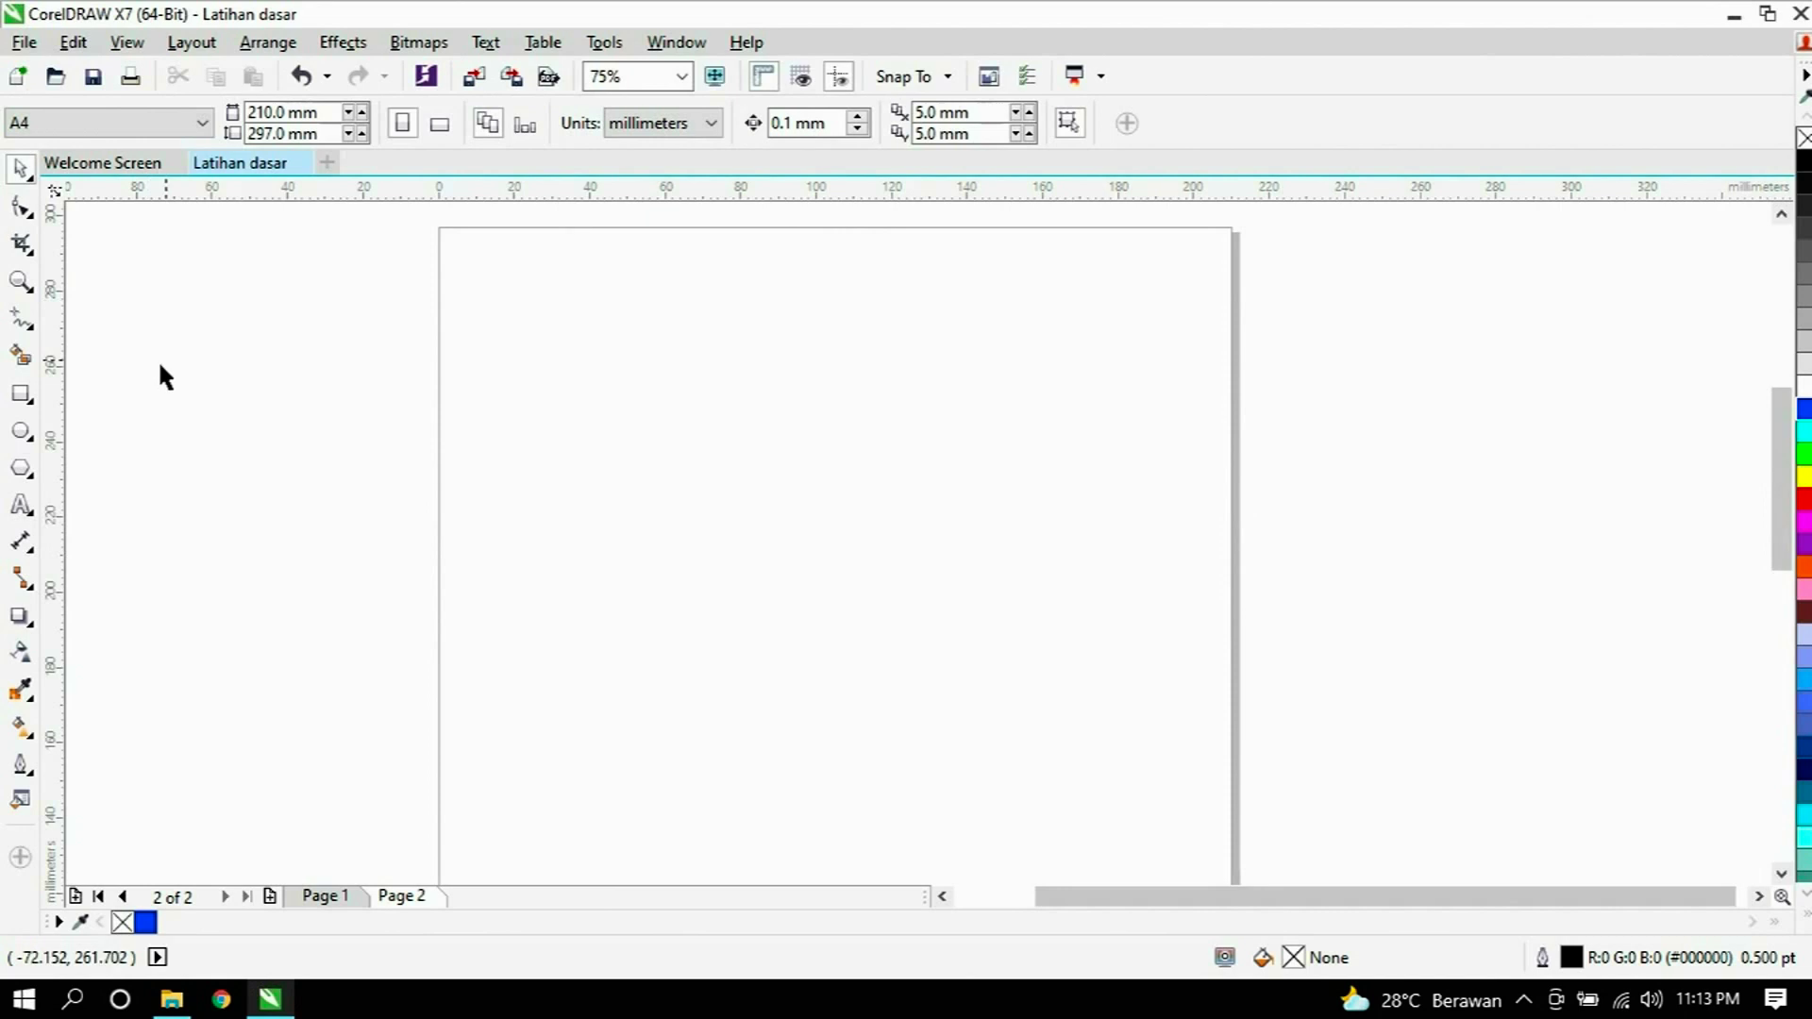
left_click(20, 394)
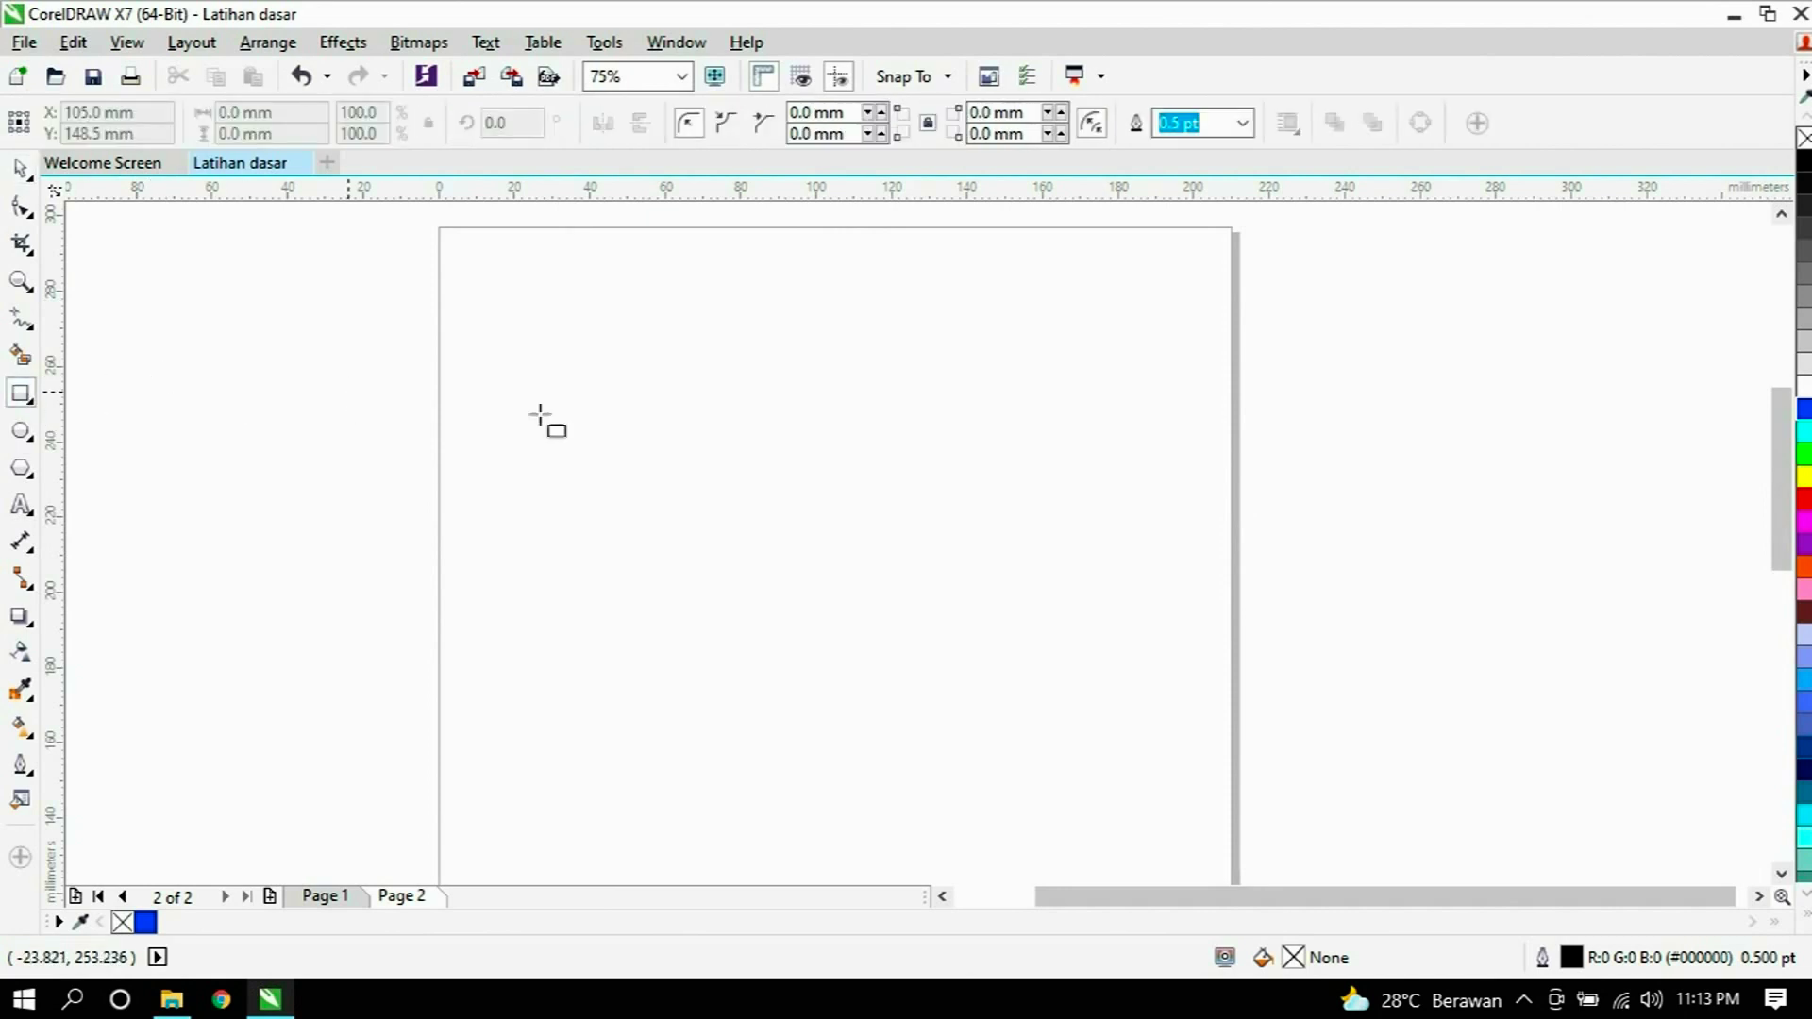
left_click_drag(697, 373, 828, 555)
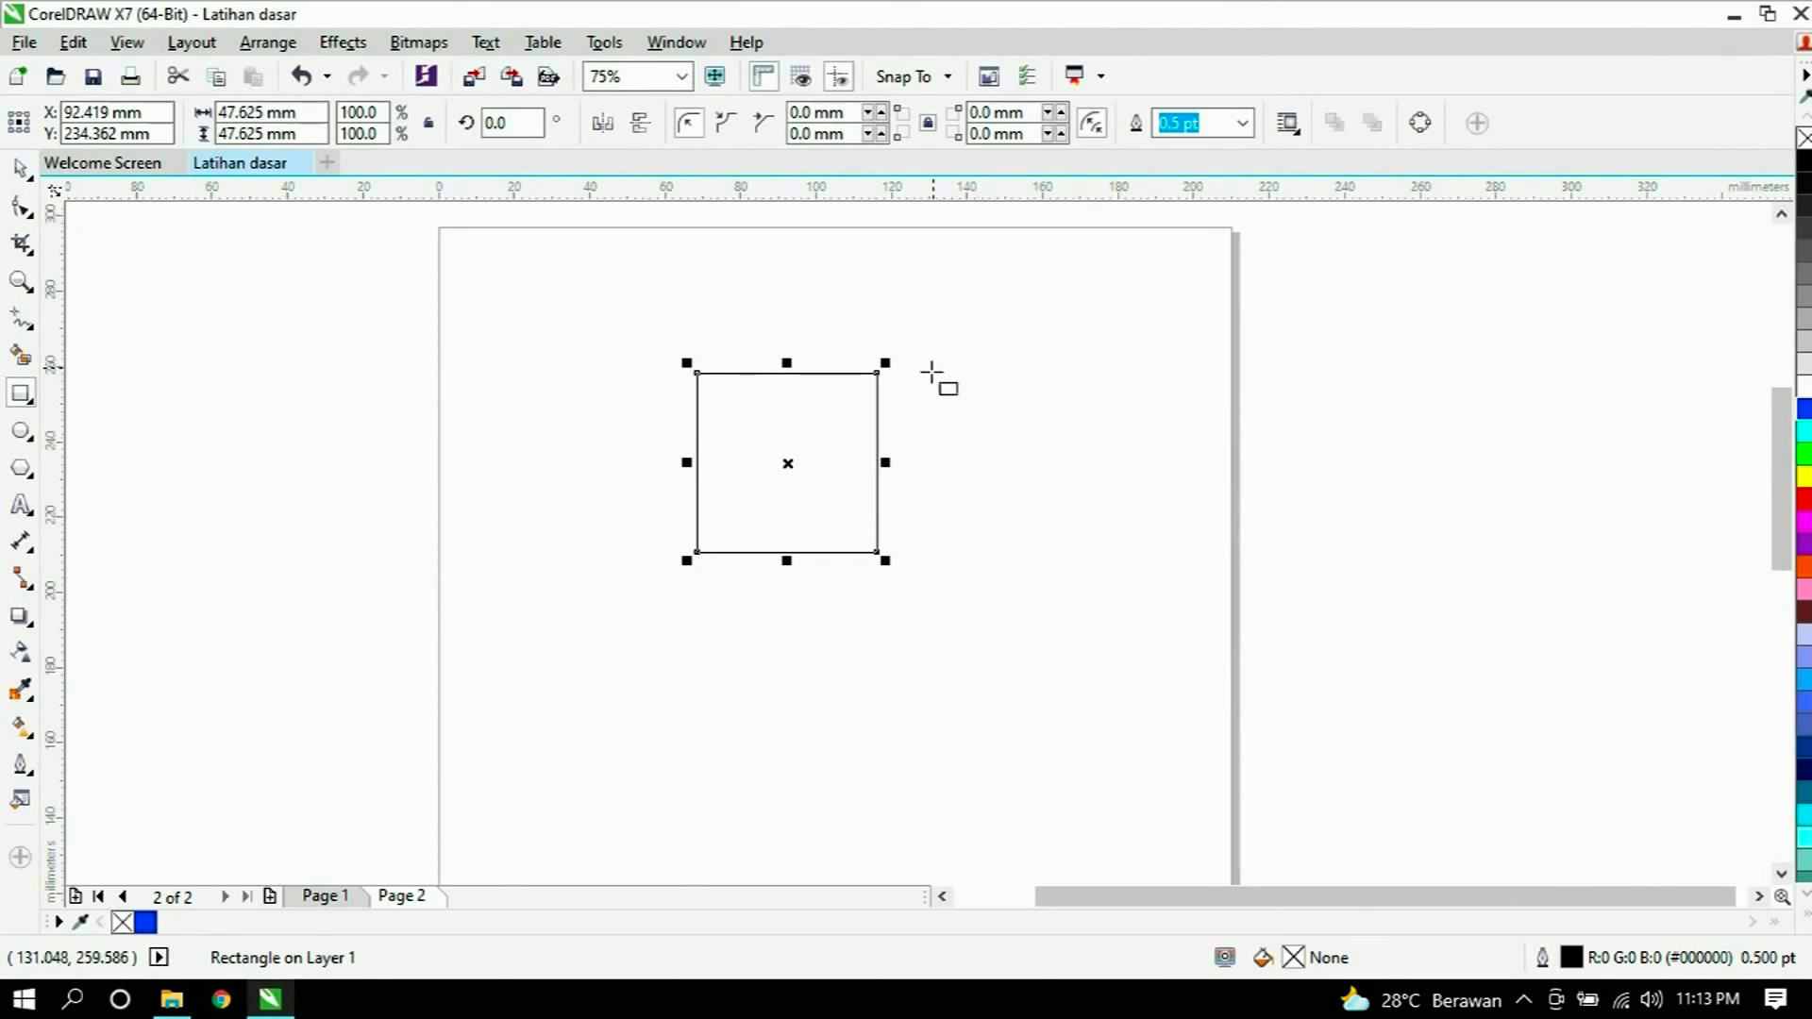
Draw three more rectangles of different proportions beside and below the square, and undo all three.
left_click_drag(929, 383, 1120, 594)
left_click_drag(683, 664, 865, 740)
left_click_drag(947, 688, 995, 797)
key("ctrl+z")
key("ctrl+z")
key("ctrl+z")
Move the square down and slightly left, to about X 86.8 mm and Y 216.4 mm.
left_click(18, 168)
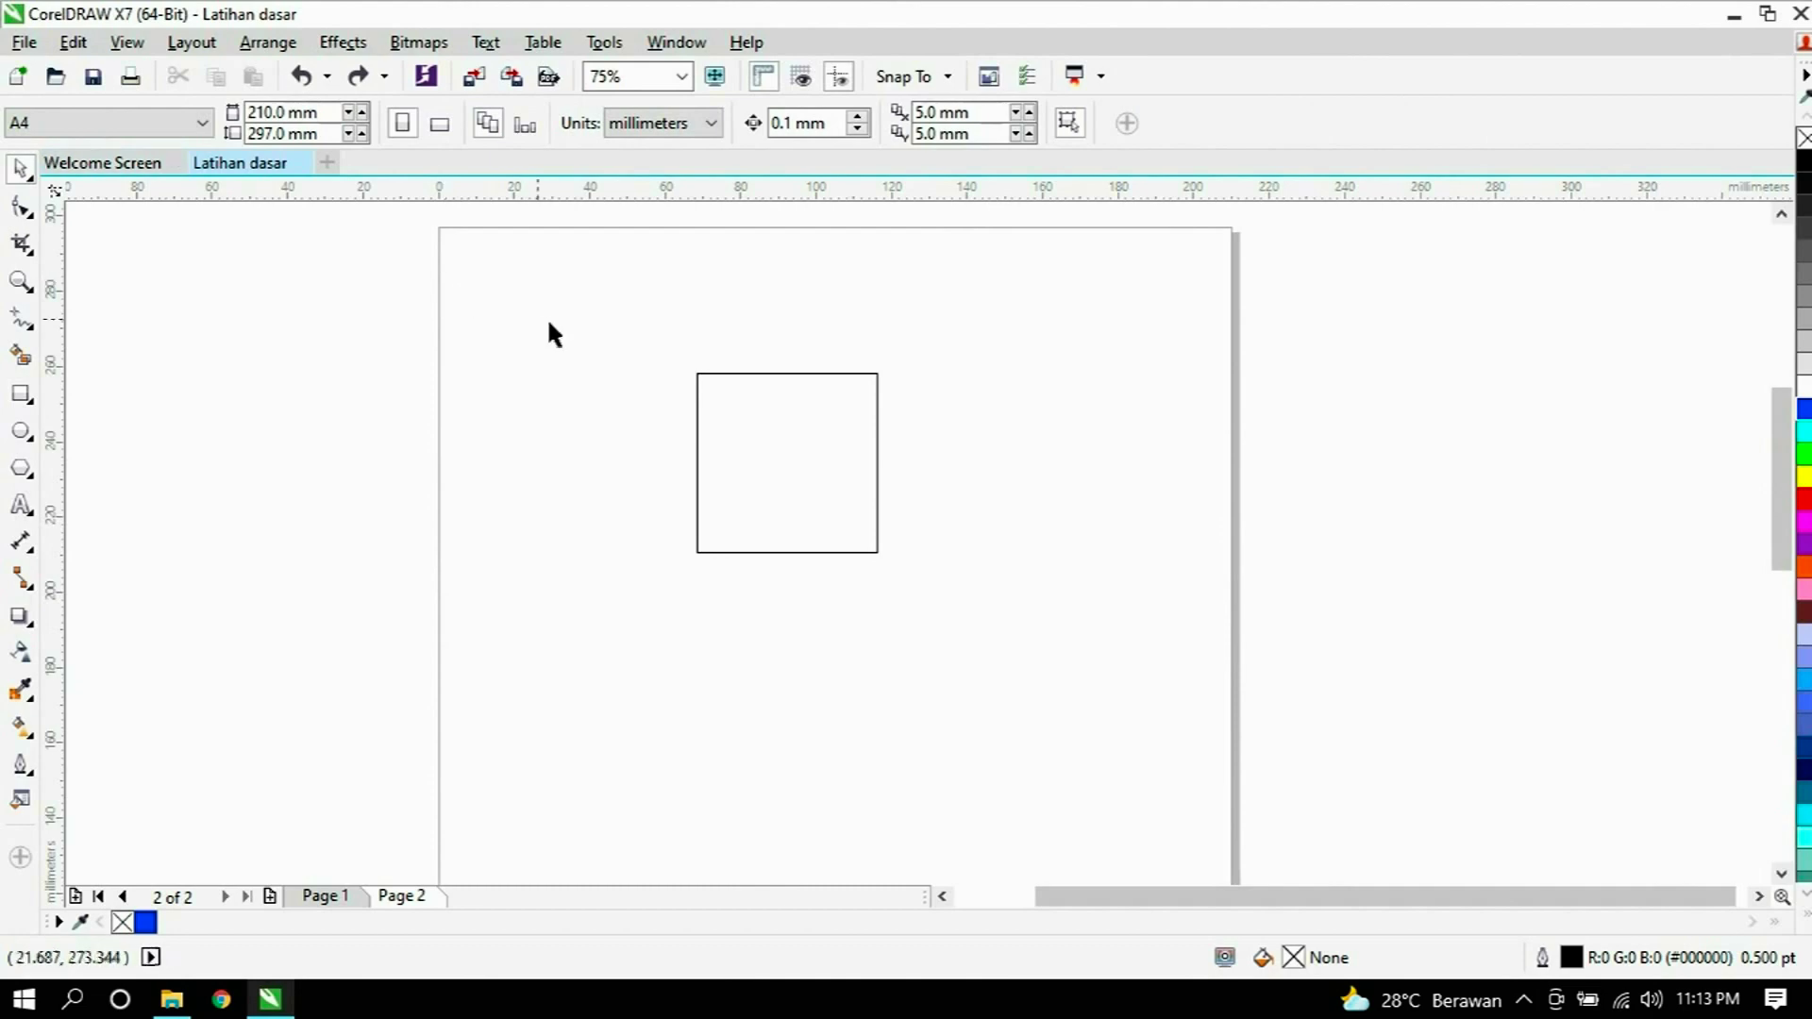
left_click(696, 444)
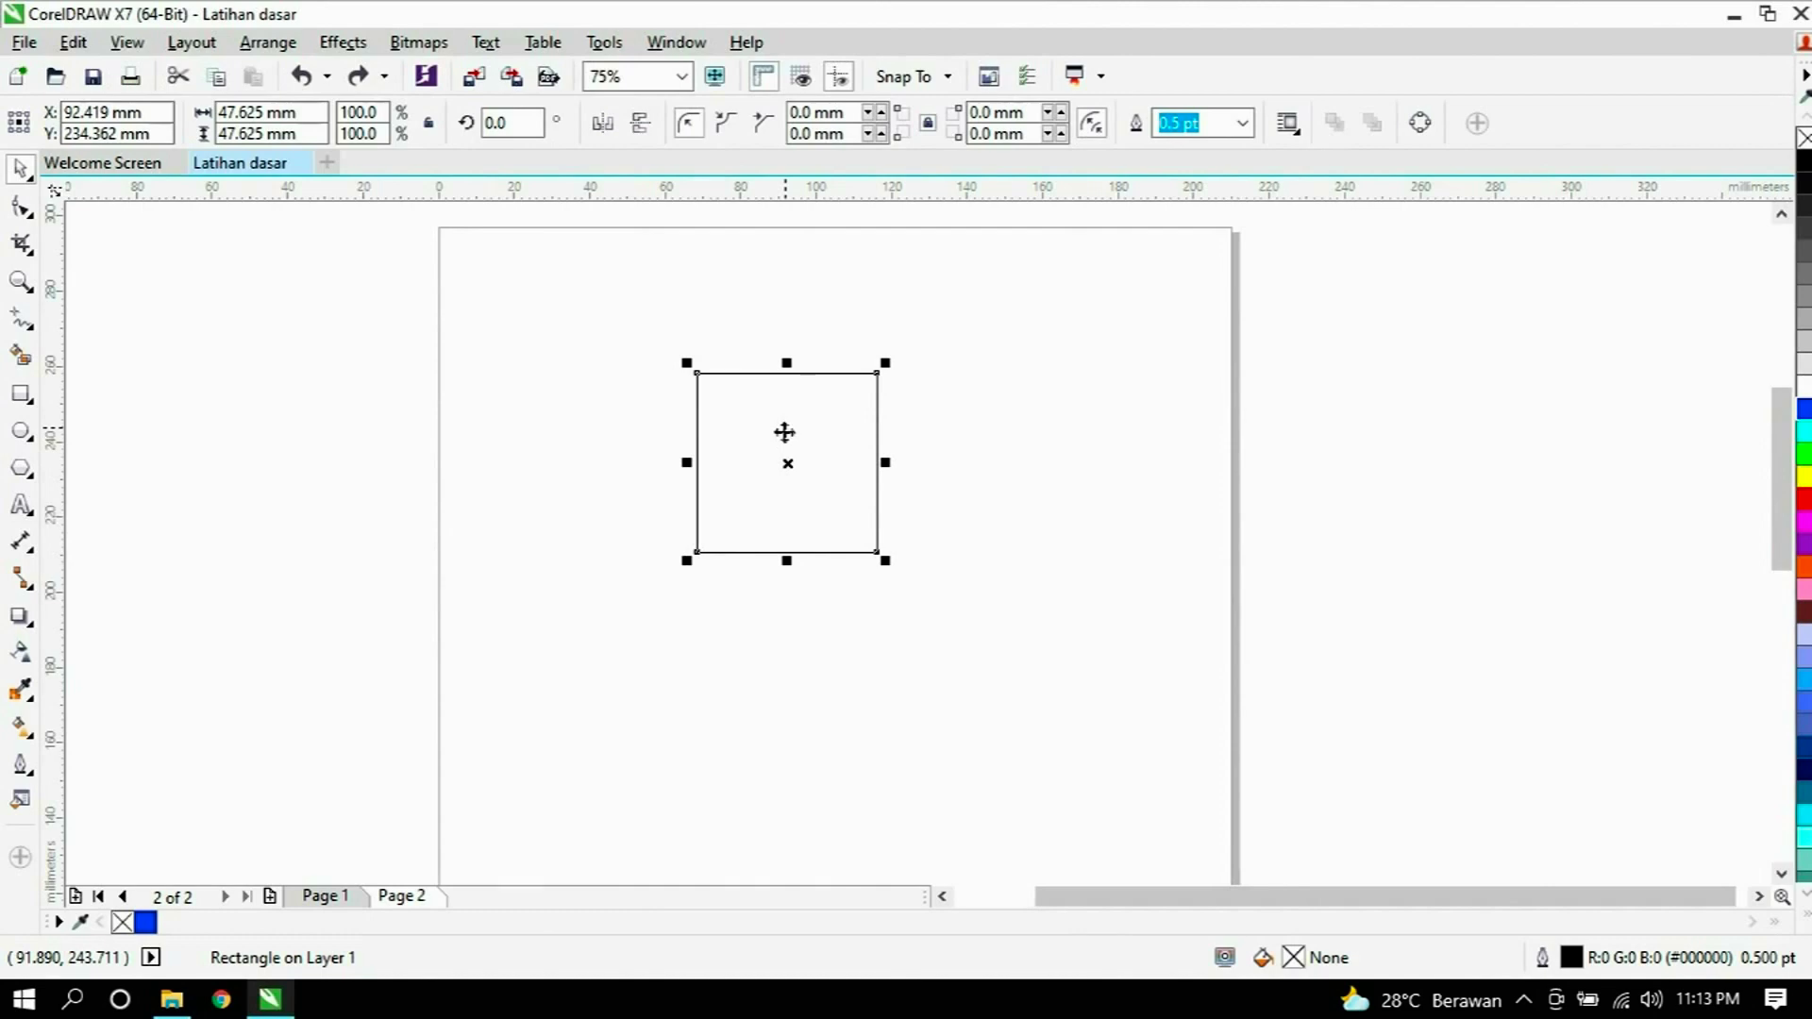
left_click_drag(729, 440, 788, 491)
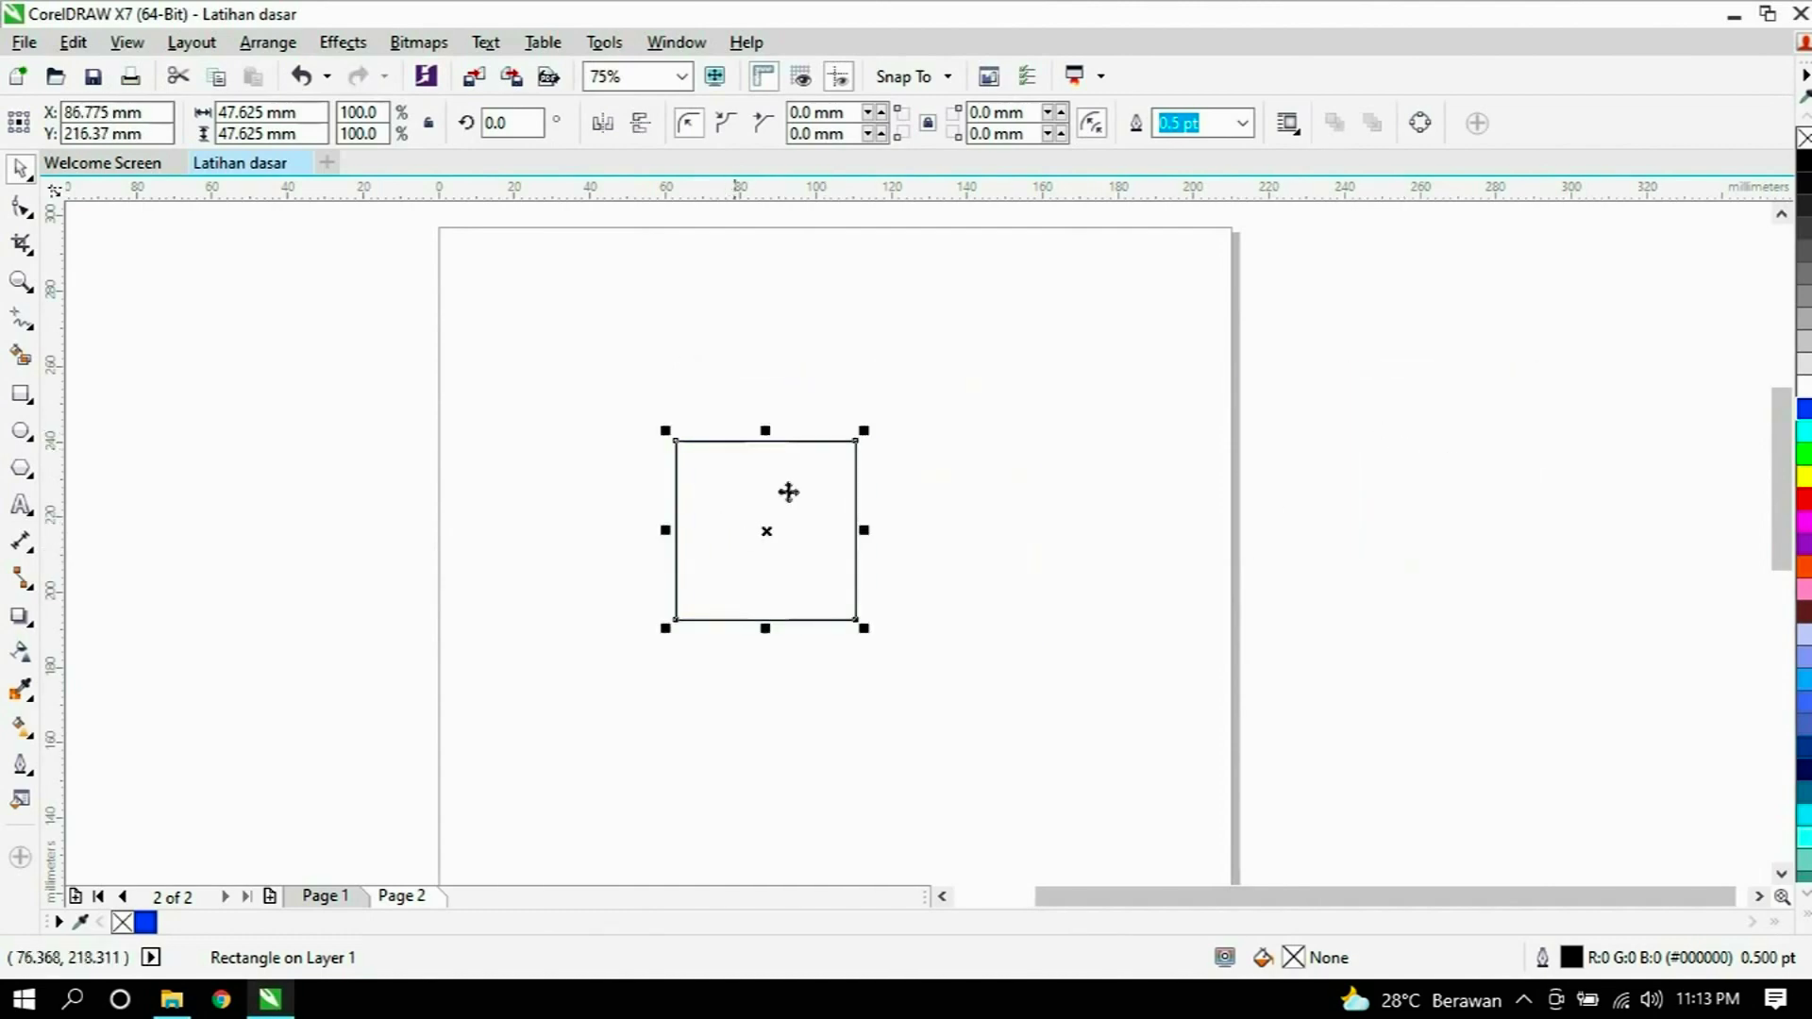
Rotate the square freehand about its centre to about 242.7 degrees and undo the rotation.
left_click(788, 491)
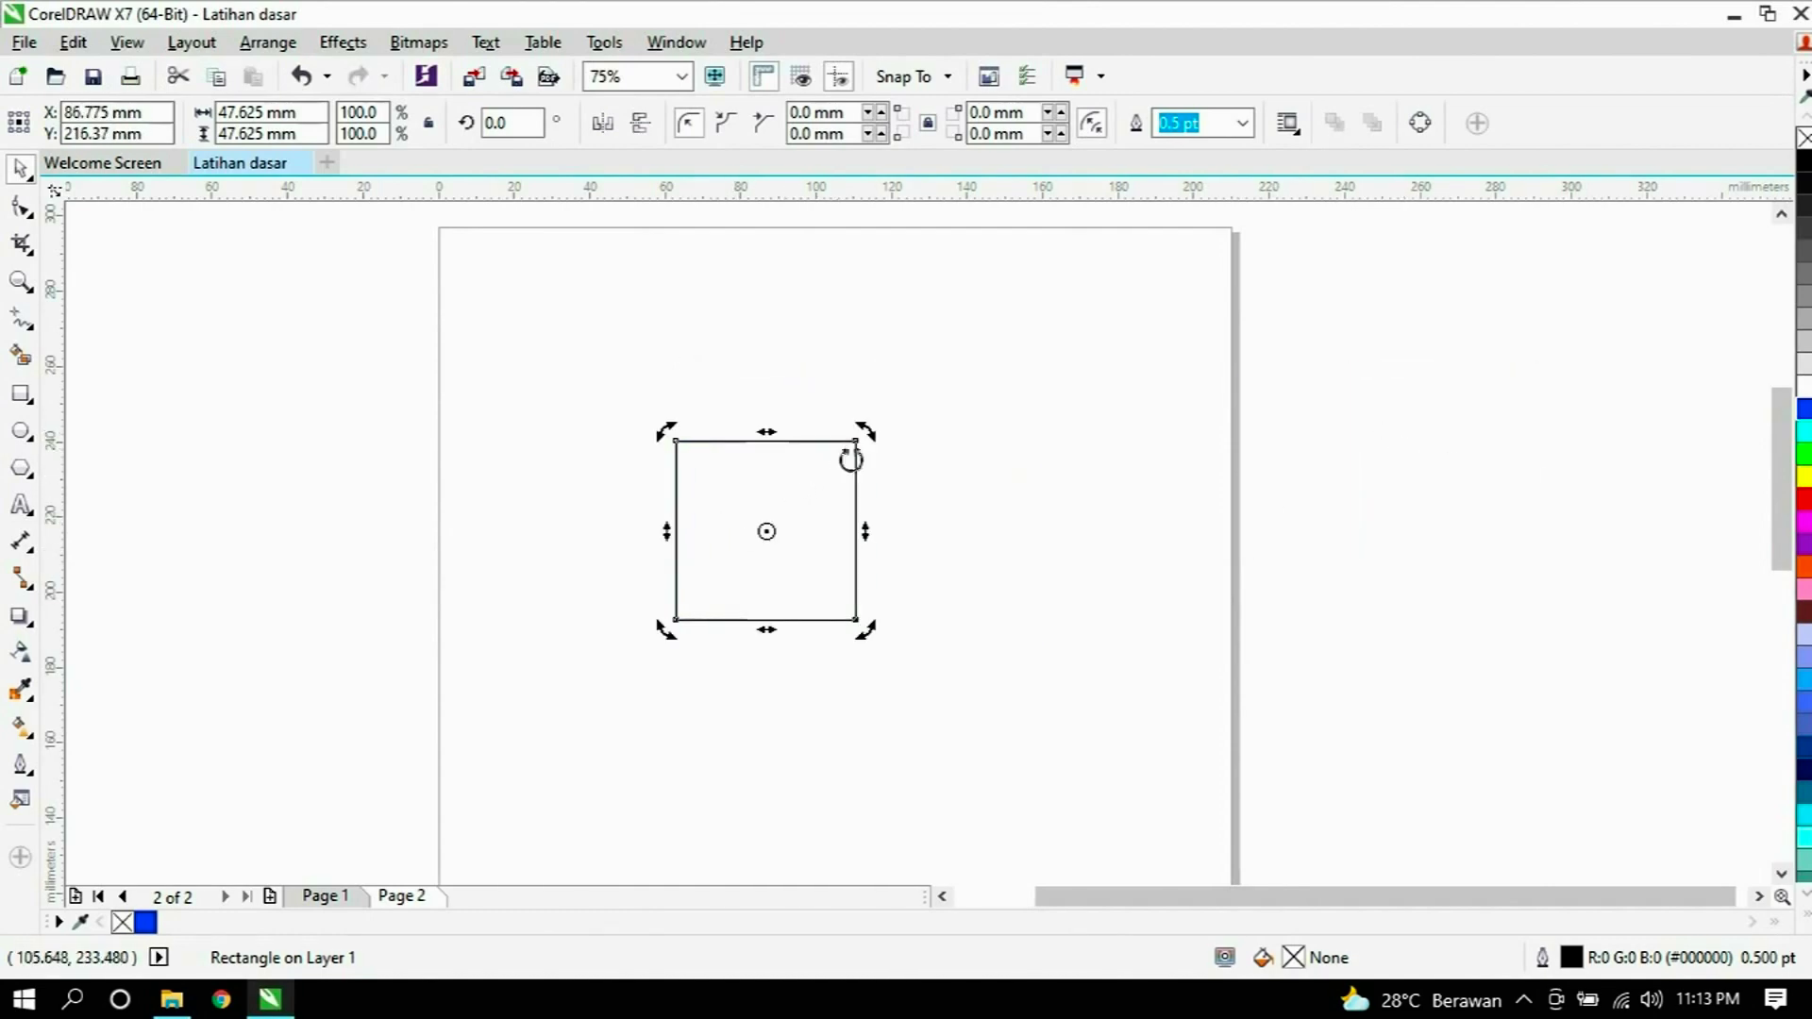
left_click_drag(863, 426, 805, 655)
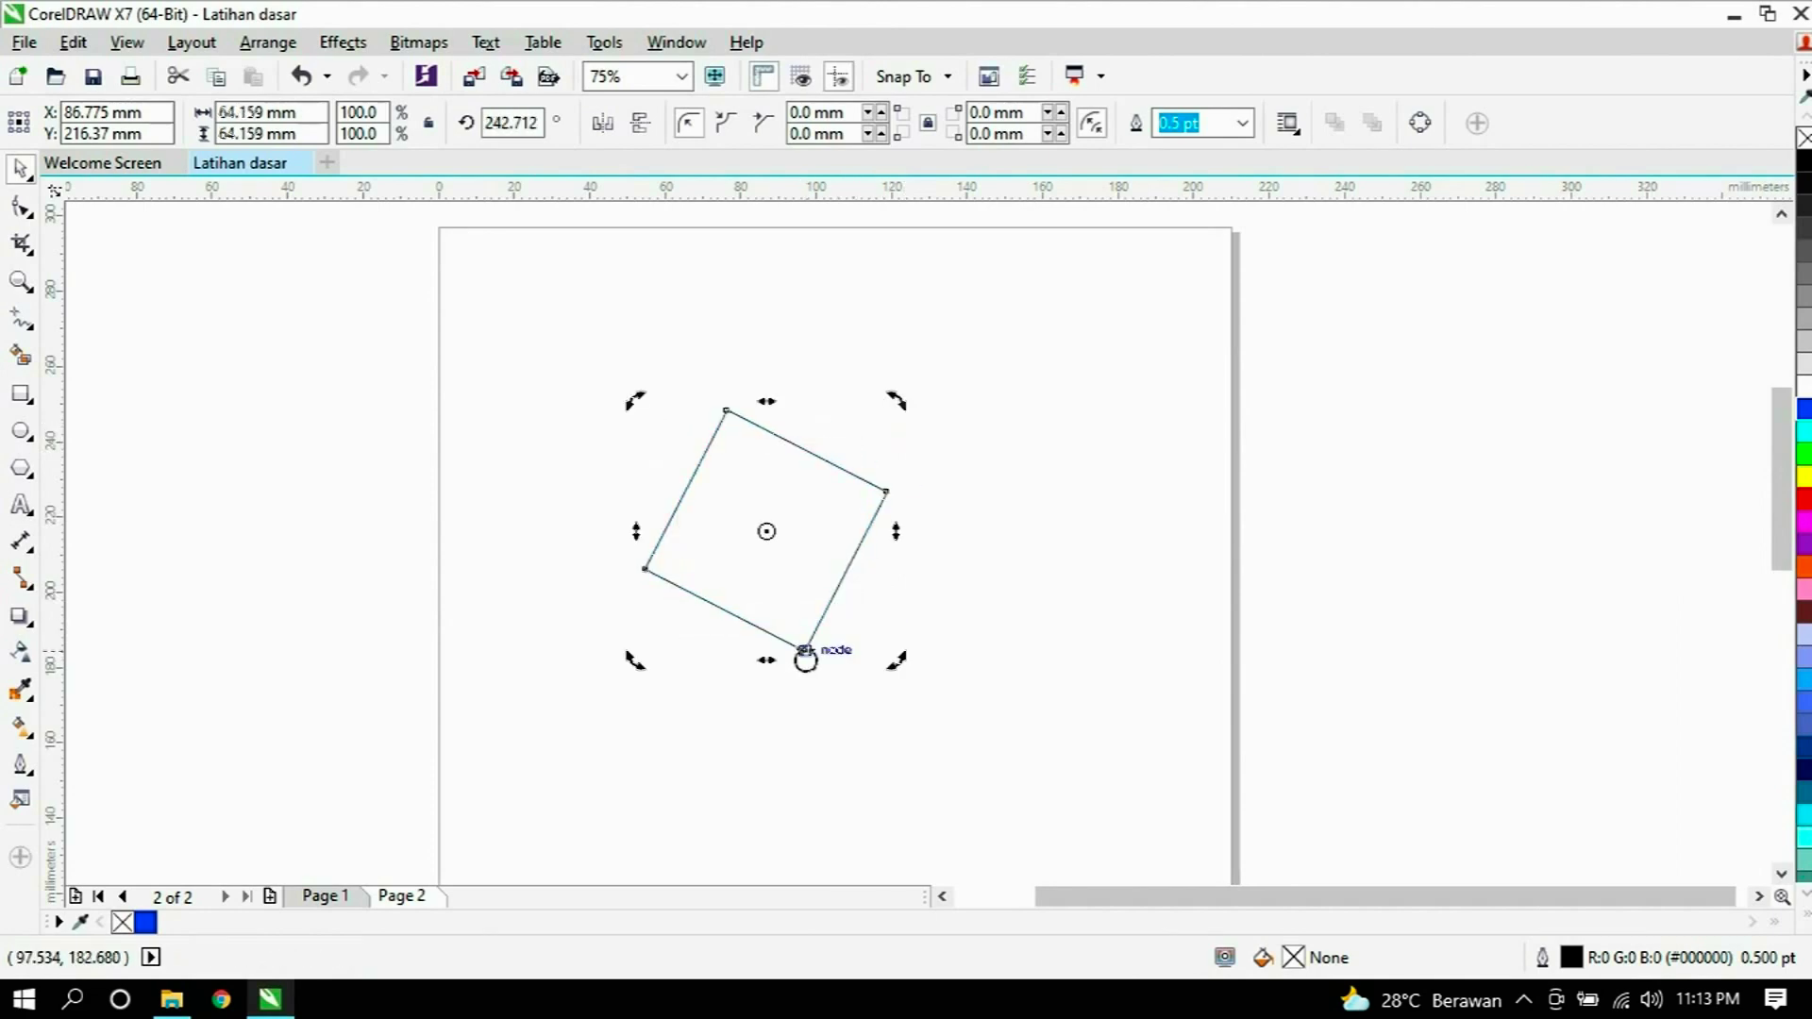
key("ctrl+z")
Squash the square to 50% height and stretch it to about 164 mm wide, and undo both changes.
left_click(660, 449)
left_click(780, 498)
left_click_drag(766, 433, 763, 517)
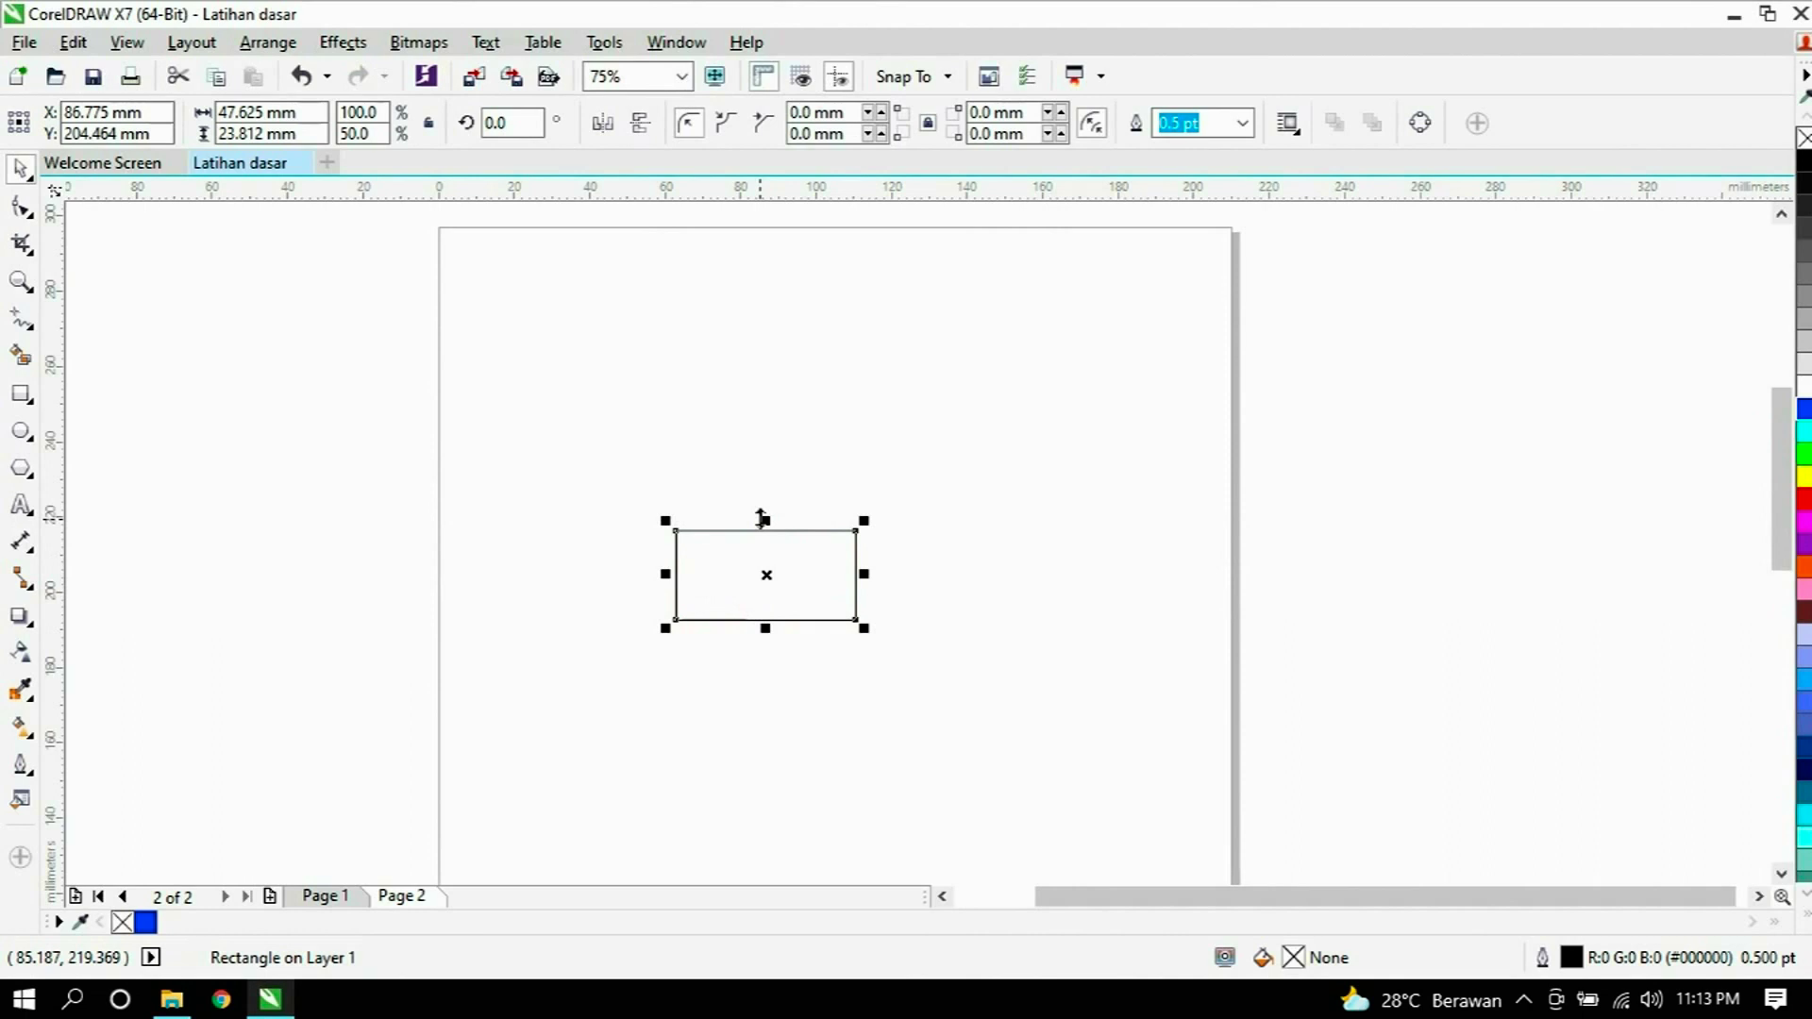
left_click_drag(864, 573, 1306, 597)
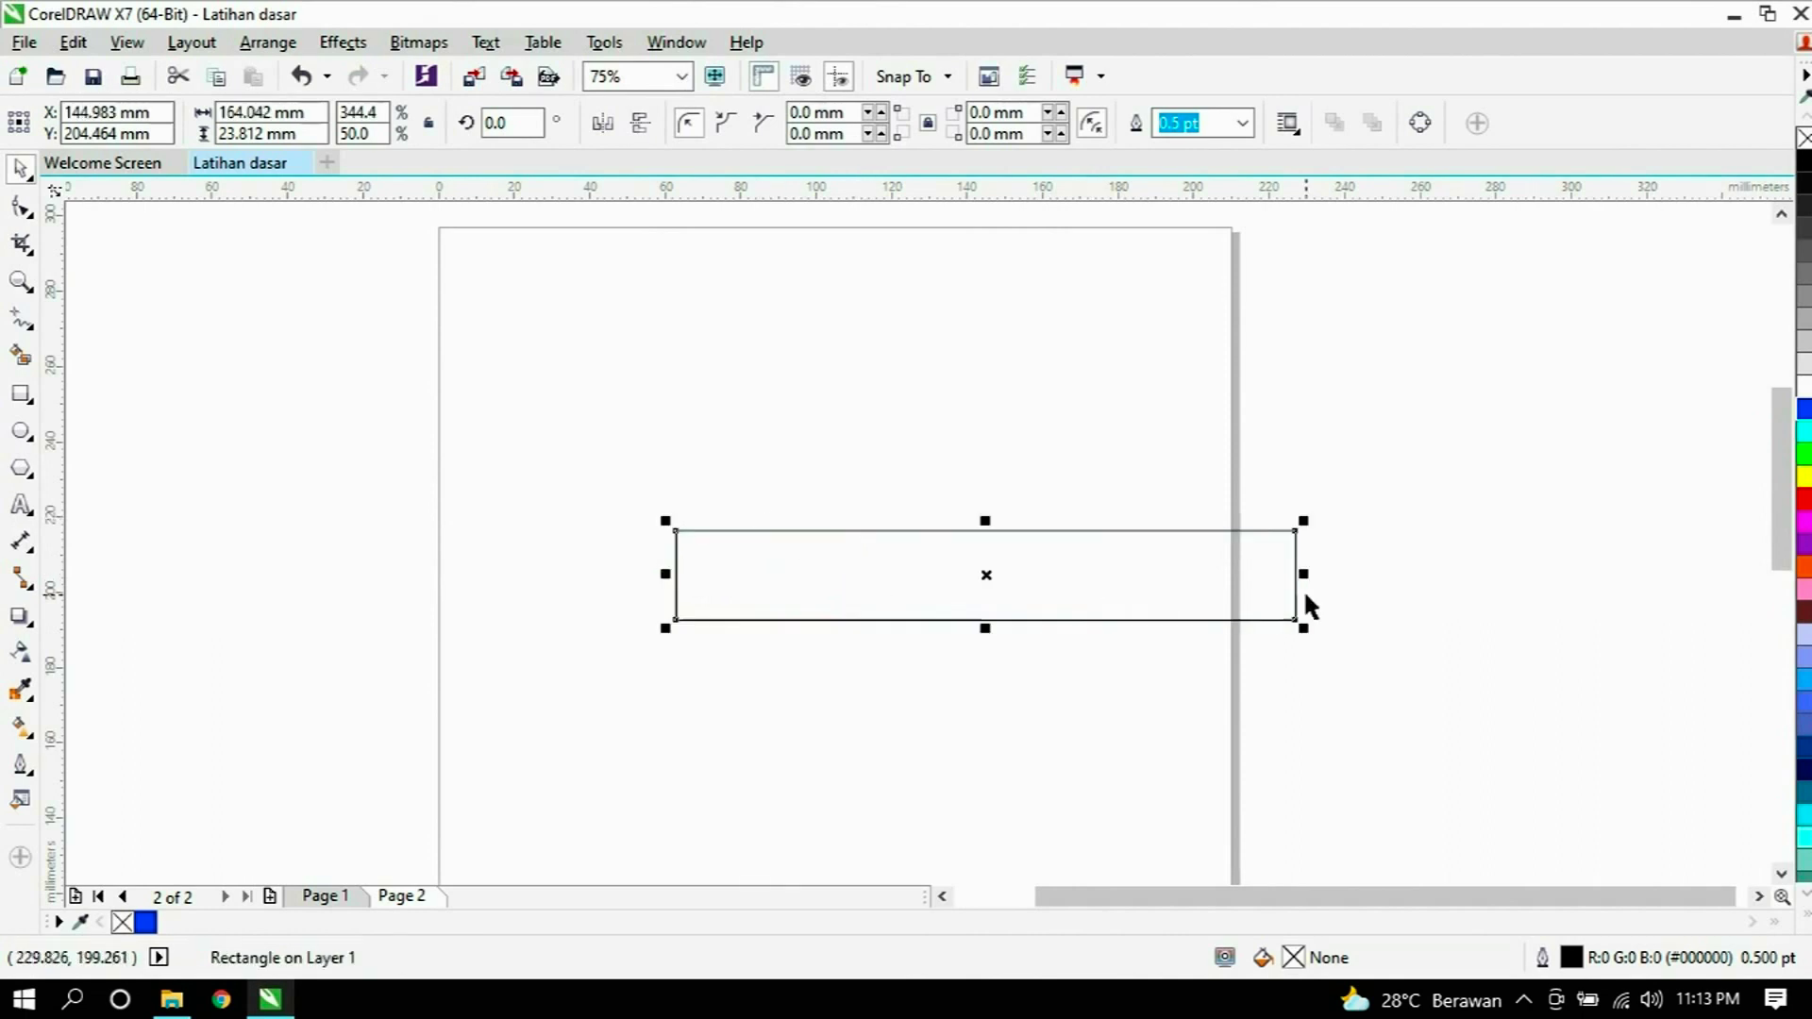
key("ctrl+z")
key("ctrl+z")
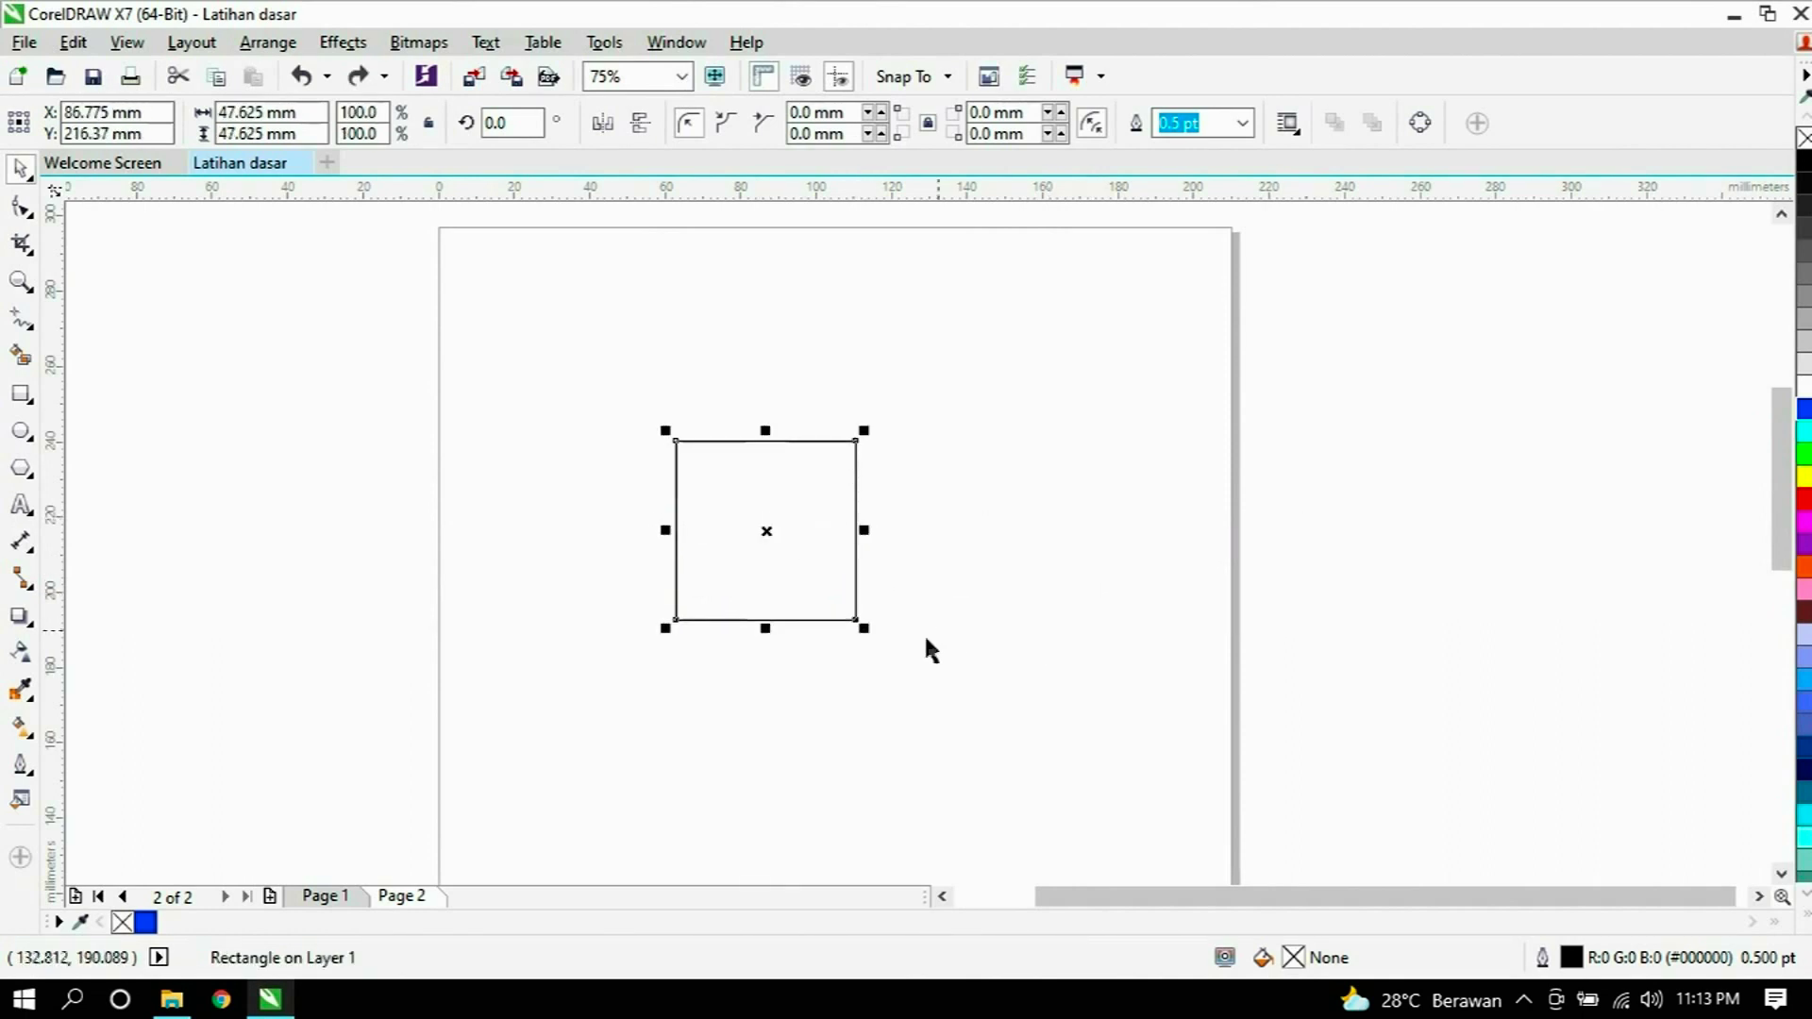
Enlarge the square proportionally from its lower-right corner and undo the resize.
left_click_drag(864, 628, 993, 767)
left_click(1078, 671)
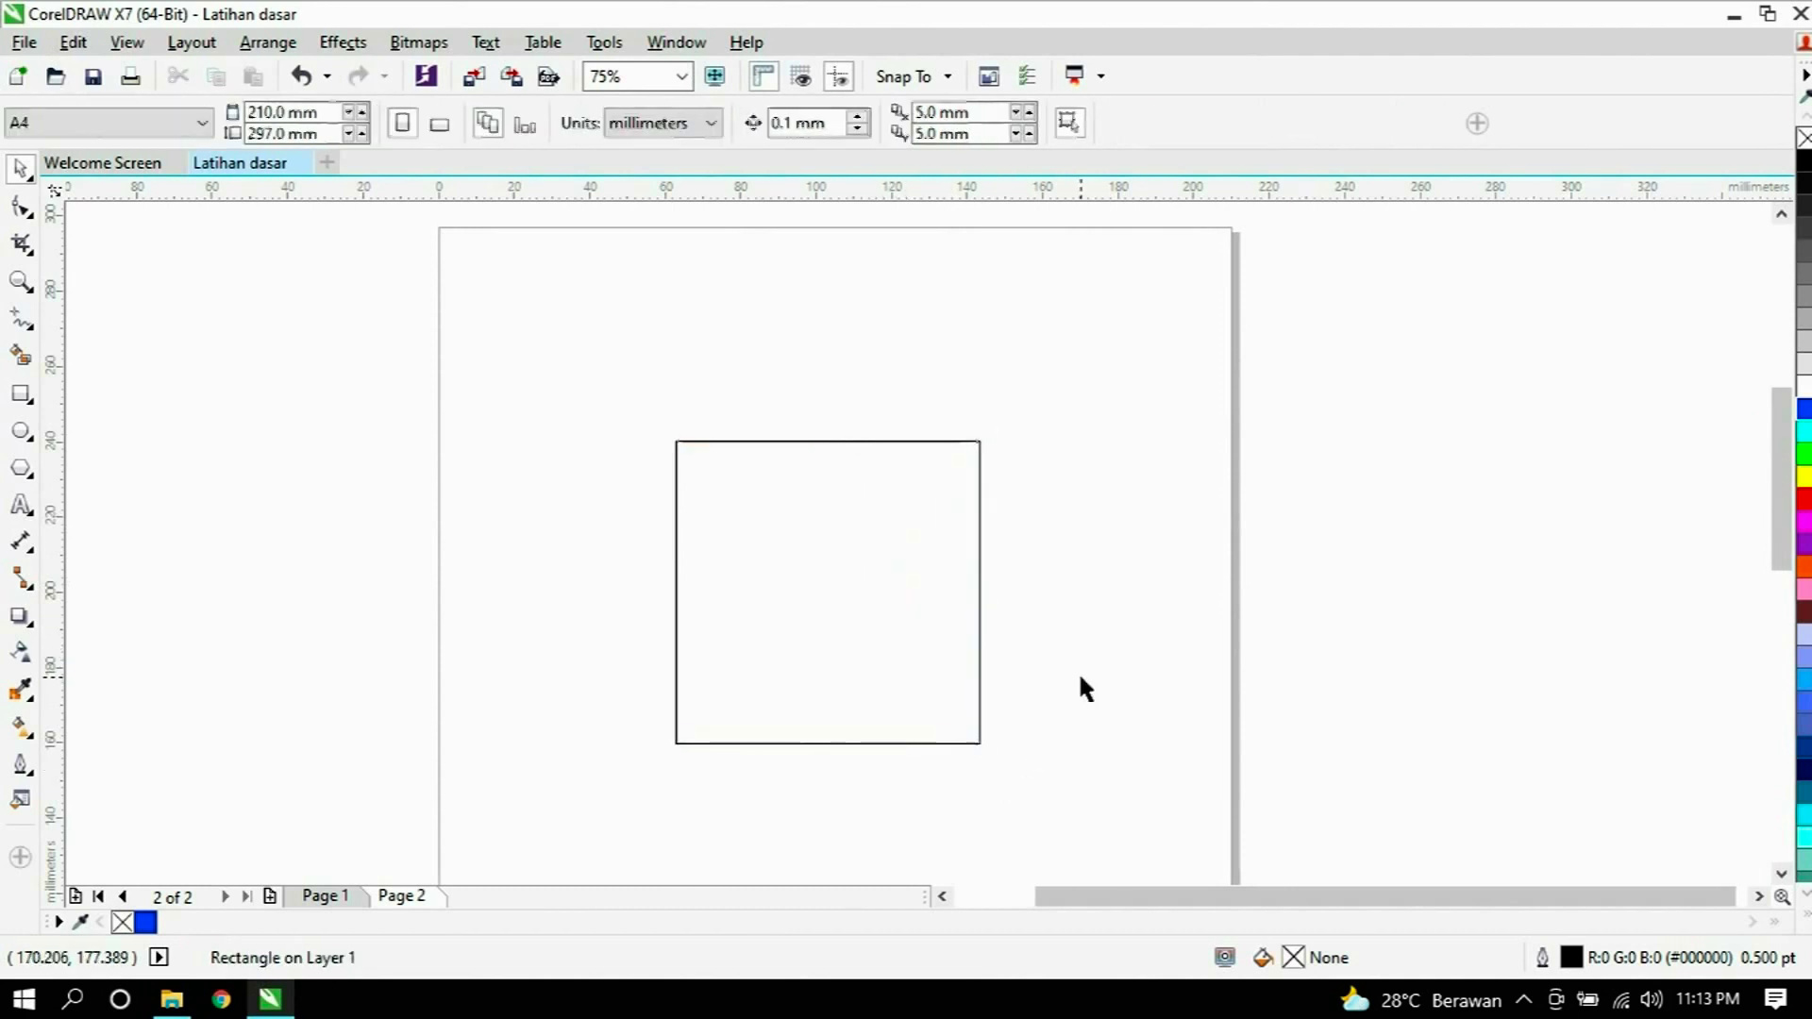
key("ctrl+z")
Undo the square's earlier move and delete the square.
key("ctrl+z")
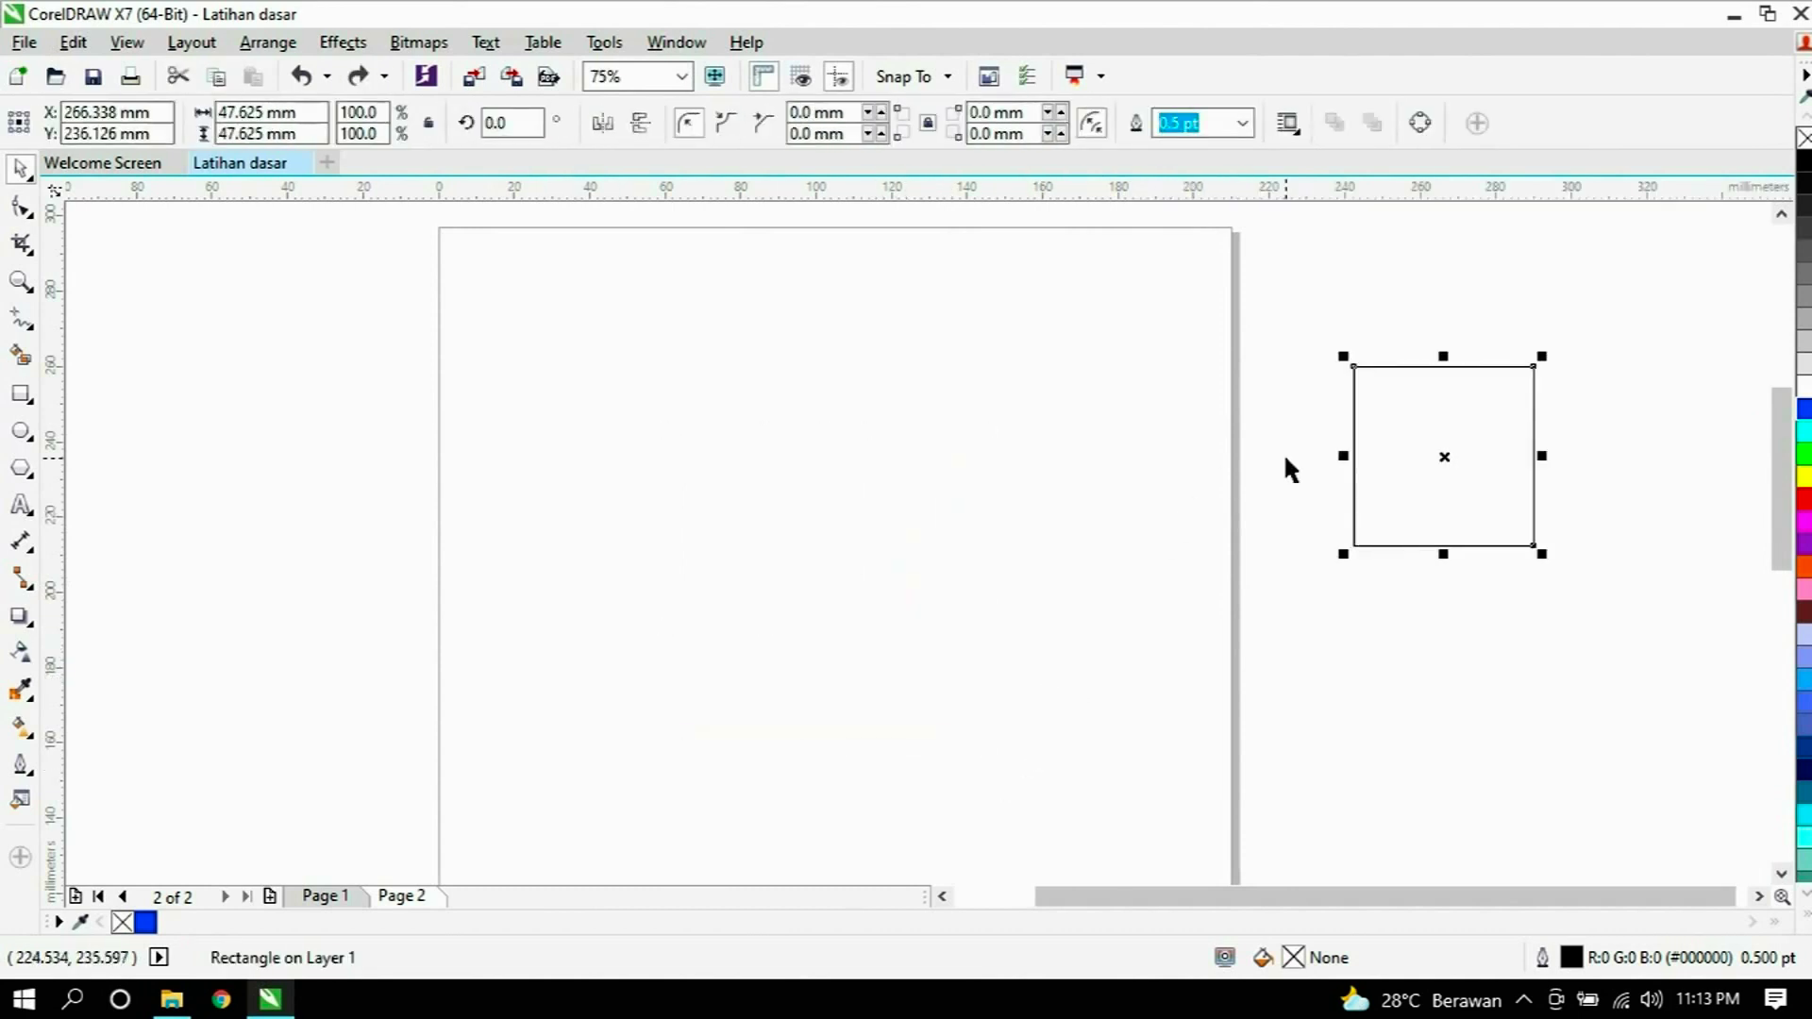
key("Delete")
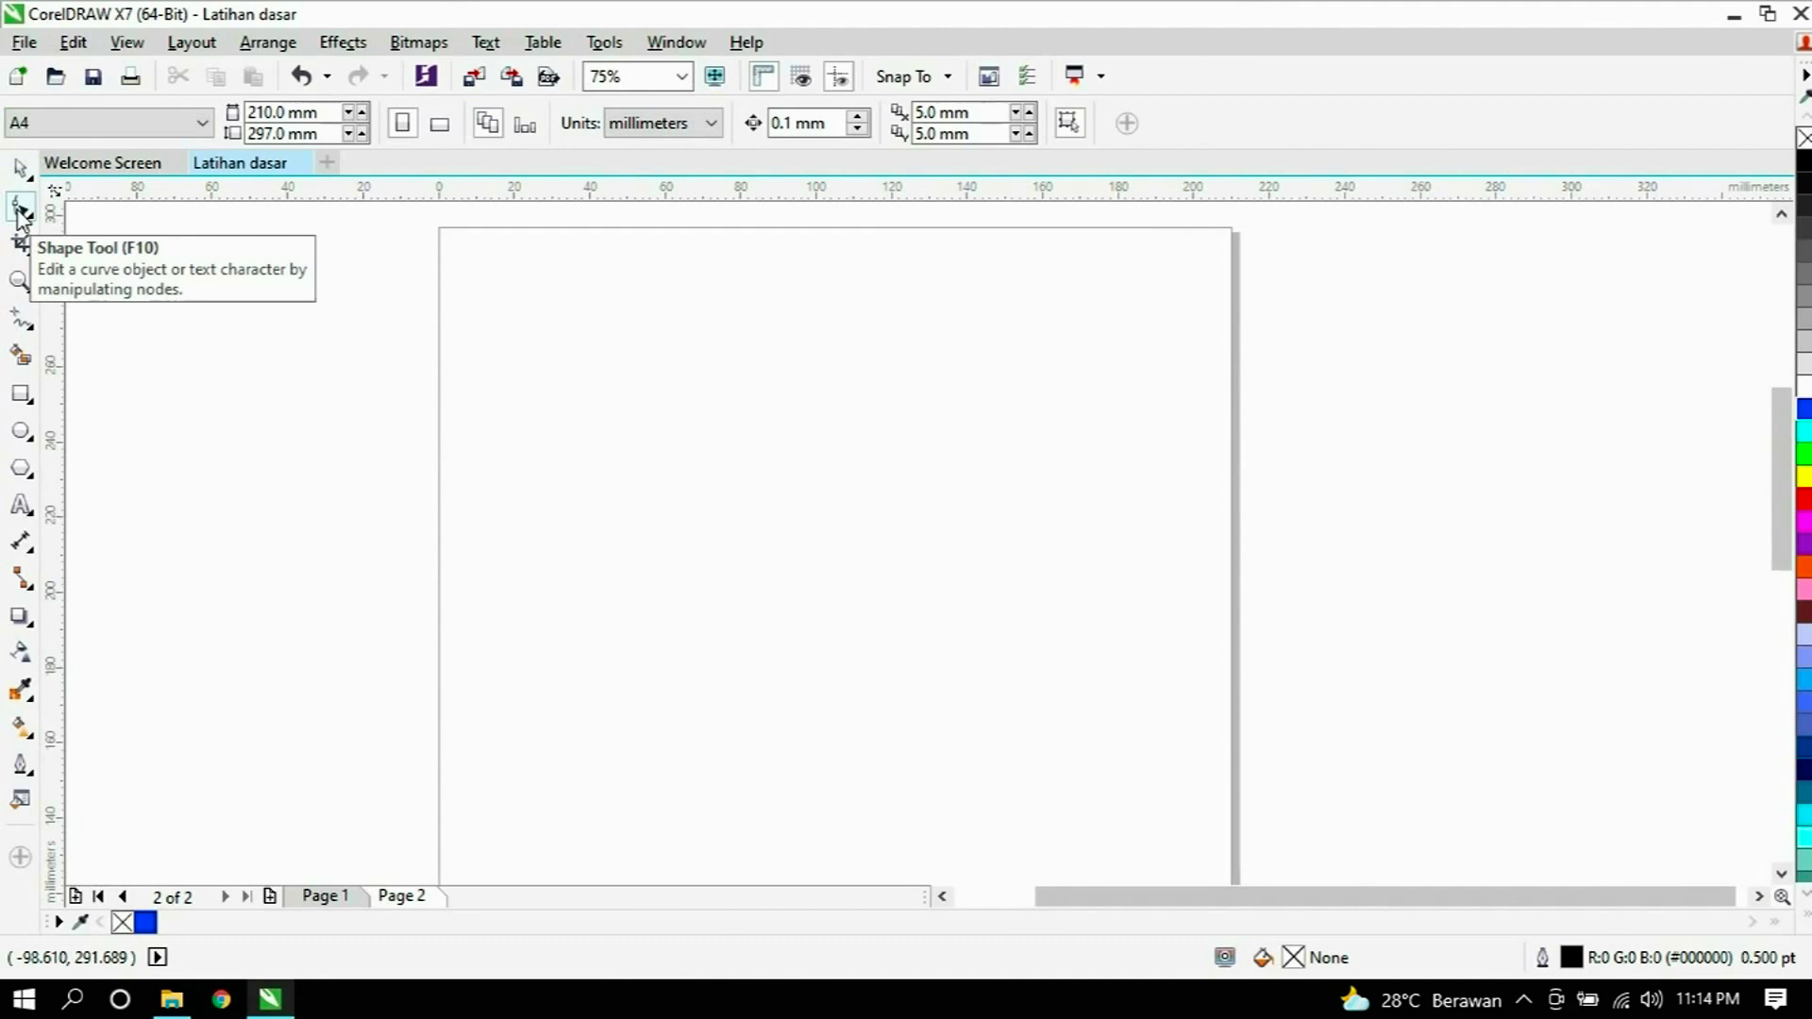
Draw a horizontal straight line about 108 mm long across the upper part of the page with the Freehand tool.
left_click(20, 319)
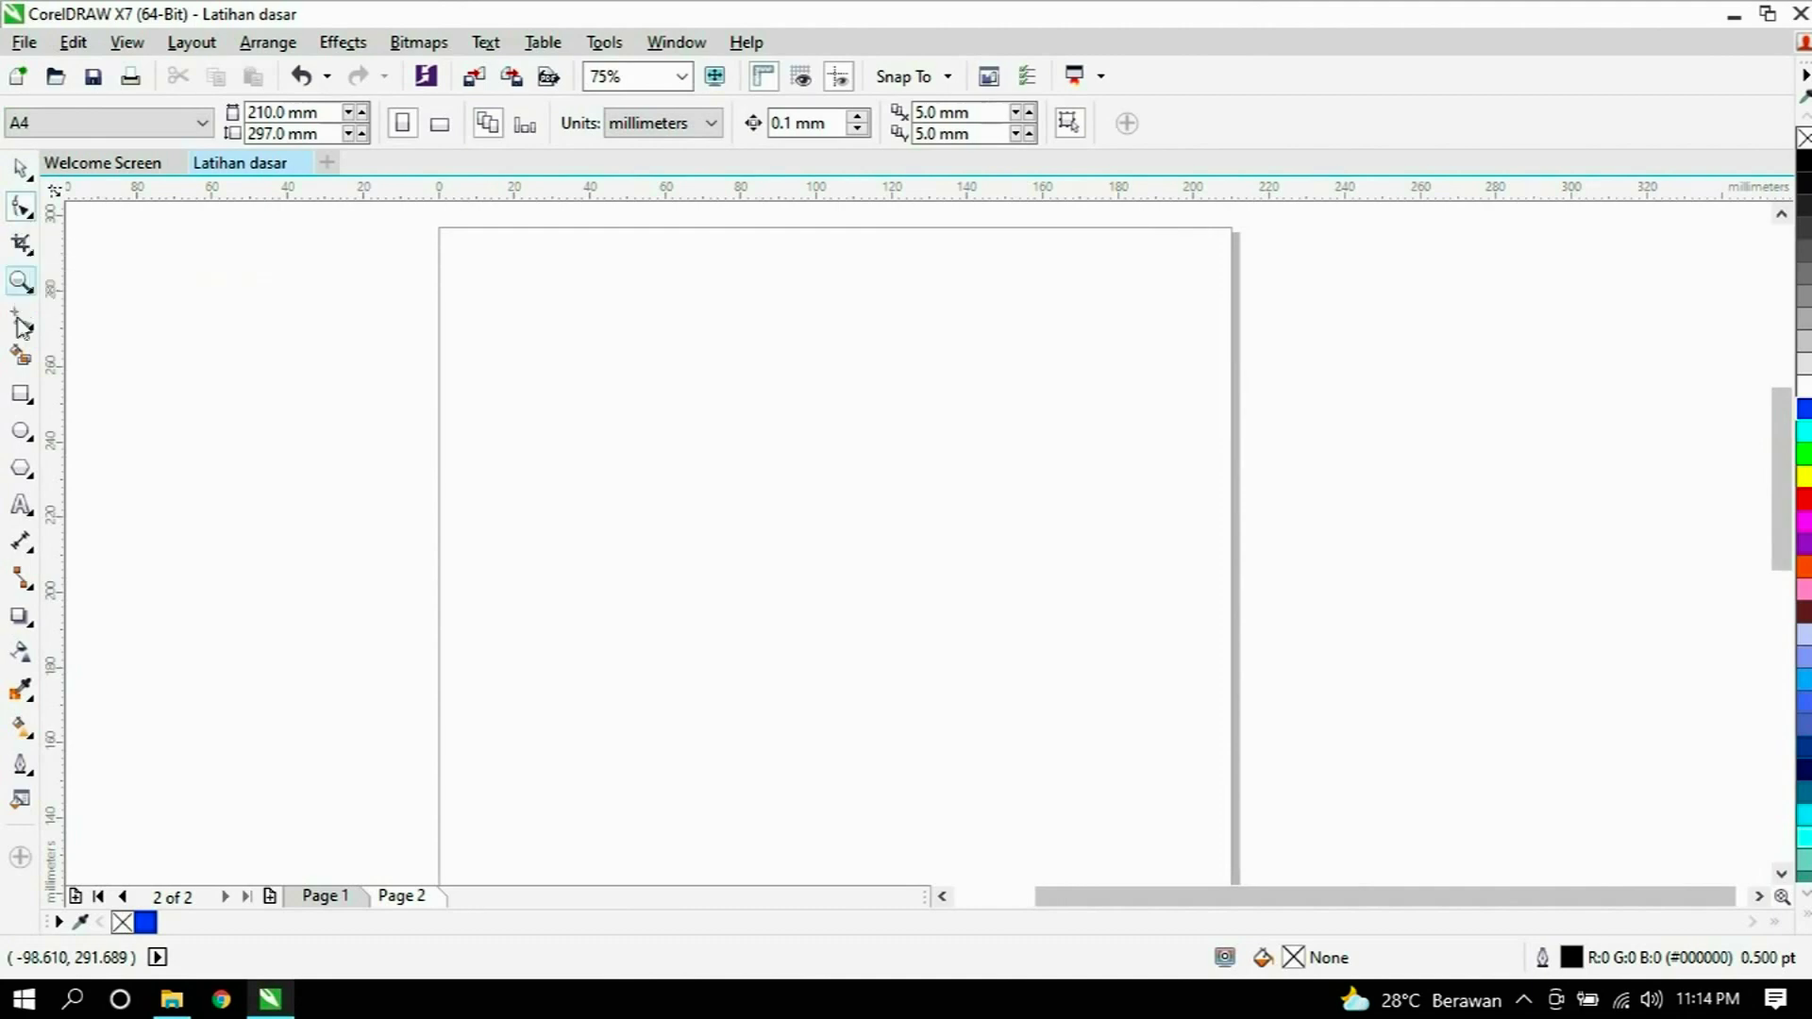
left_click(568, 432)
left_click(971, 432)
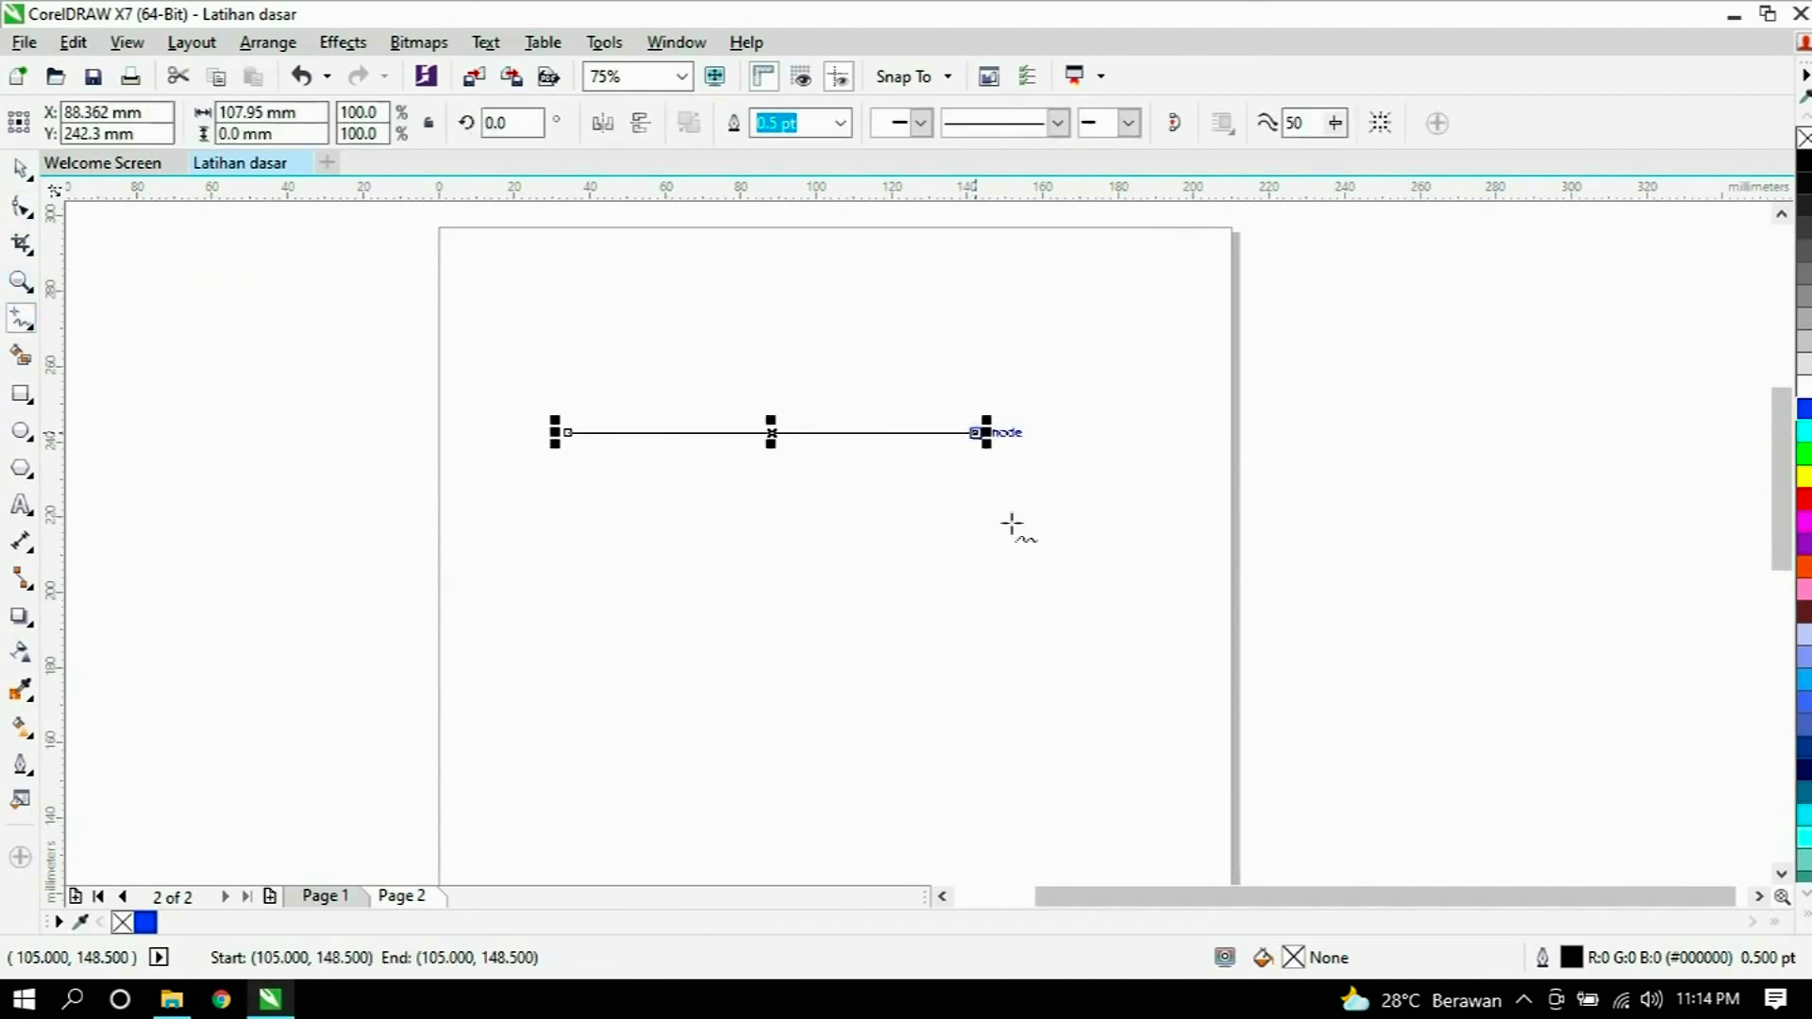
Bend the straight line's middle downward into a curve with the Shape tool and delete the result.
left_click(21, 168)
key("F10")
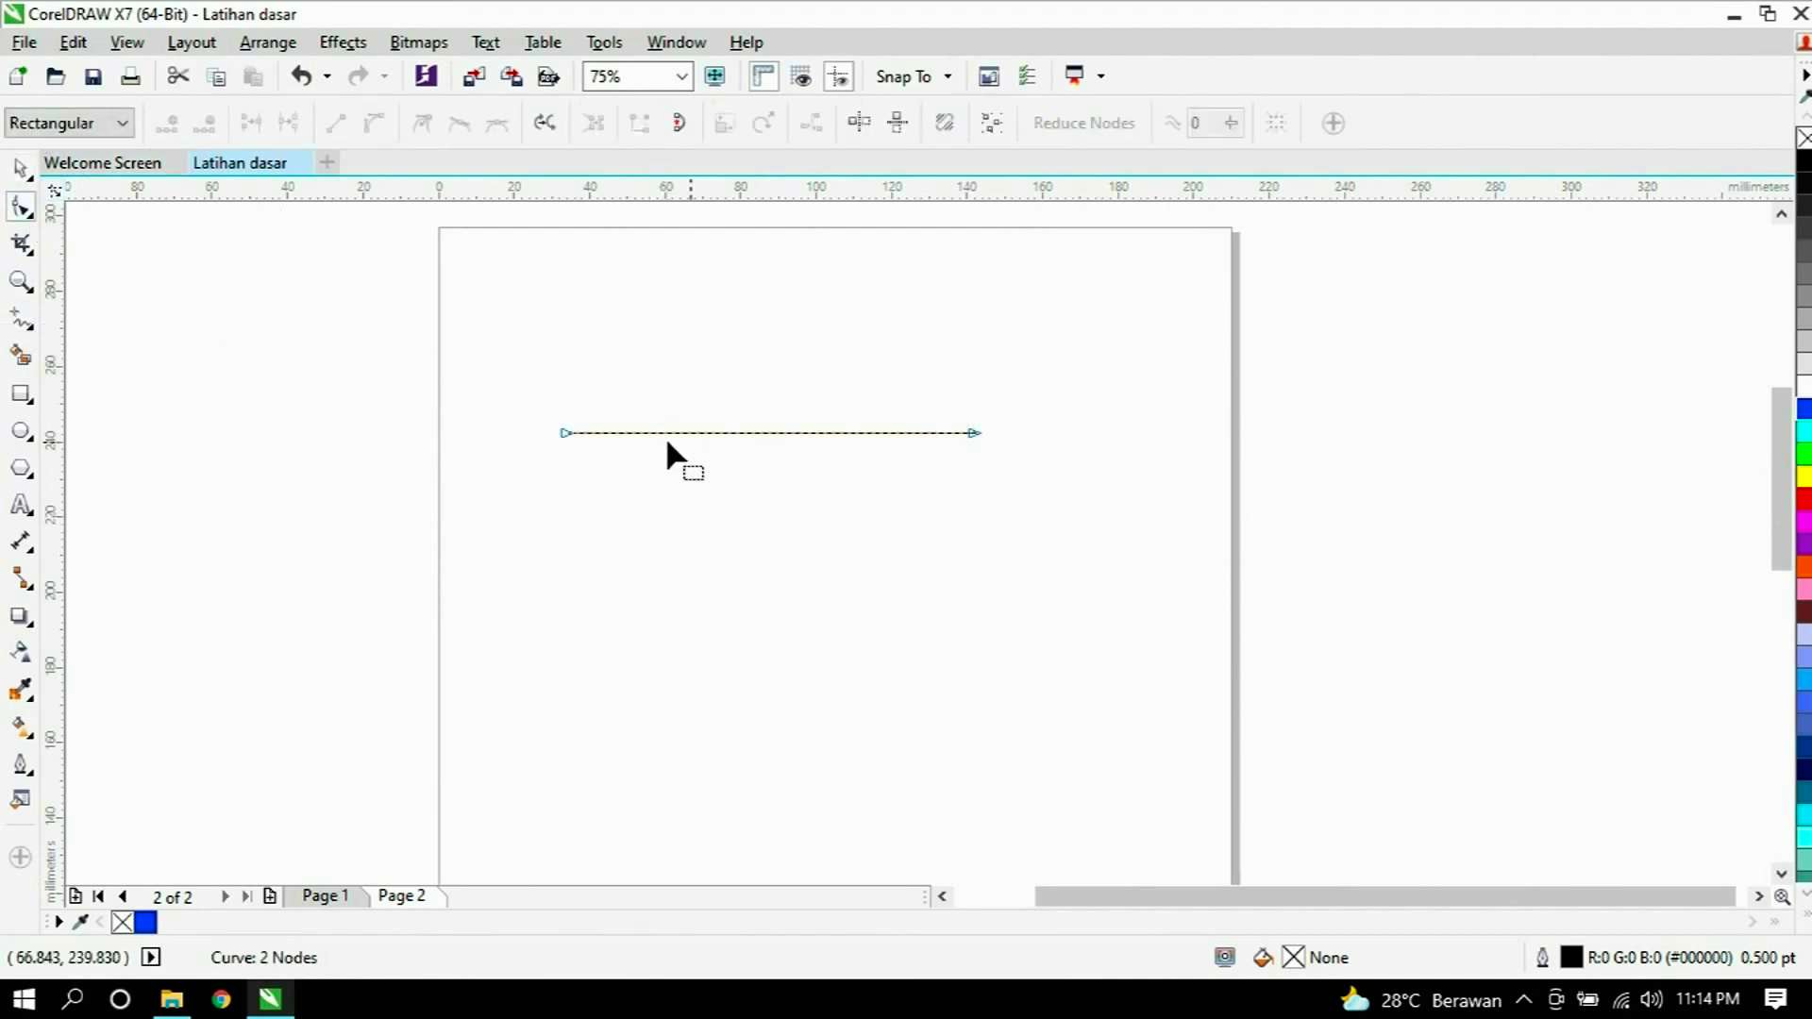
left_click(567, 433)
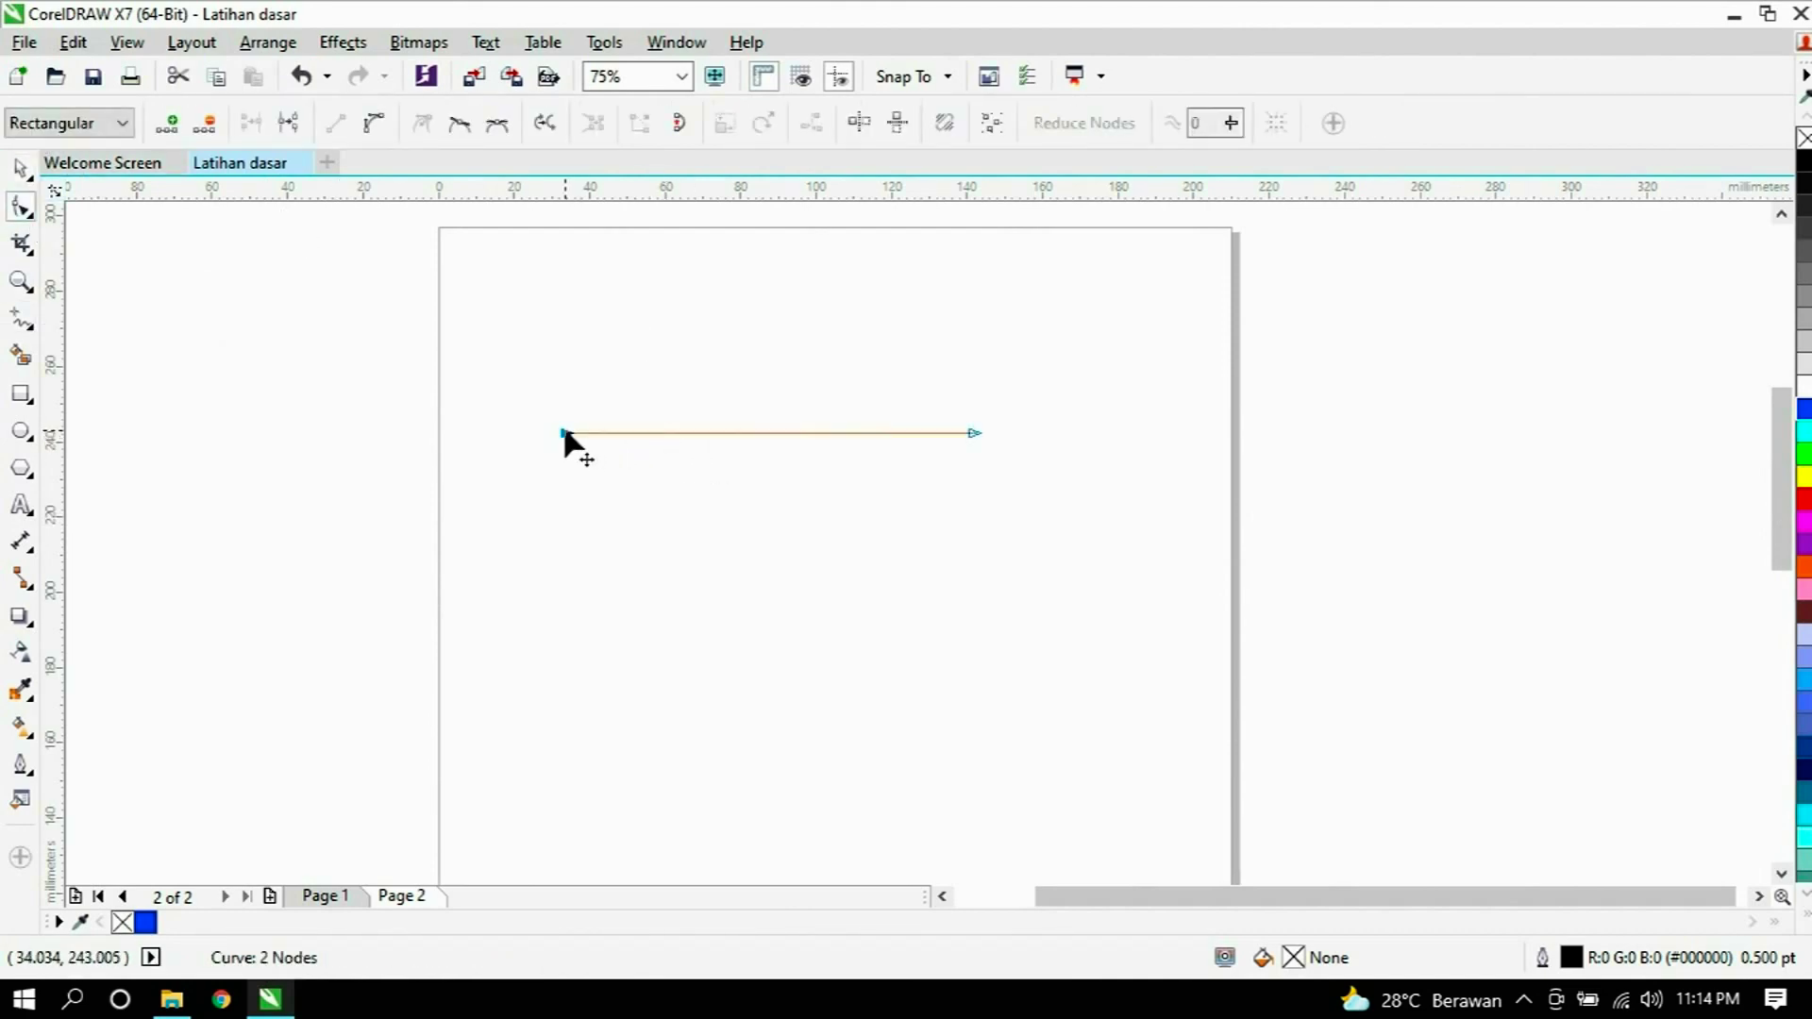
key("F5")
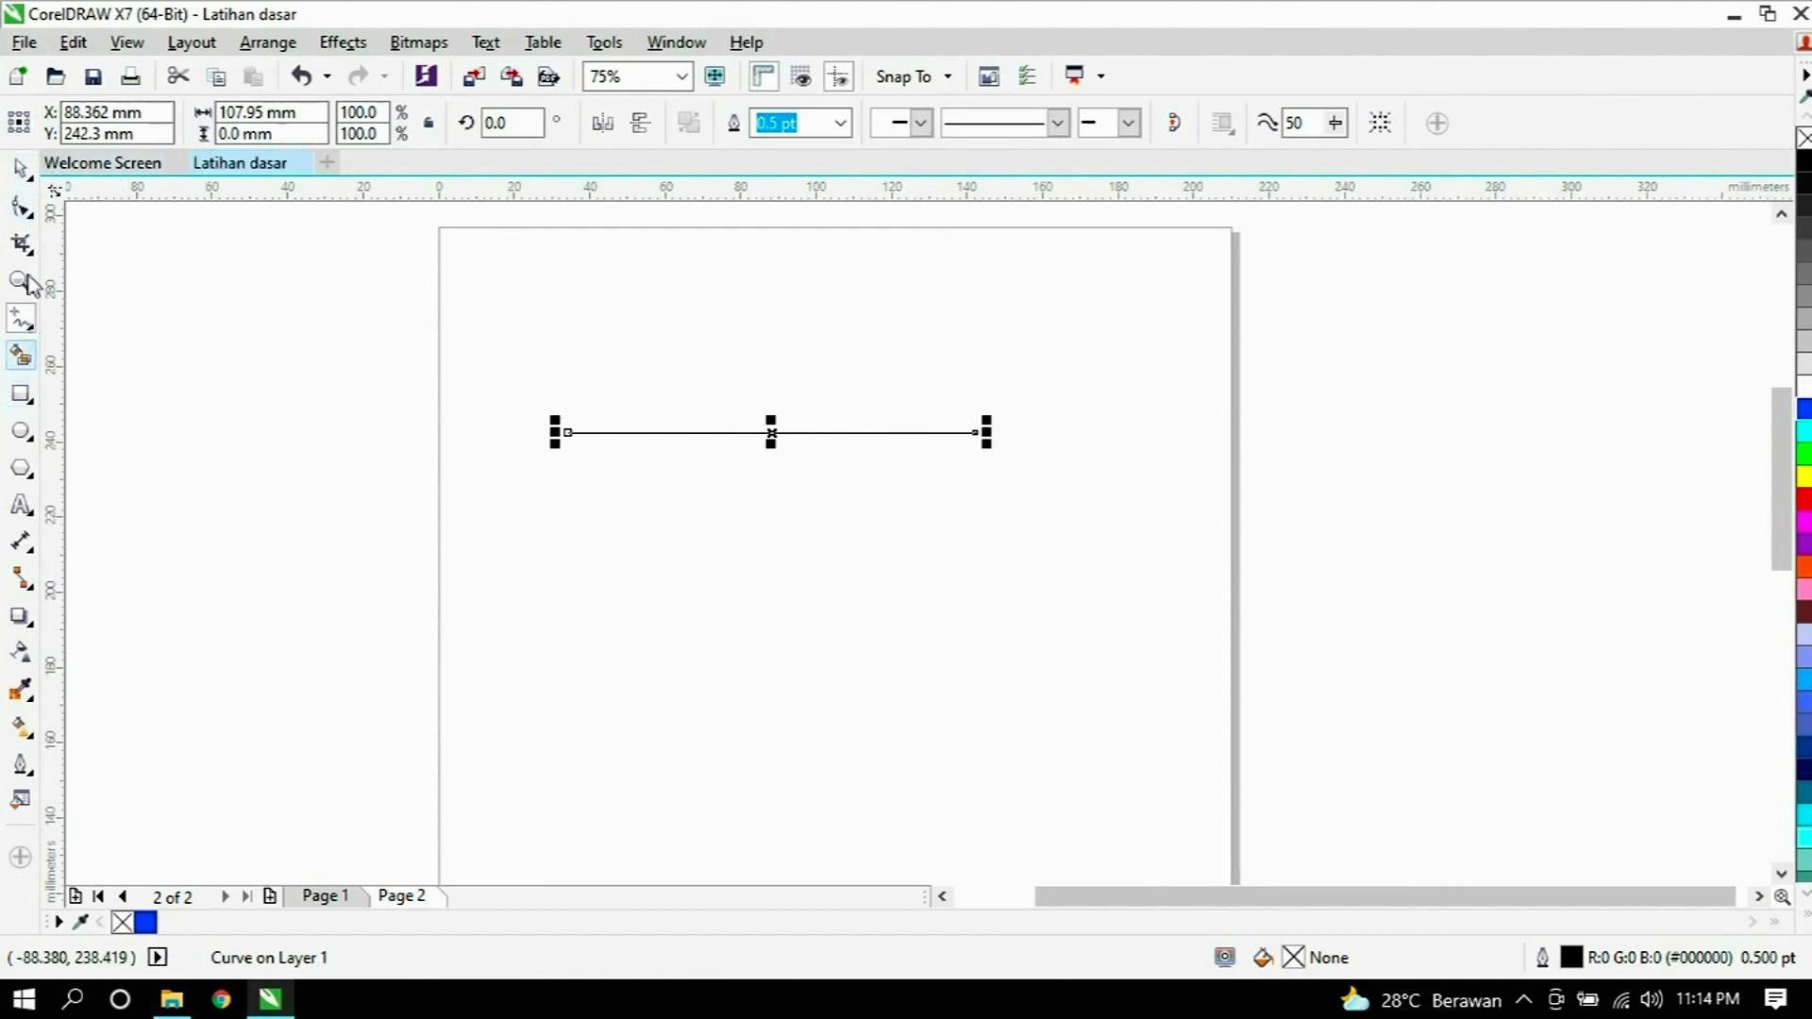
left_click(21, 213)
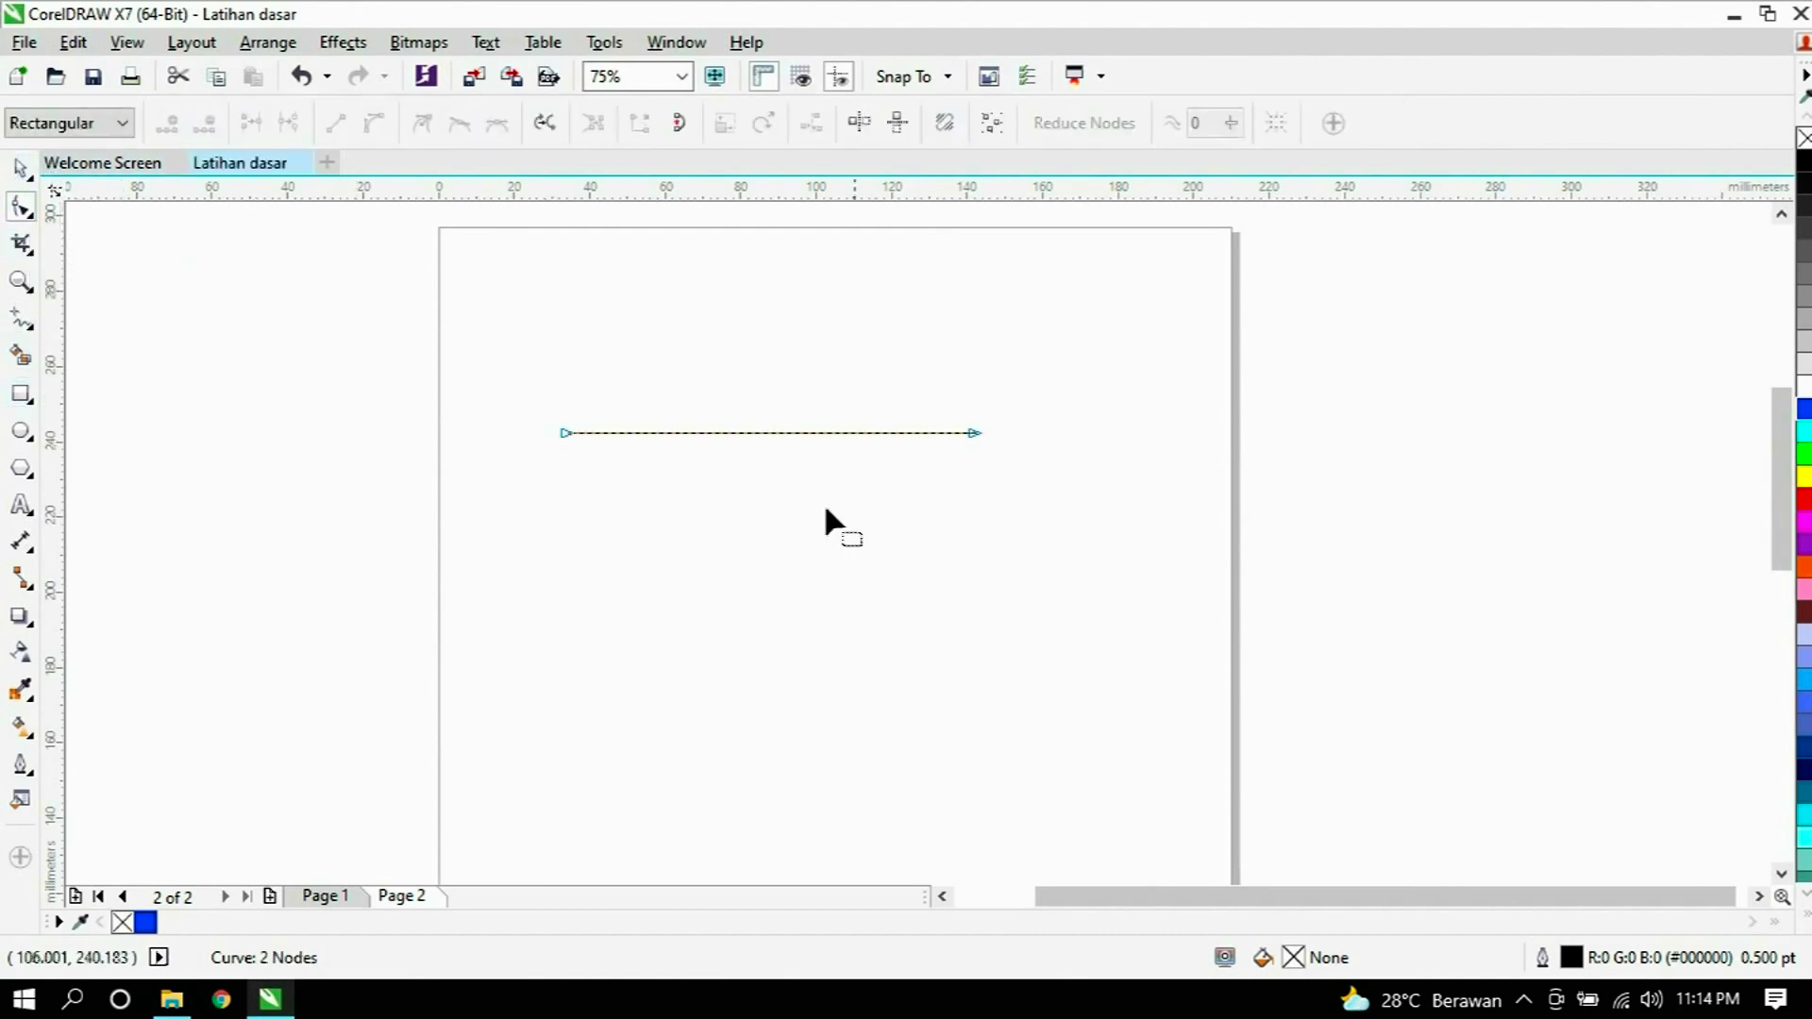
left_click(800, 433)
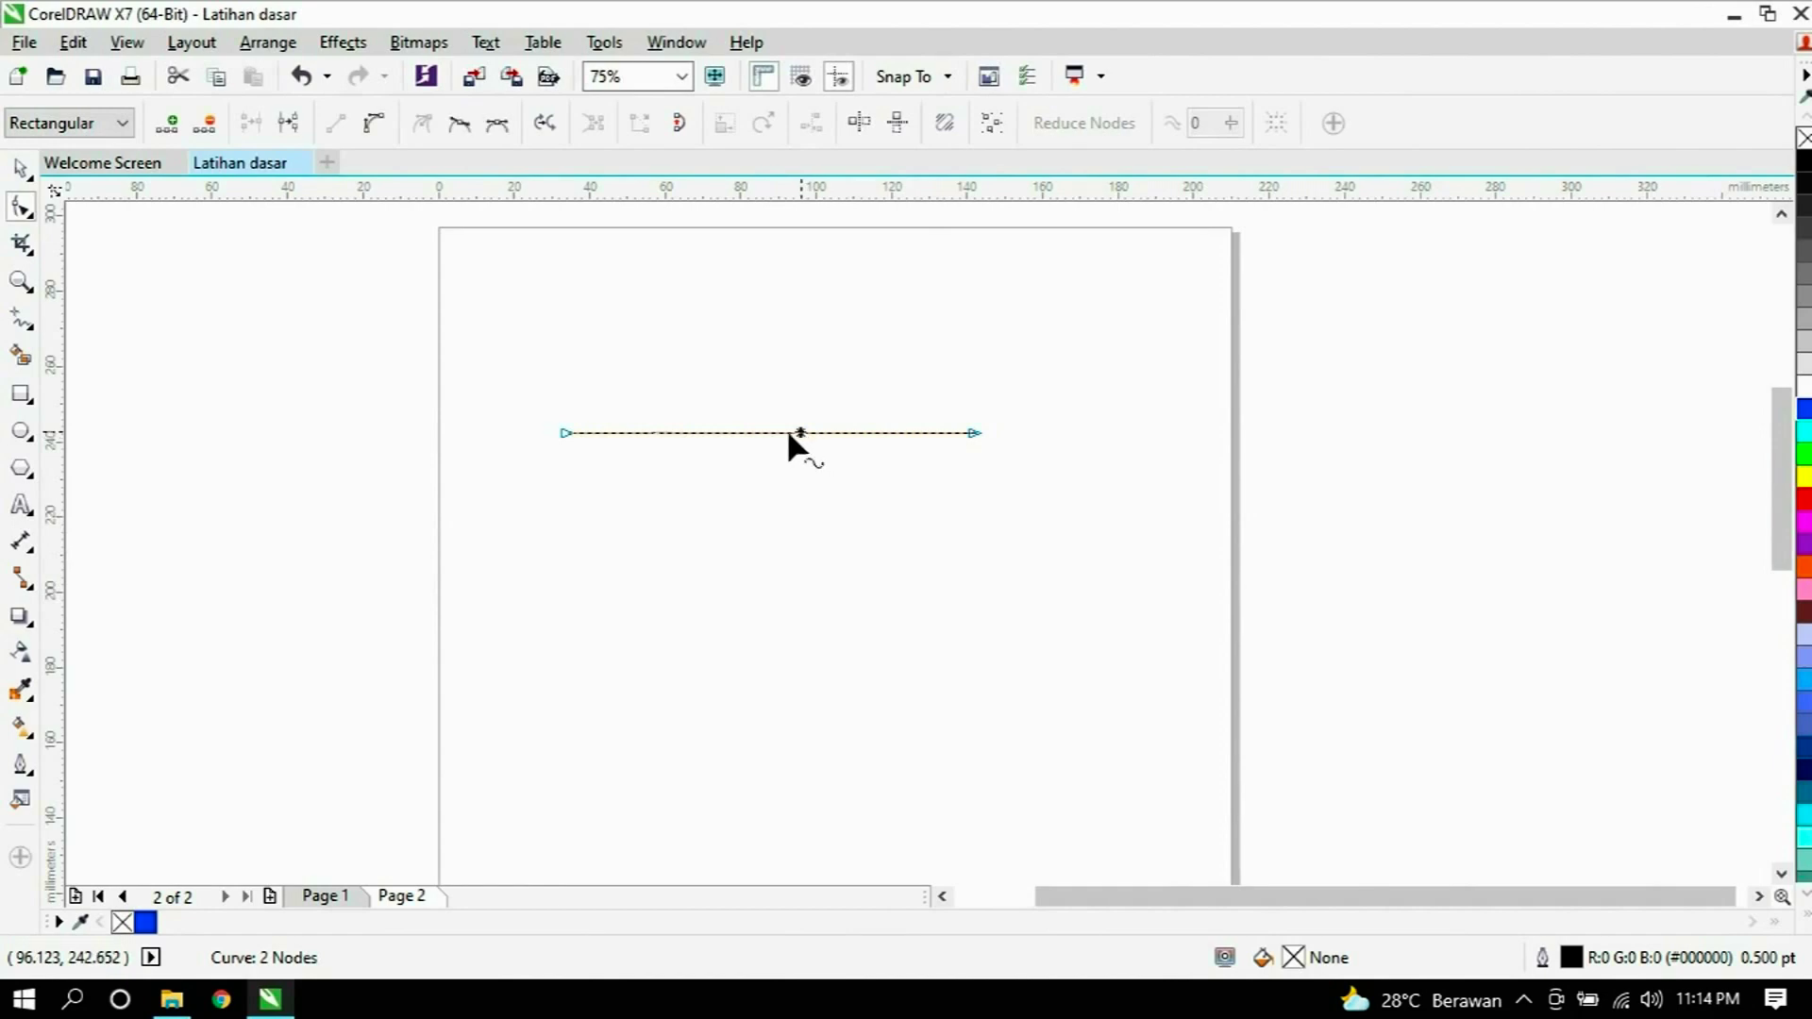
left_click(374, 123)
left_click_drag(780, 432, 776, 503)
left_click(21, 168)
left_click(638, 376)
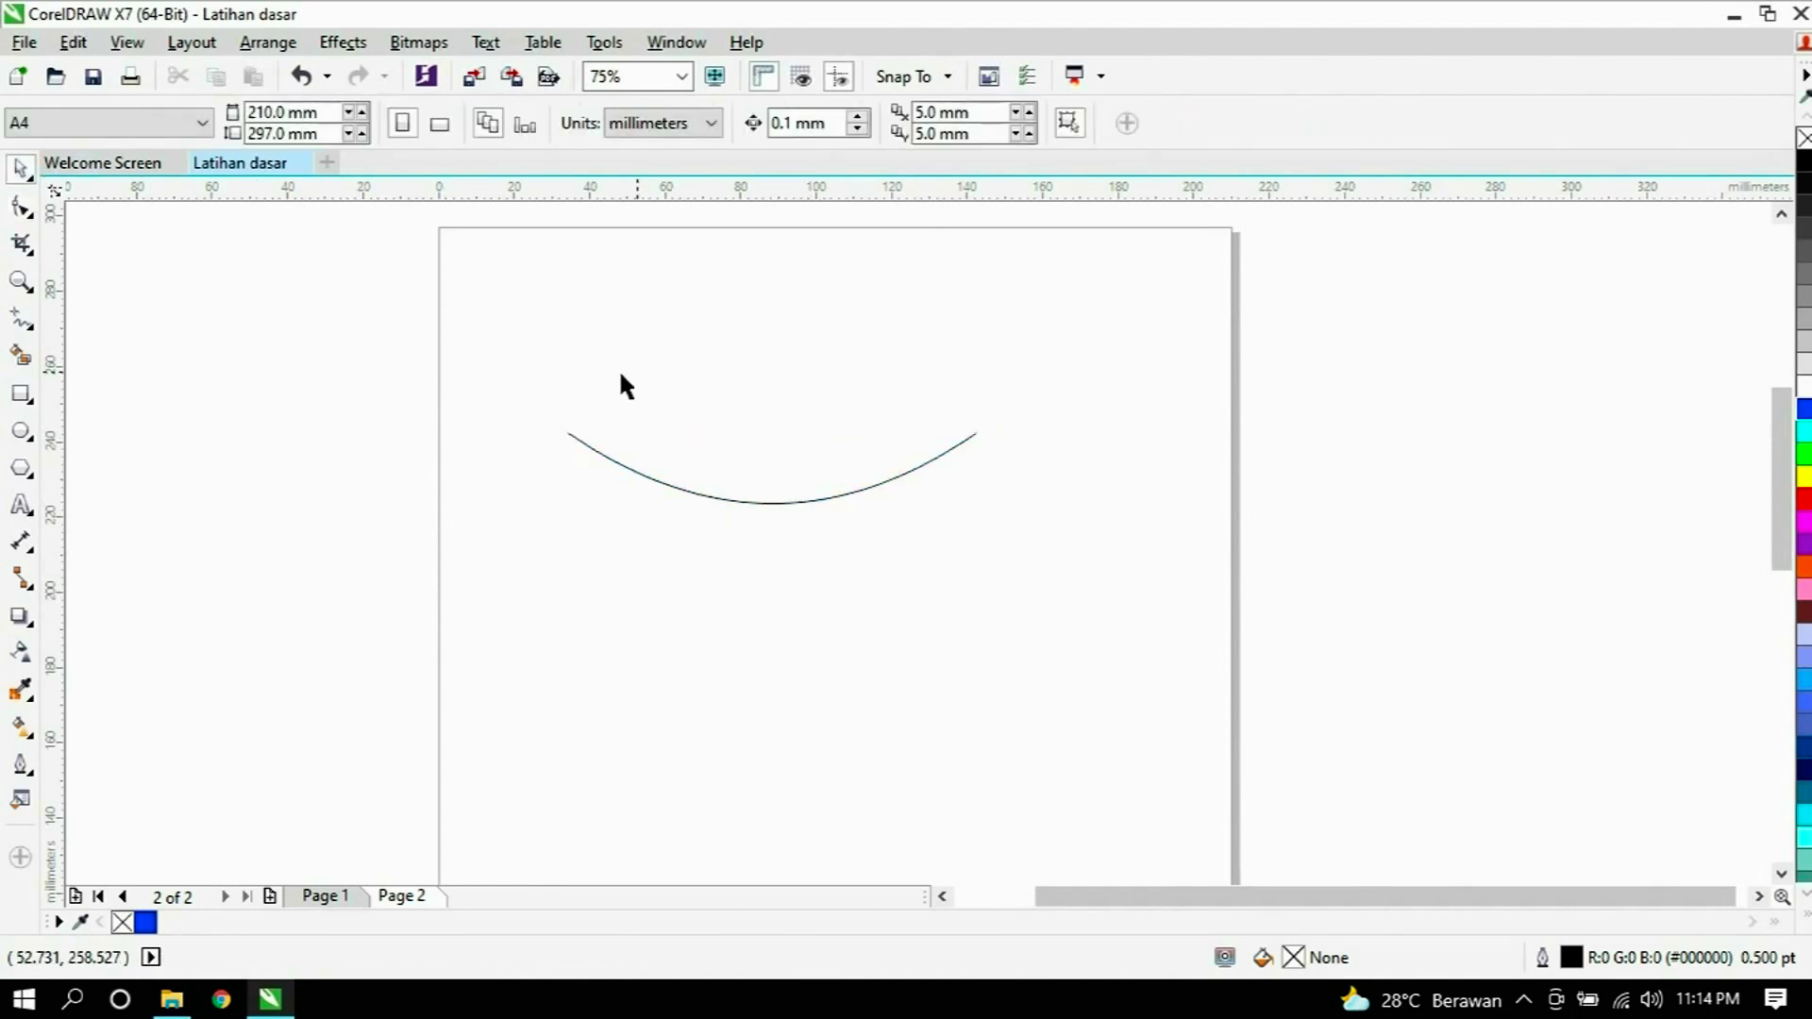
left_click_drag(472, 372, 1092, 651)
key("Delete")
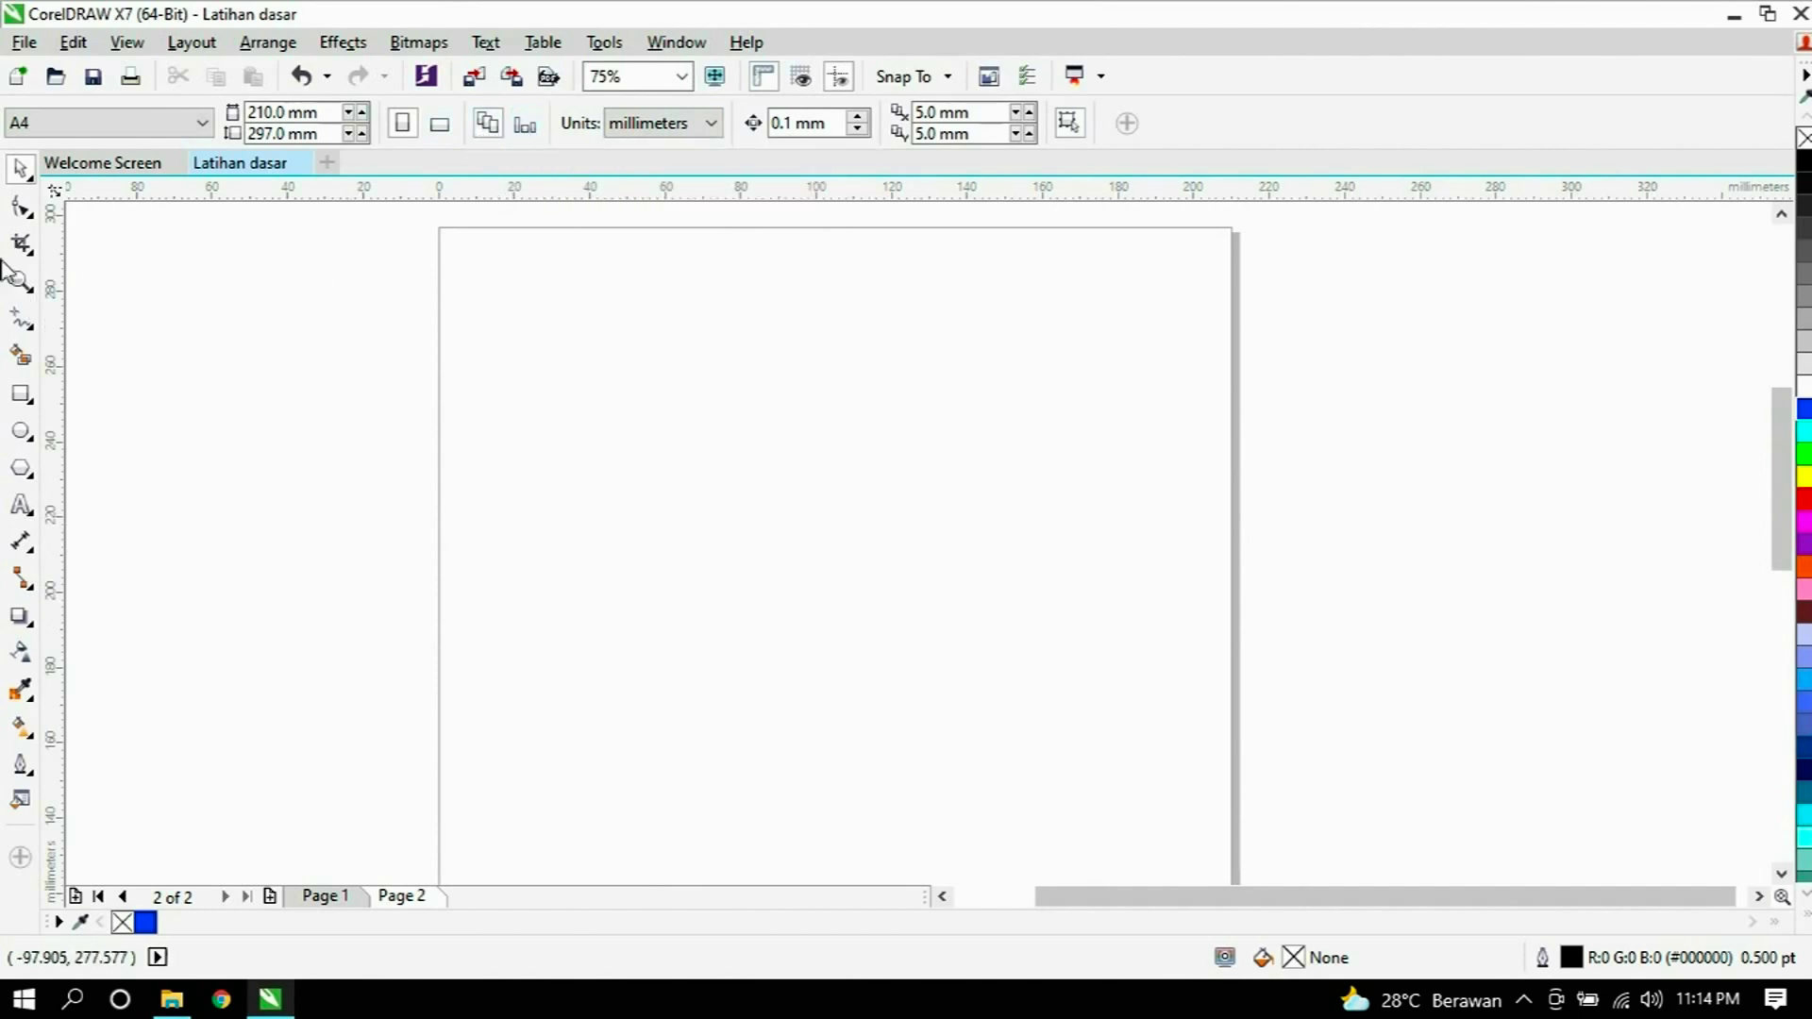
Examine the property options offered by the Rectangle, Ellipse, Pick, Text, Crop and Zoom tools.
left_click(22, 395)
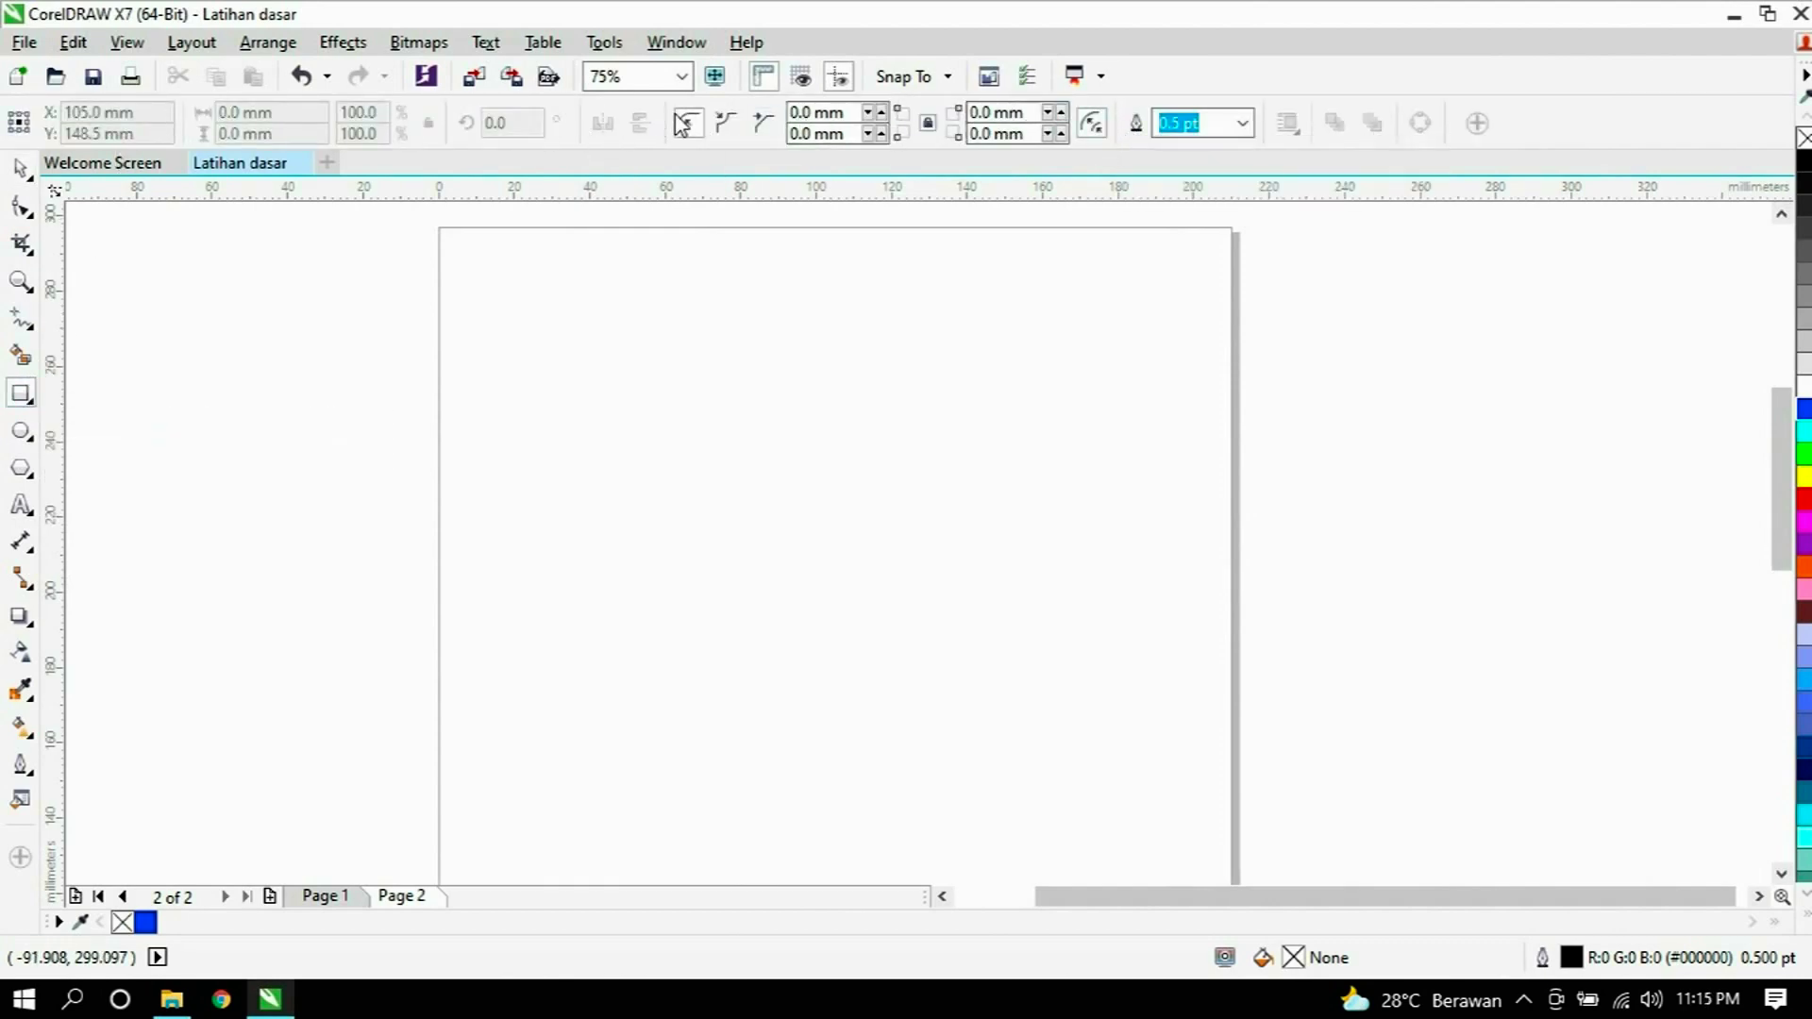
left_click(22, 435)
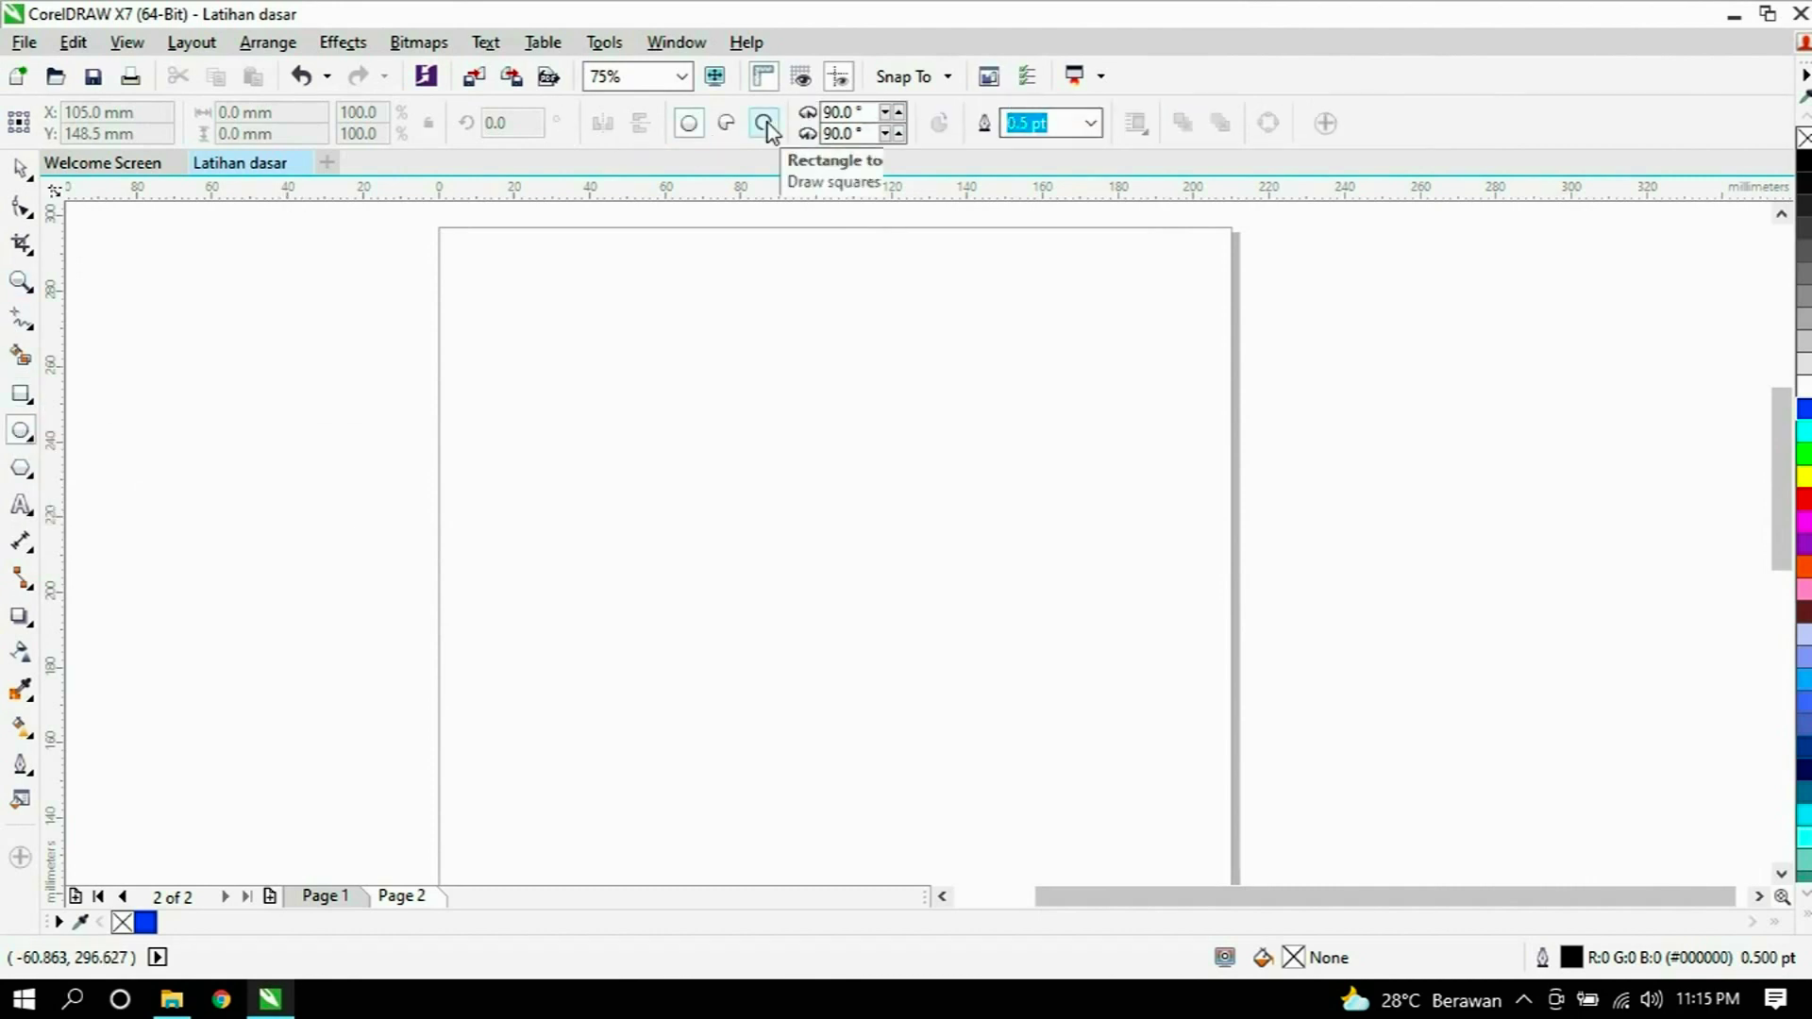
left_click(21, 173)
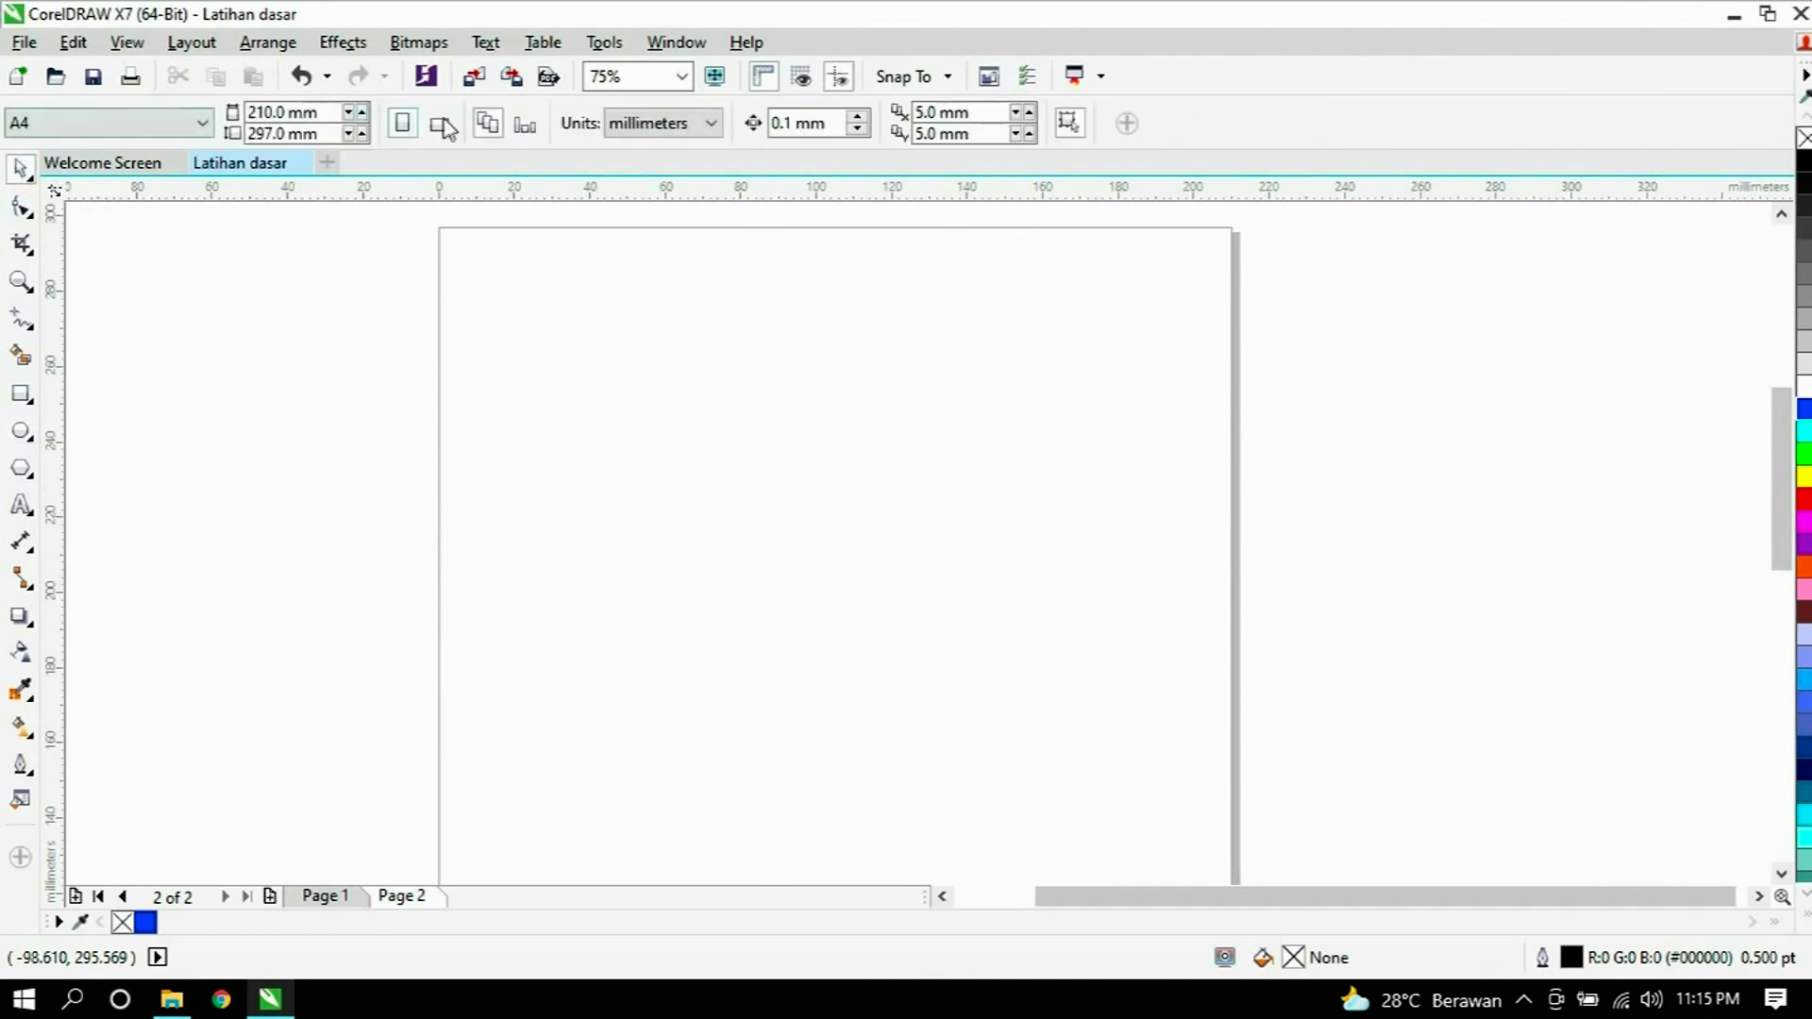
left_click(23, 506)
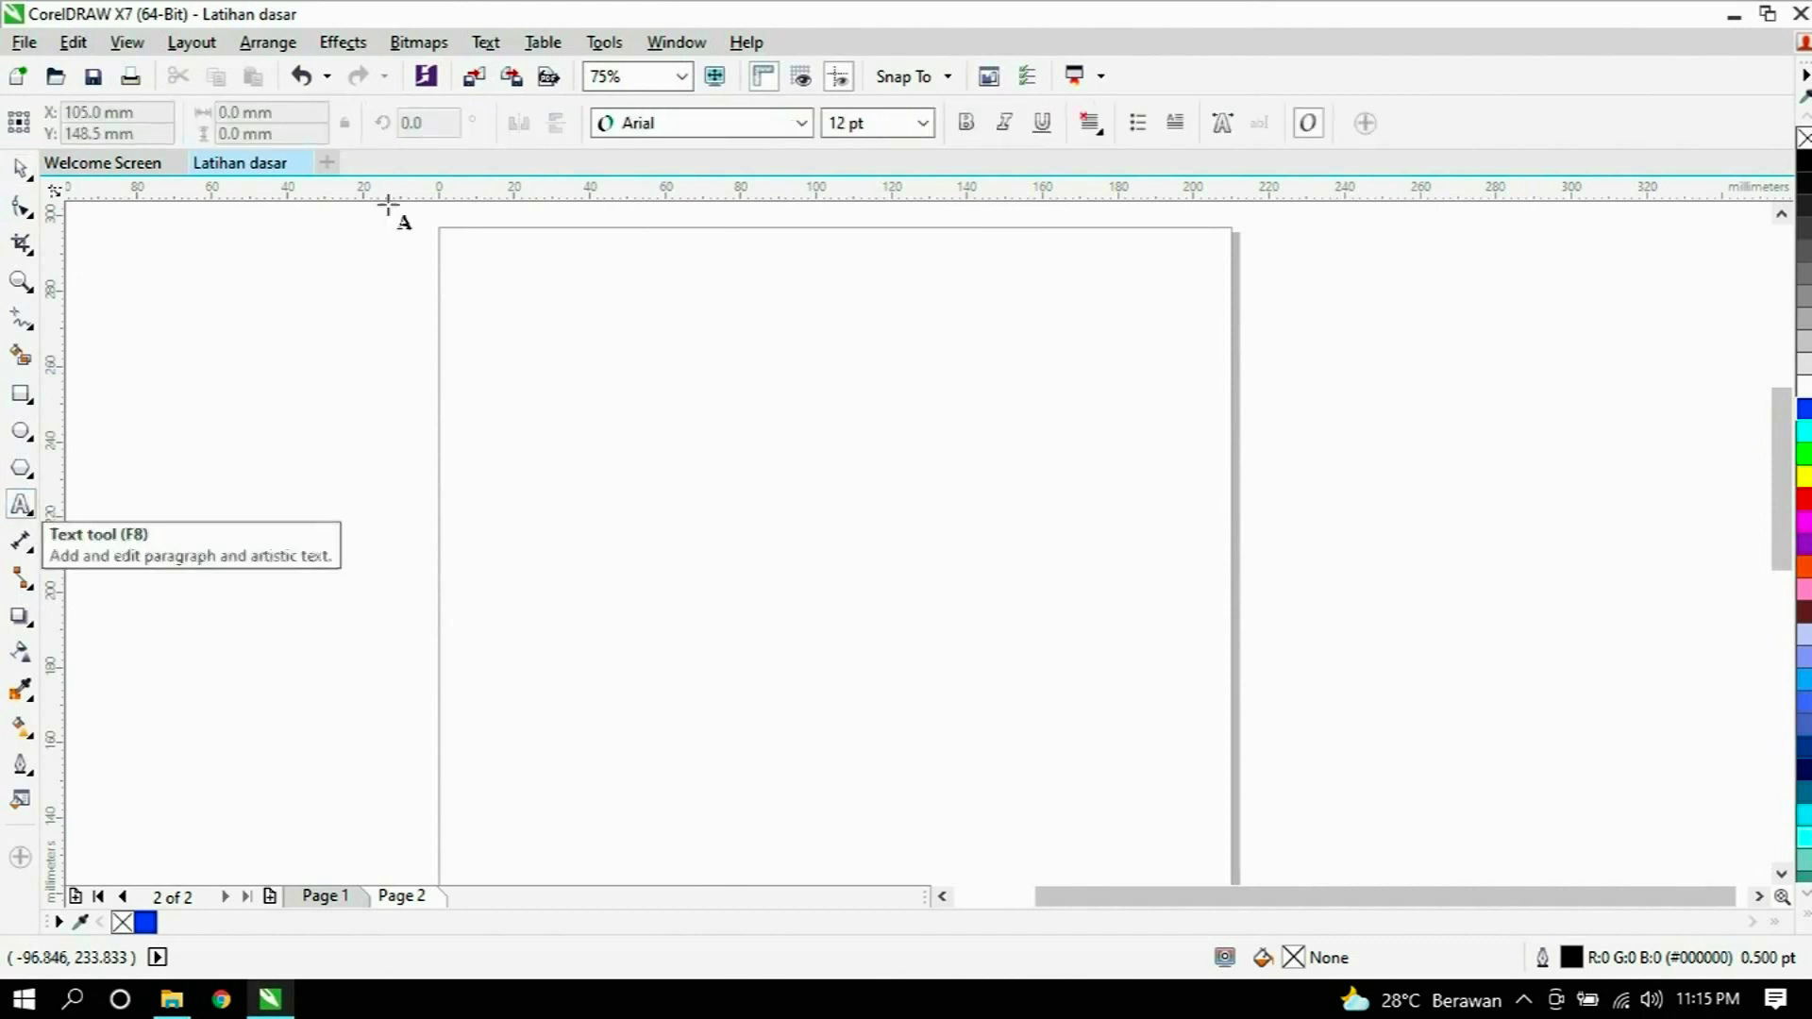
left_click(10, 172)
left_click(23, 244)
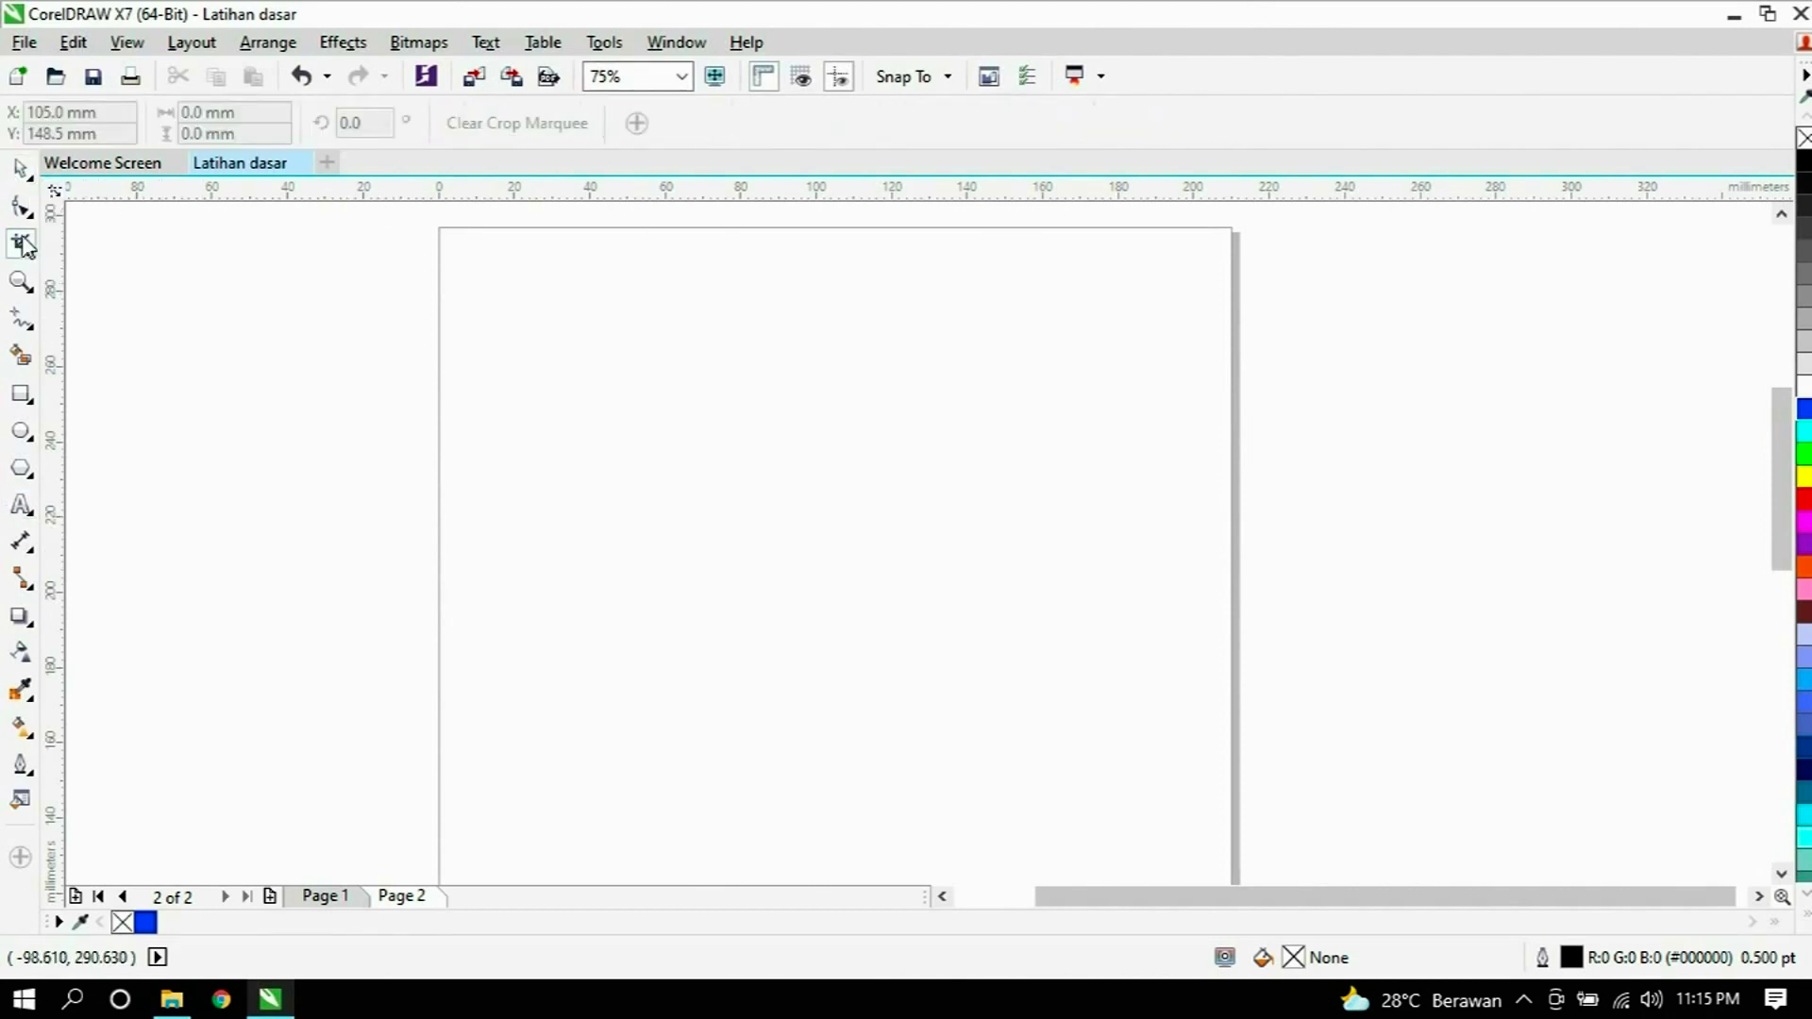
left_click(25, 289)
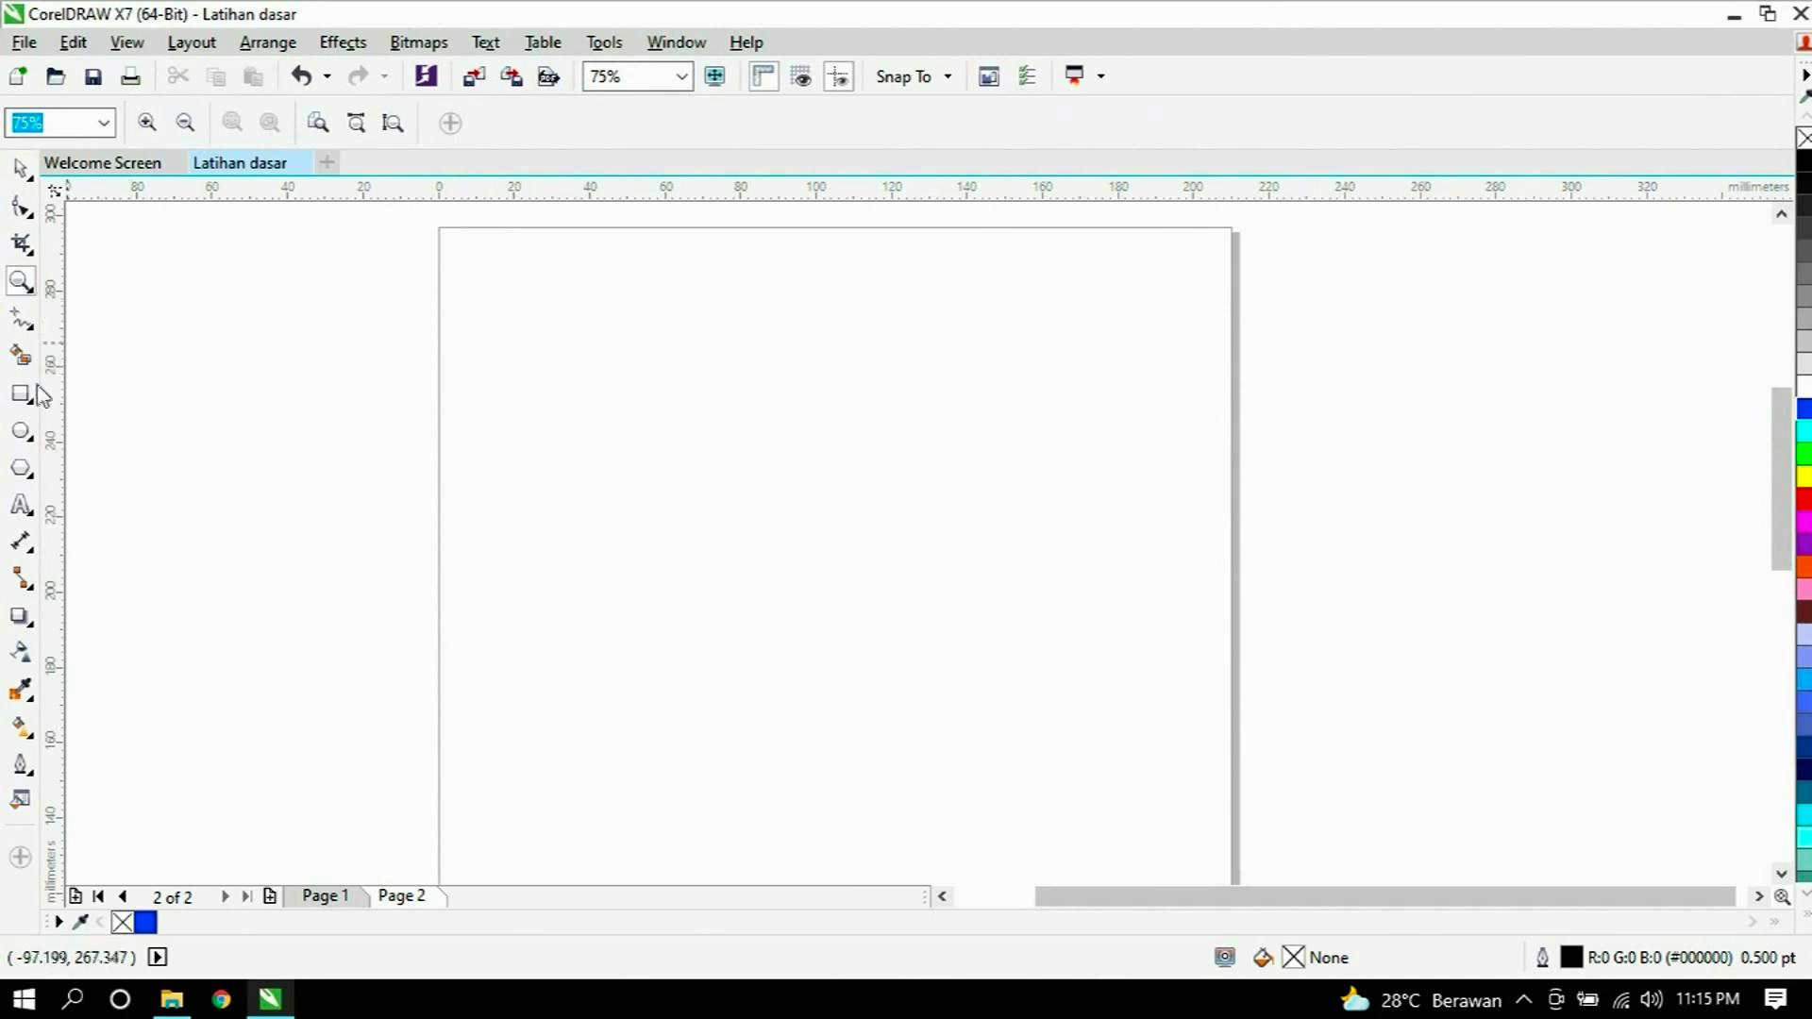
Draw a circle about 15 mm in diameter in the upper-left area of the page and magnify it.
left_click(21, 431)
left_click_drag(611, 389, 669, 445)
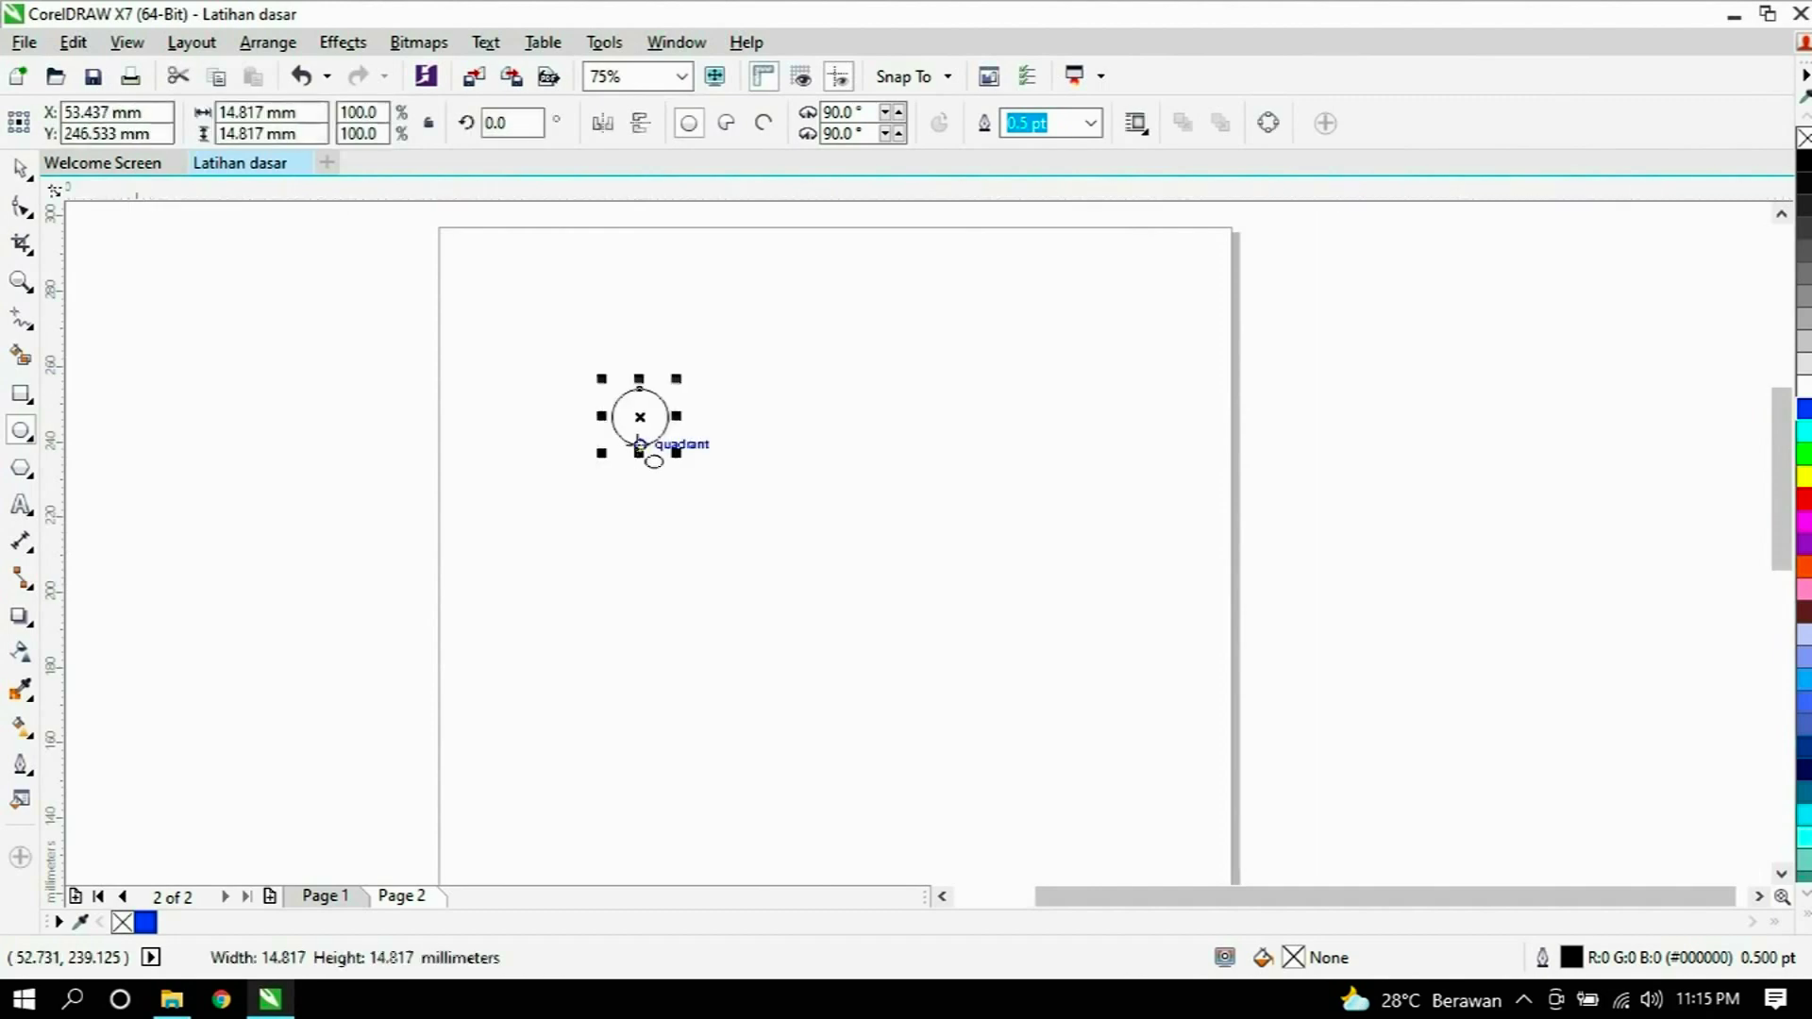
left_click(20, 170)
key("z")
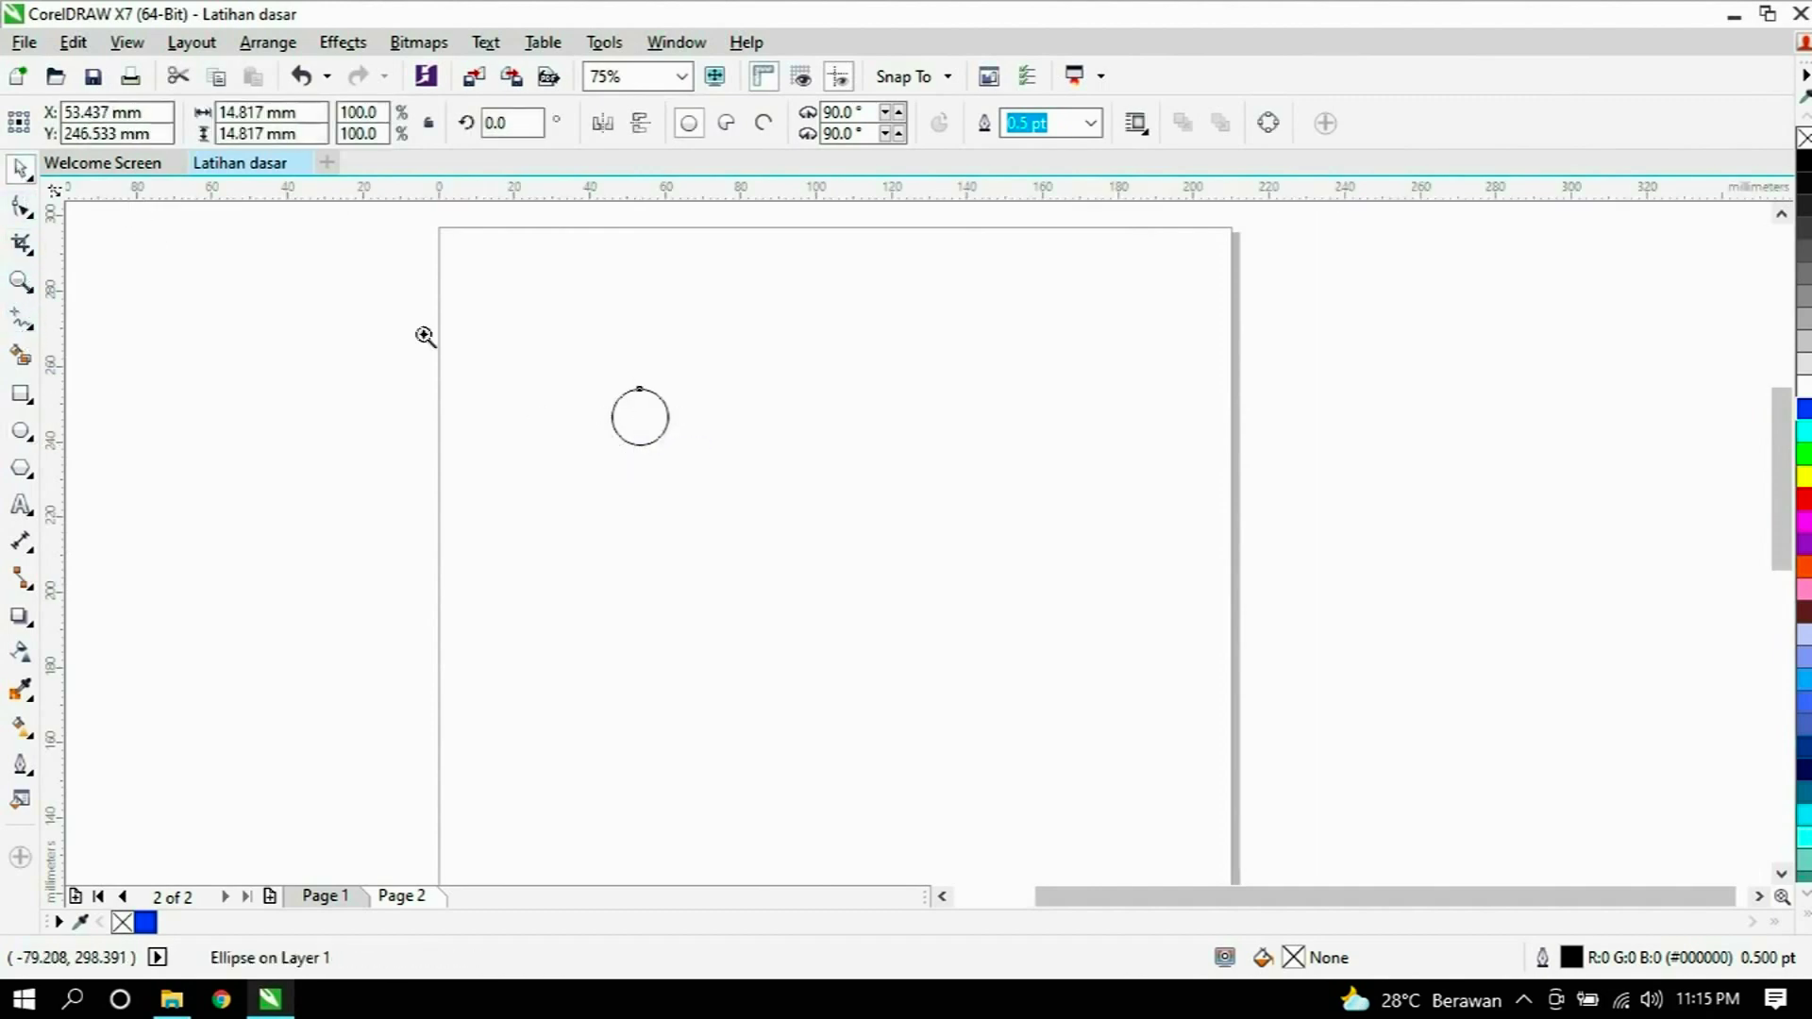
left_click(640, 416)
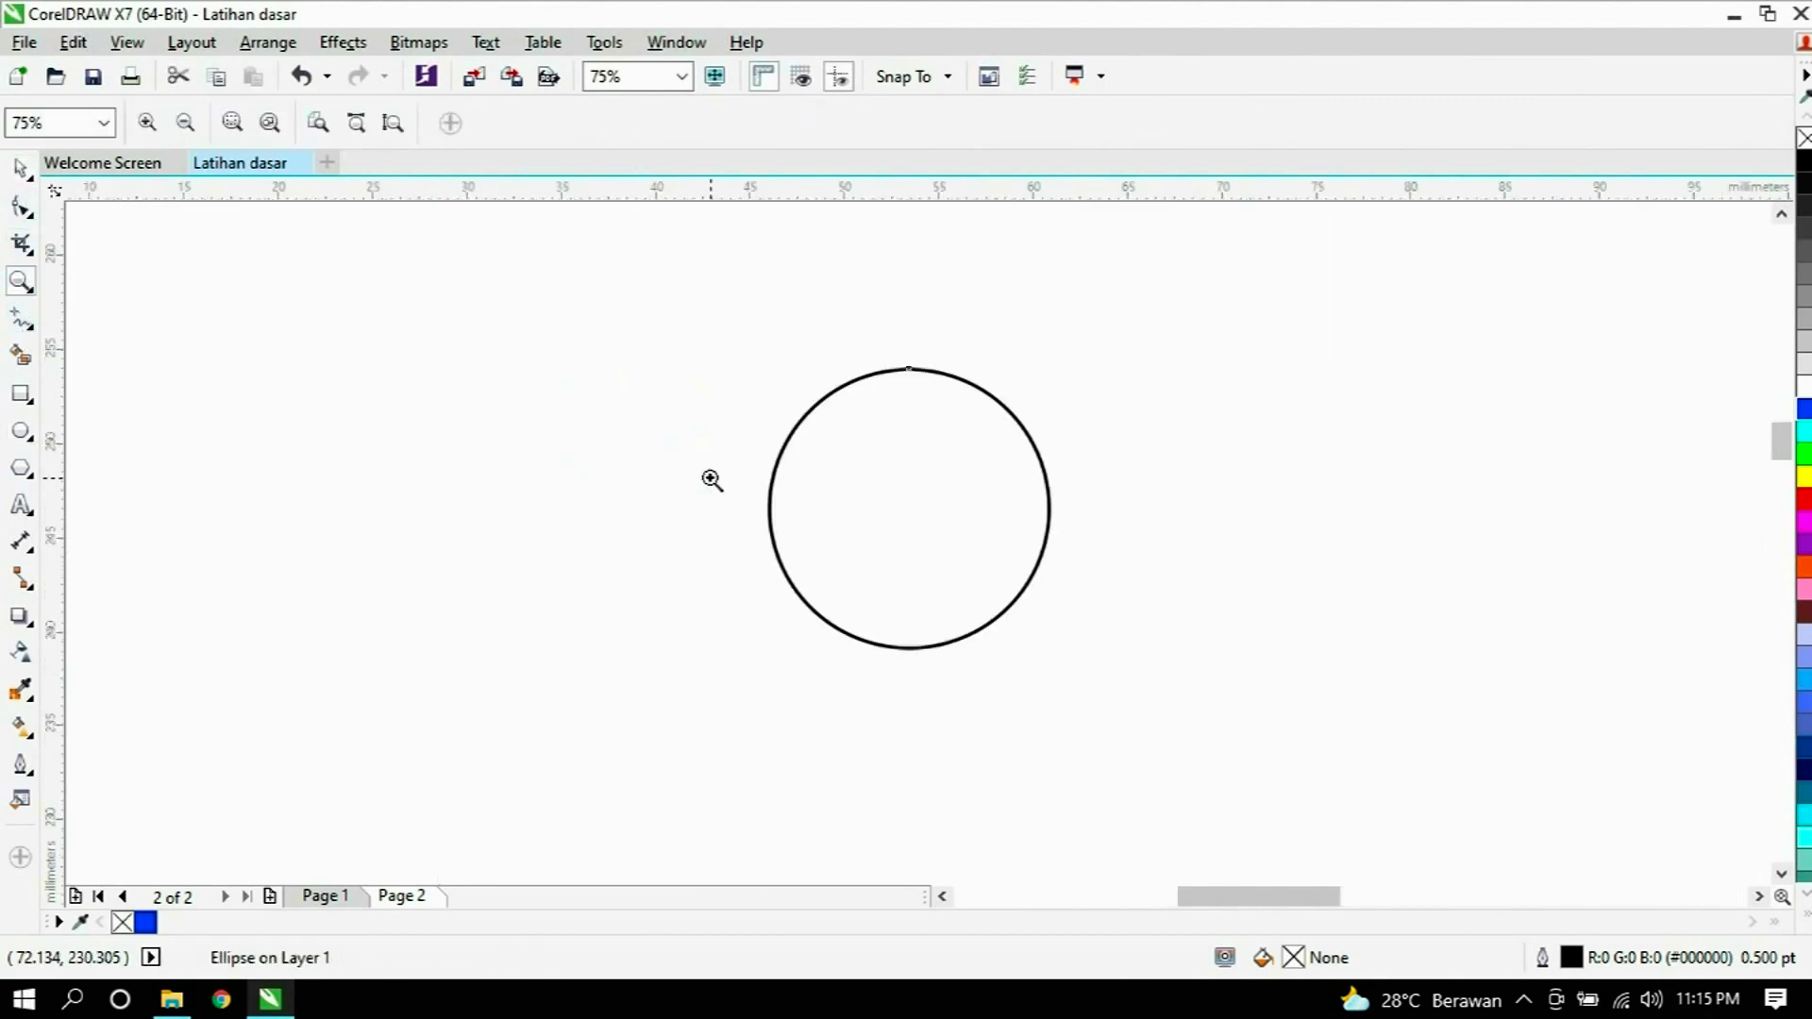
Reduce the view to 50% and delete the small circle.
left_click(20, 172)
scroll(297, 372, "down", 5)
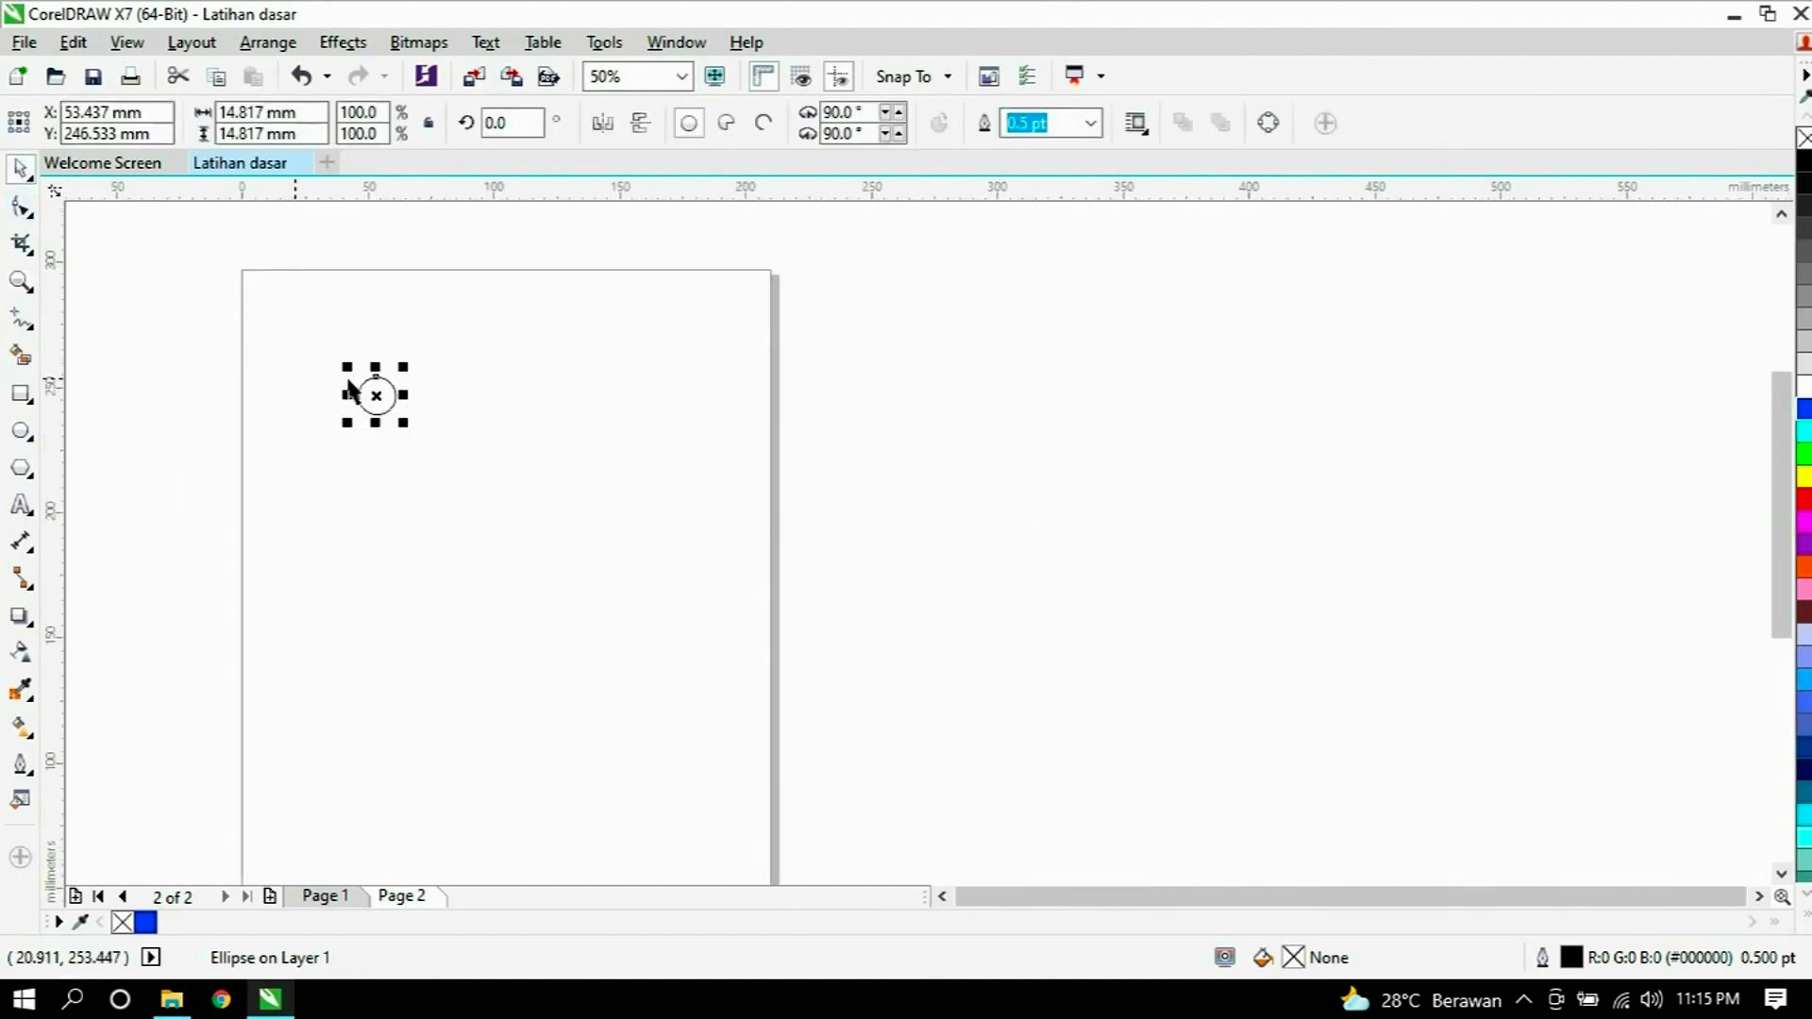
left_click_drag(303, 326, 566, 590)
key("Delete")
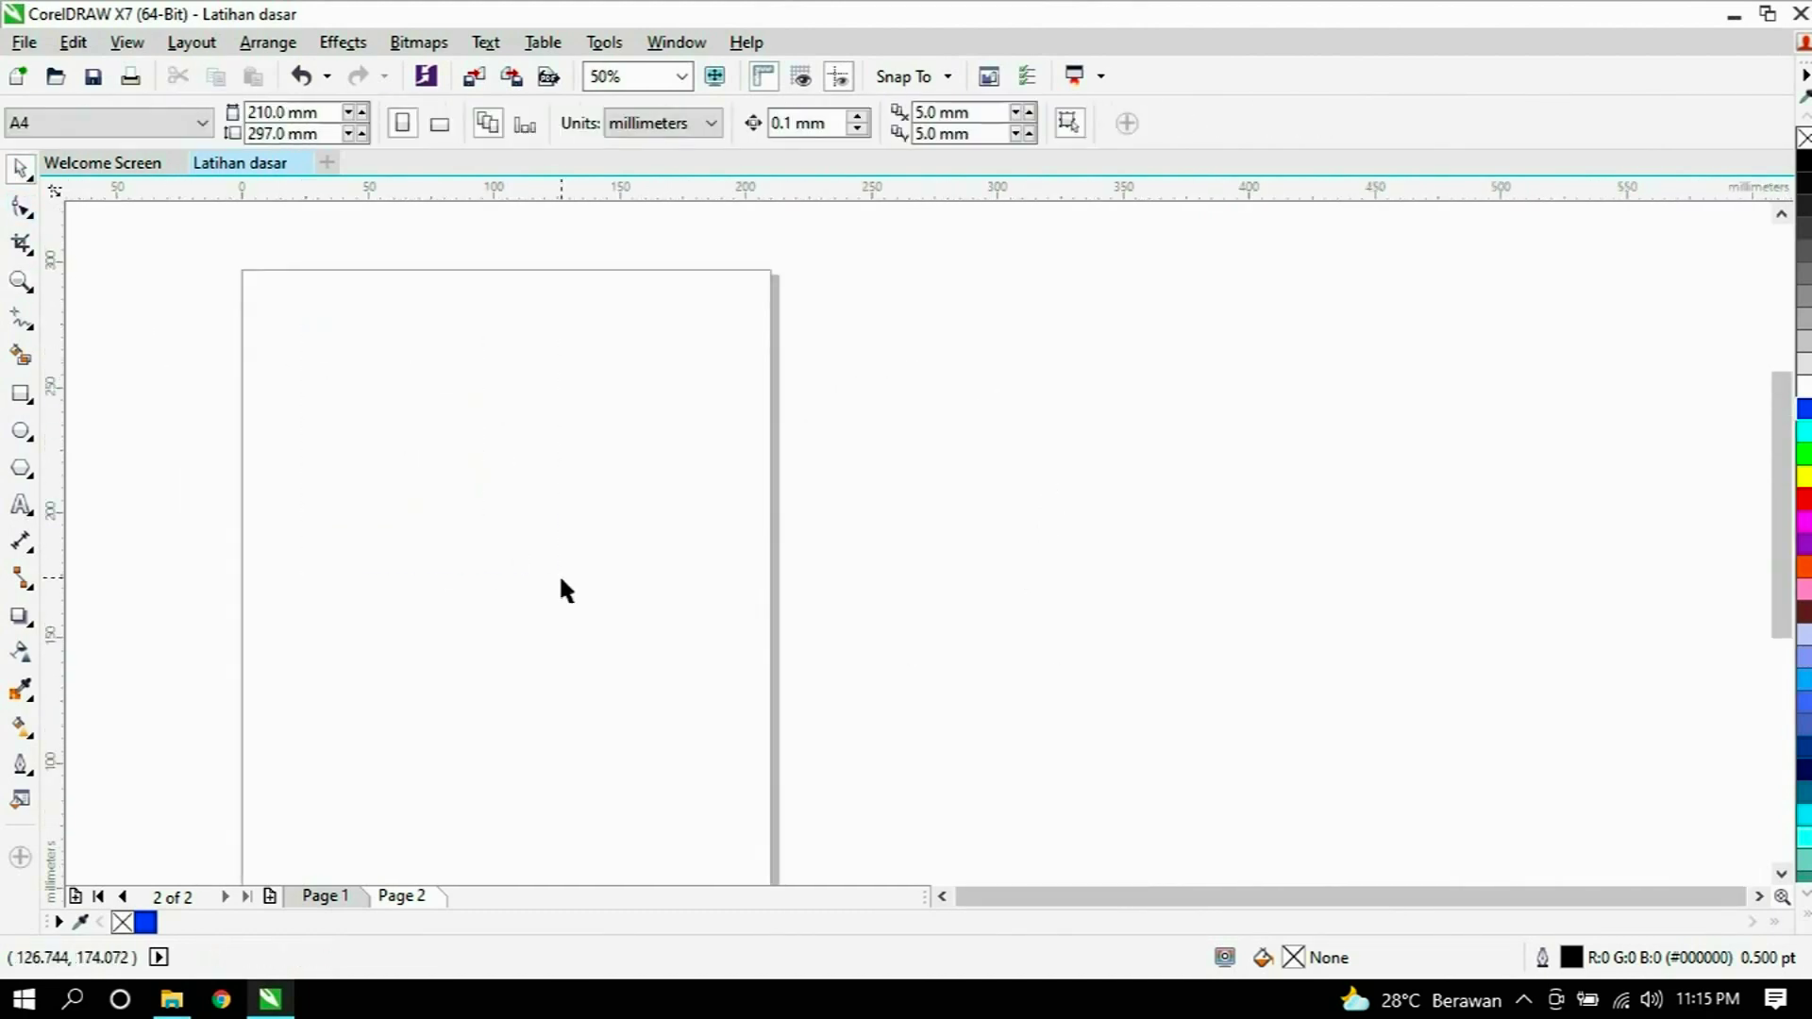
Draw a closed triangle about 67 mm wide and 39 mm high in the page's upper area with the Freehand tool.
left_click(24, 326)
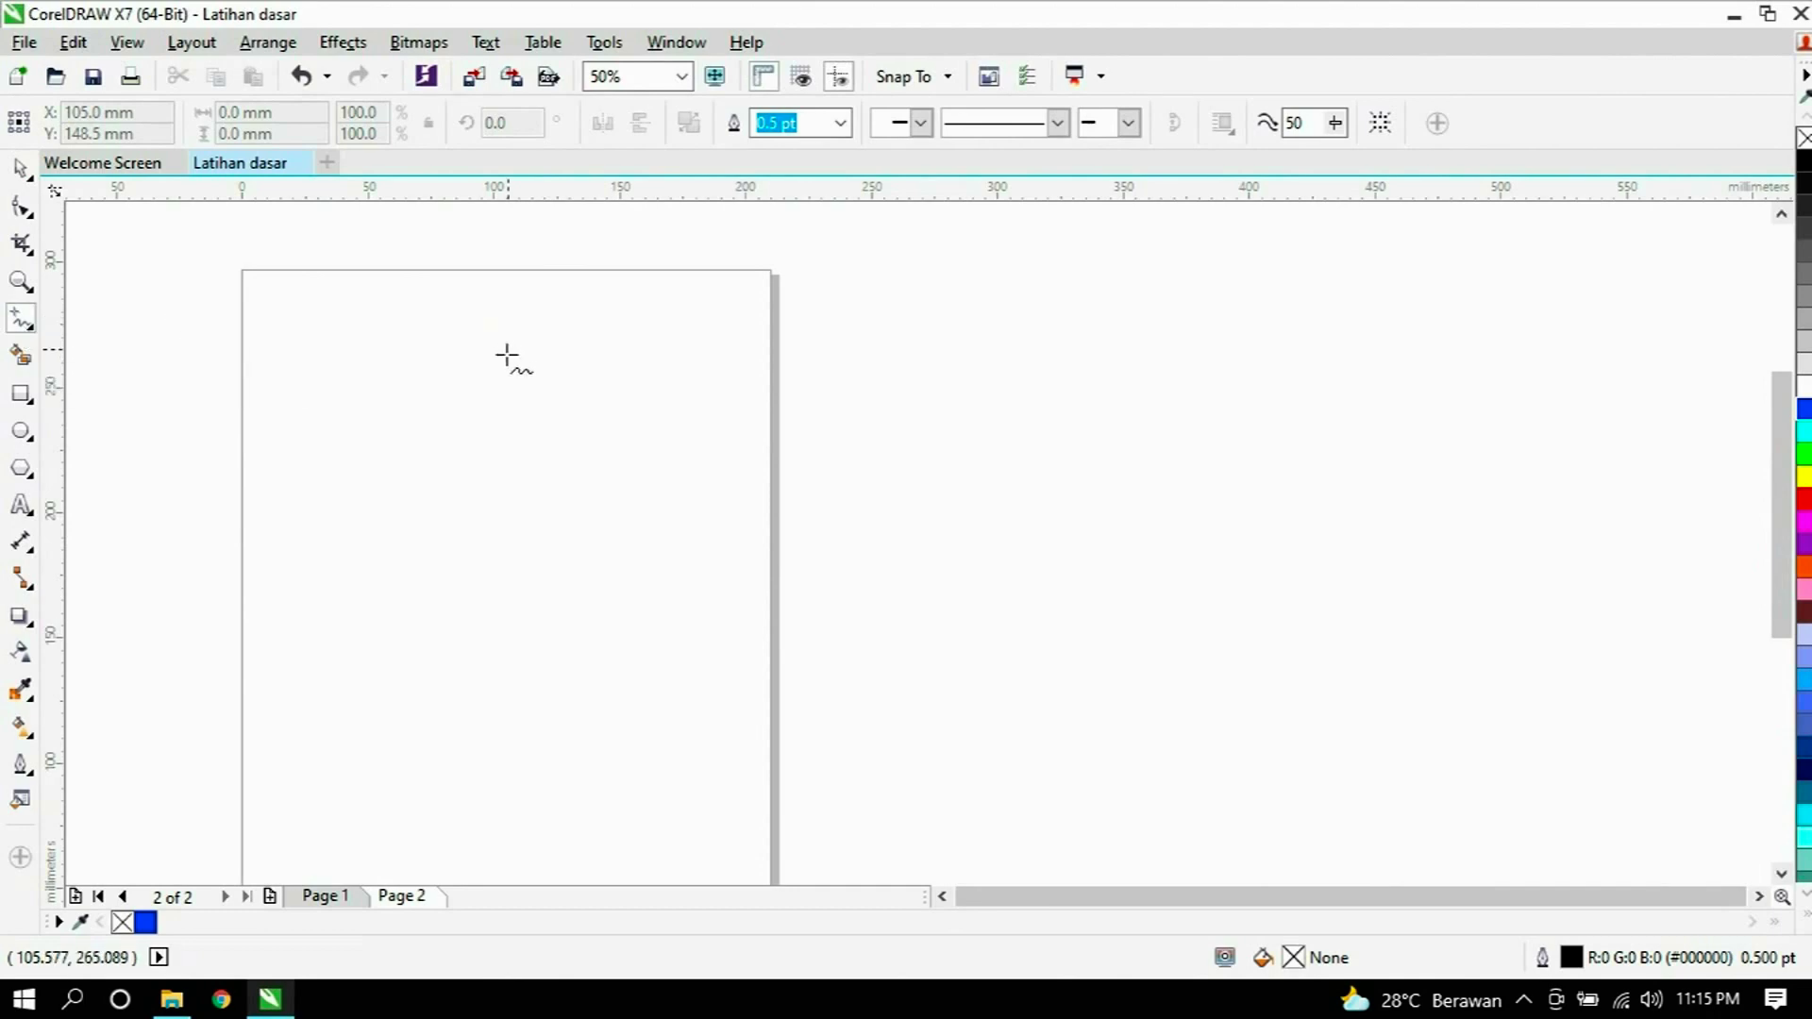
left_click(31, 330)
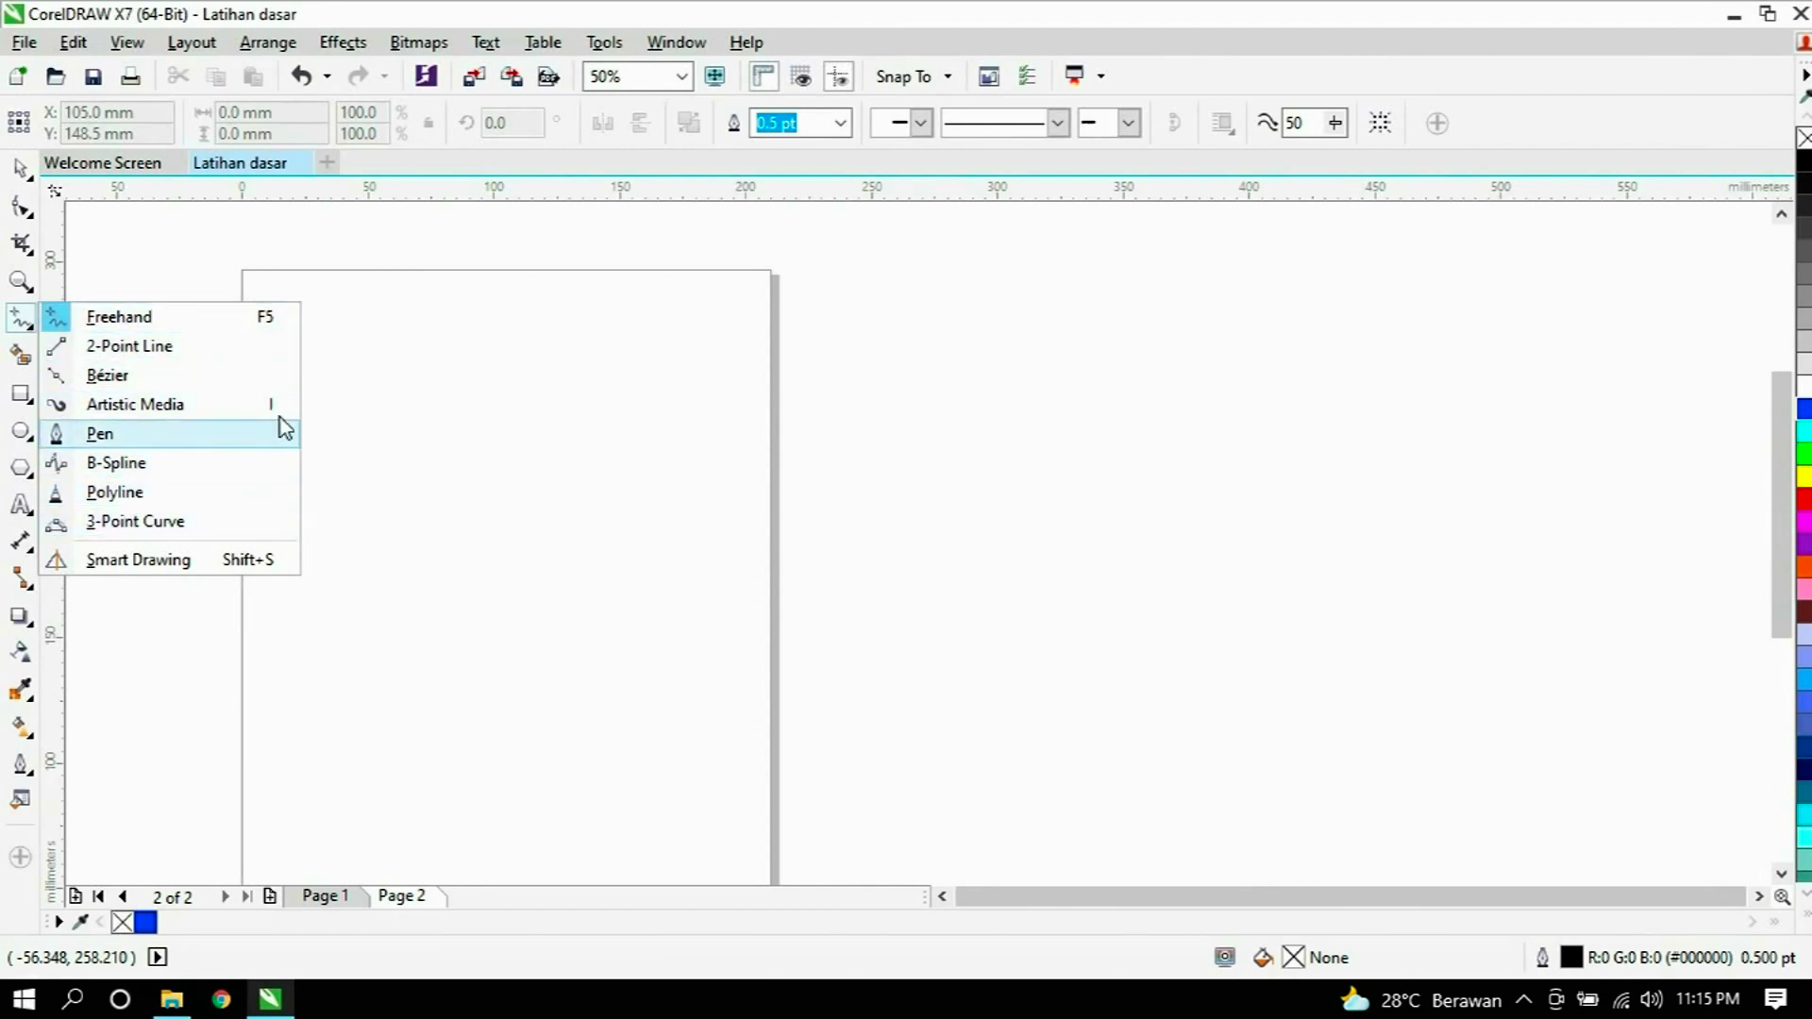
left_click(432, 392)
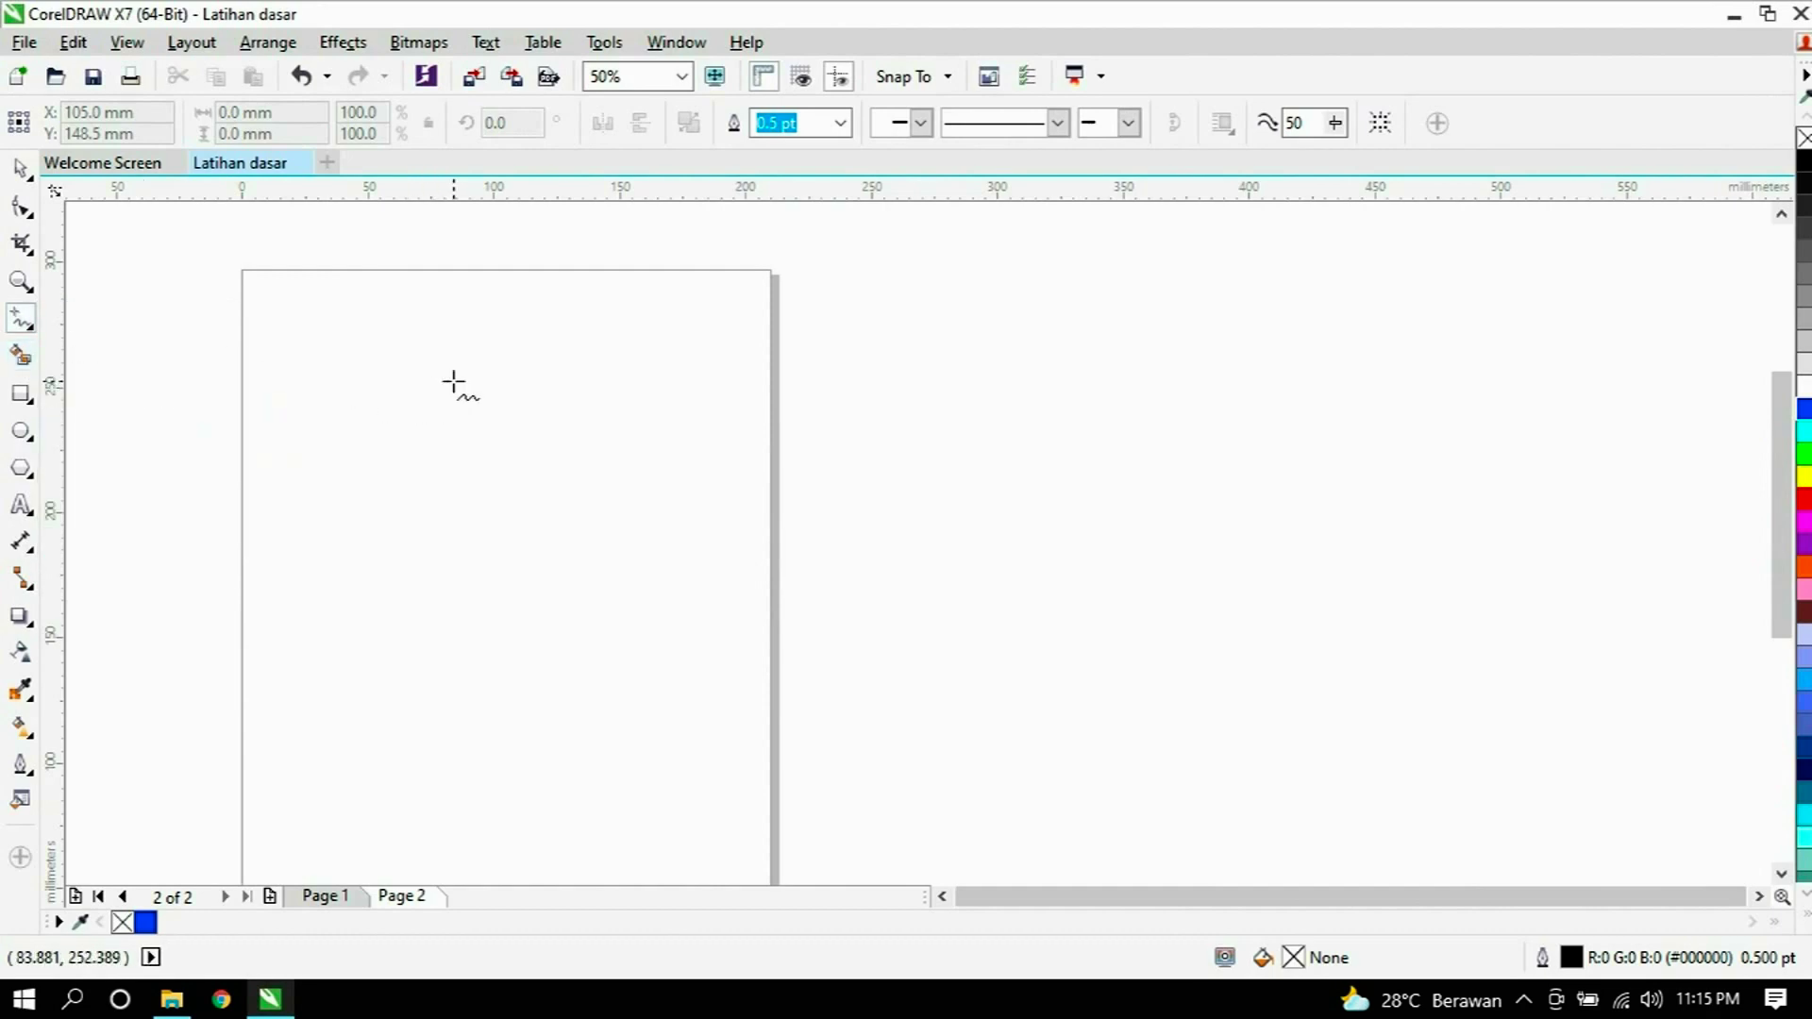
left_click(454, 382)
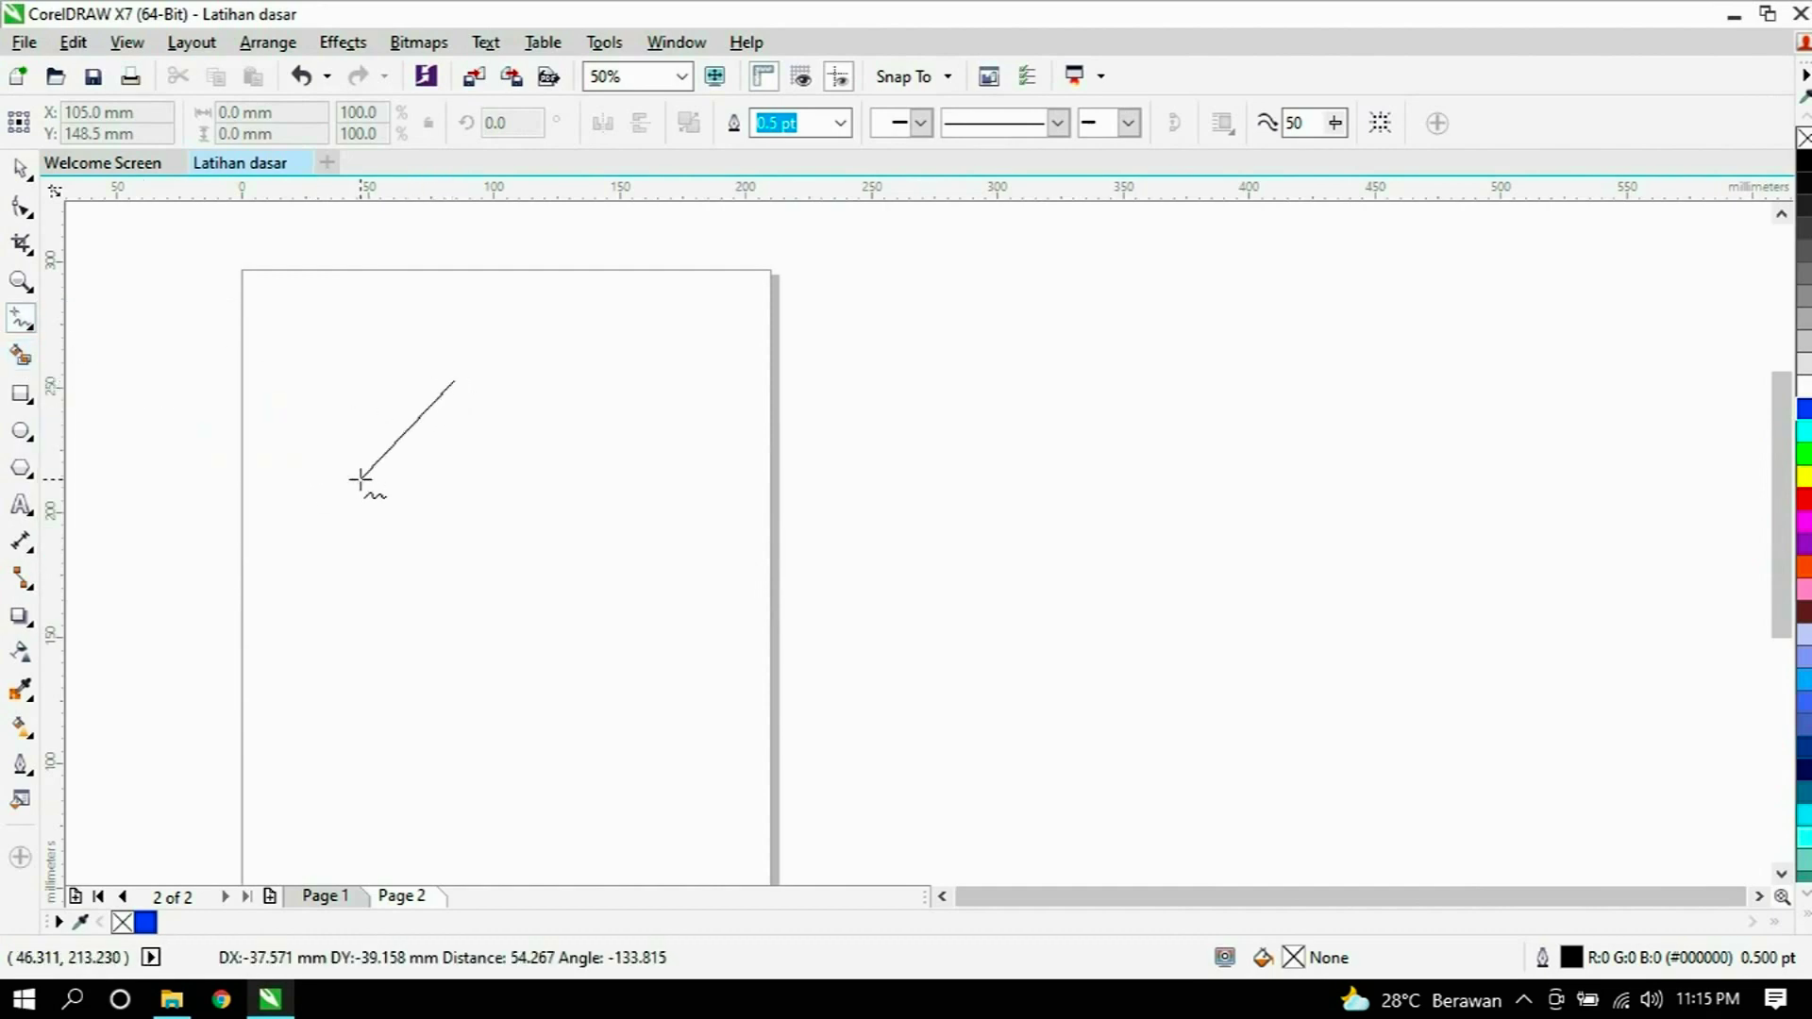
left_click(360, 480)
left_click(360, 480)
double_click(531, 480)
left_click(453, 380)
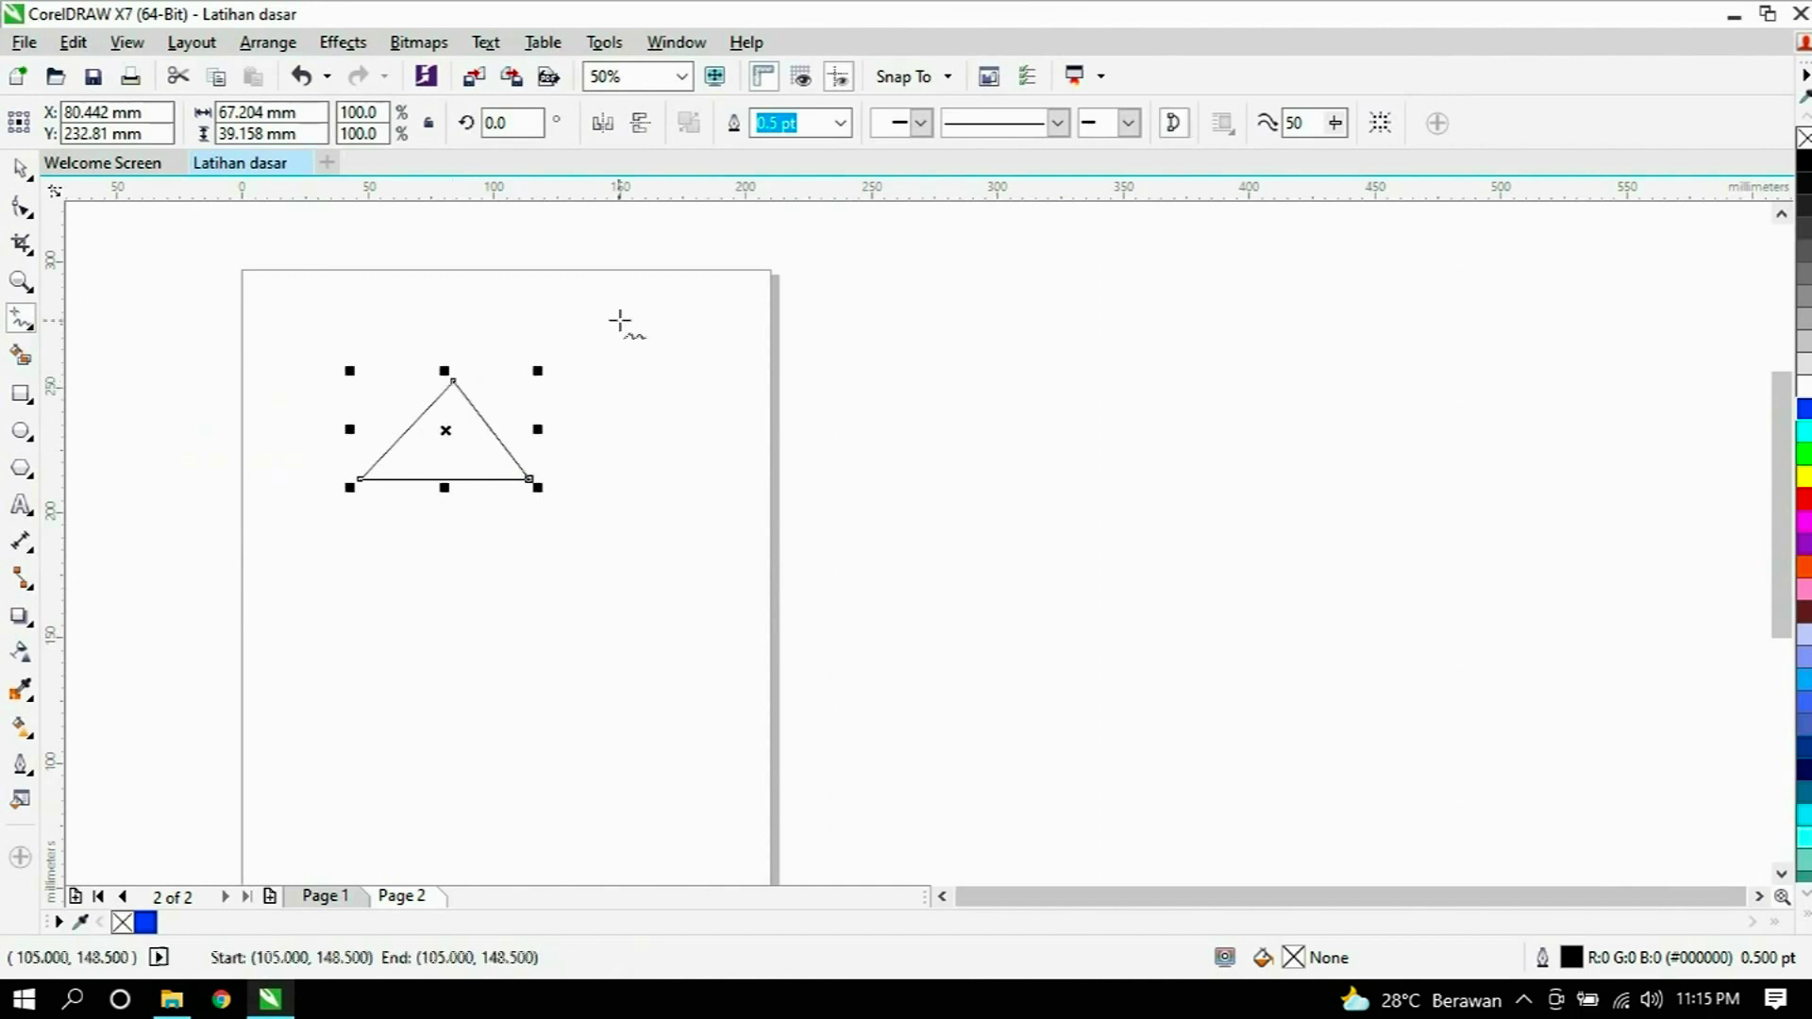
Pull the triangle's two lower corner nodes outward and down with the Shape tool.
left_click(21, 169)
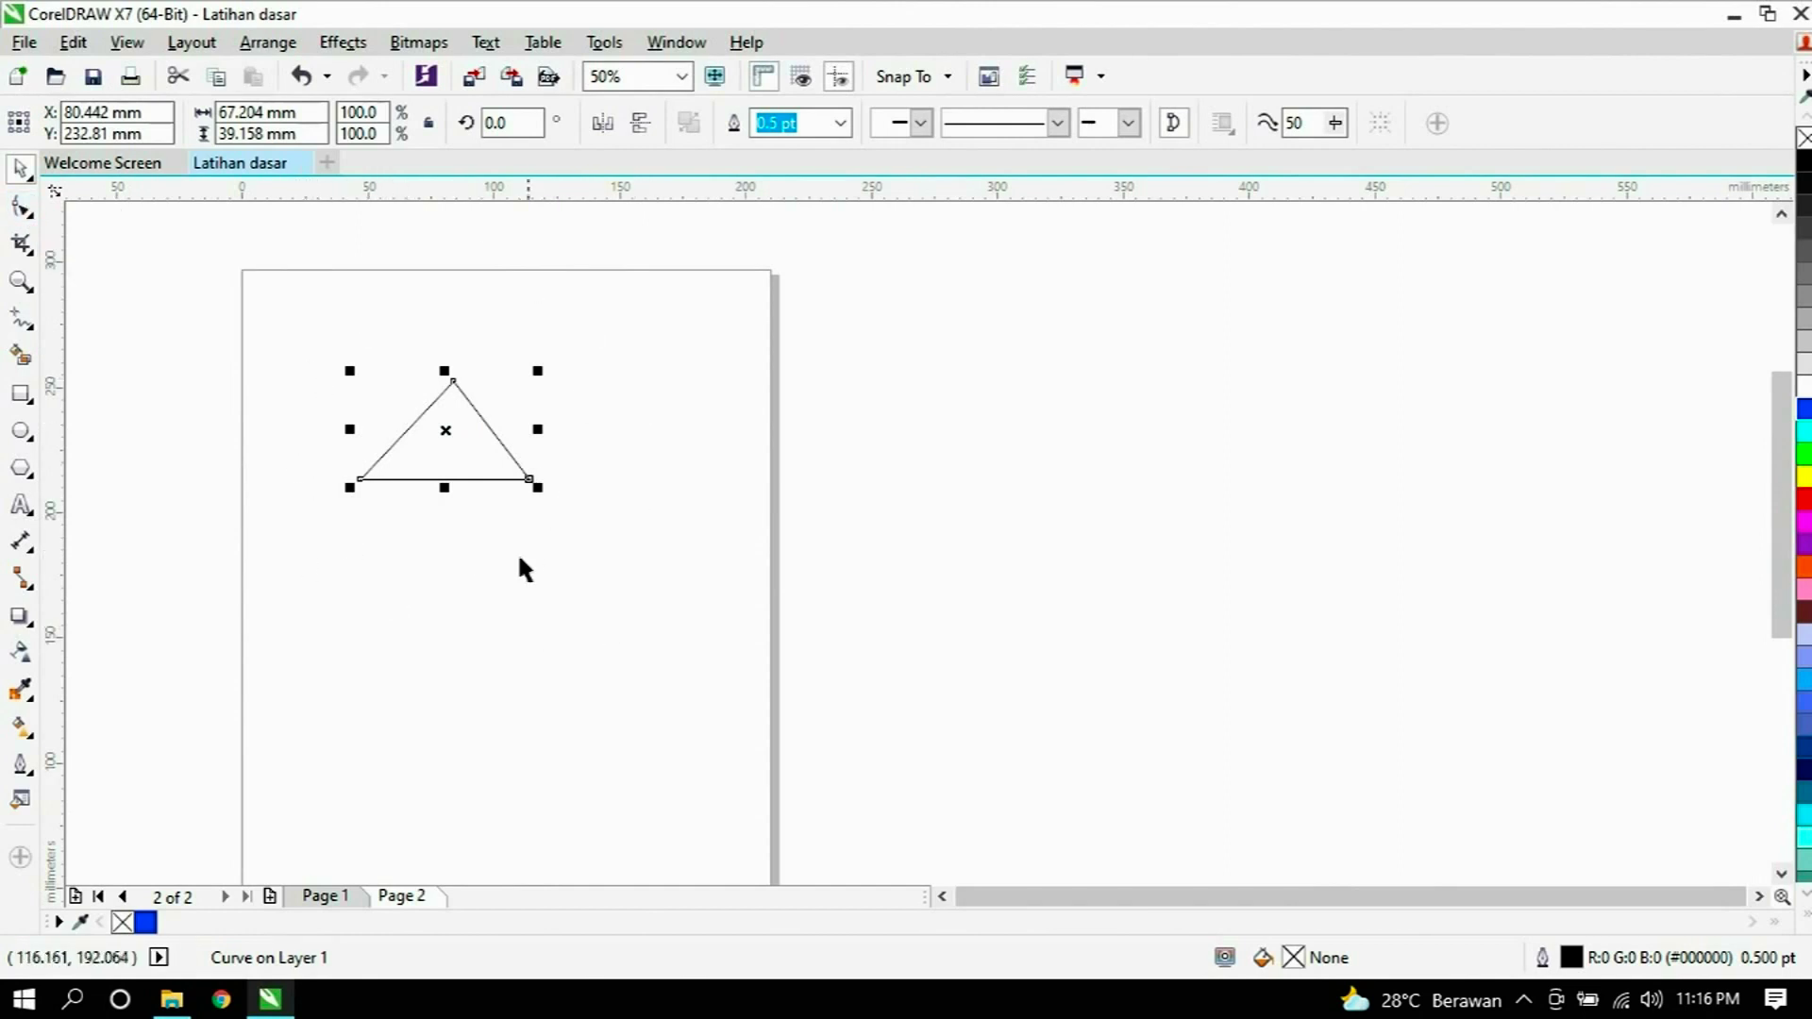
left_click(29, 213)
left_click(28, 213)
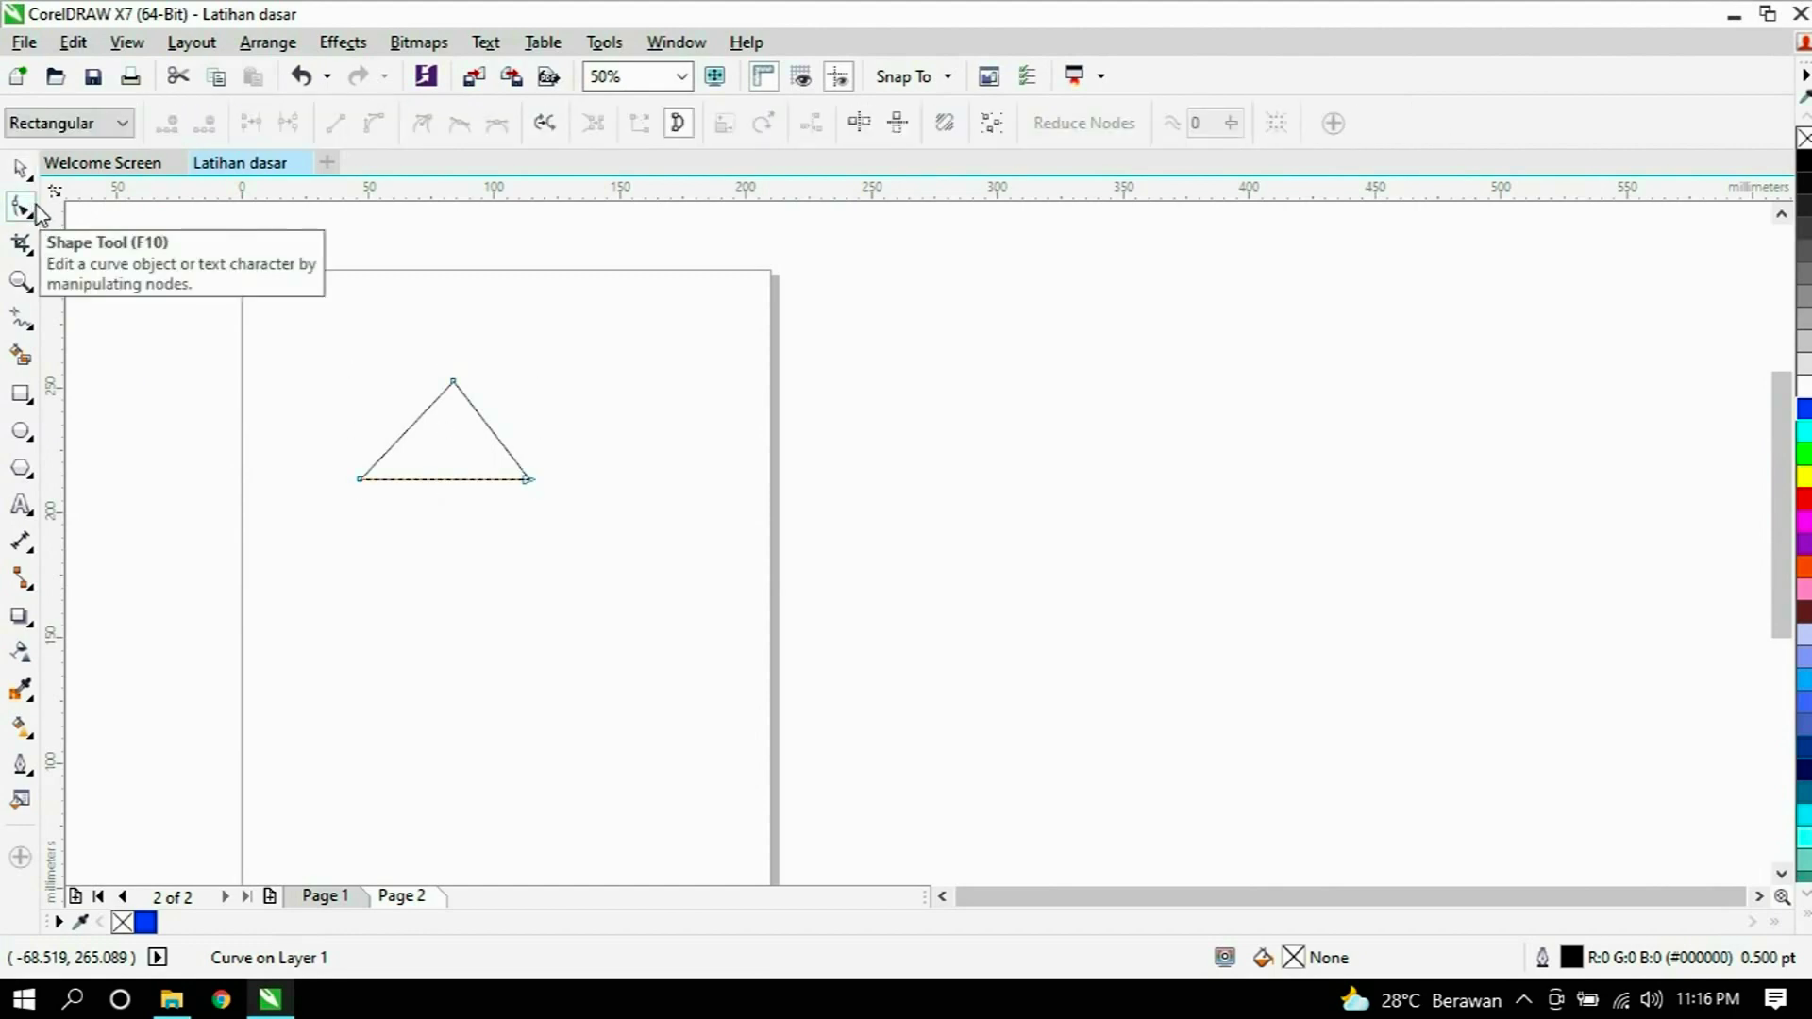
left_click_drag(361, 478, 284, 610)
left_click_drag(528, 479, 591, 554)
Convert the triangle's bottom side to a curve and bend it upward into the shape.
left_click(518, 567)
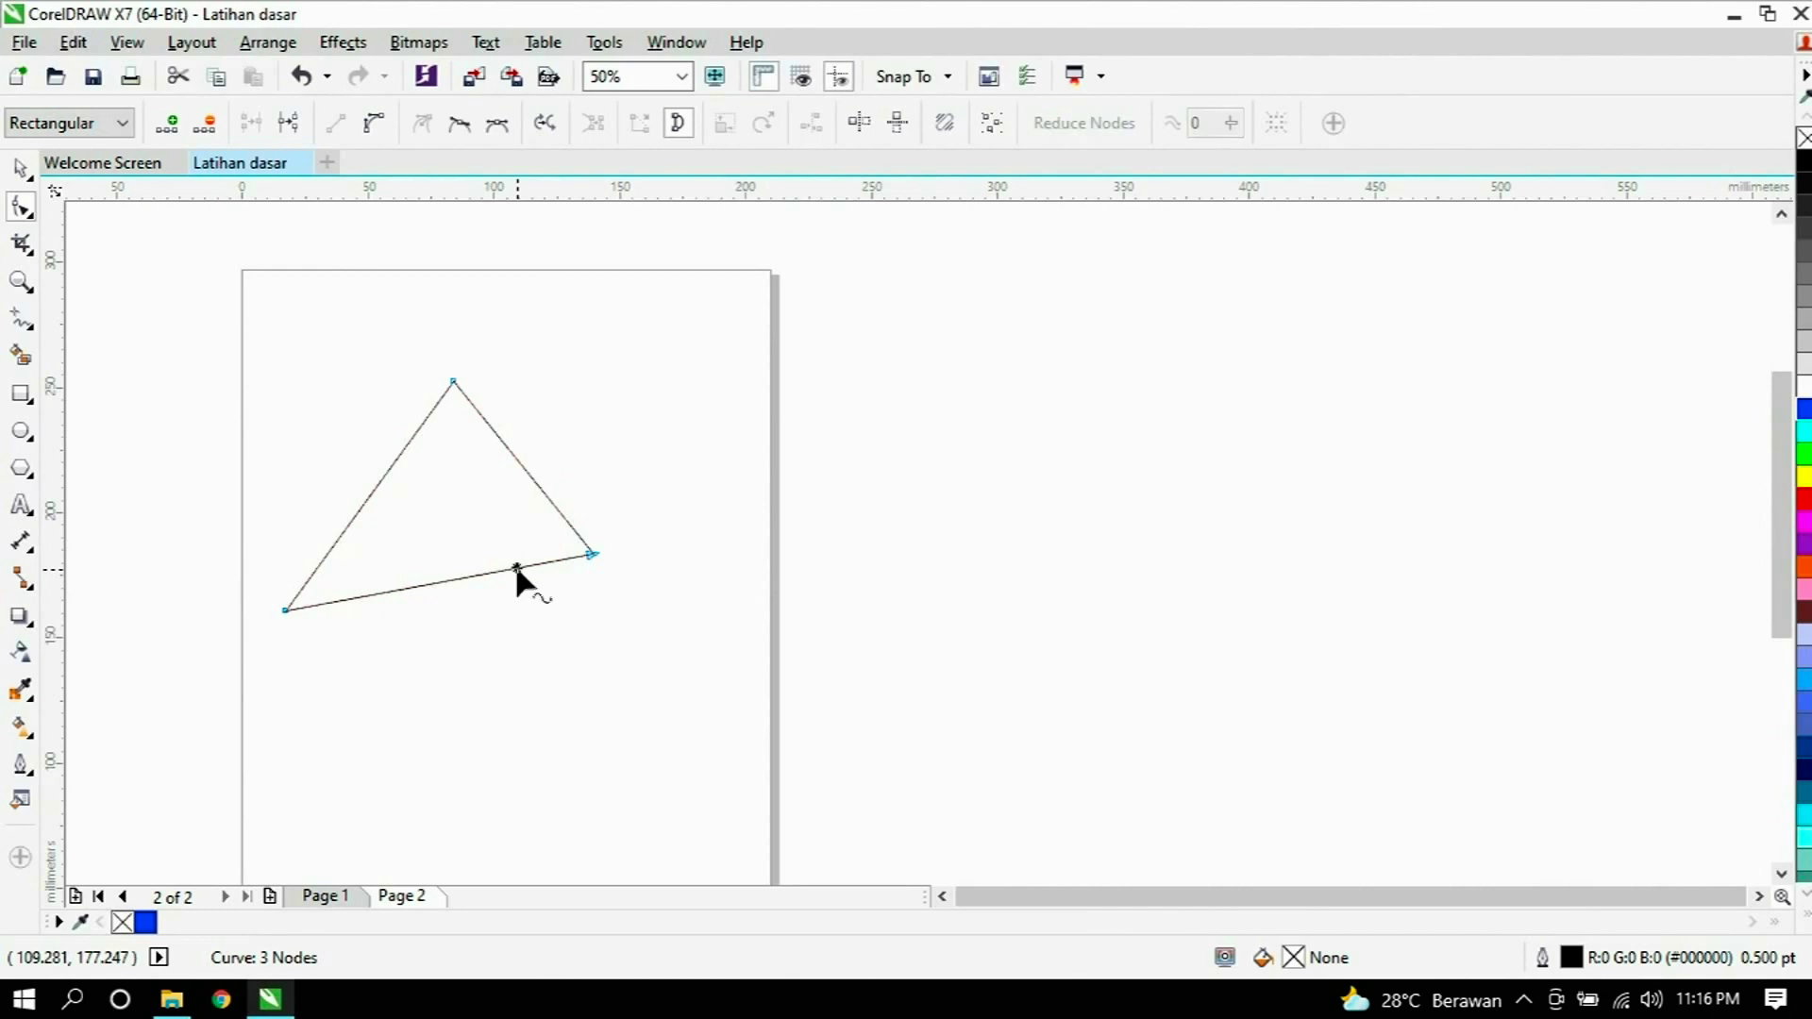
left_click(374, 123)
left_click_drag(464, 581, 463, 491)
Select the reshaped triangle and delete it from the page.
left_click(20, 168)
left_click_drag(263, 332, 729, 735)
key("Delete")
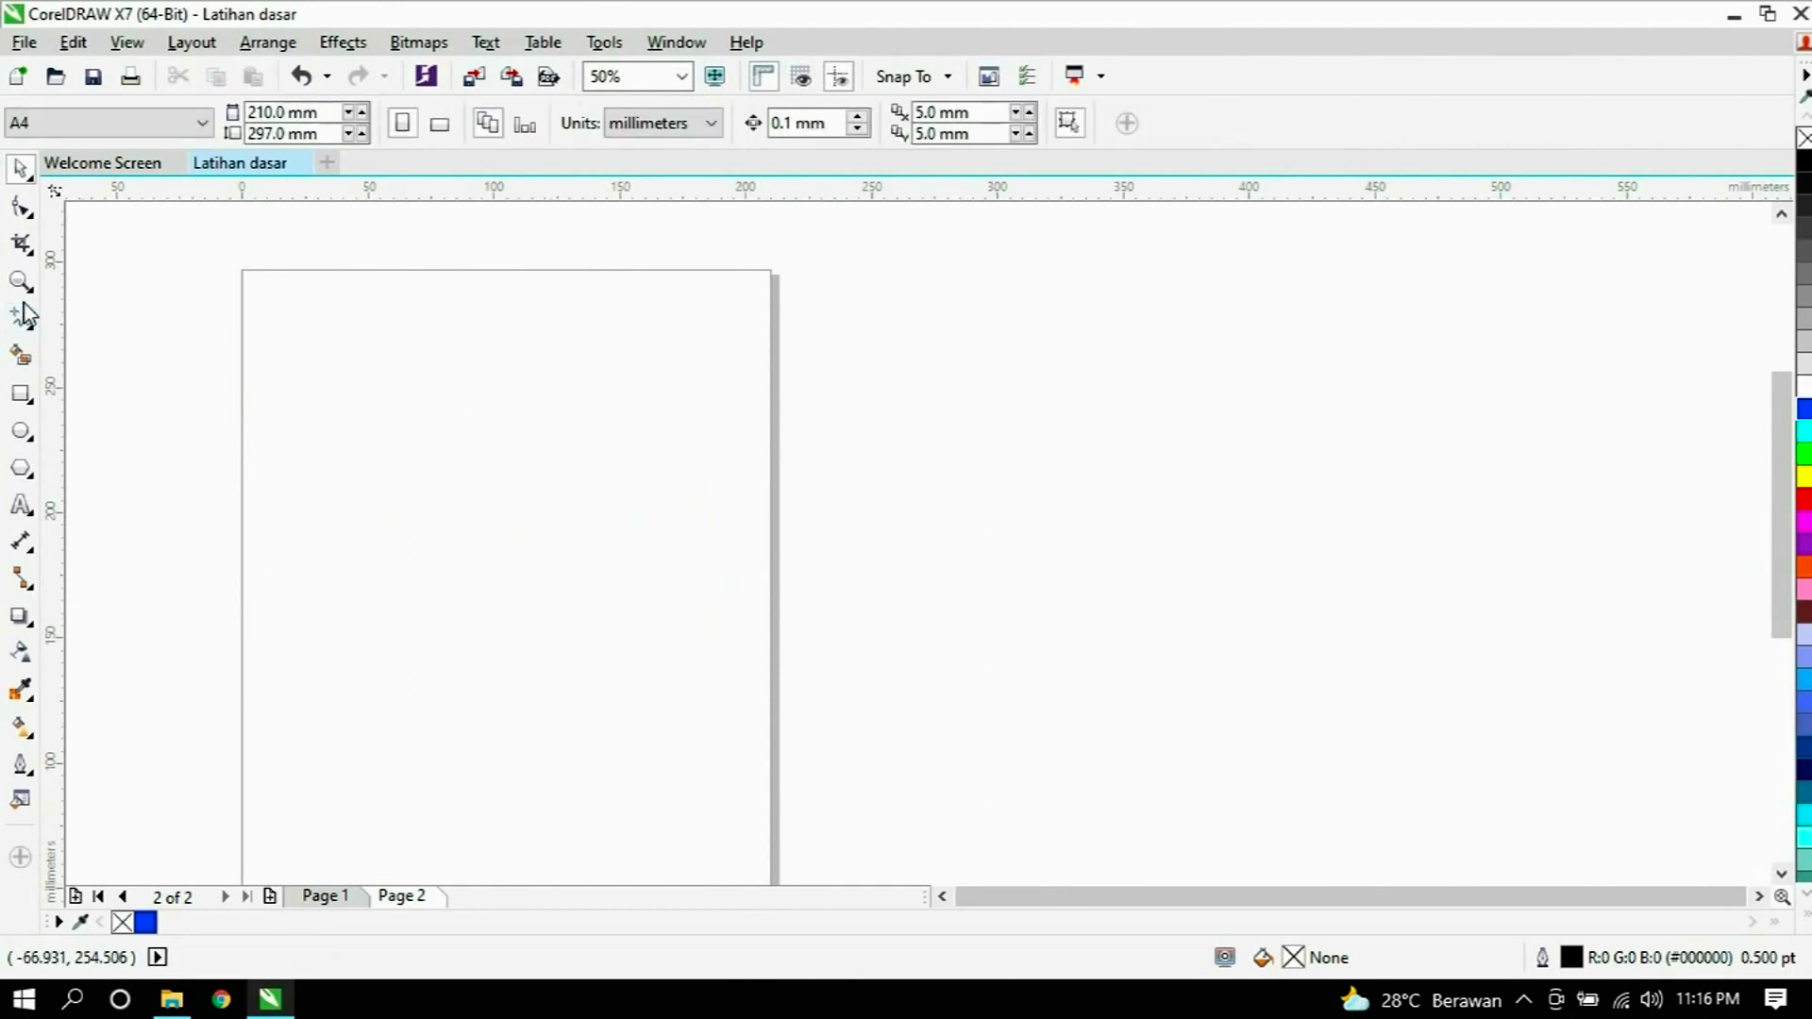
Draw a rectangle about 32 × 32 mm at the page's left edge and a circle about 55 mm in diameter beside it.
left_click(21, 393)
left_click_drag(242, 386, 325, 468)
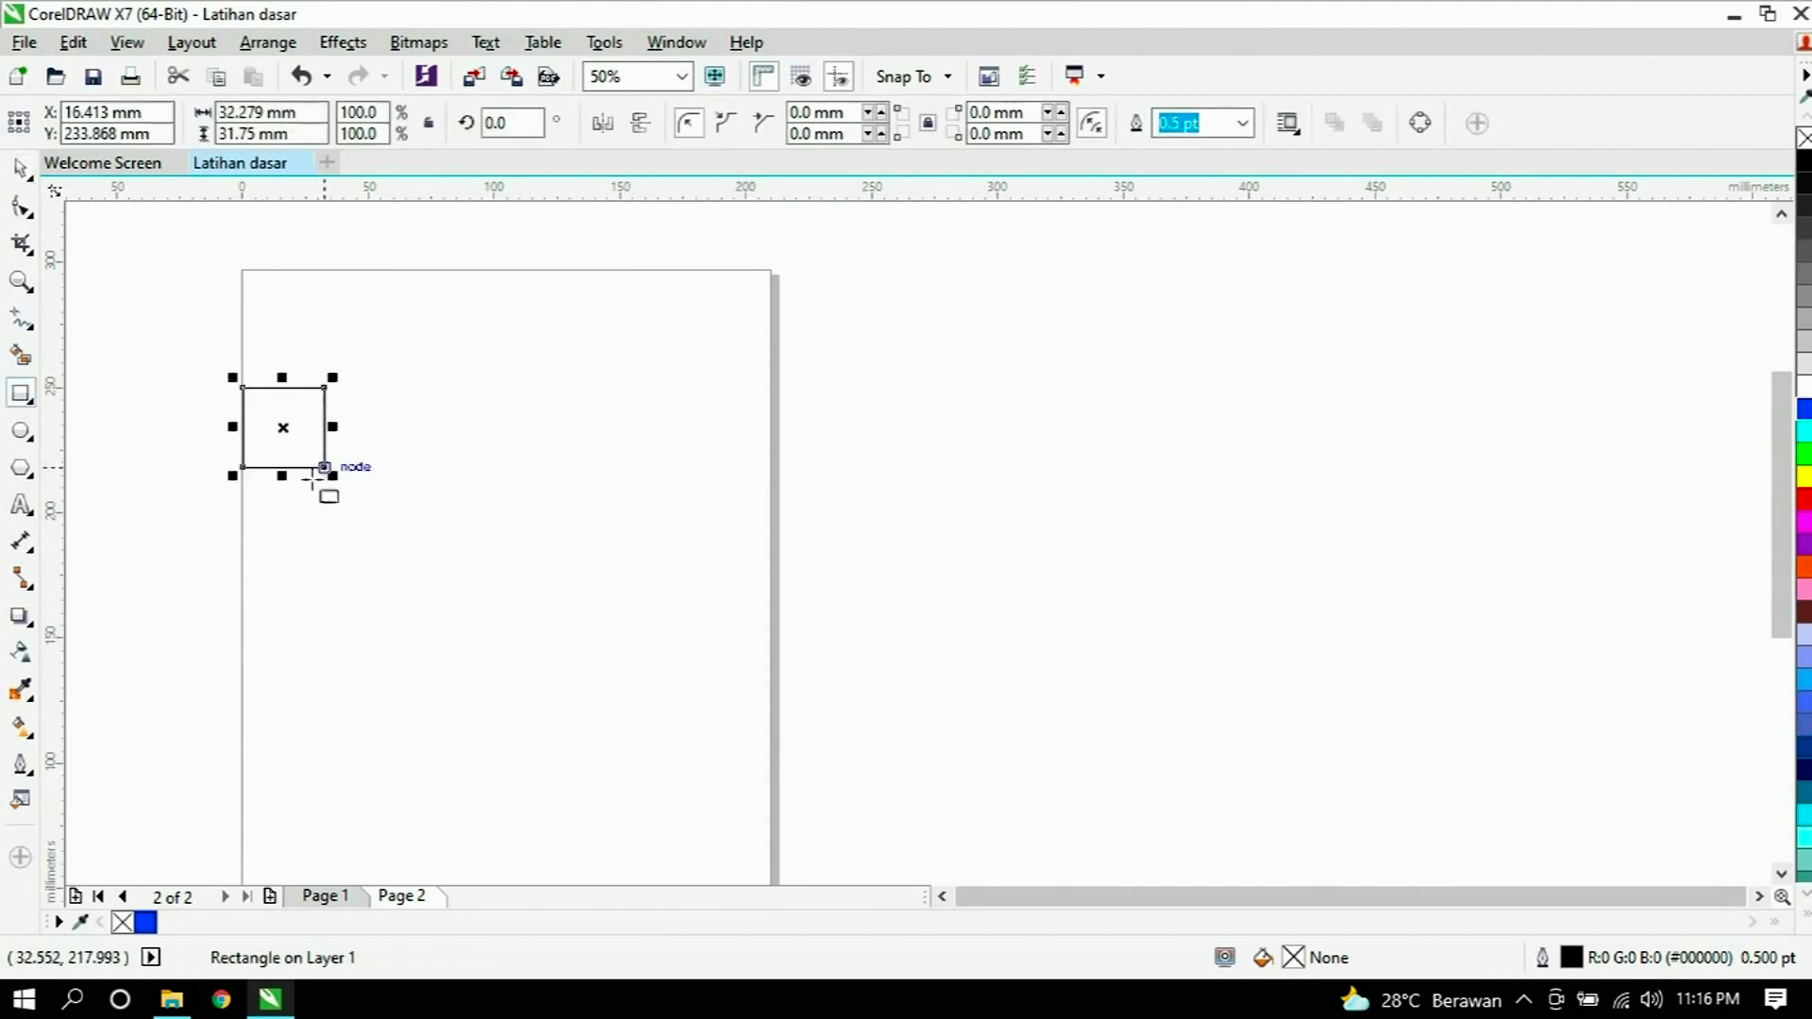
left_click(21, 432)
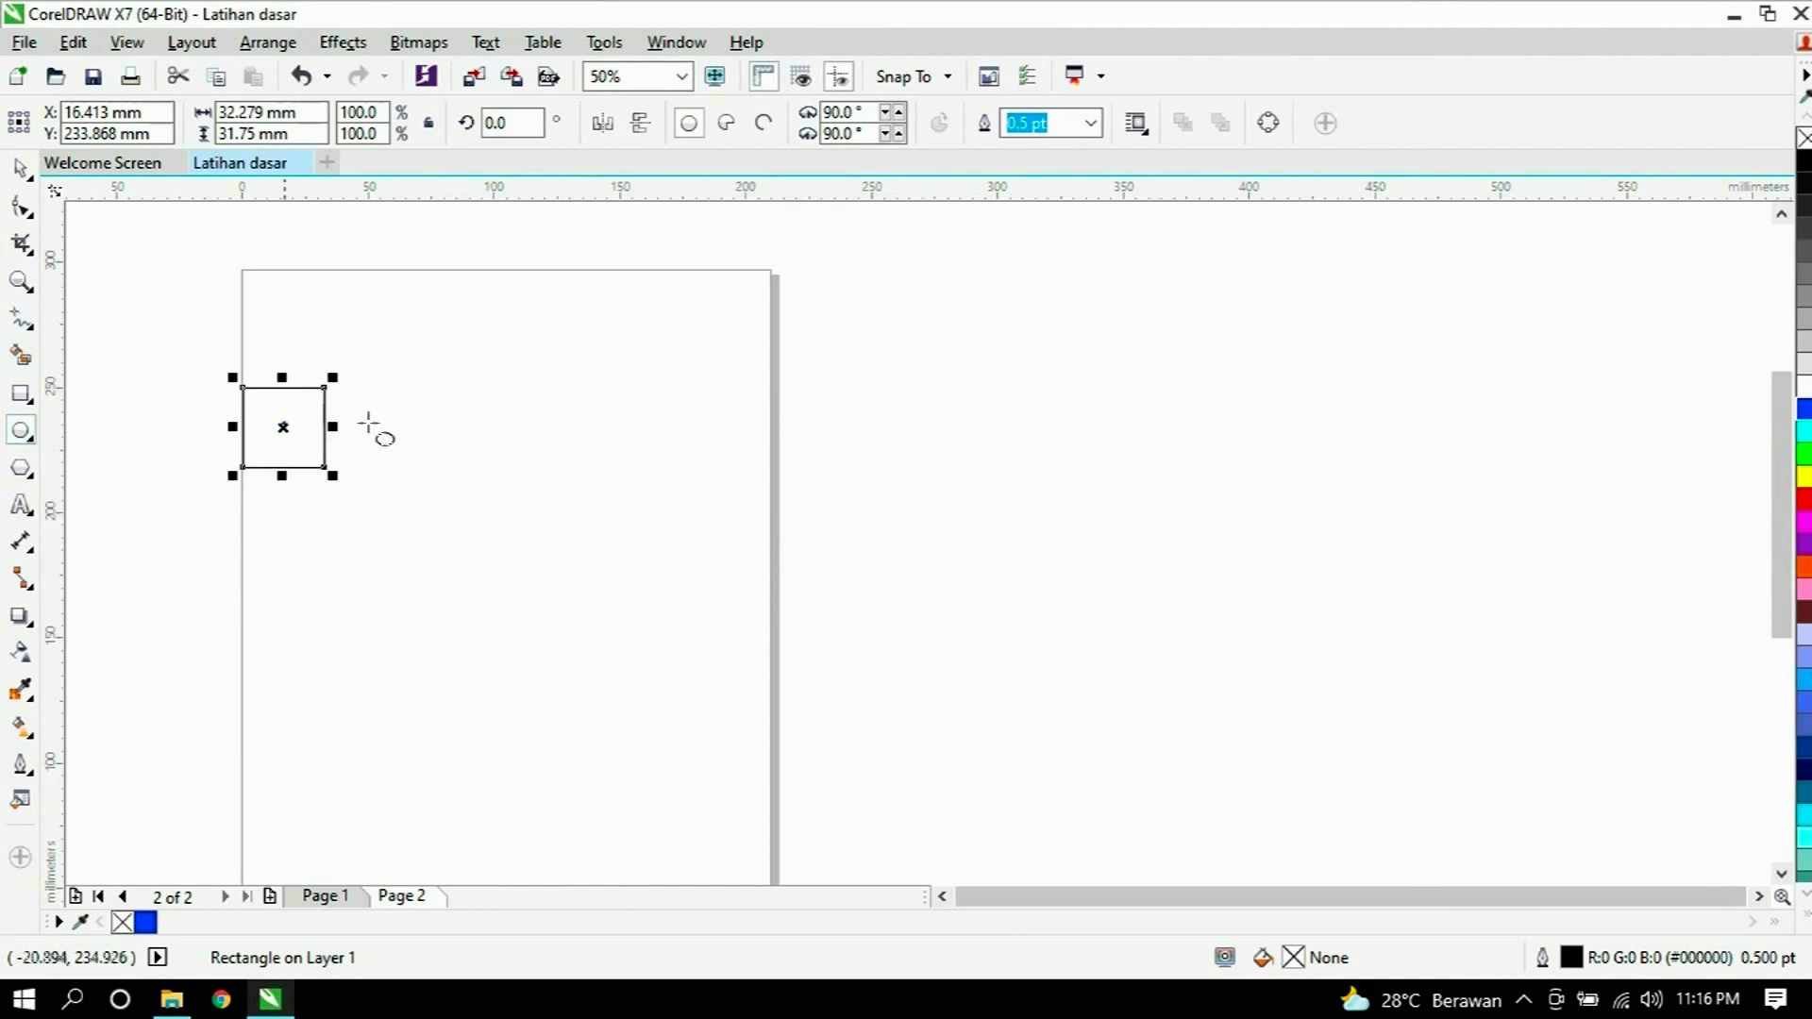
left_click_drag(418, 383, 495, 517)
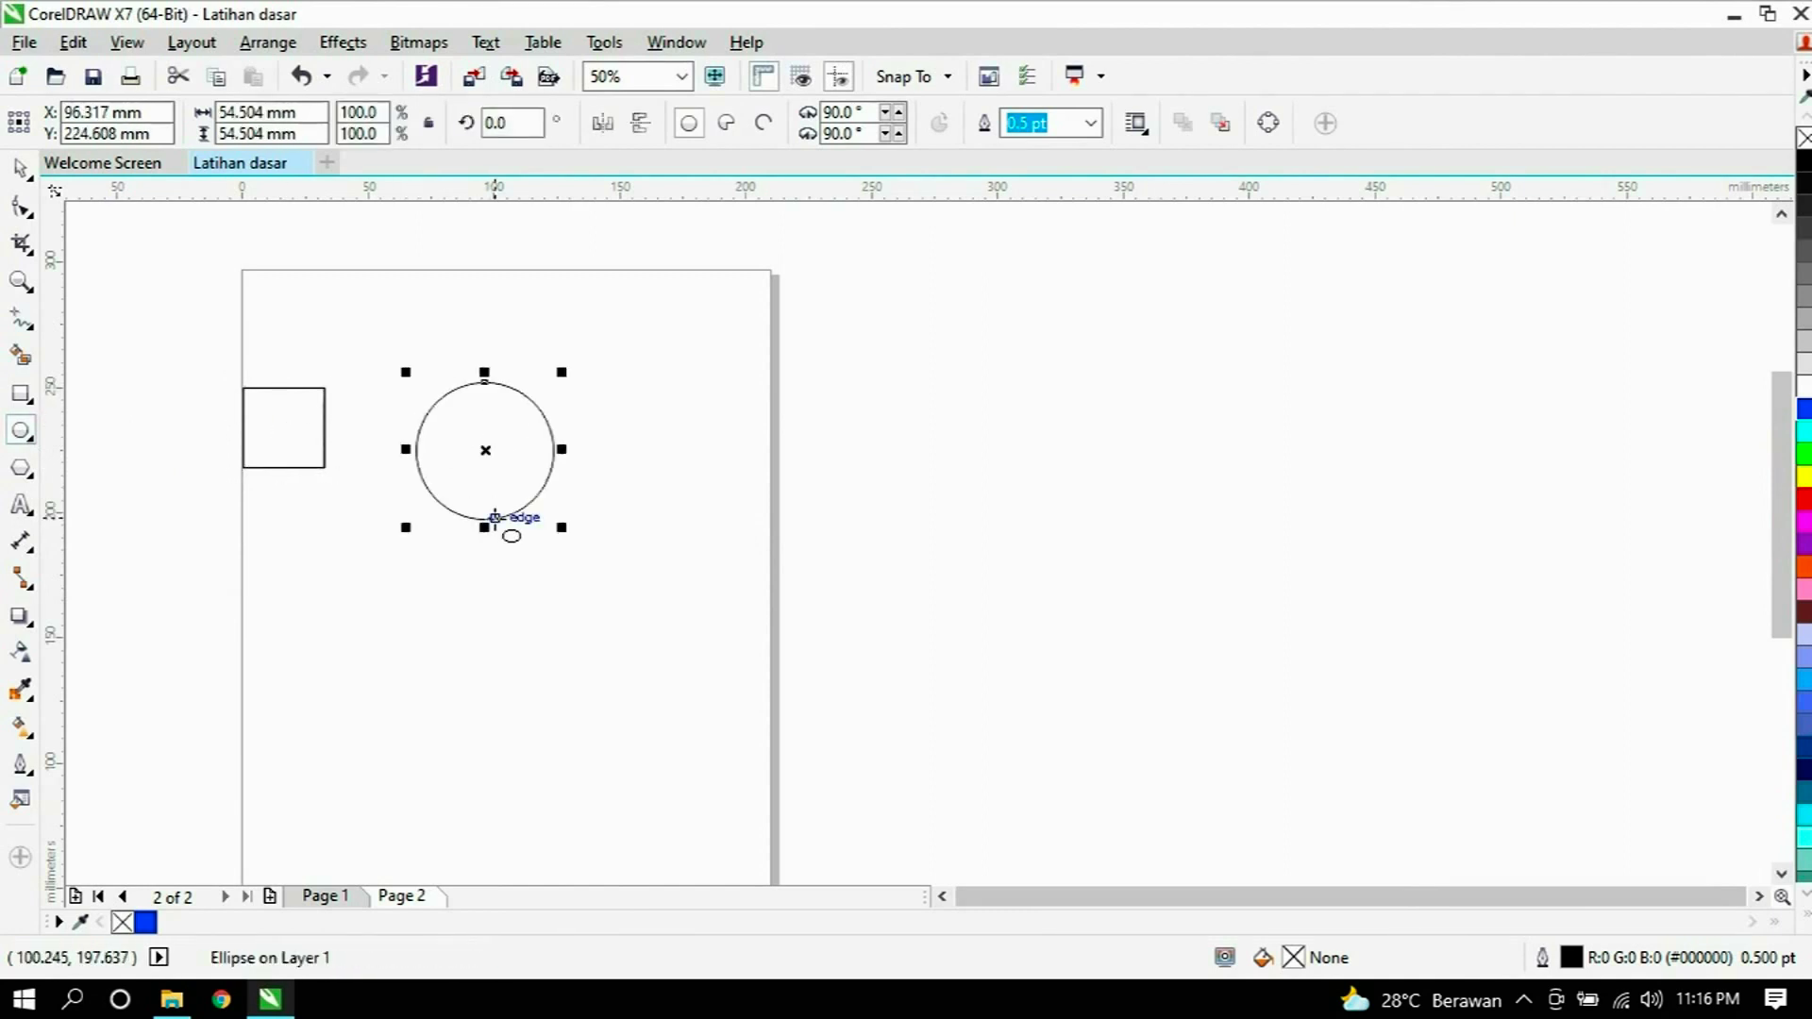
Draw a pentagon about 50 × 47 mm on the far side of the circle and set its number of sides to 9.
left_click(21, 468)
left_click(618, 432)
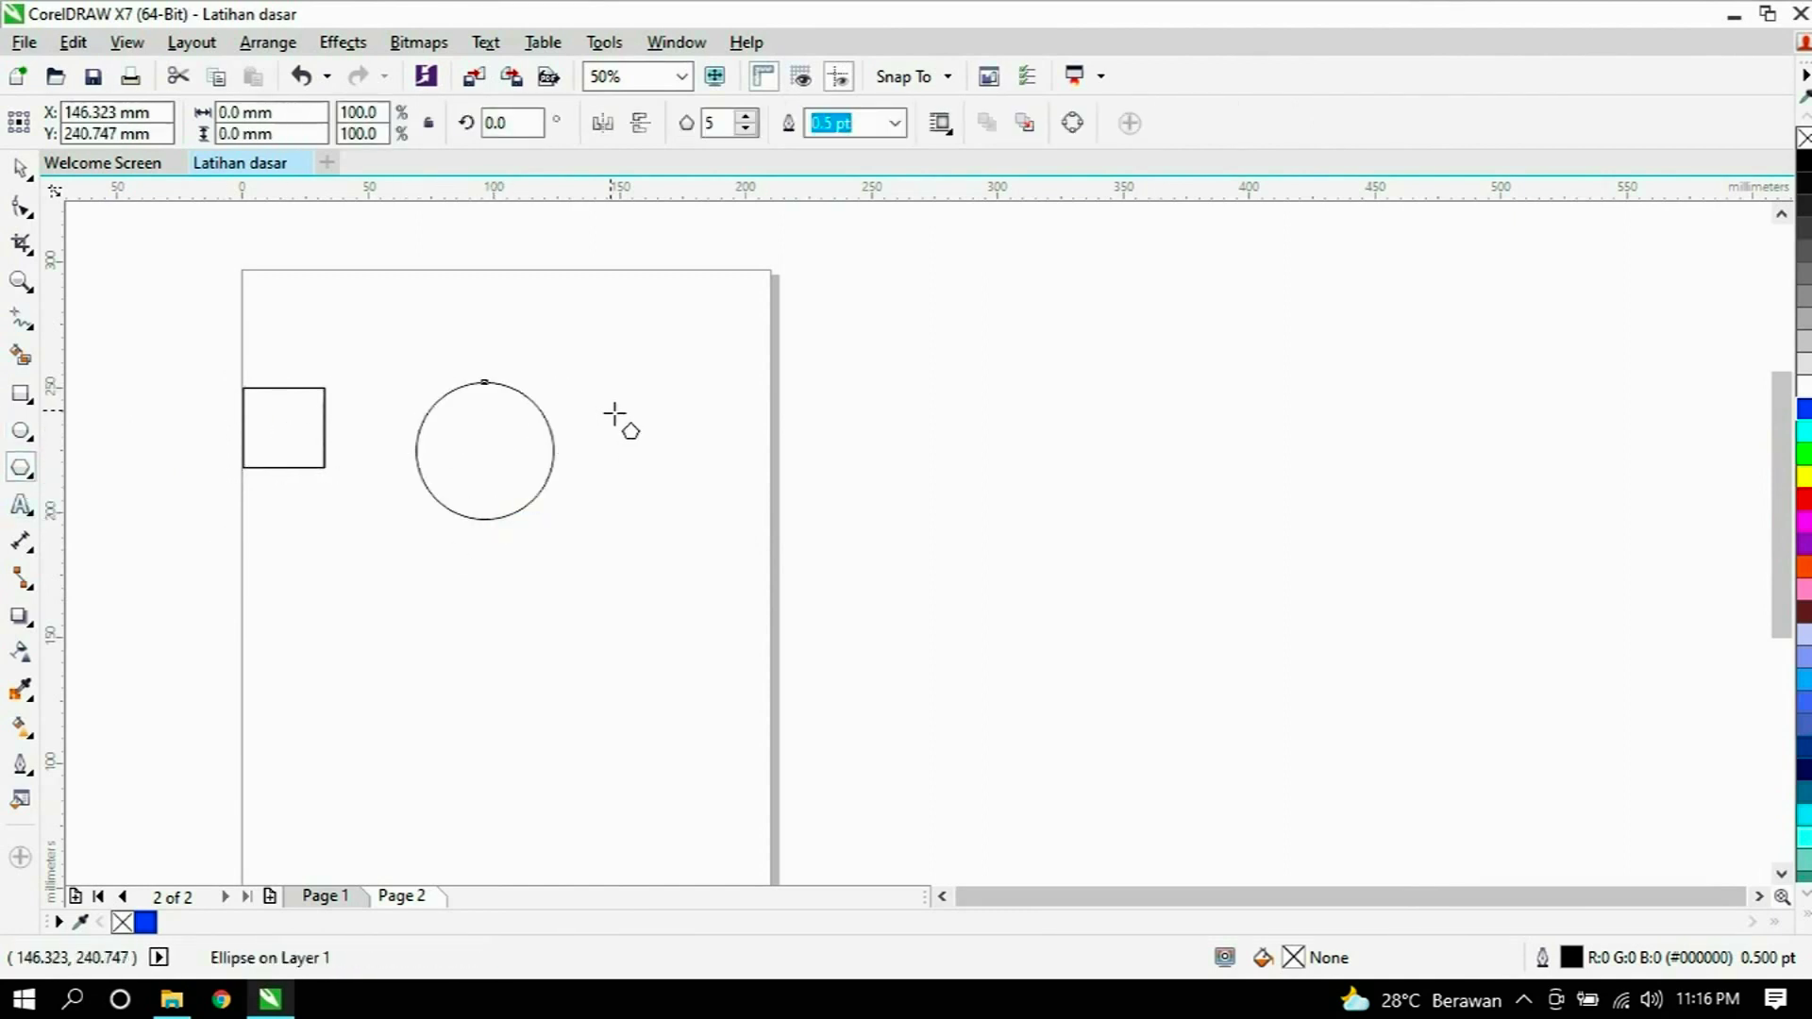
left_click_drag(608, 400, 734, 520)
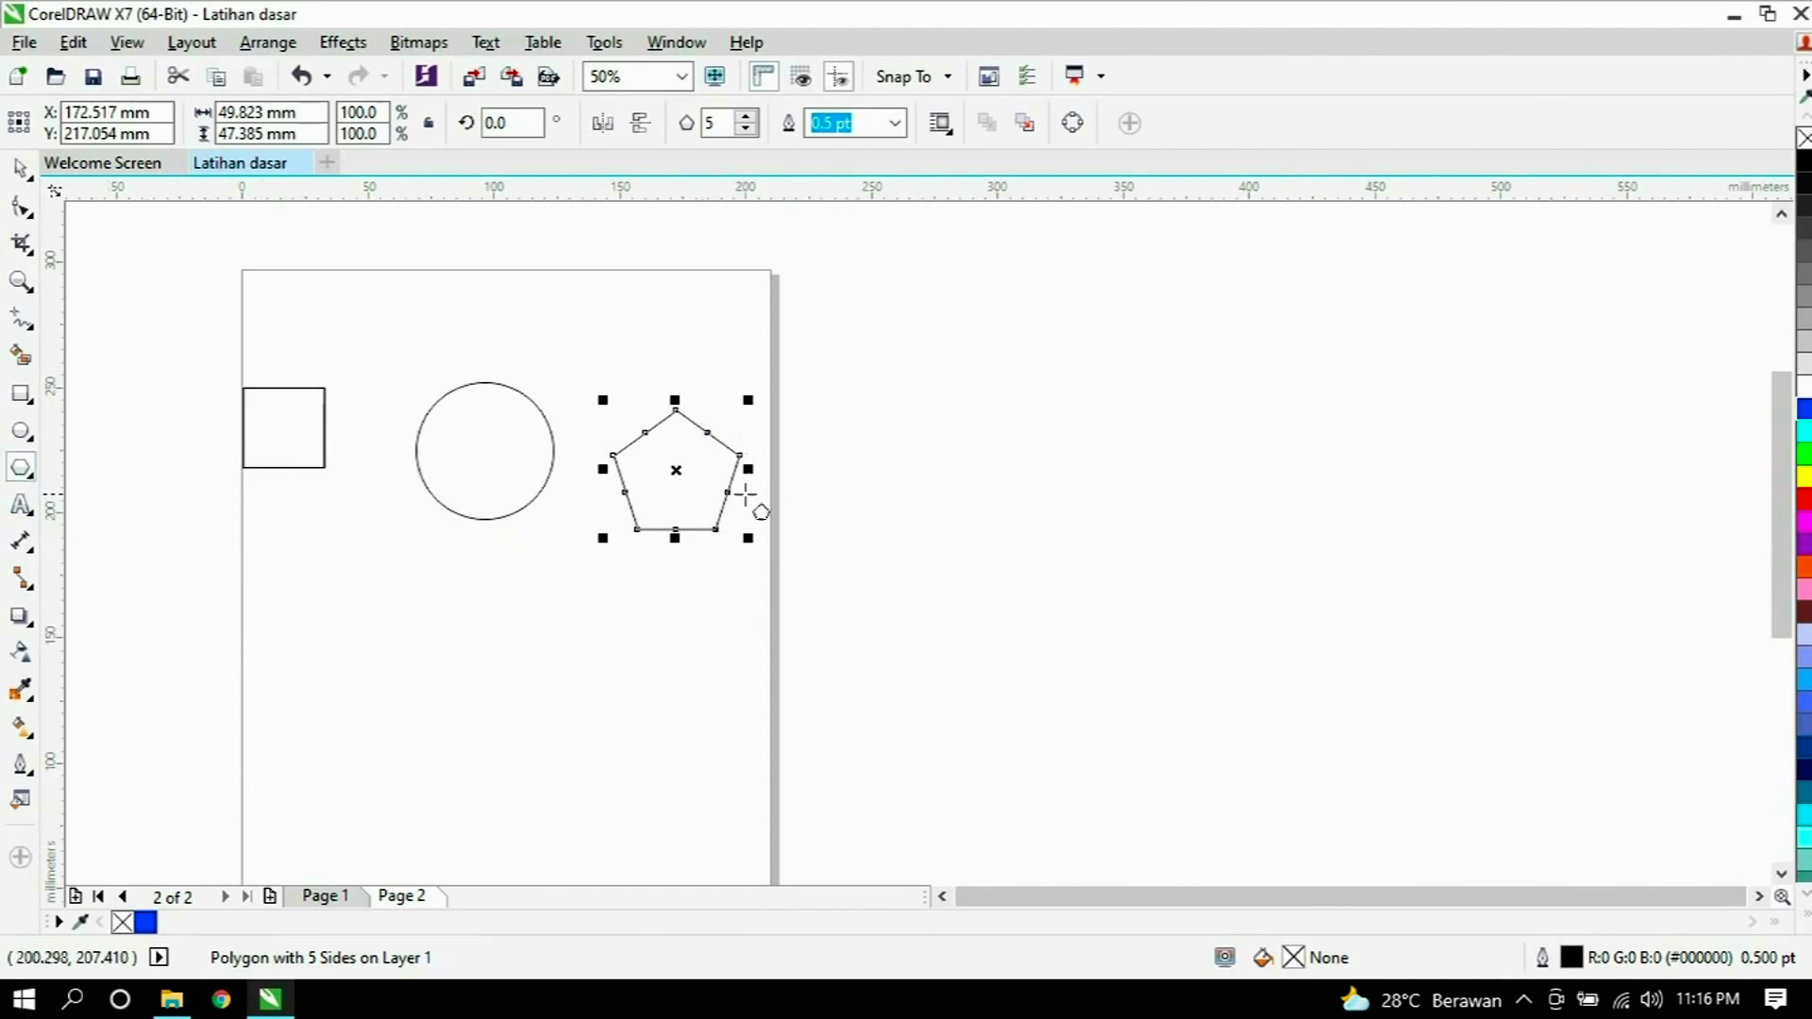
left_click(746, 117)
left_click(746, 117)
left_click(746, 117)
left_click(745, 117)
Move the circle slightly up and left, and move the polygon to about X 166.7 mm, Y 230.7 mm.
key("space")
left_click(470, 322)
key("ctrl+a")
key("Escape")
key("Tab")
left_click(479, 429)
left_click_drag(479, 428, 468, 405)
left_click_drag(710, 424, 695, 385)
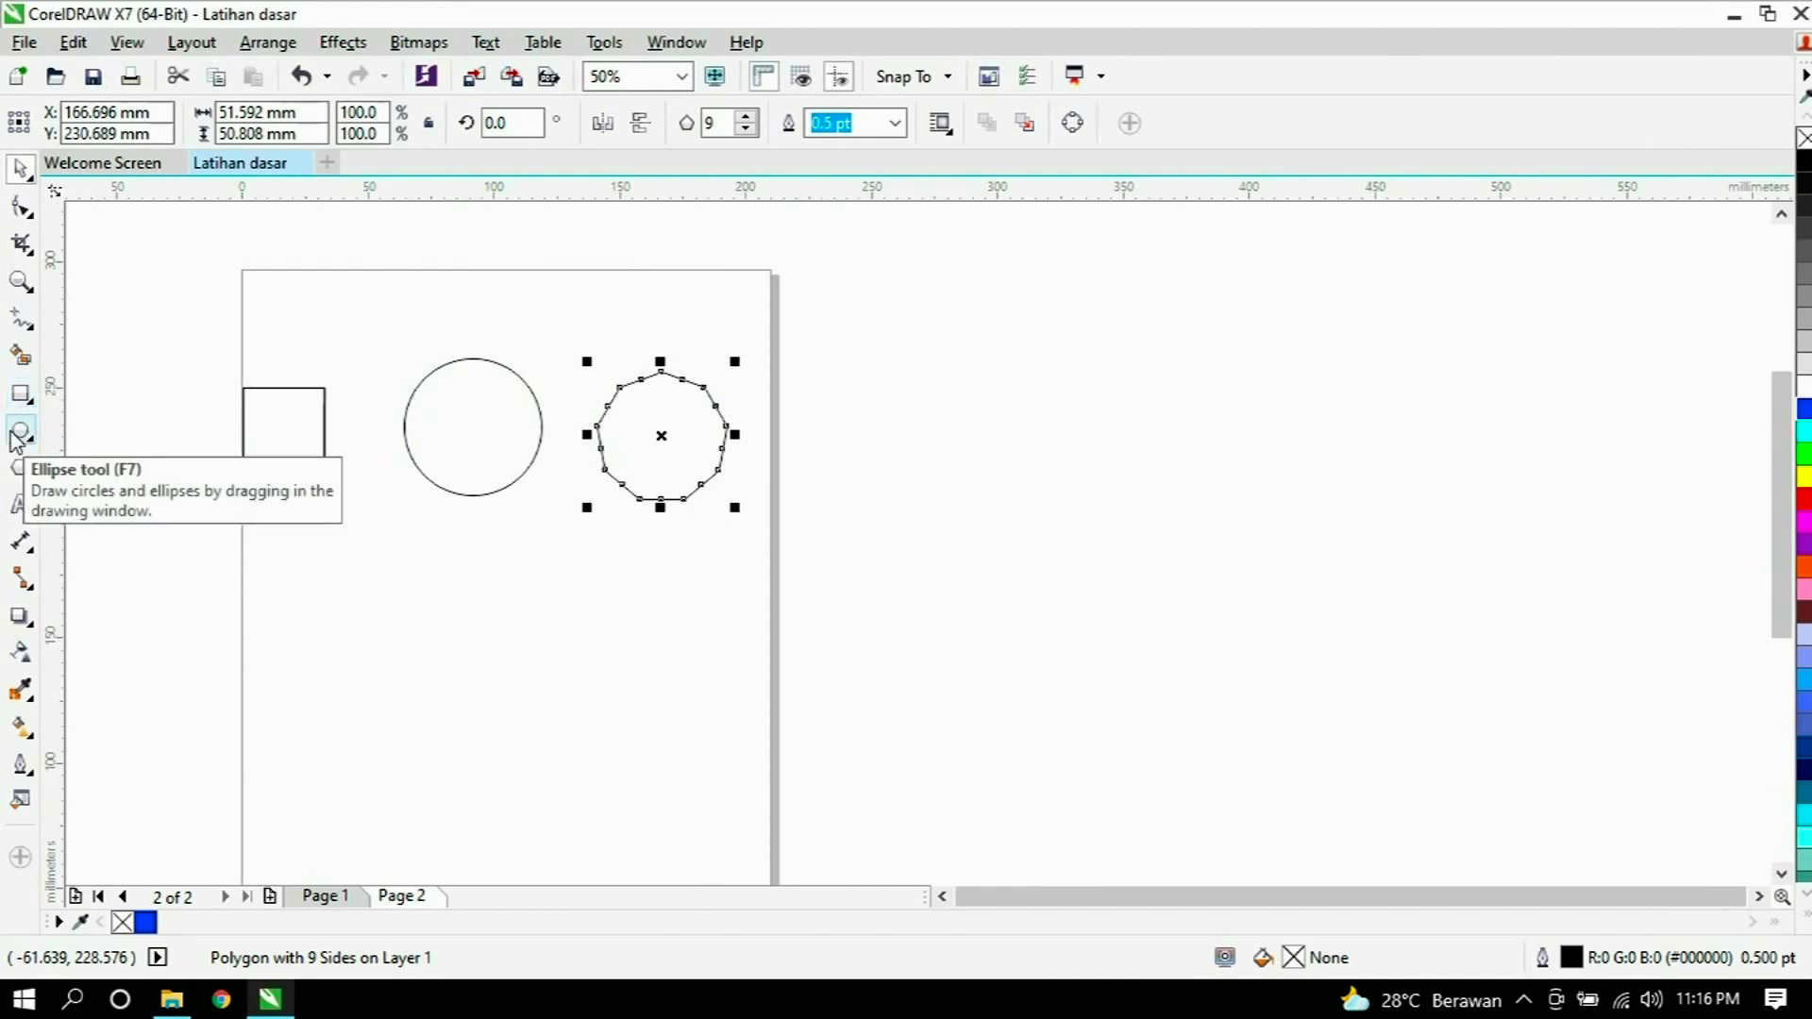
Draw a wide rectangle about 144 × 30 mm below the circle and undo it.
left_click(21, 394)
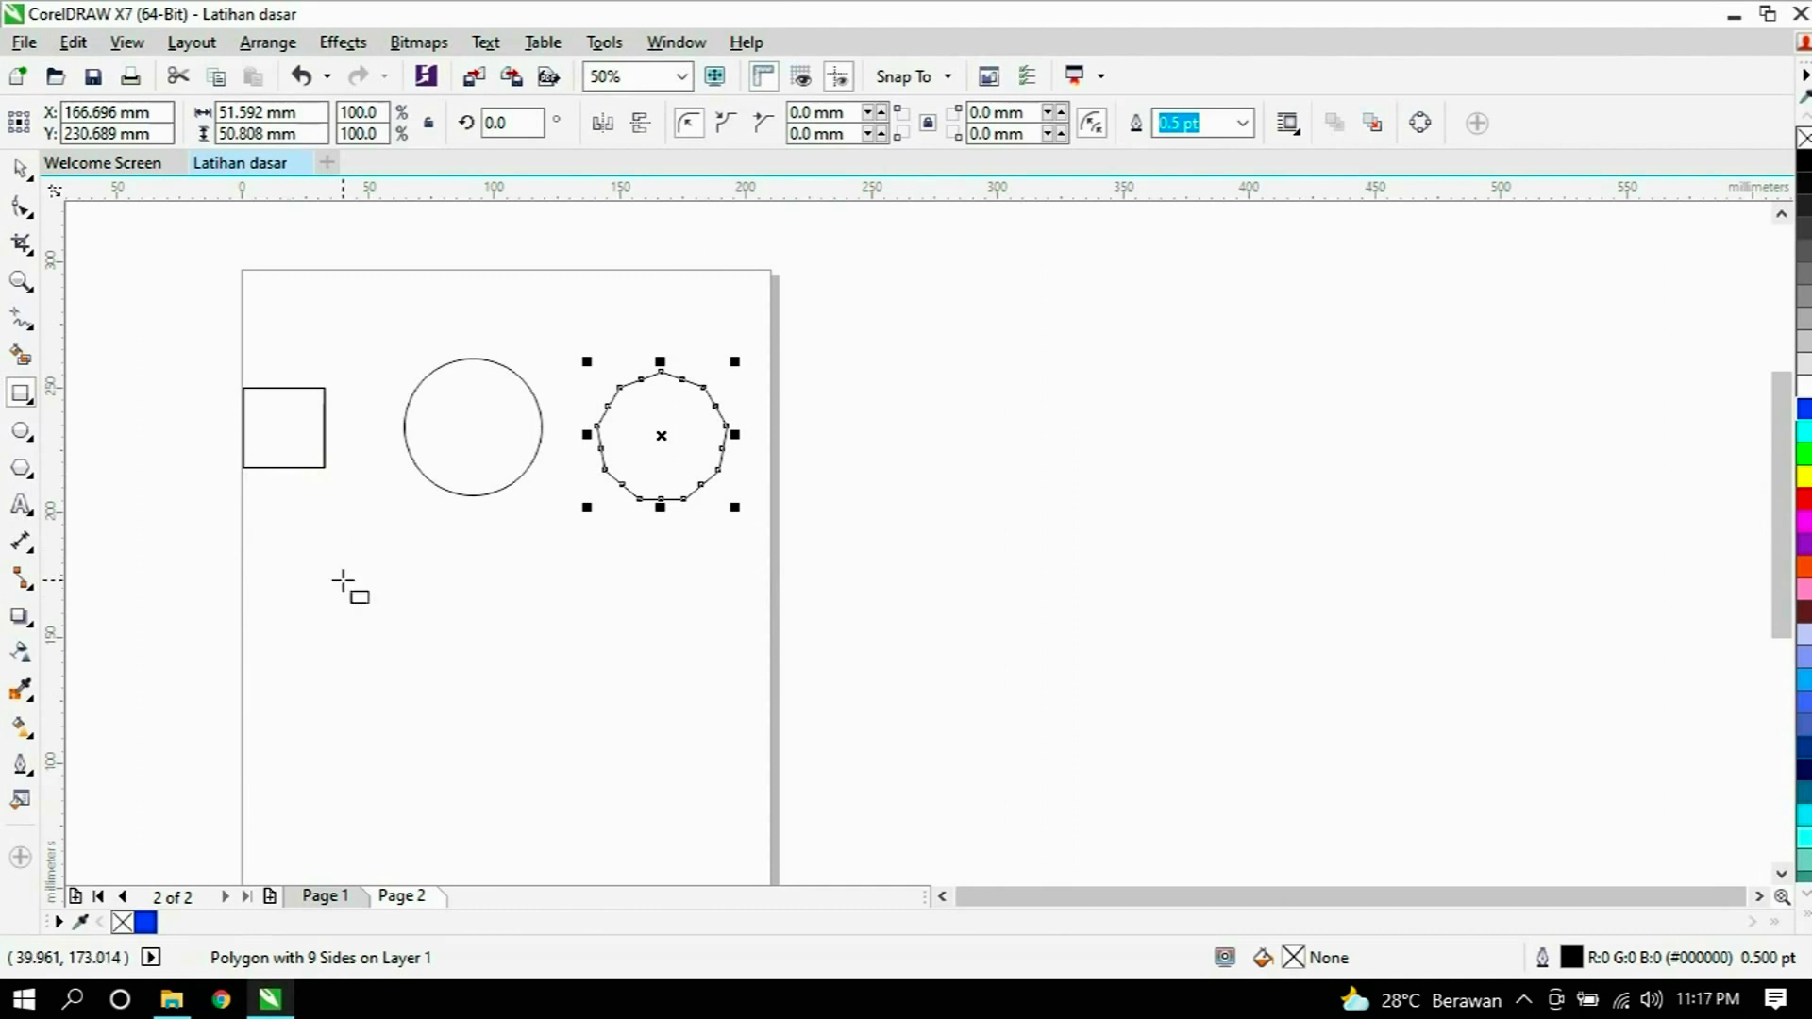
left_click_drag(295, 597, 658, 672)
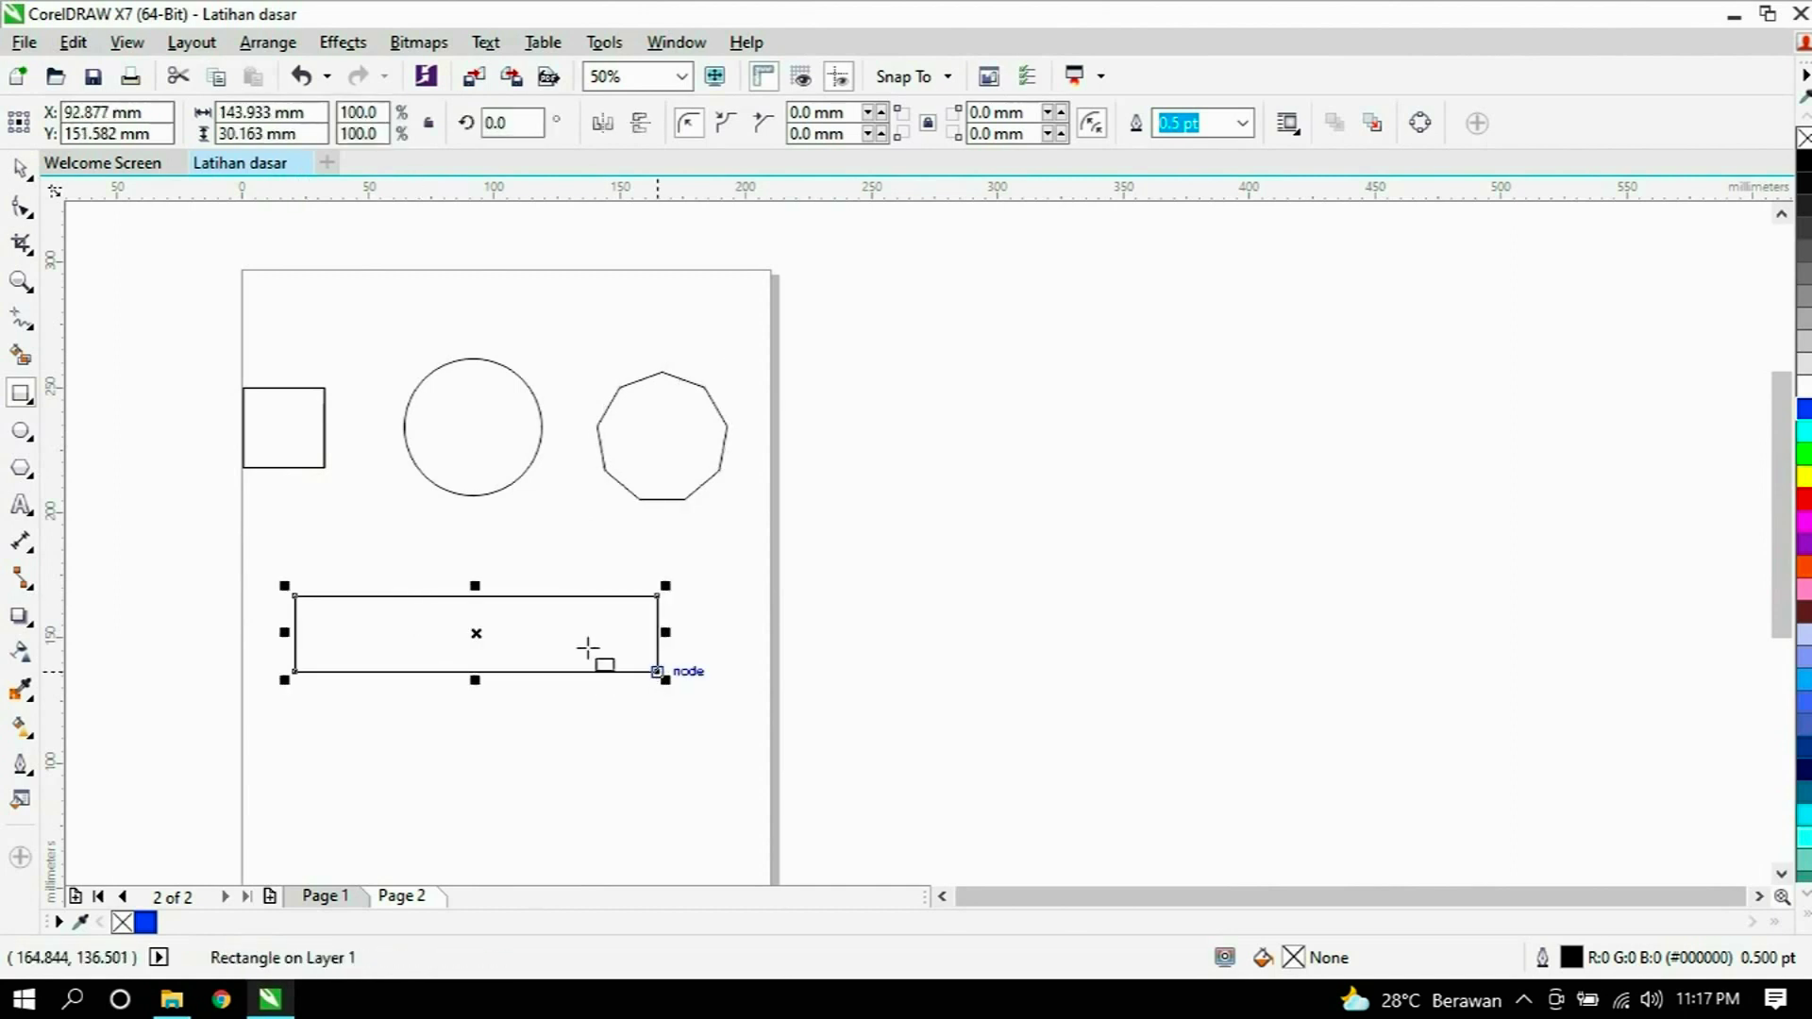
key("ctrl+z")
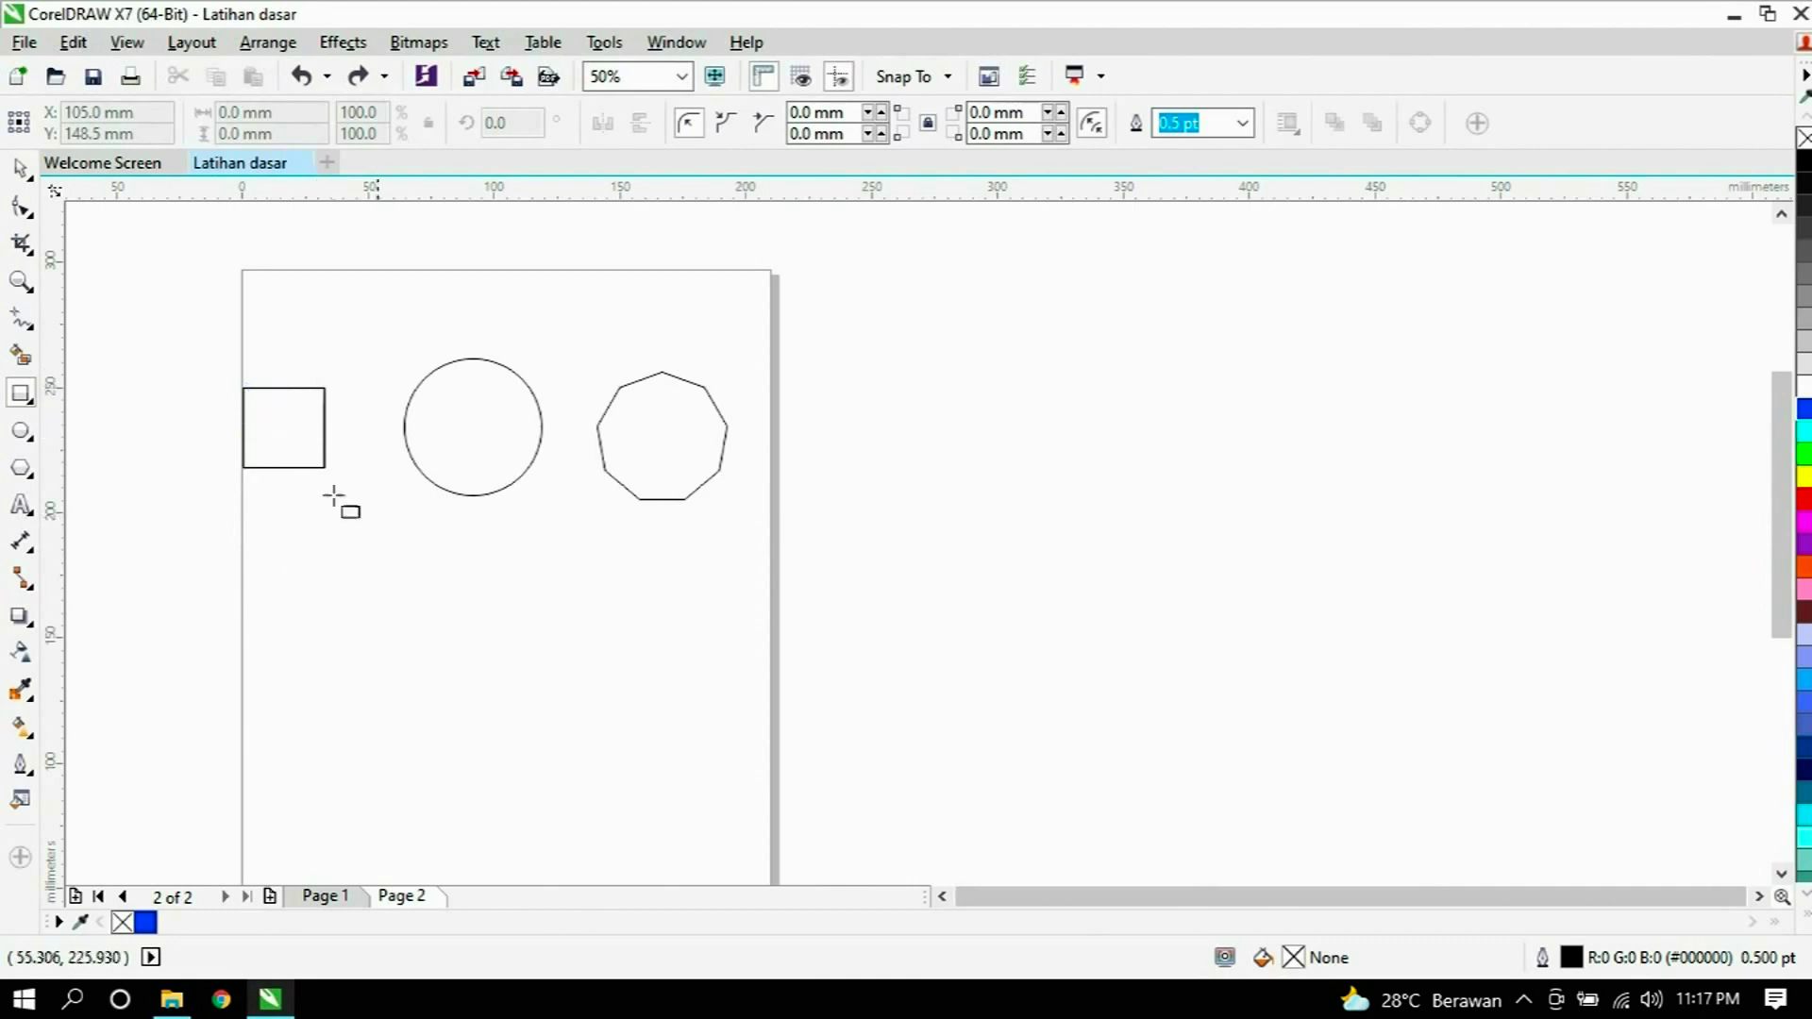
Draw a square about 74 × 74 mm below the circle and move it to about X 88.4 mm, Y 155.8 mm.
left_click_drag(346, 569, 533, 733)
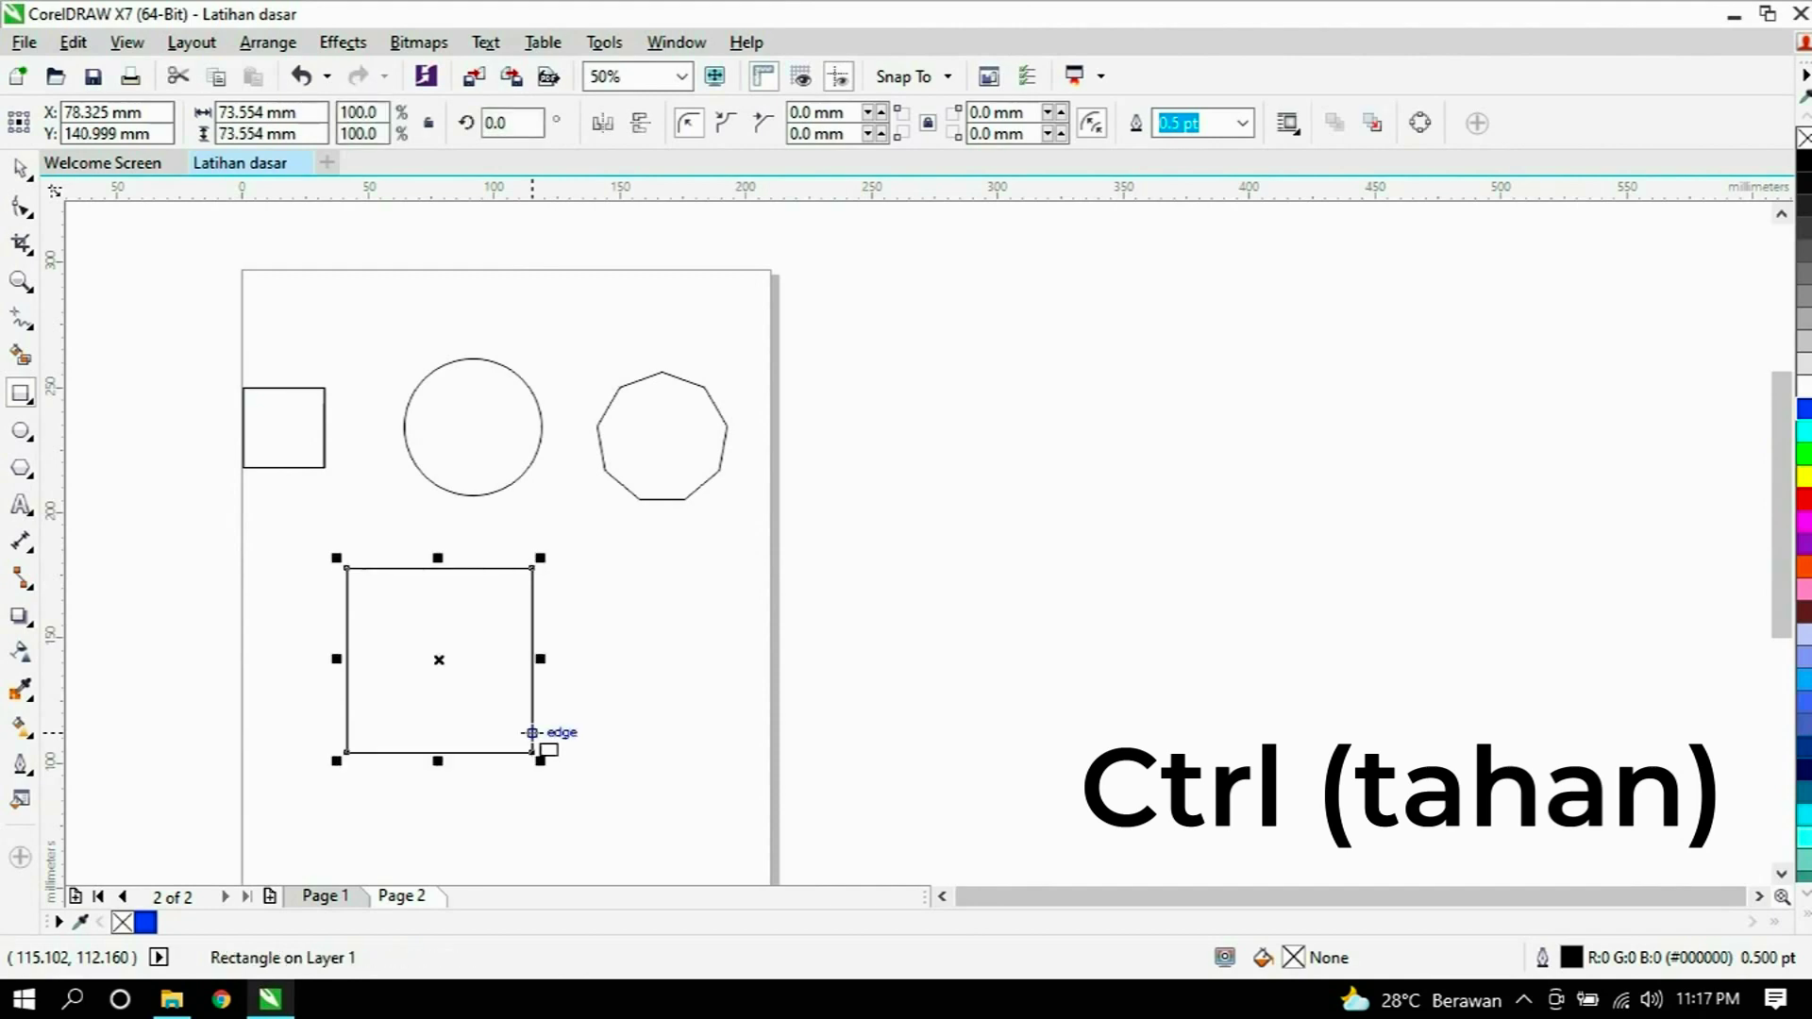
left_click(19, 171)
left_click(486, 660)
left_click_drag(494, 661, 520, 623)
left_click(603, 611)
left_click(556, 625)
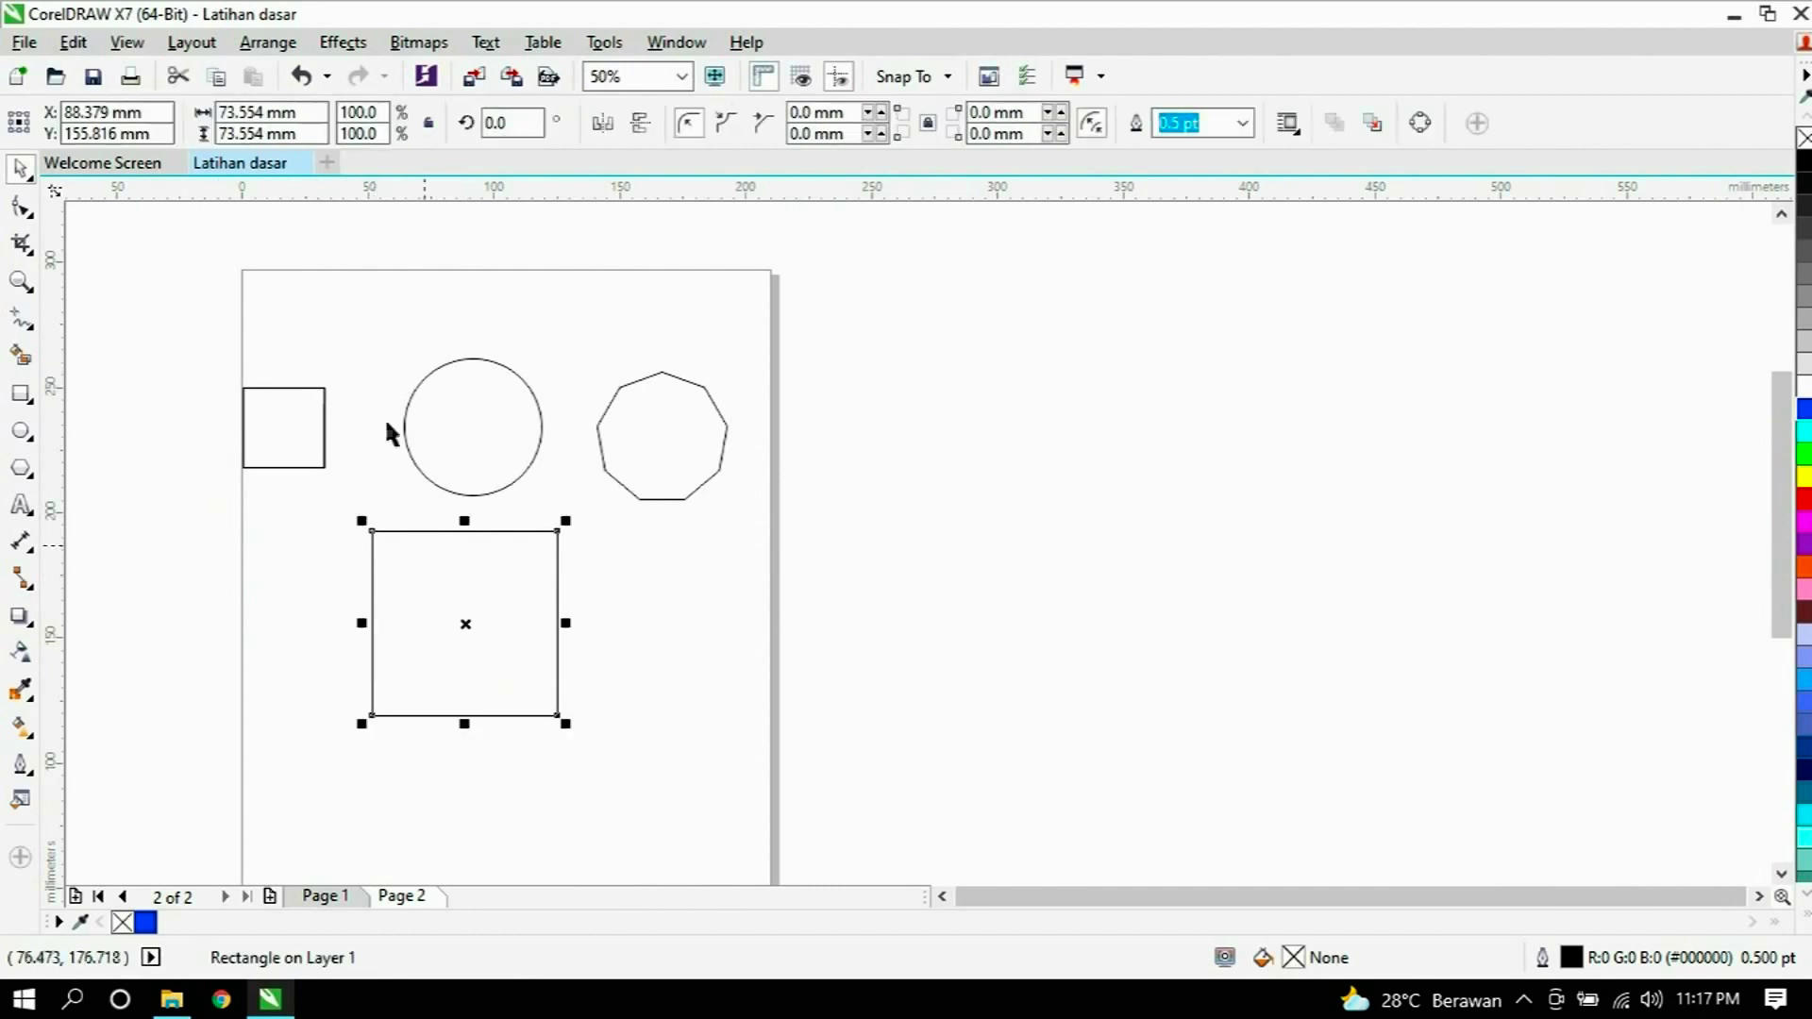
Set the large square's width to 80 mm and its height to 50 mm.
left_click(318, 117)
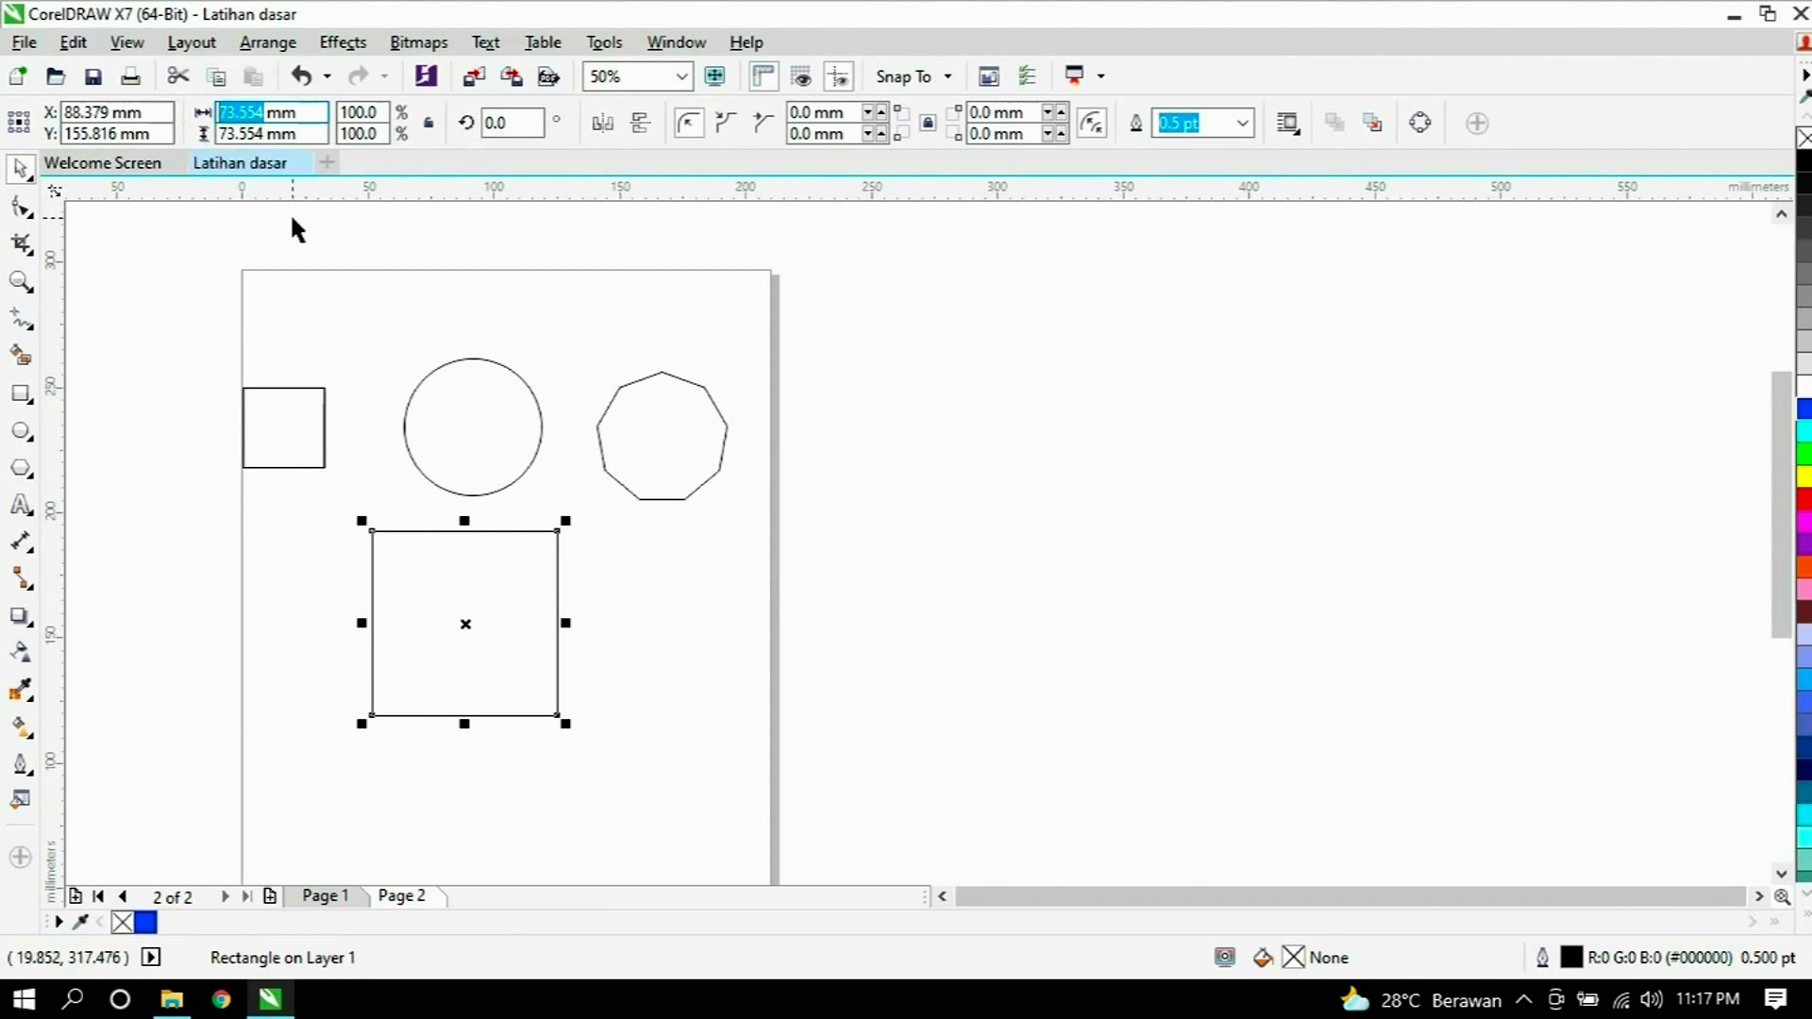
type("80")
key("Return")
left_click(239, 133)
double_click(239, 133)
type("50")
key("Return")
left_click(442, 342)
left_click(444, 605)
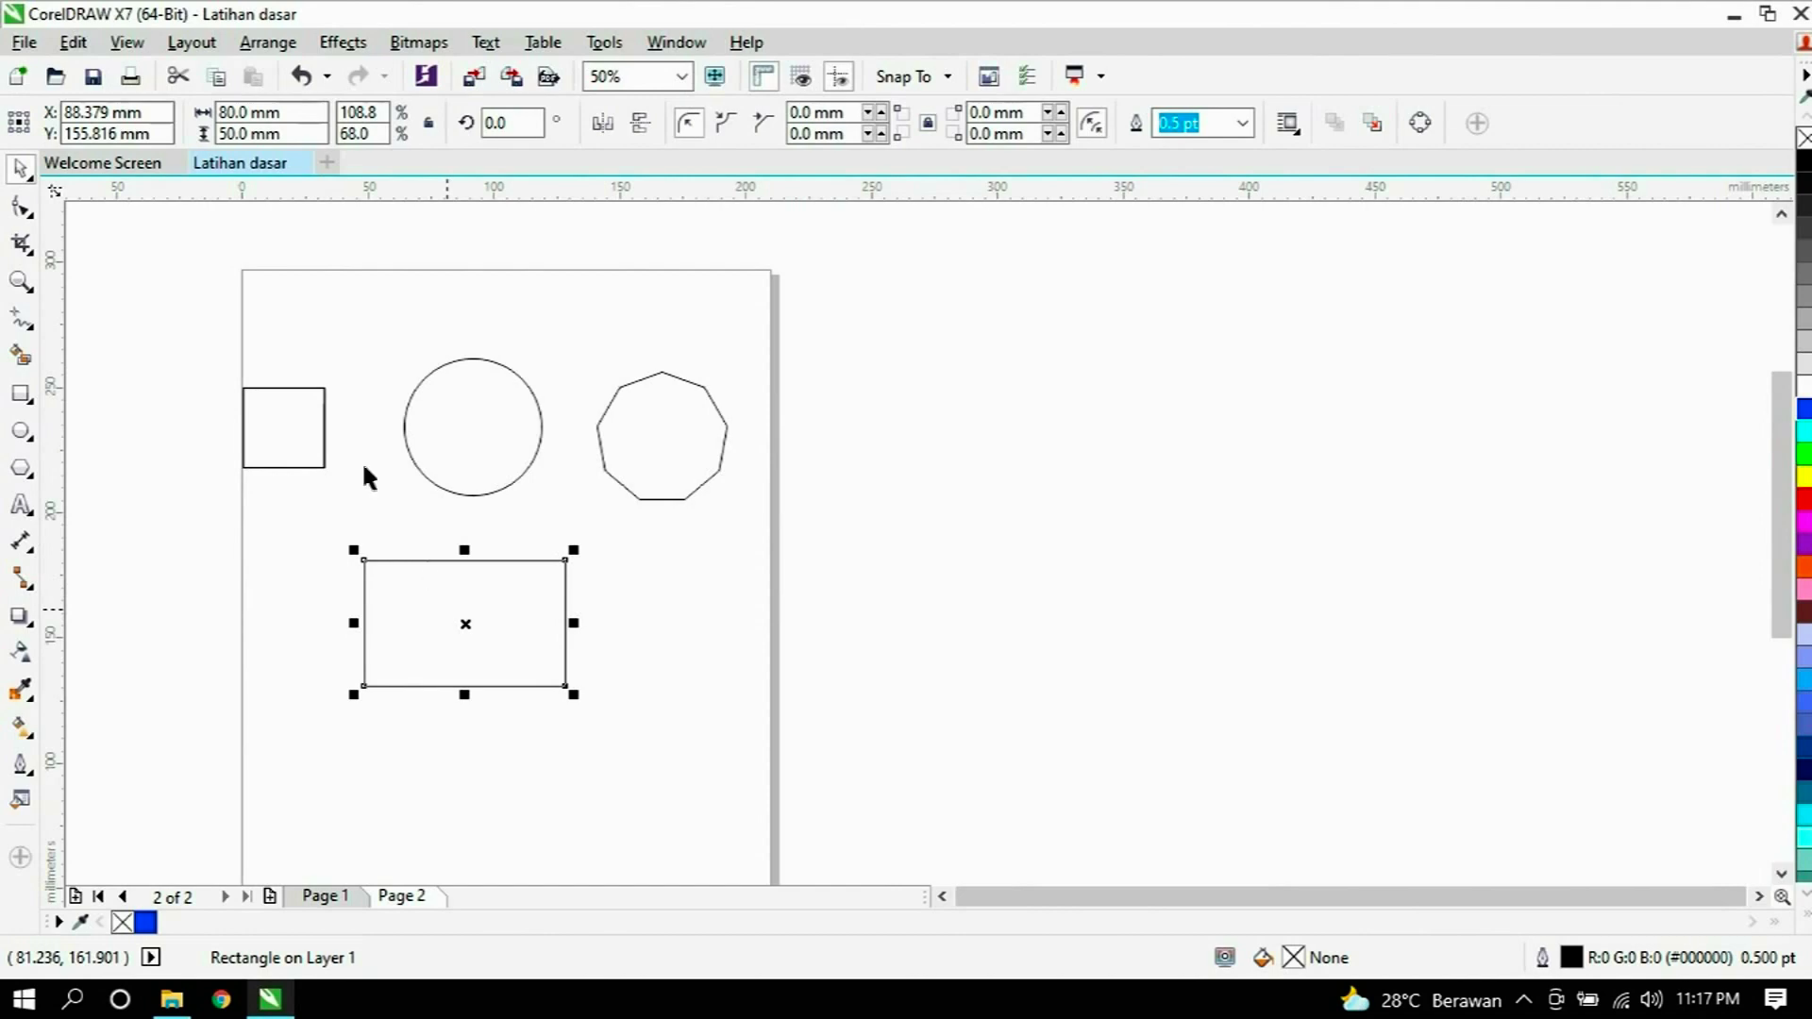
Lock the rectangle's proportions and set its width to 100 mm.
left_click(226, 112)
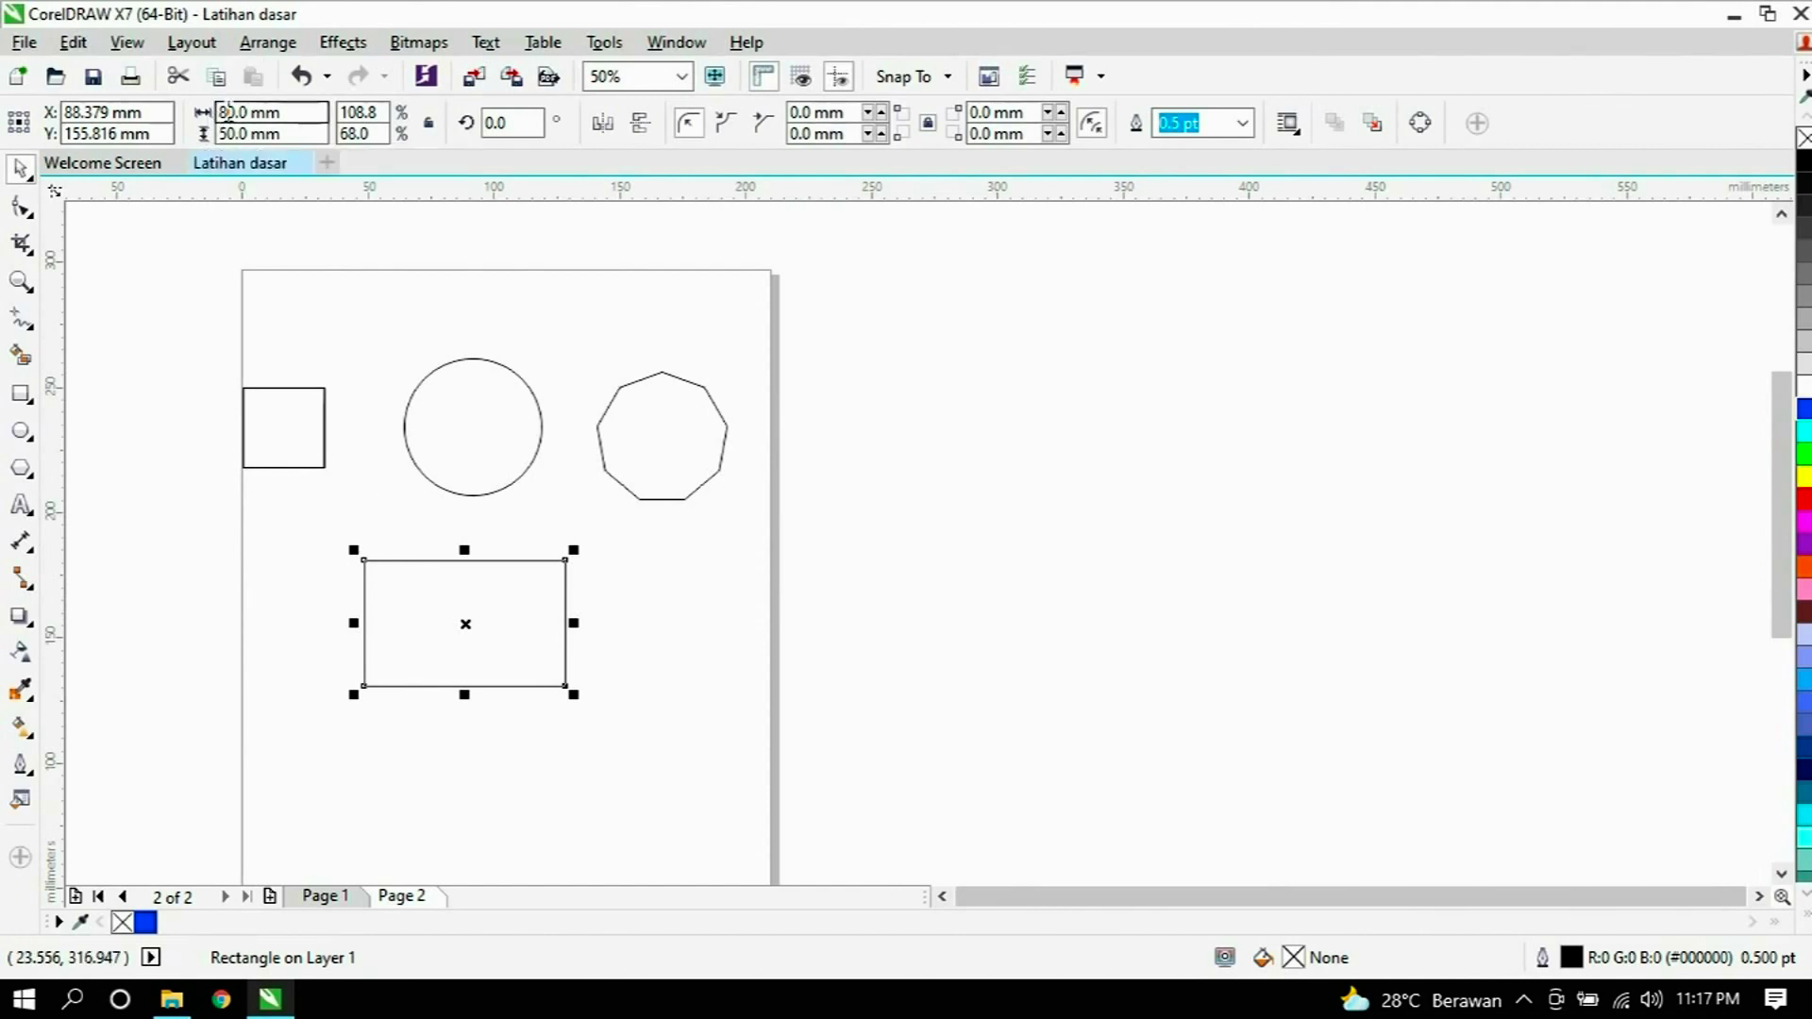
double_click(226, 111)
left_click(426, 128)
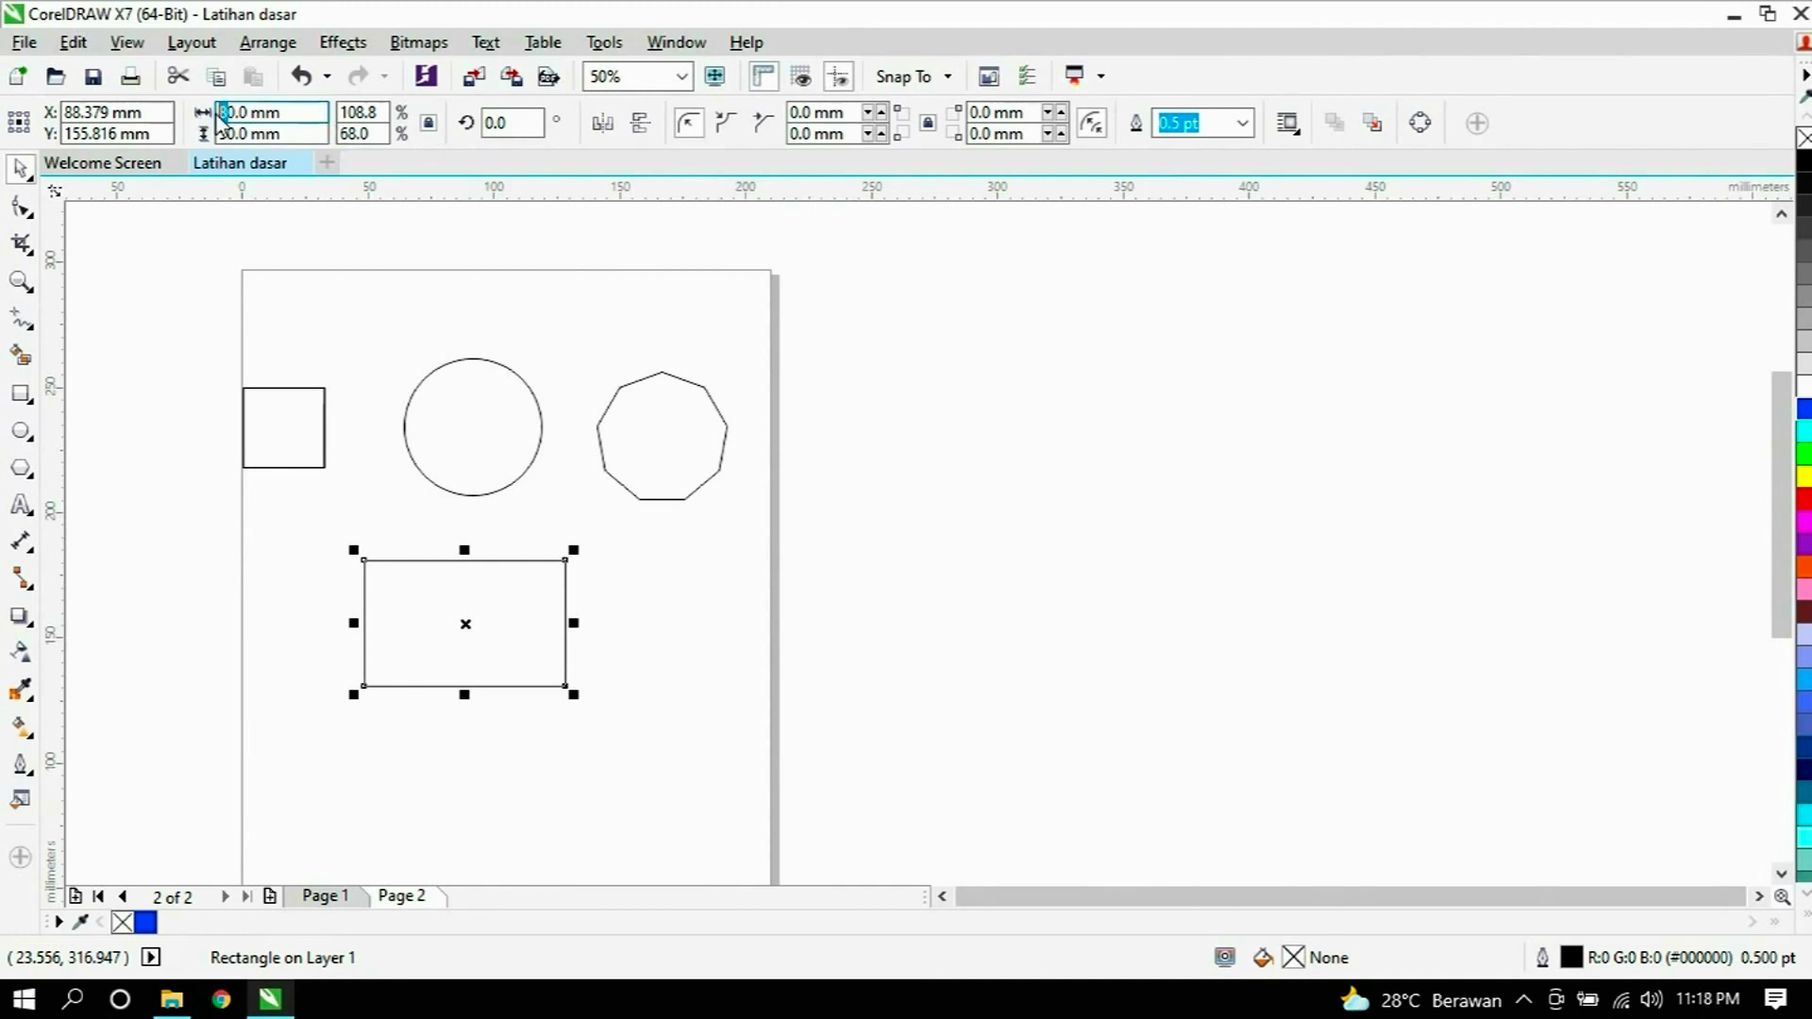
type("100")
key("Return")
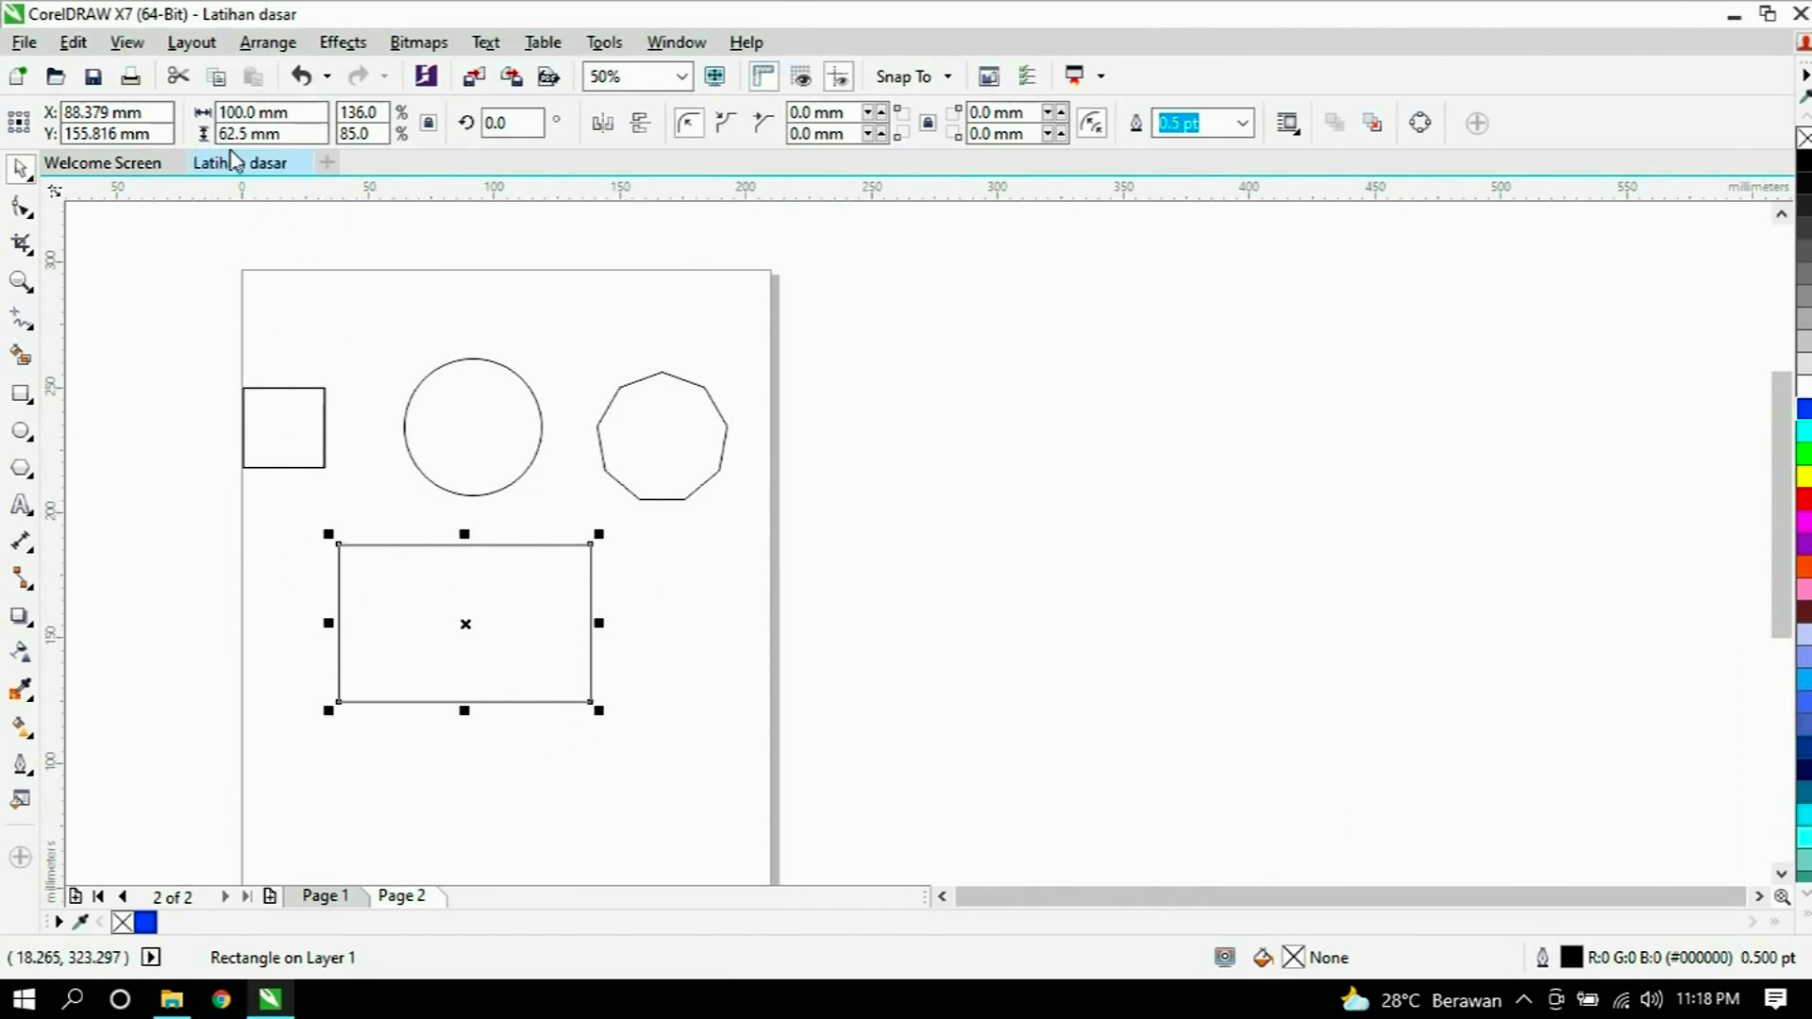
left_click(651, 751)
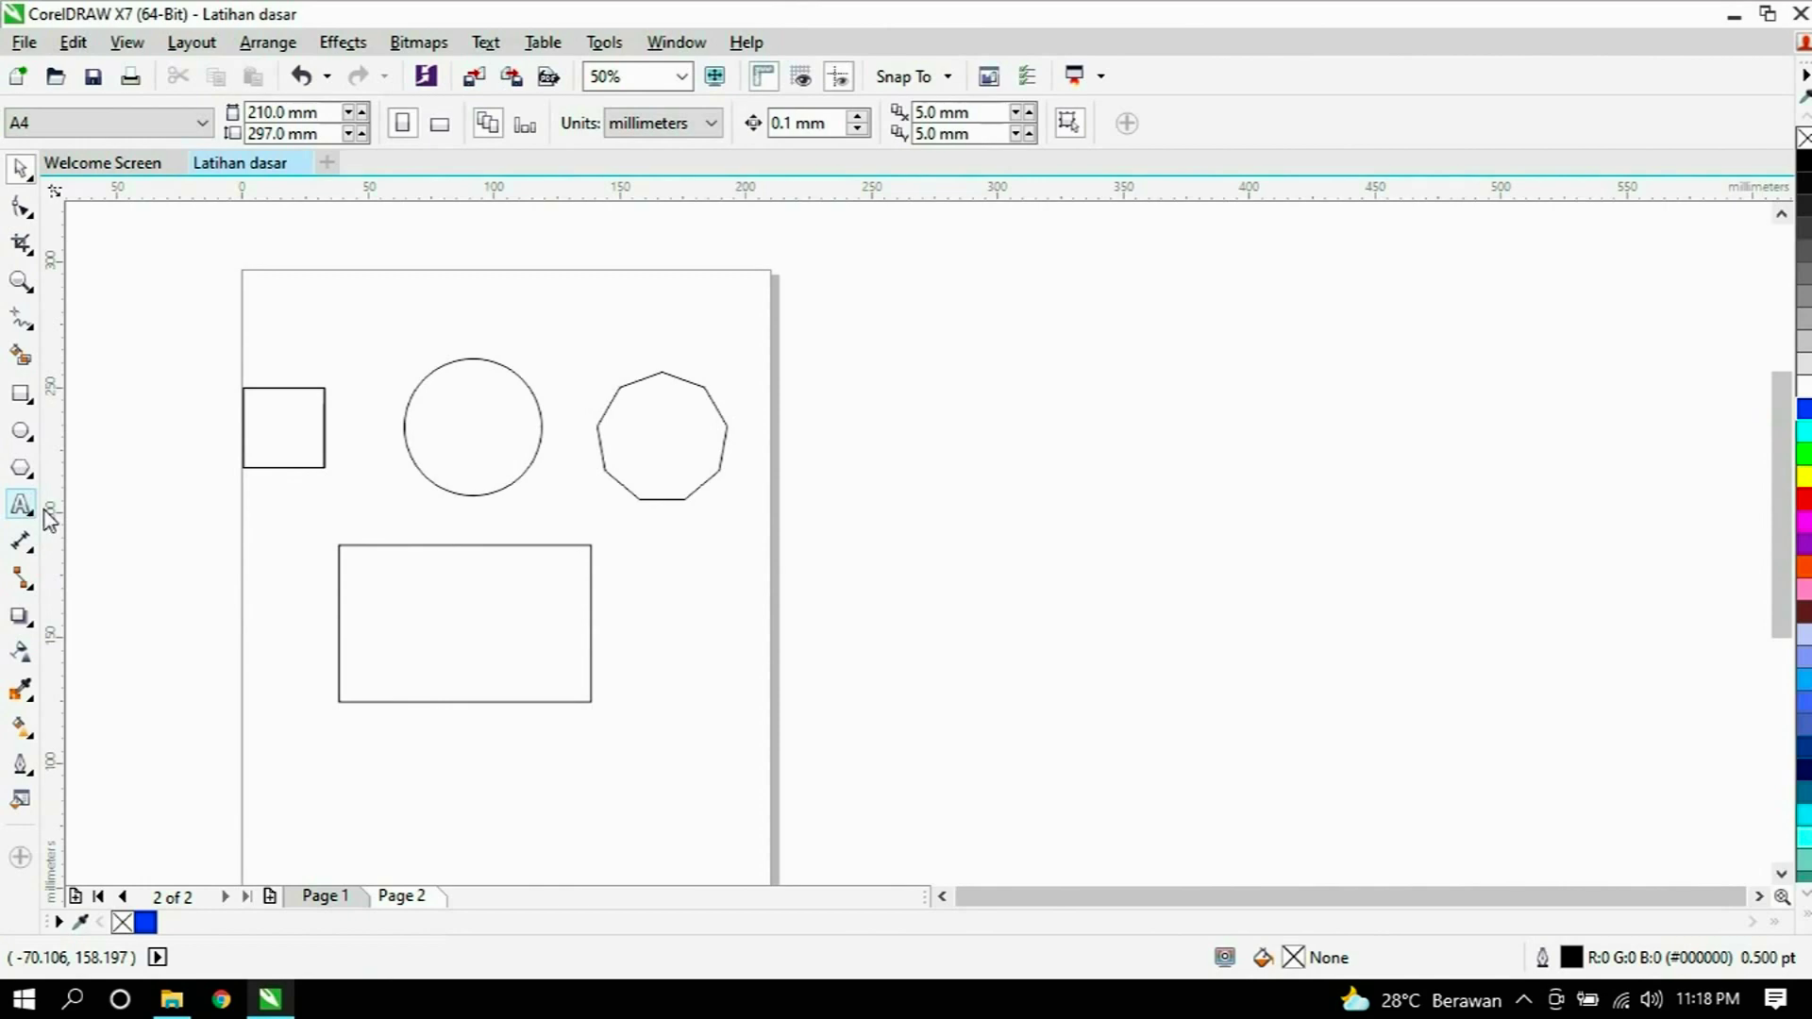
Fill the 100 mm wide rectangle with light grey (R 230, G 230, B 230).
left_click(23, 619)
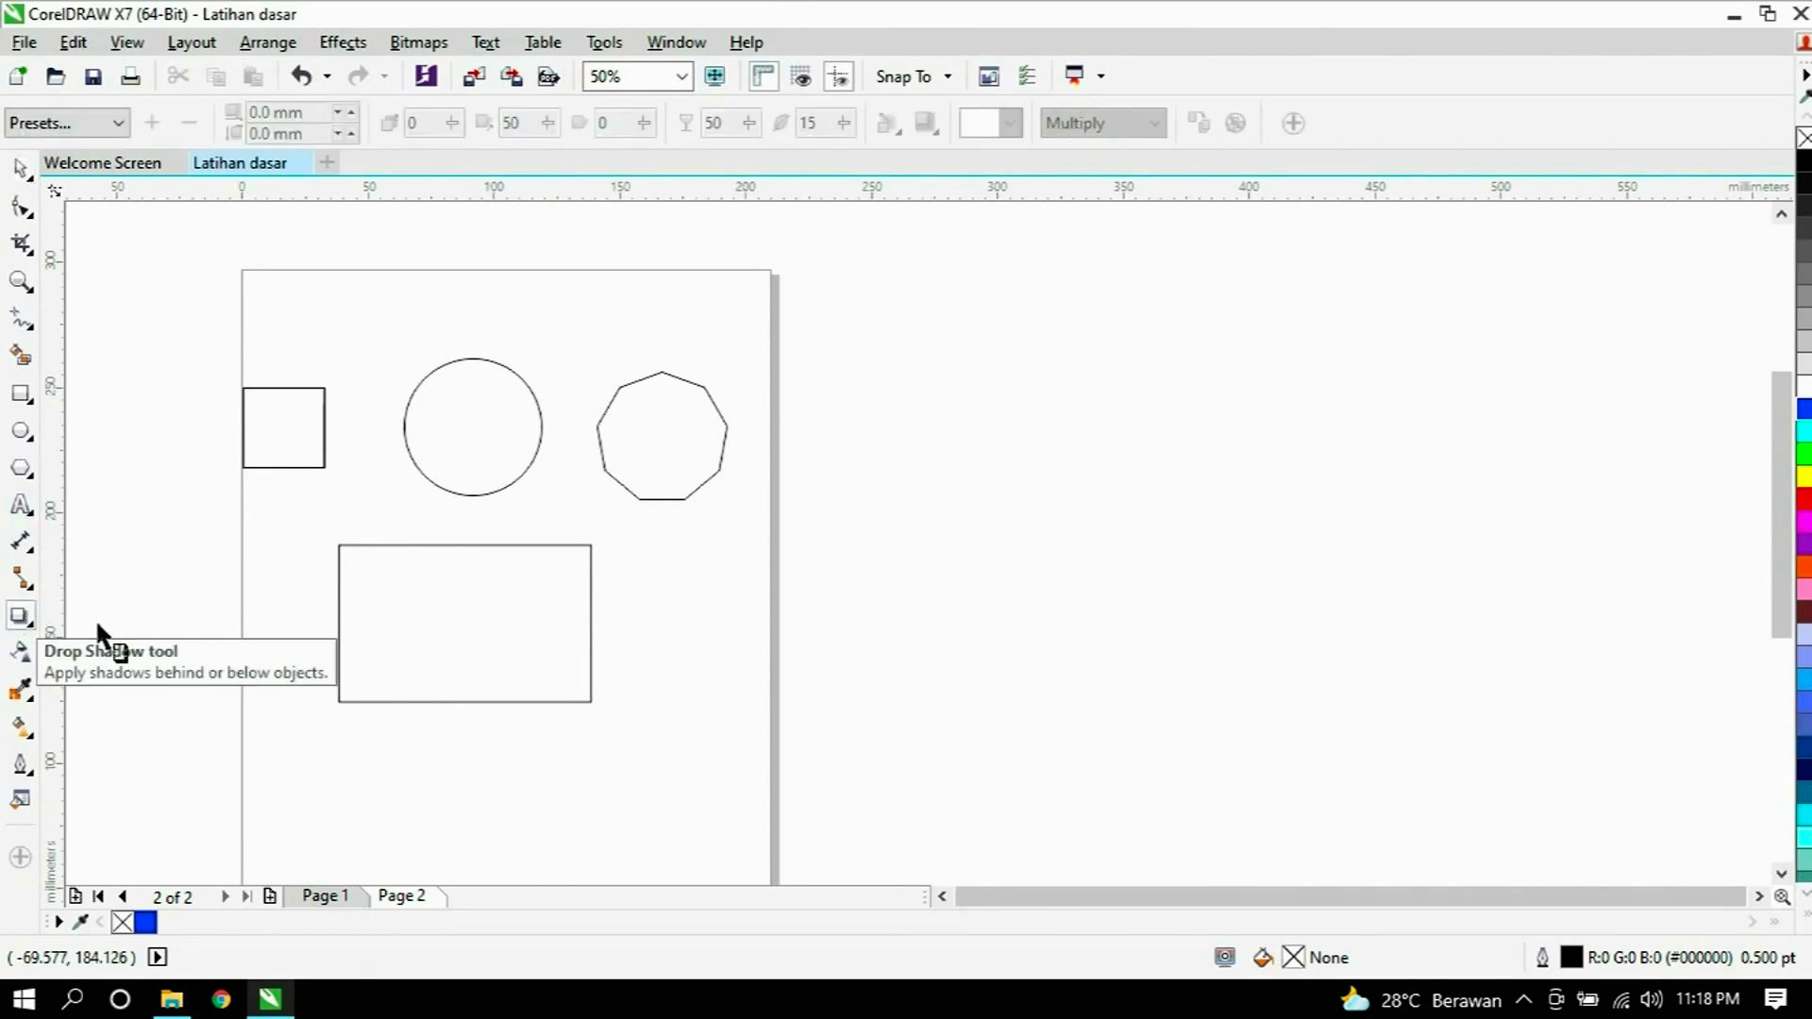
key("space")
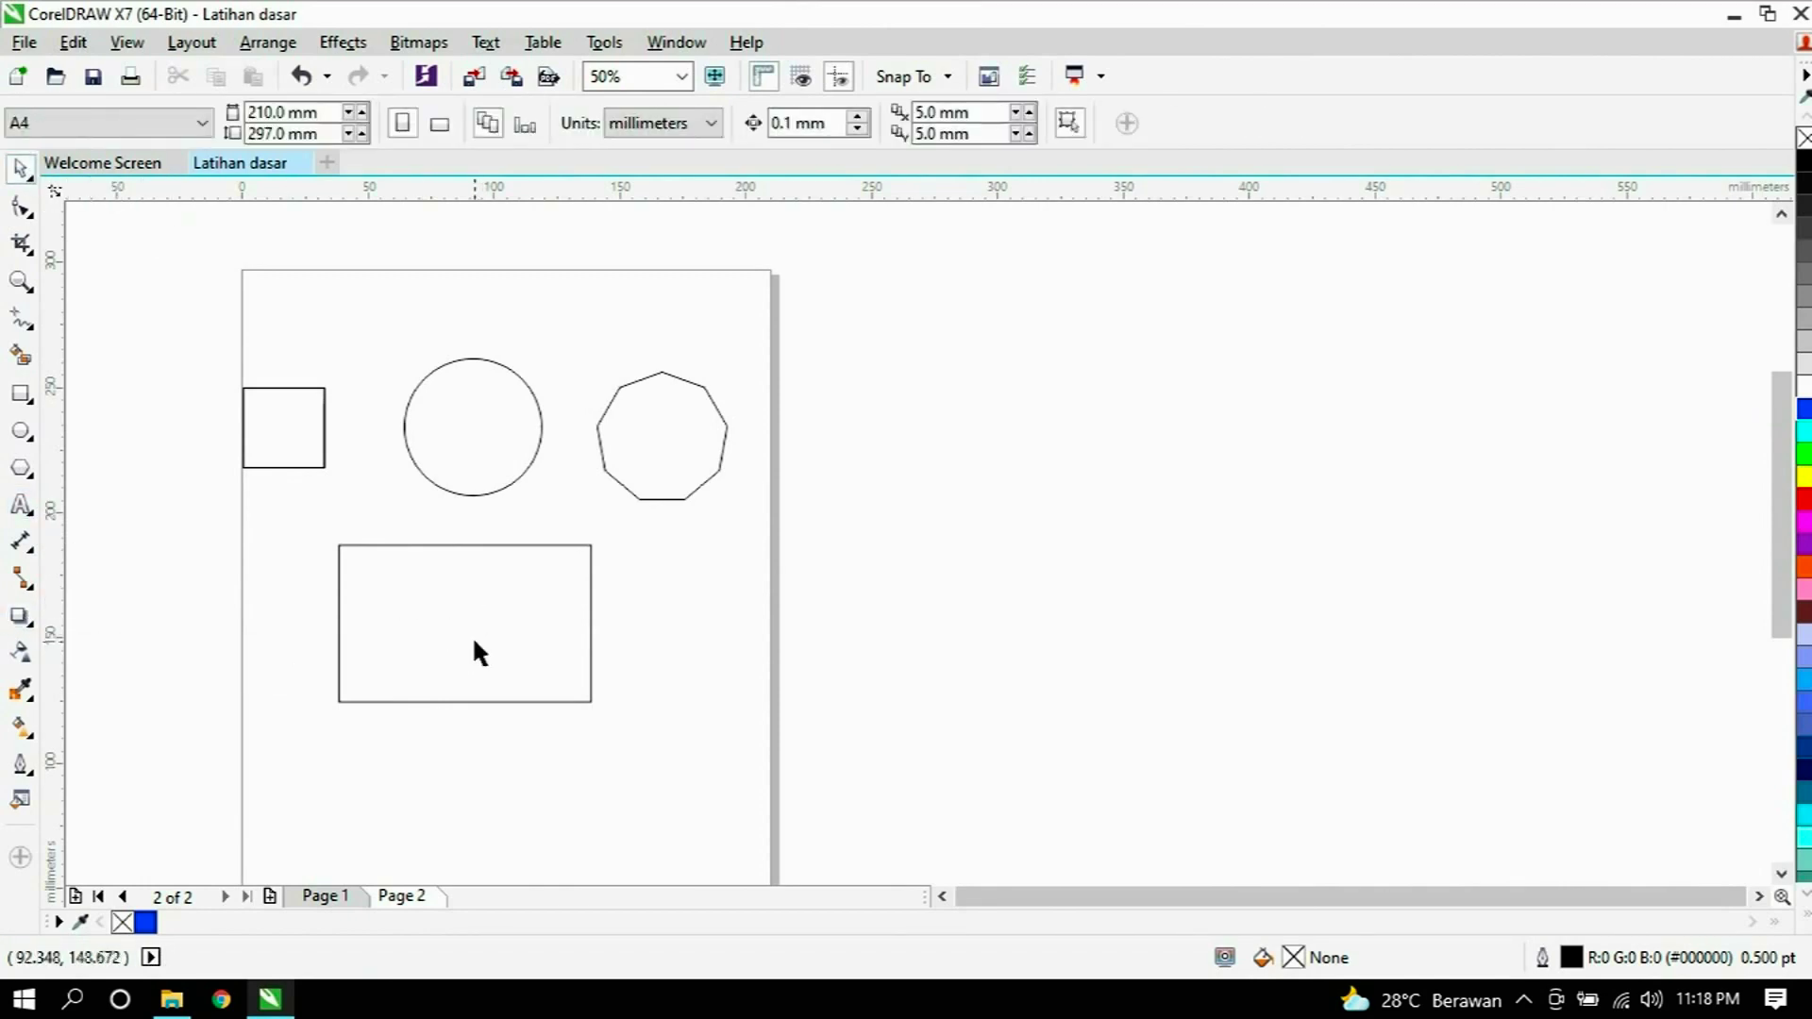
left_click(474, 641)
left_click(1805, 366)
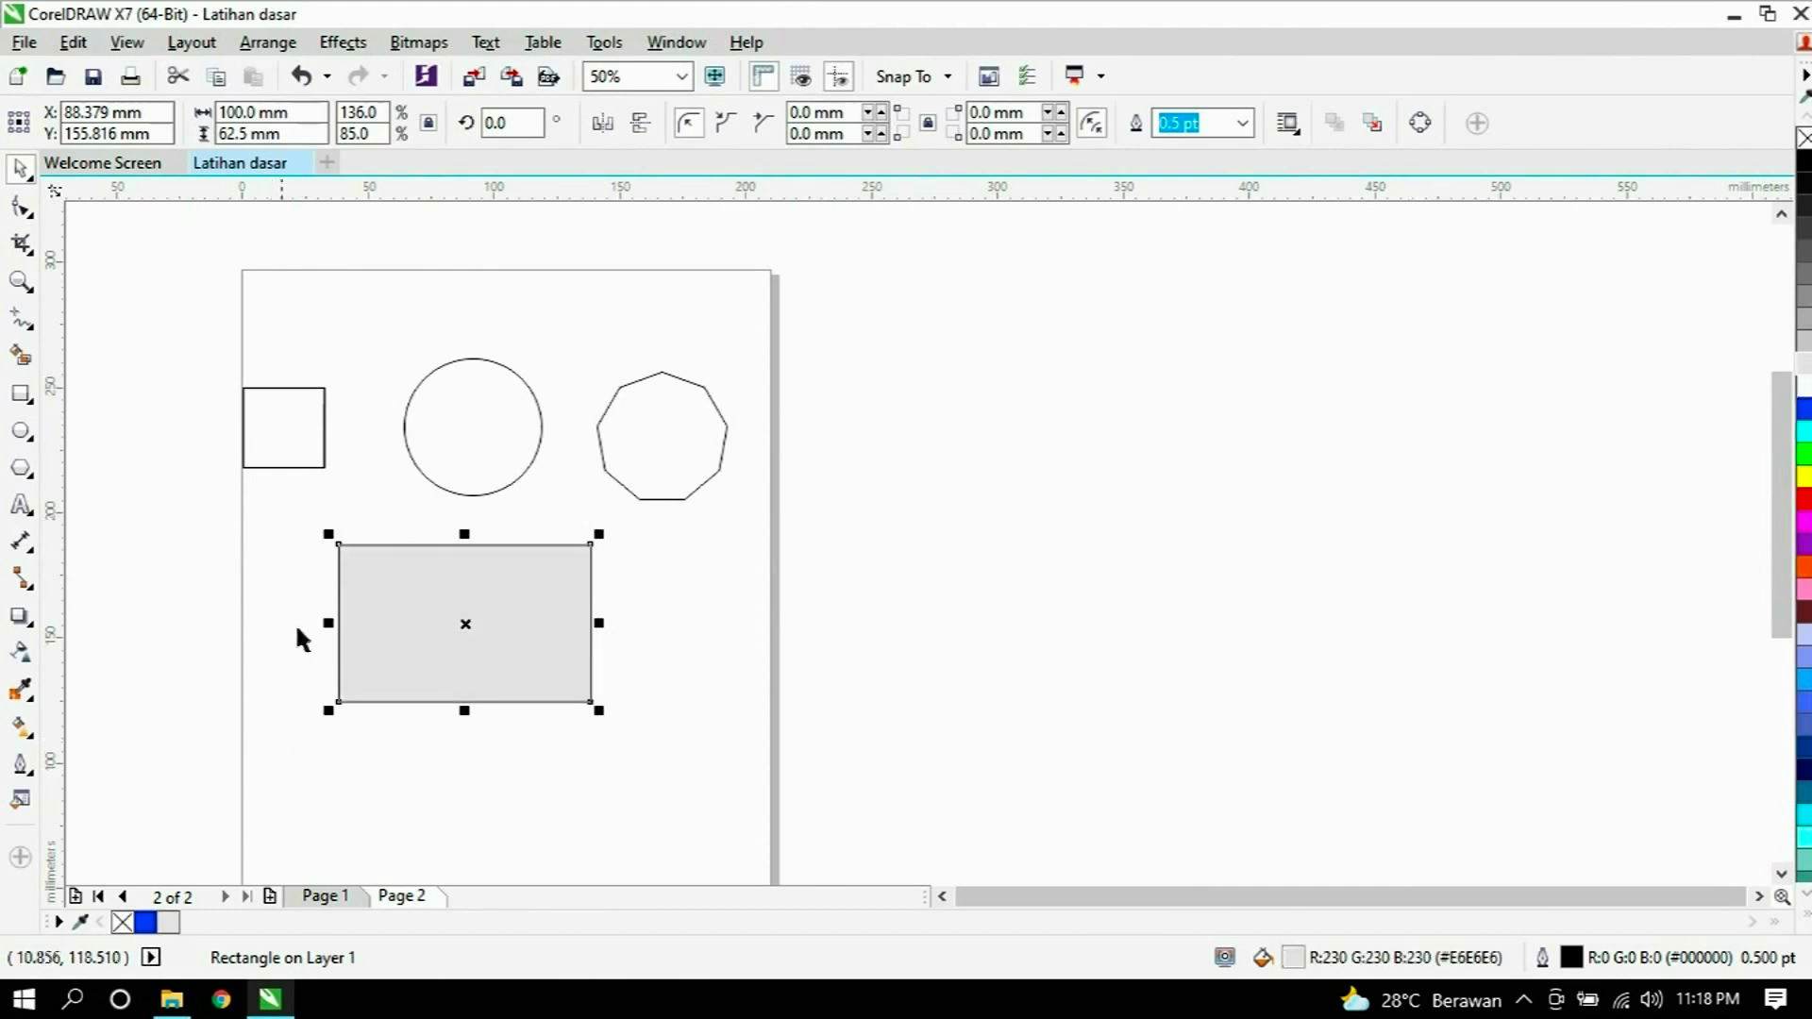
Apply a drop shadow to the grey rectangle and remove its outline.
left_click(79, 645)
left_click(397, 625)
left_click(20, 615)
left_click_drag(382, 626, 588, 623)
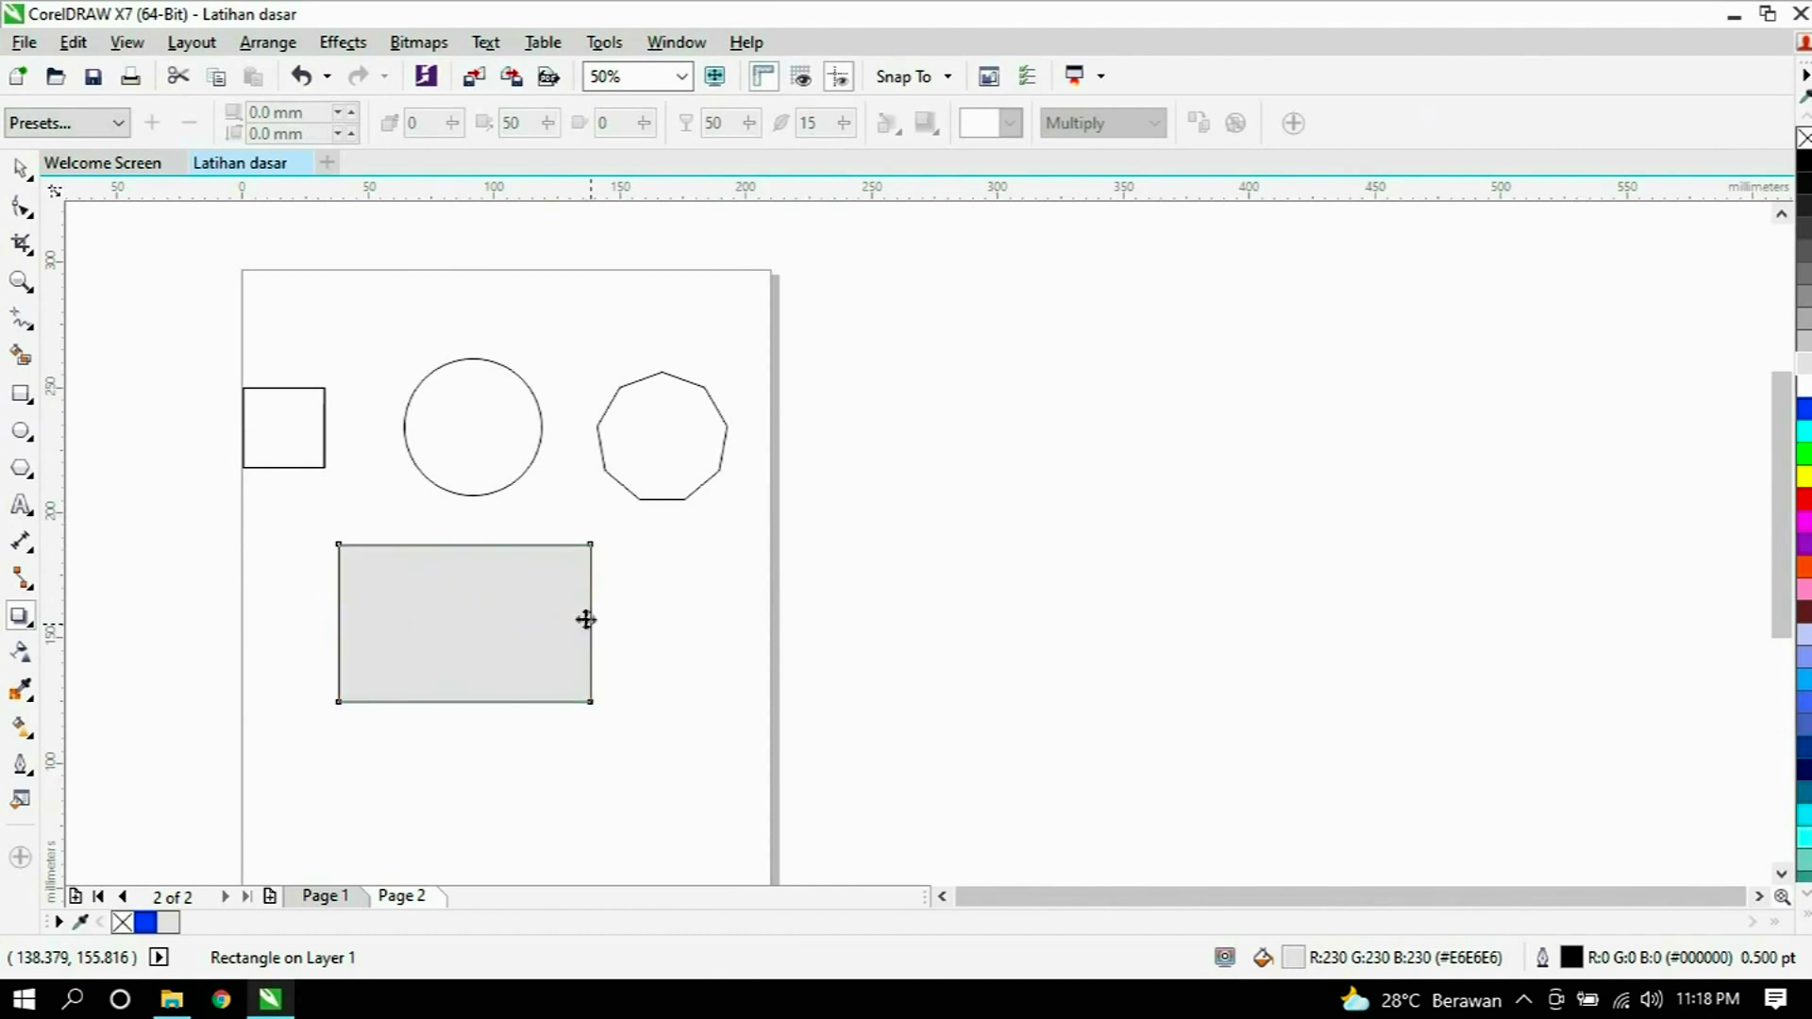
left_click(19, 170)
left_click(465, 623)
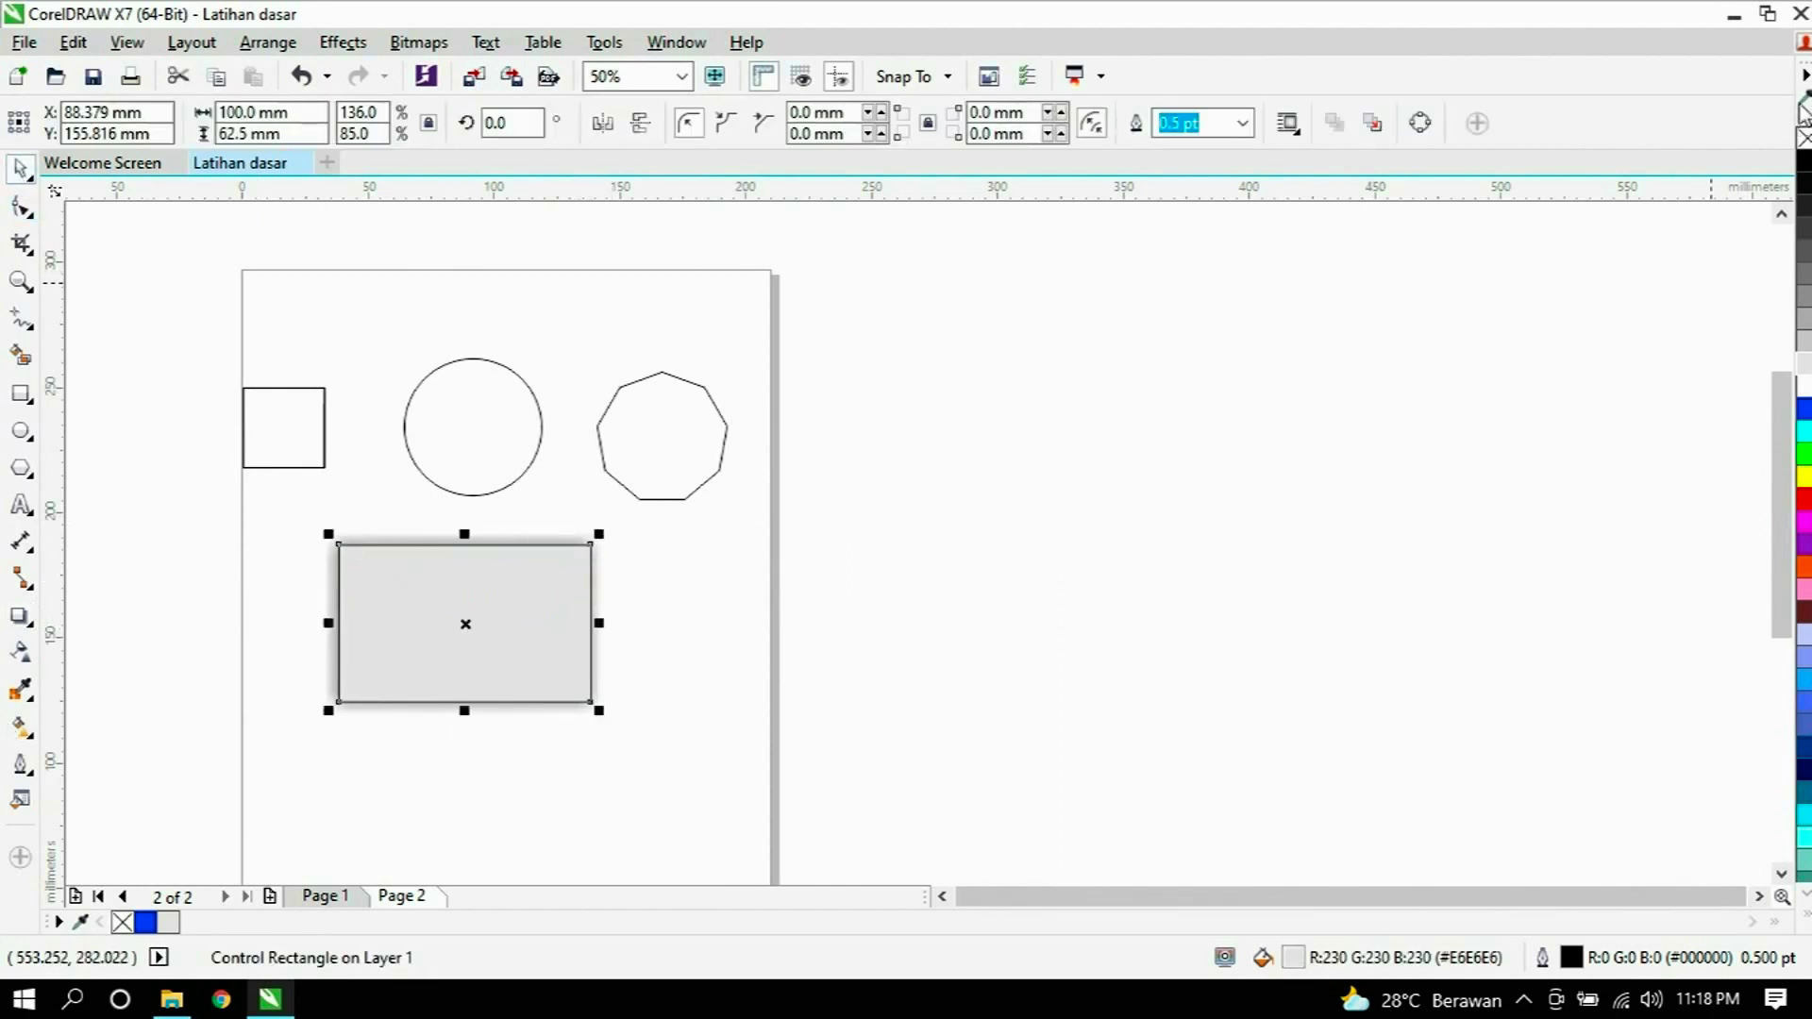
right_click(1803, 139)
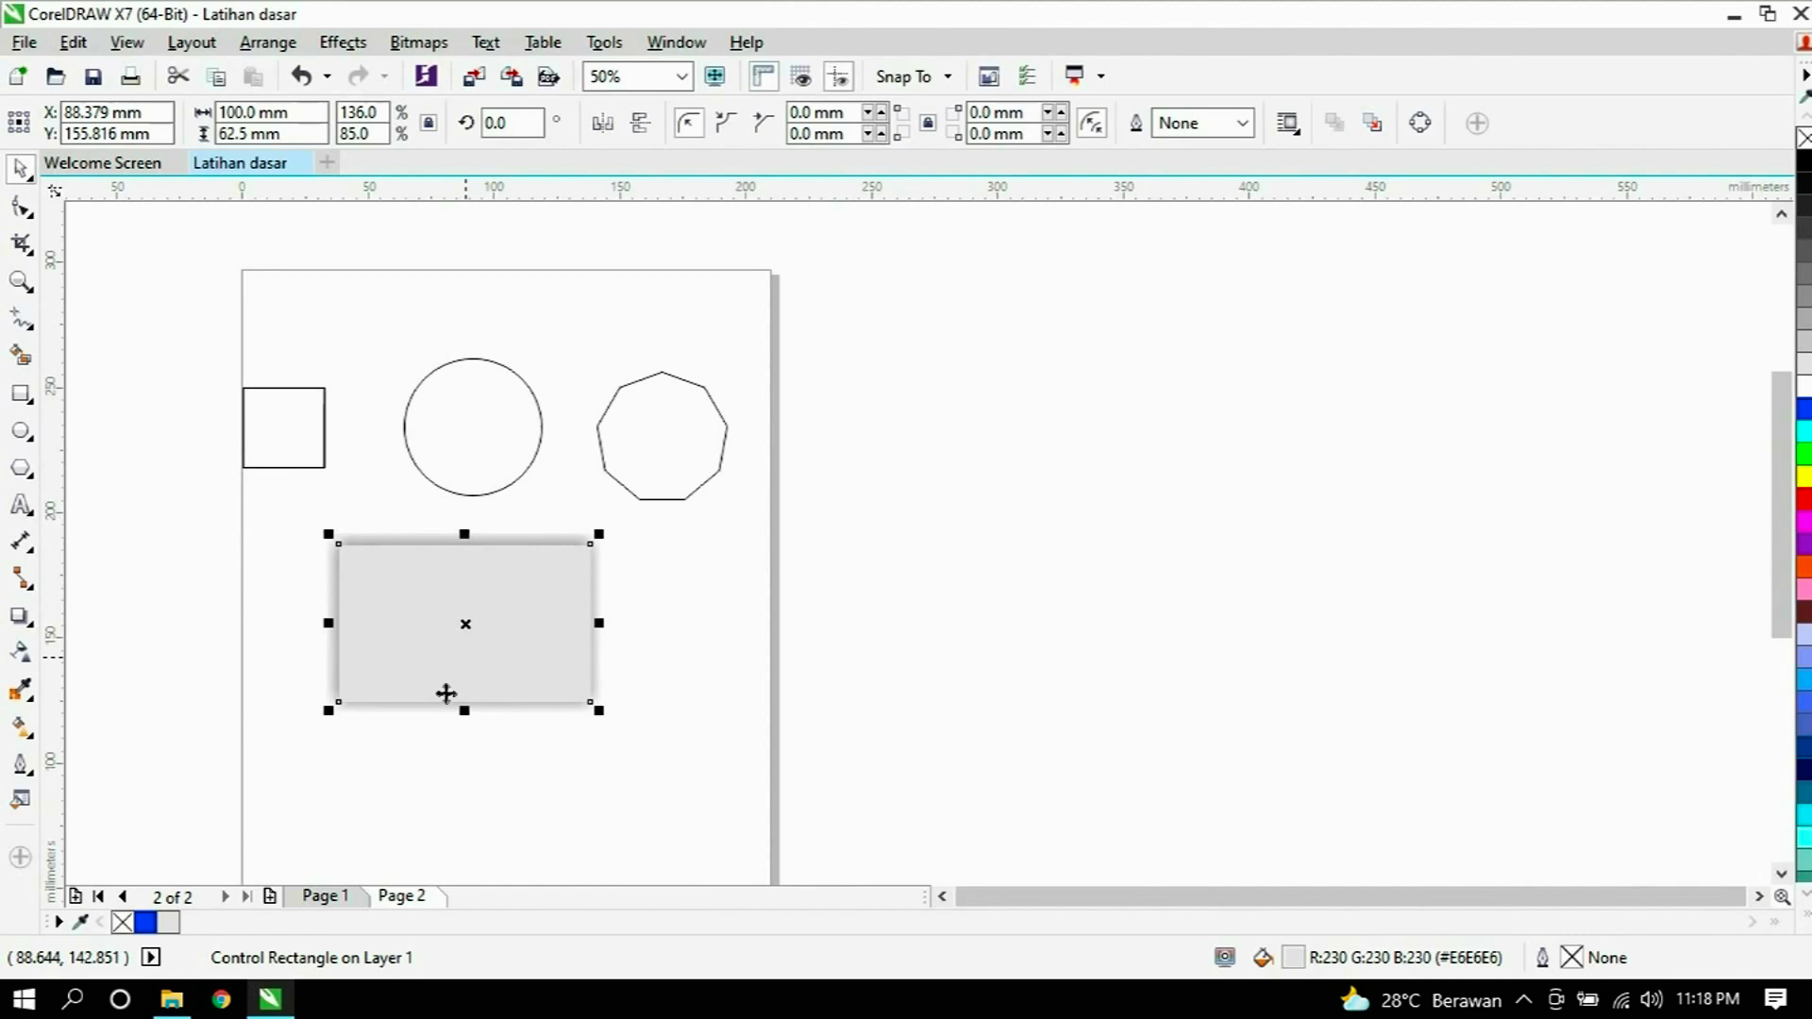
Delete the grey rectangle together with its shadow.
left_click(273, 776)
left_click(404, 607)
key("Delete")
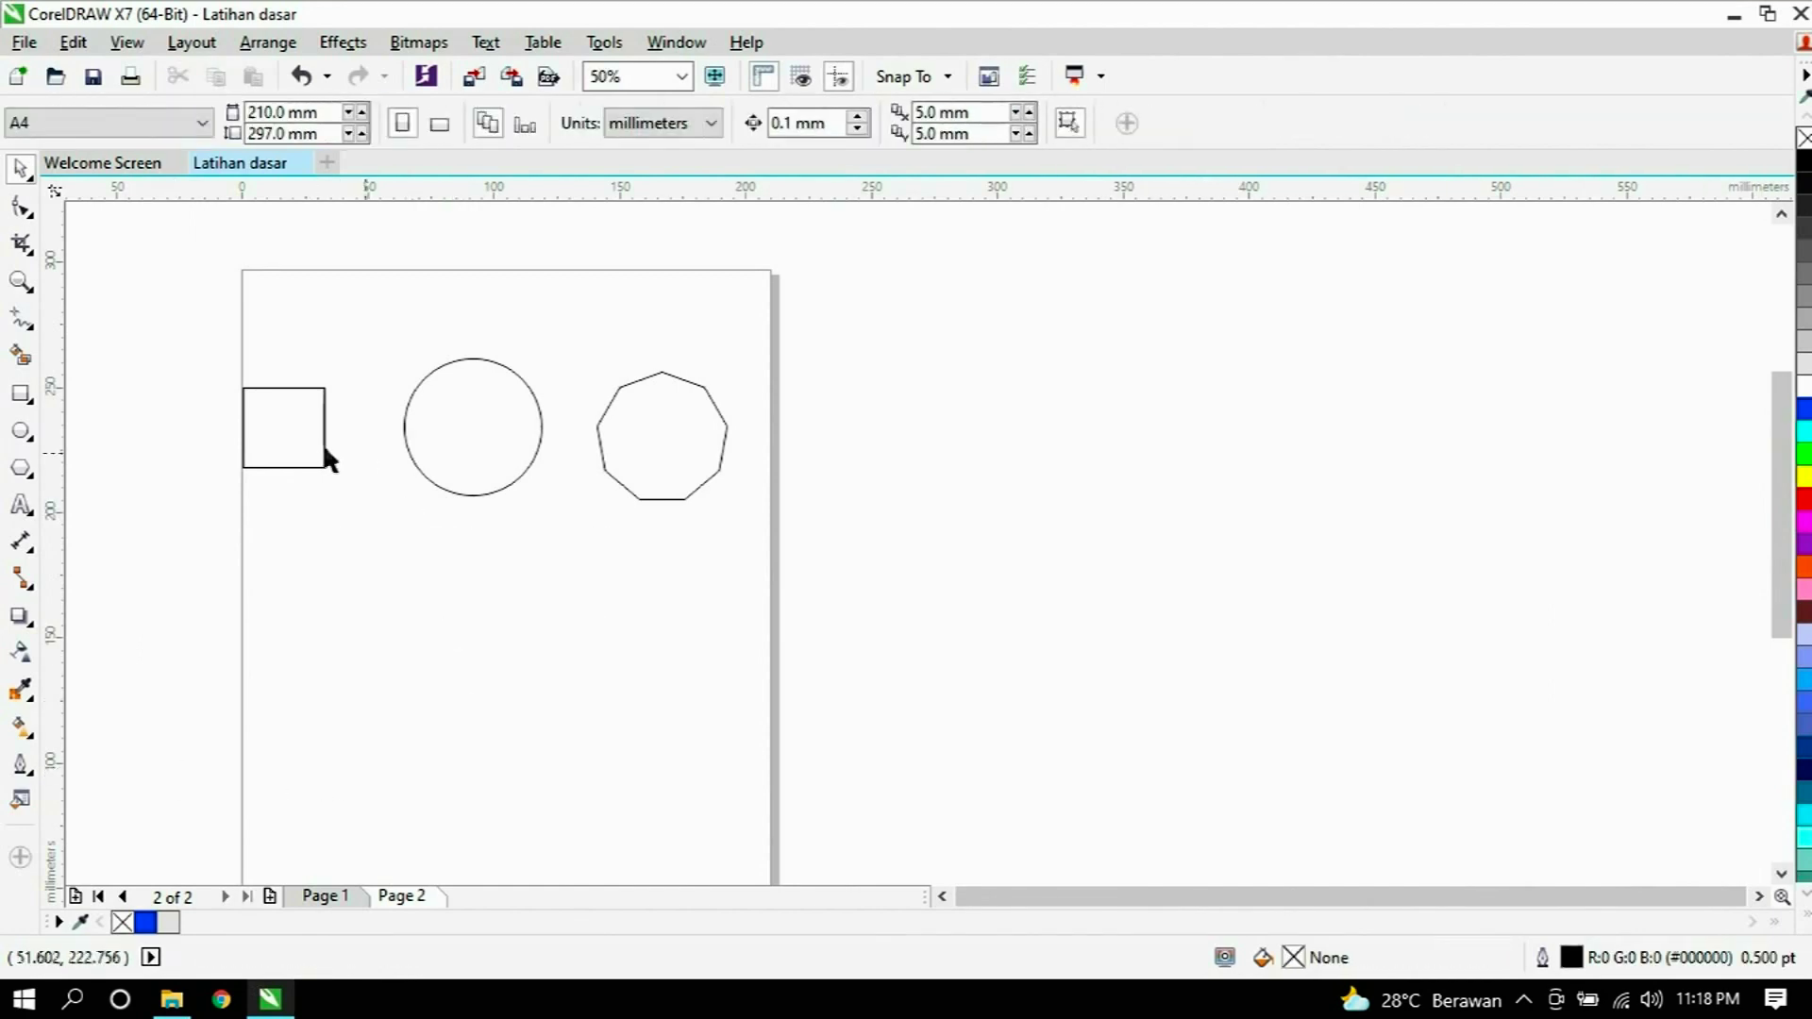
Shift the circle and polygon slightly left and place a copy of the small square below them.
left_click(303, 439)
left_click(469, 445)
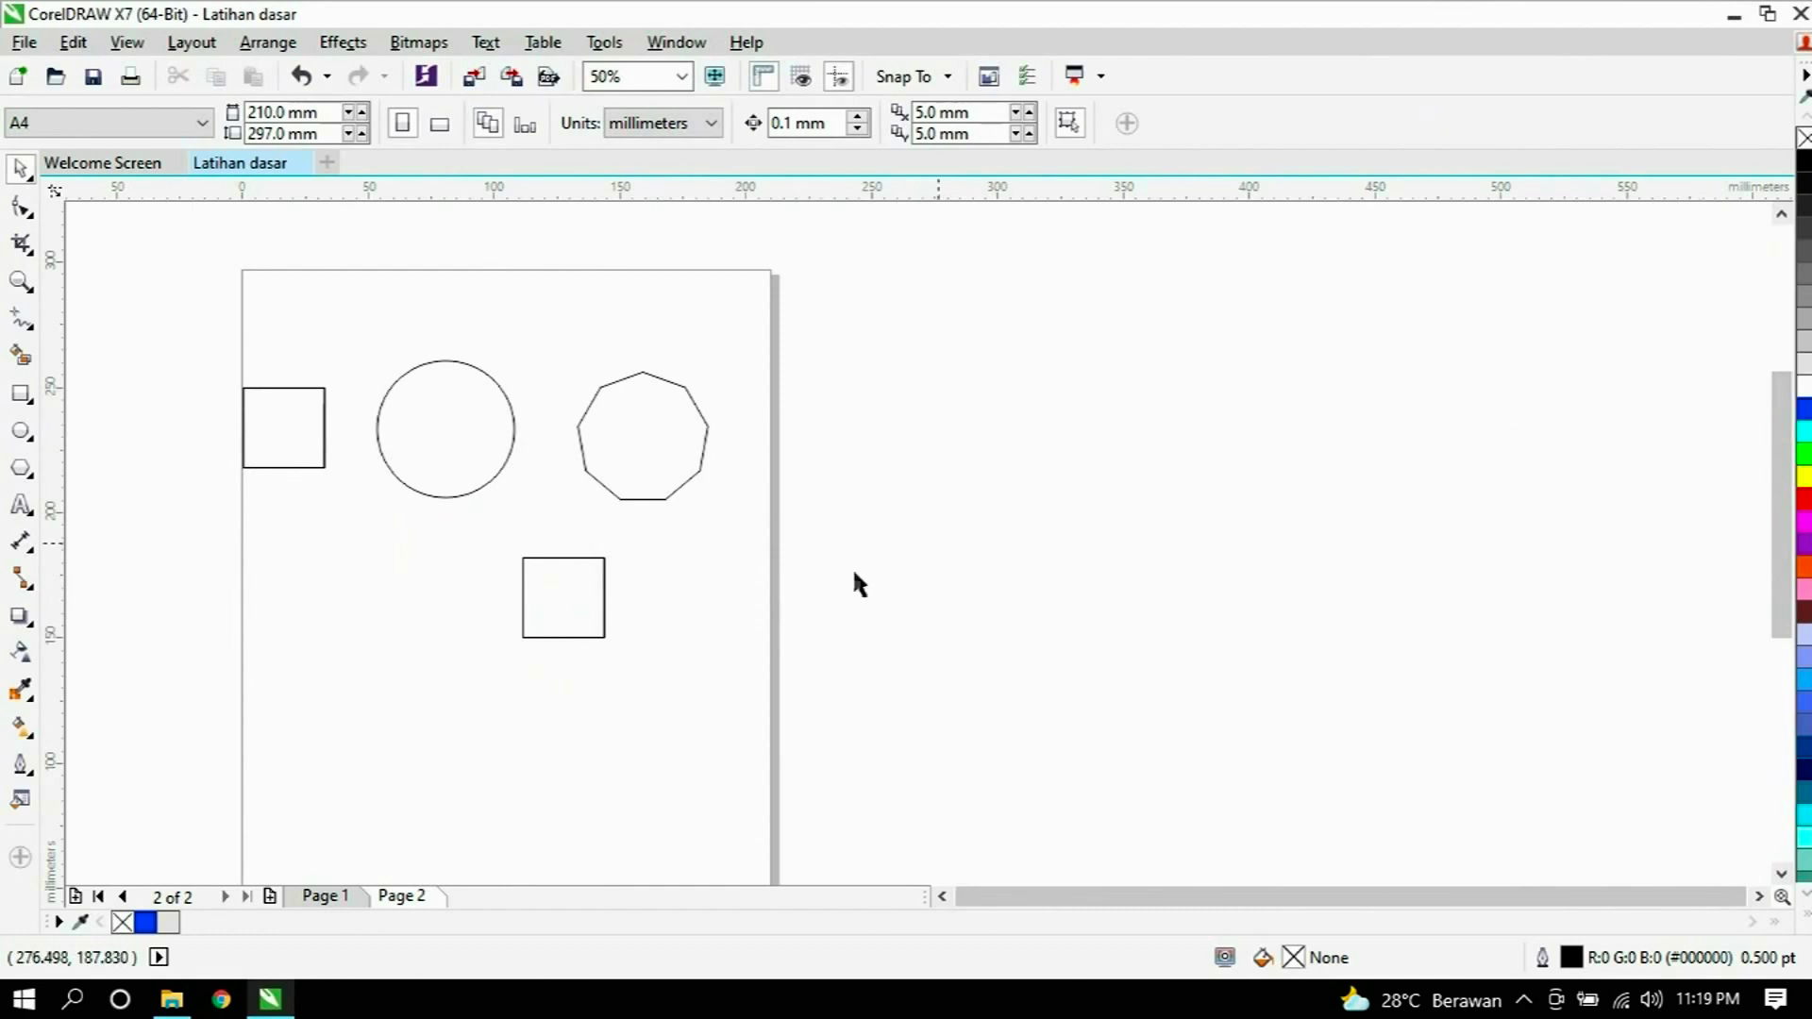
Enlarge the copied square proportionally to about 59 × 58 mm and set its outline width to 2.0 pt.
left_click(561, 606)
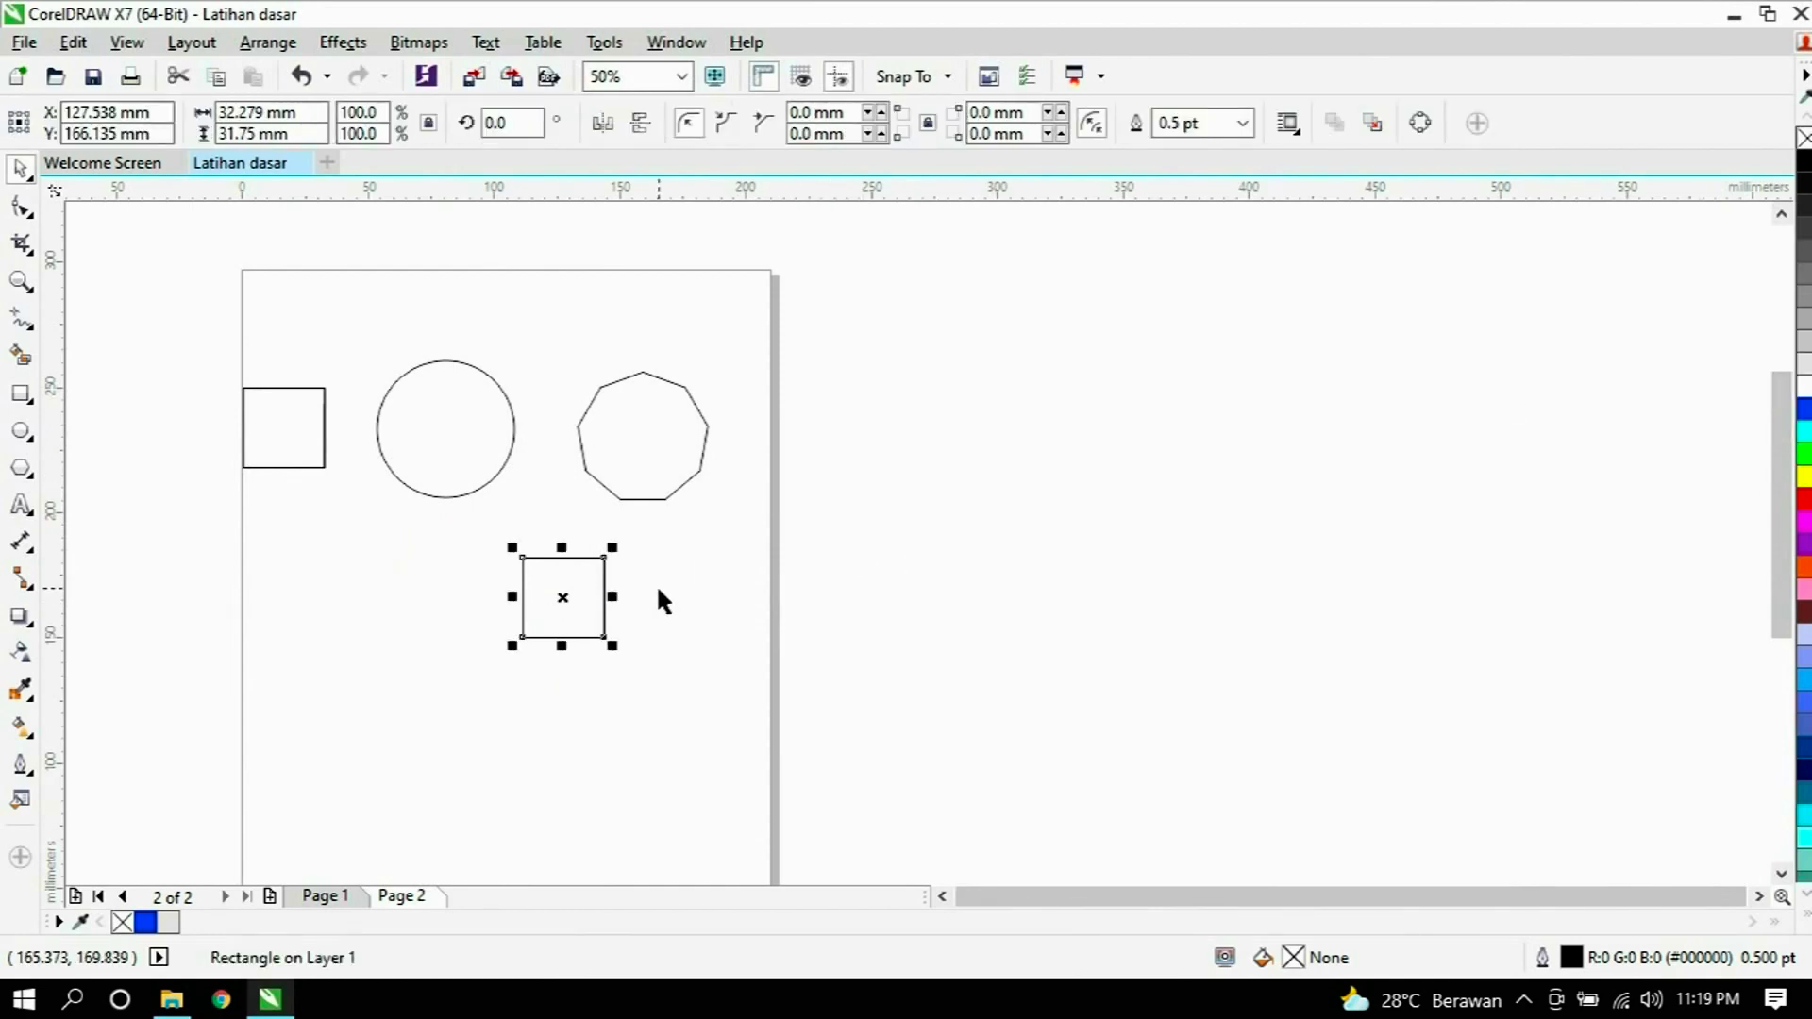
left_click_drag(612, 645, 678, 734)
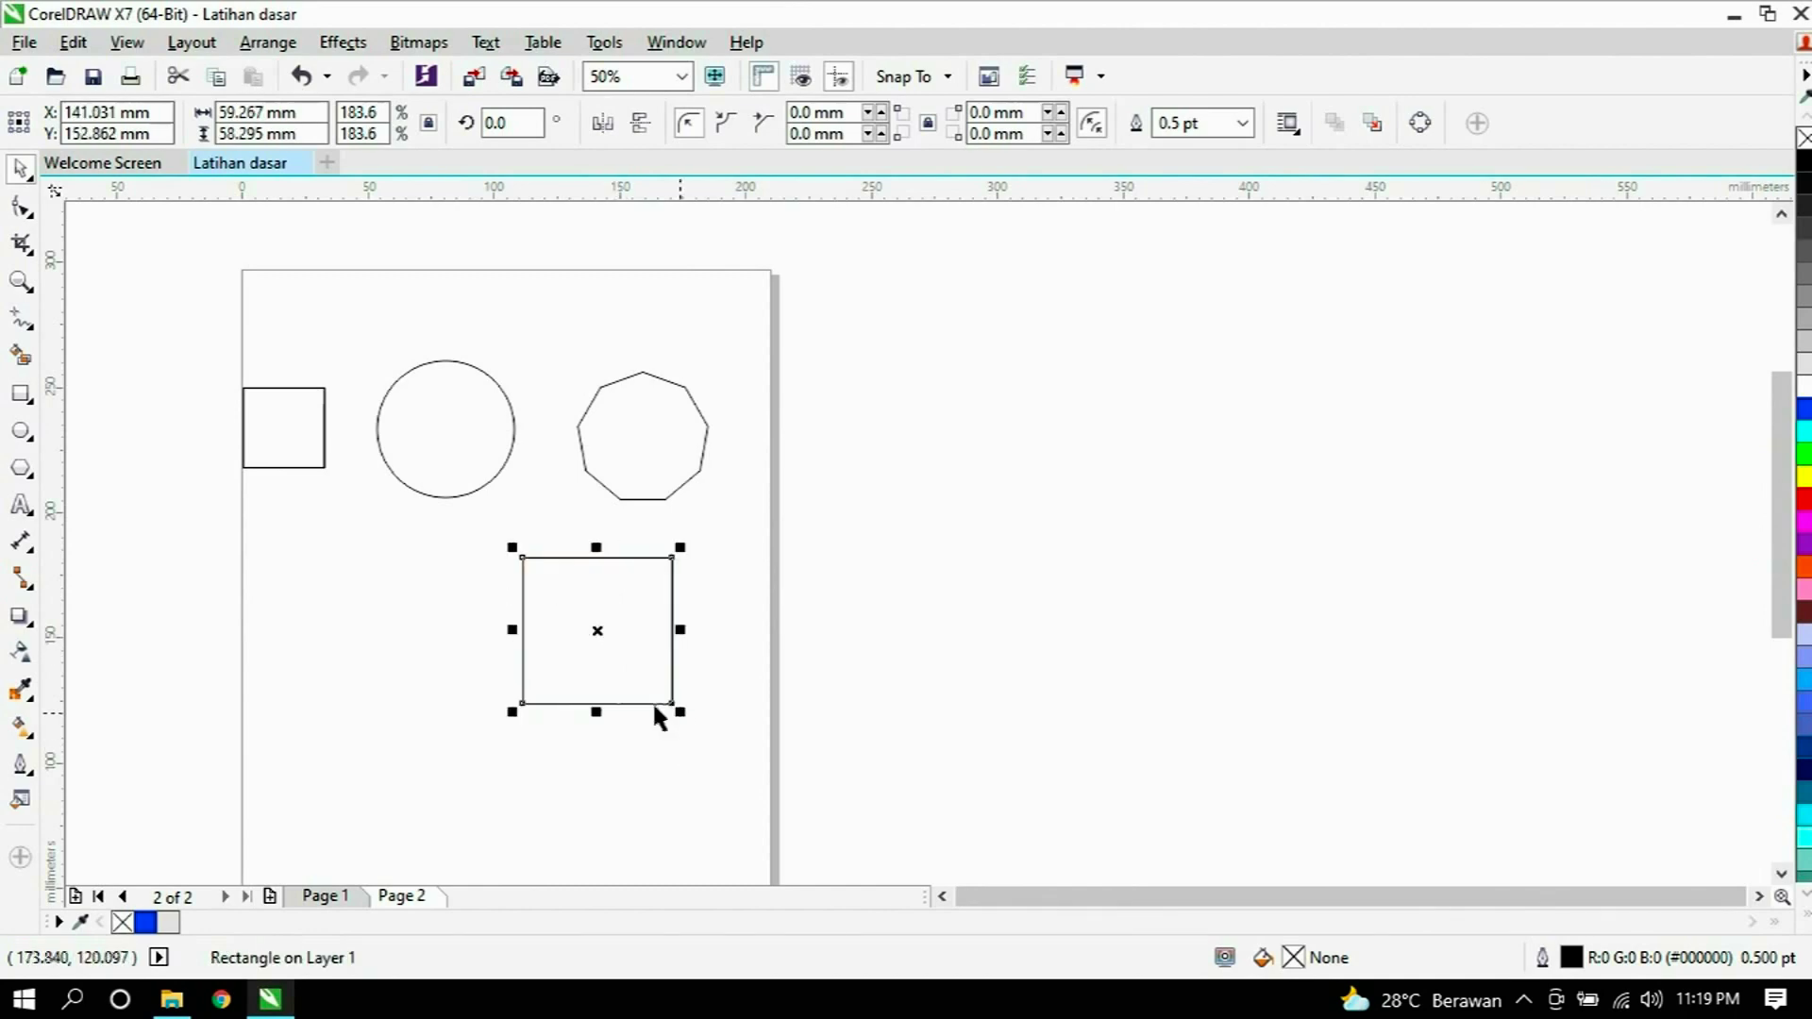
scroll(605, 675, "up", 1)
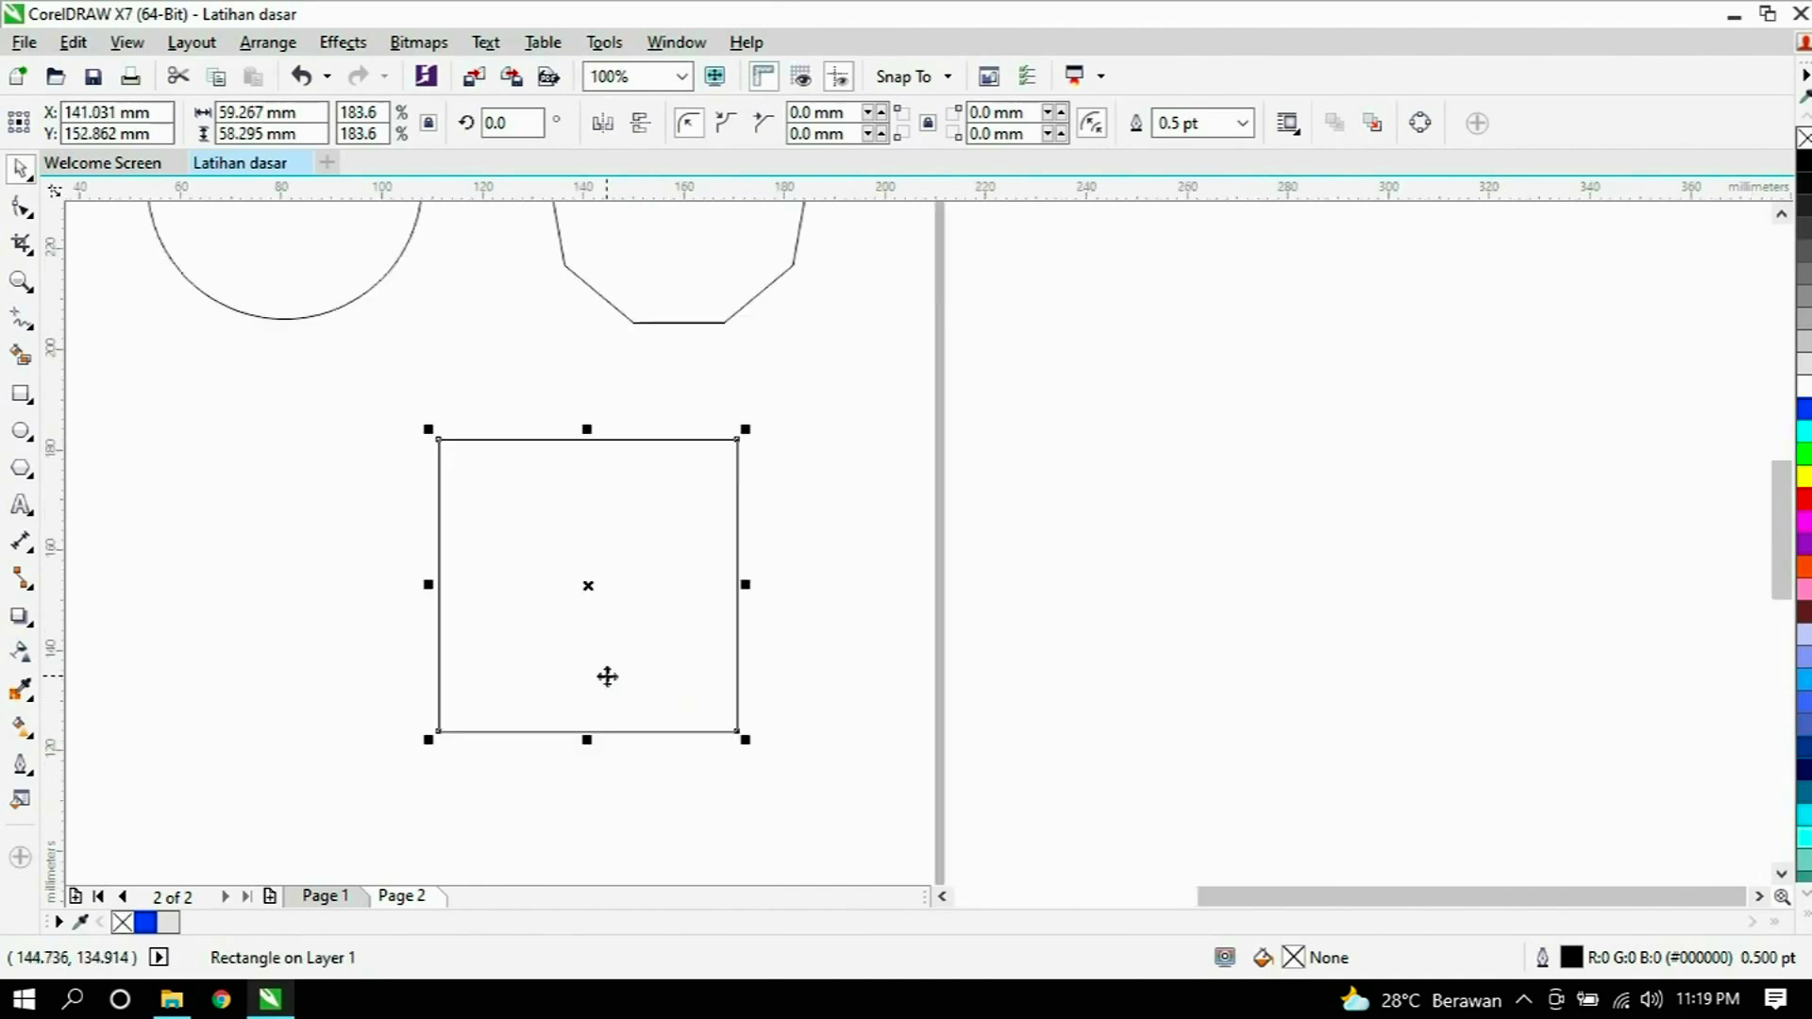
left_click(772, 410)
left_click(736, 441)
left_click(1238, 126)
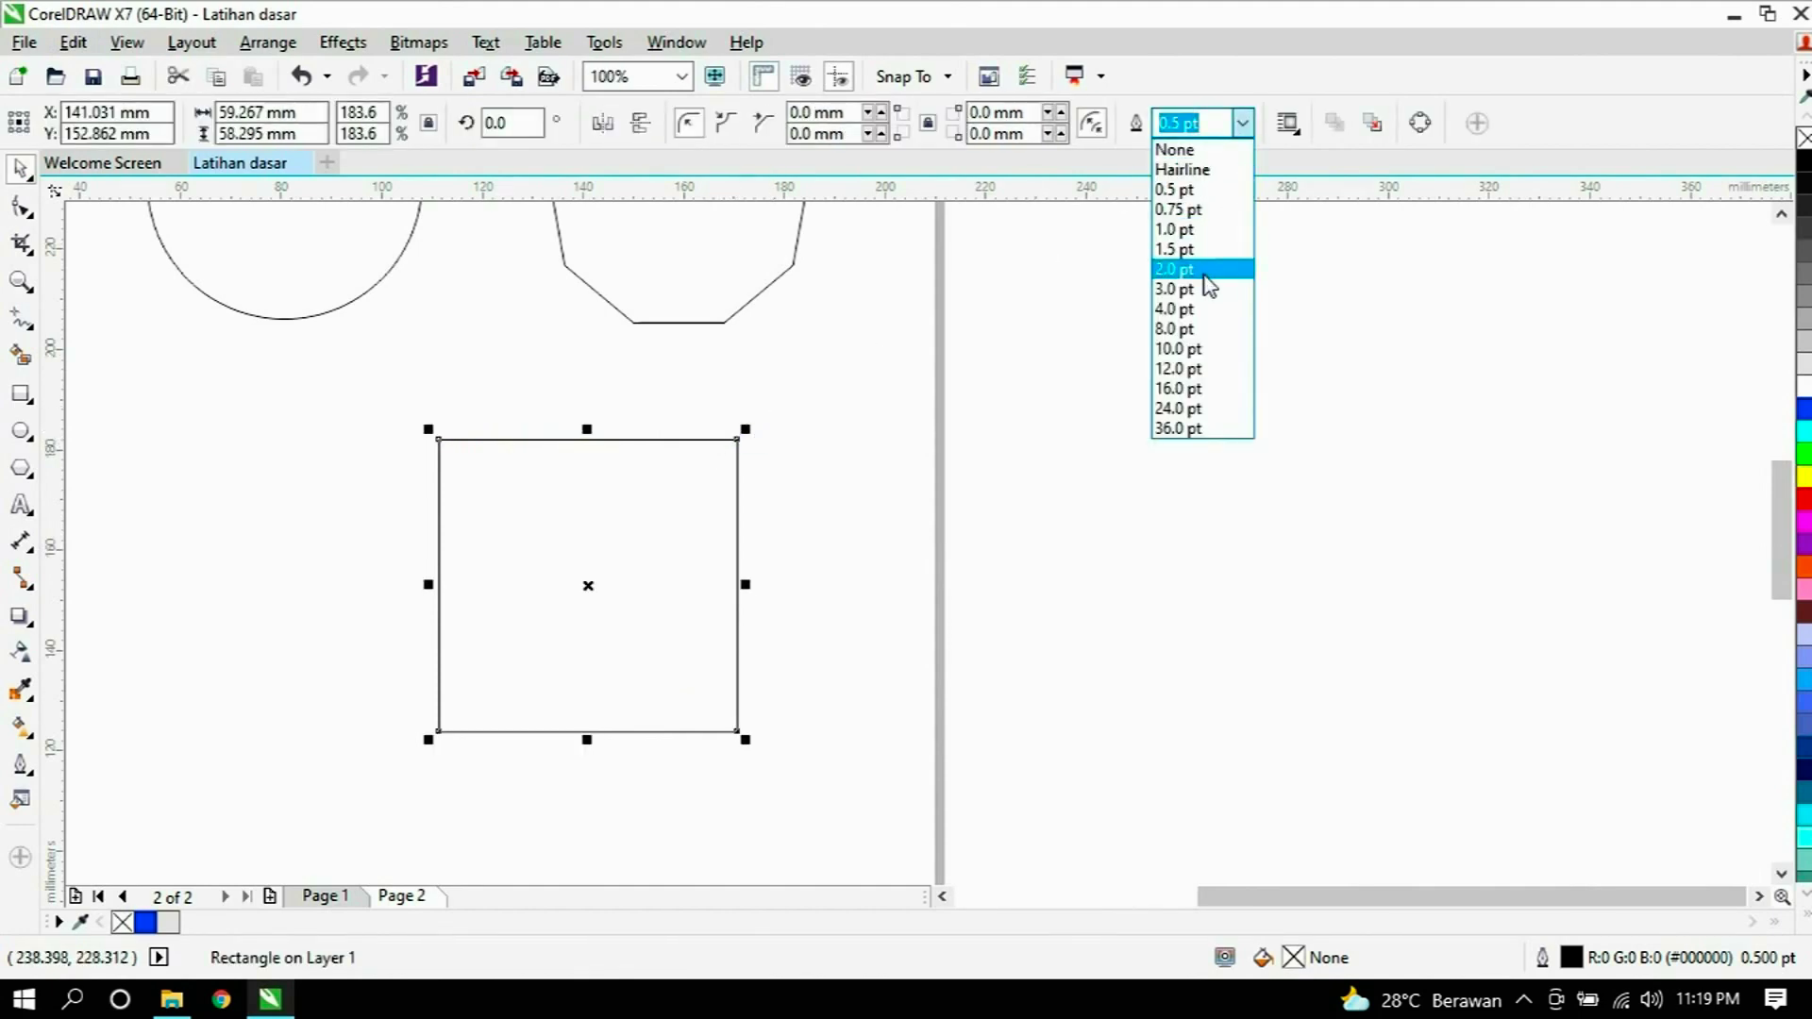
left_click(1180, 270)
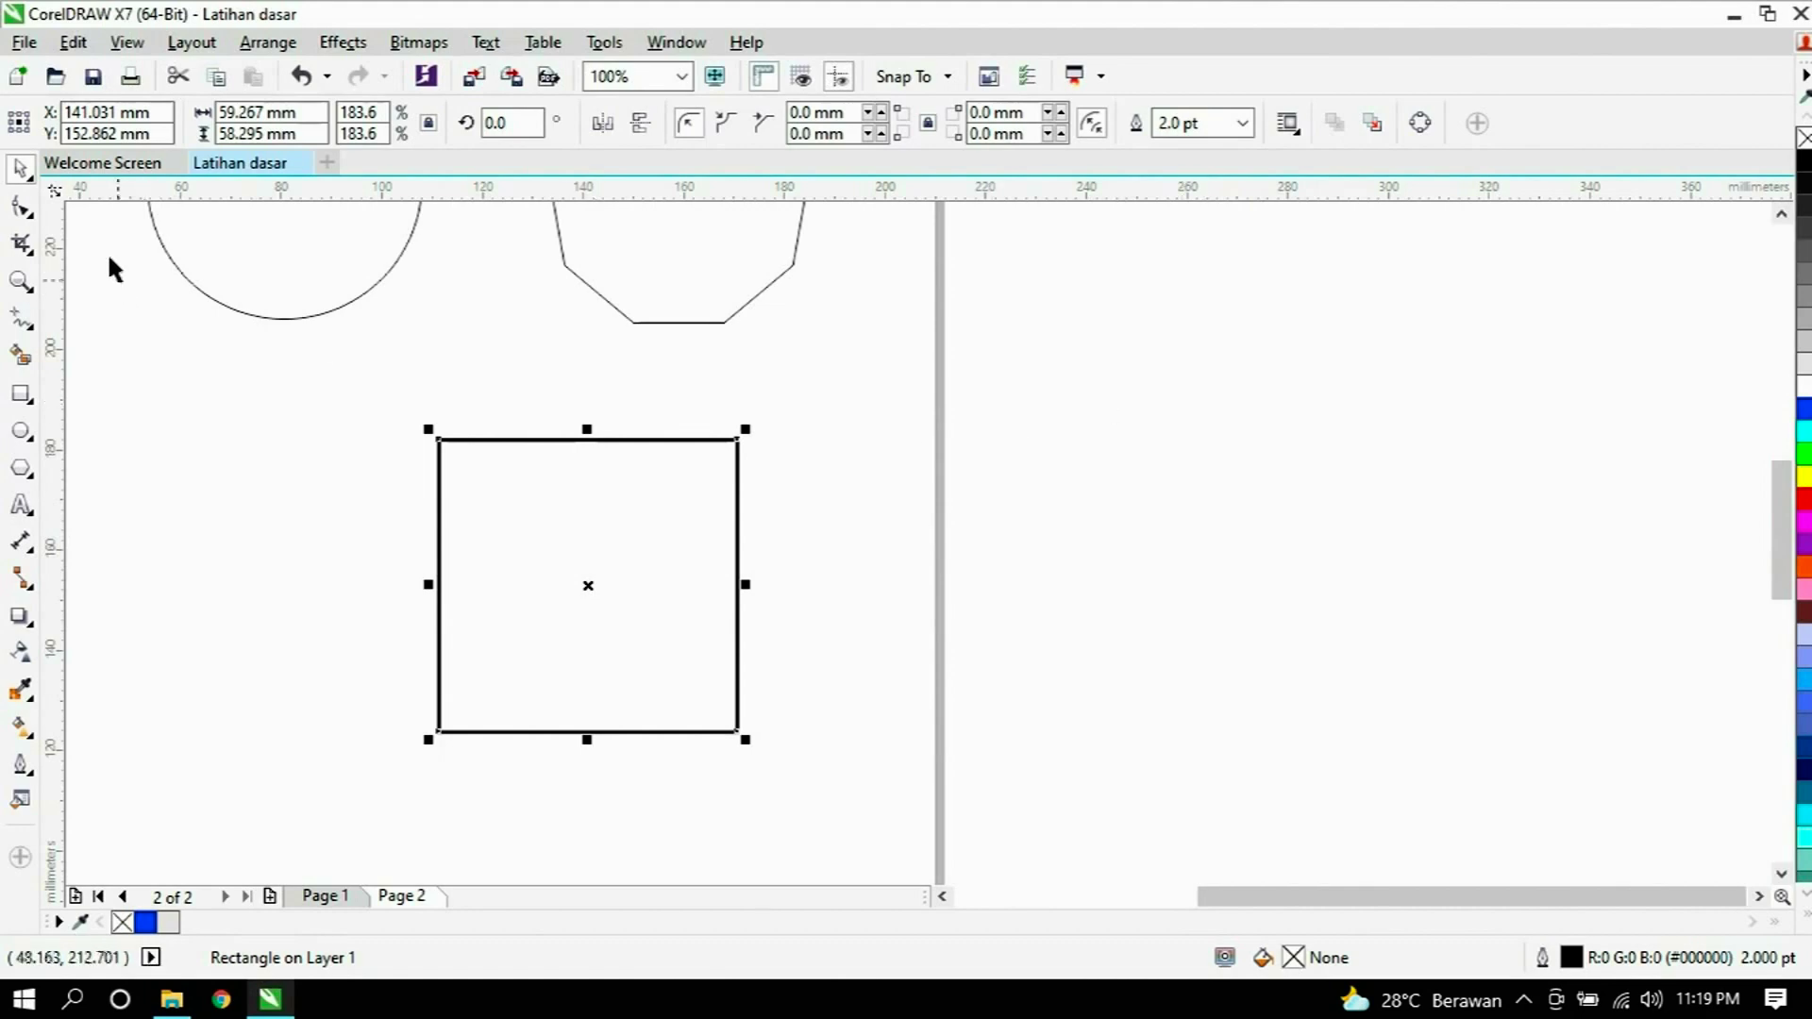
Fill the enlarged square with pure green (#00FF00).
left_click(570, 463)
left_click(639, 497)
left_click(678, 515)
left_click(742, 458)
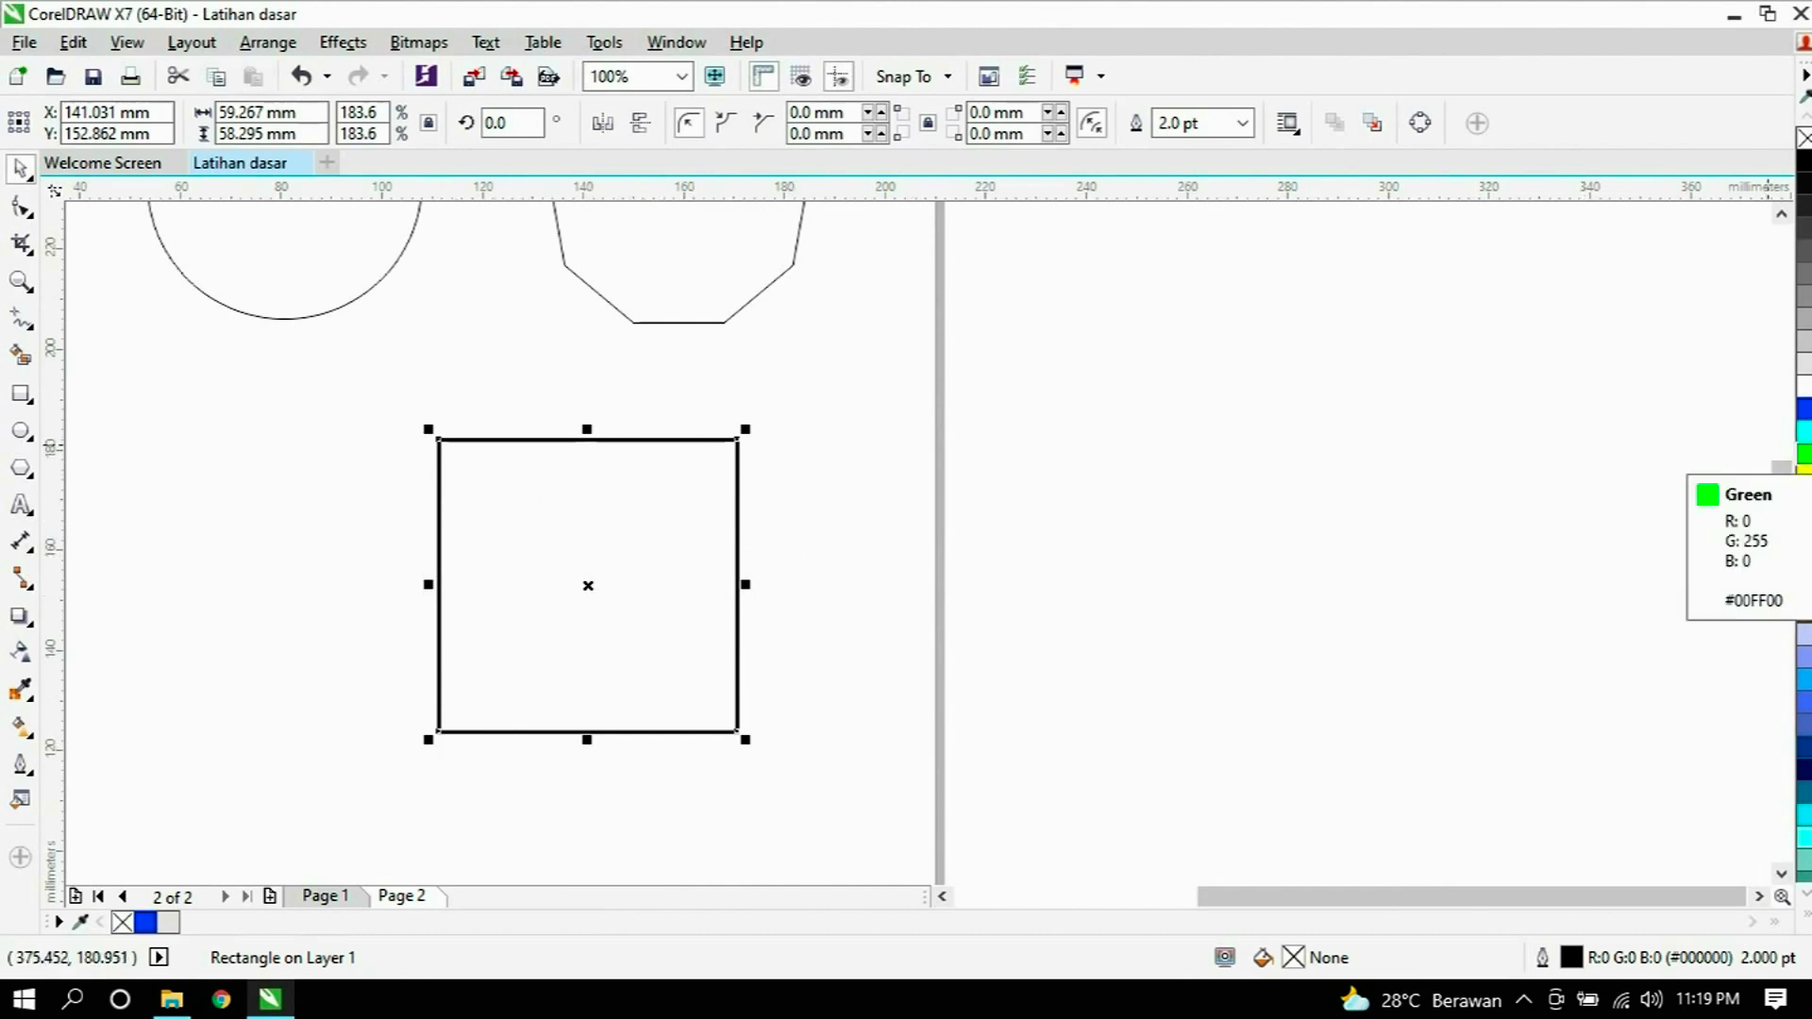
left_click(1804, 455)
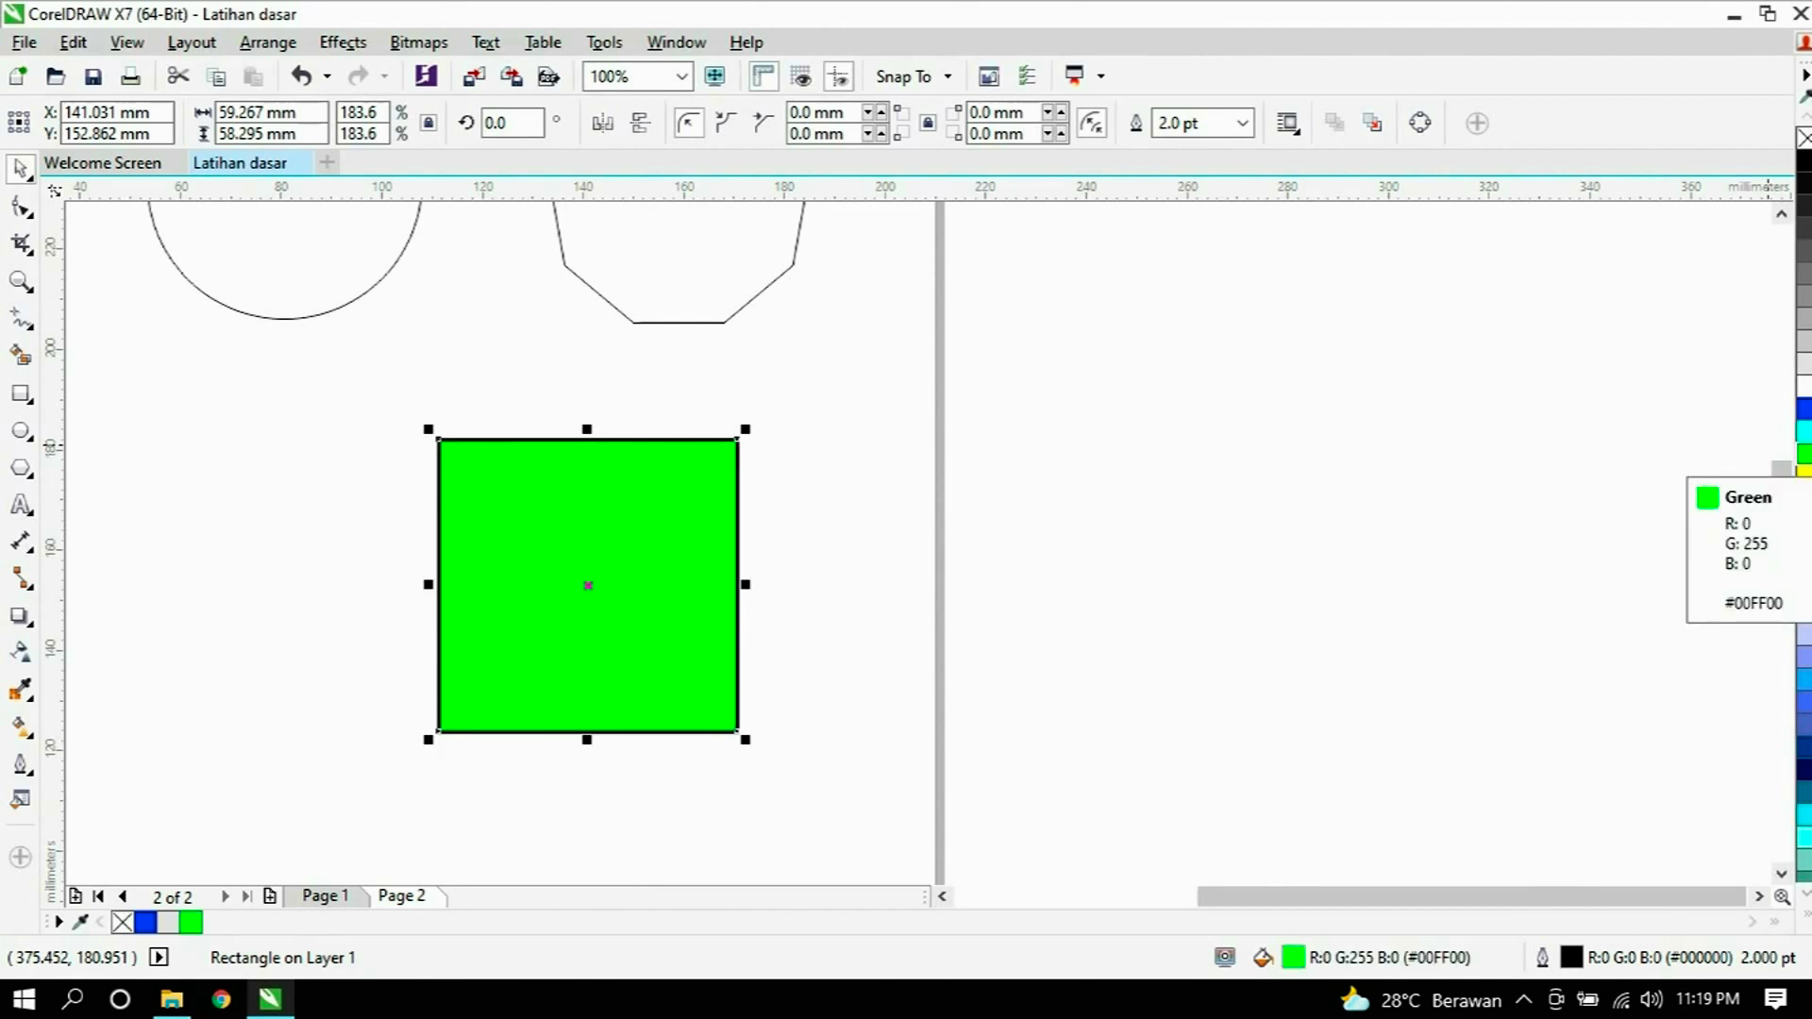
left_click(1424, 607)
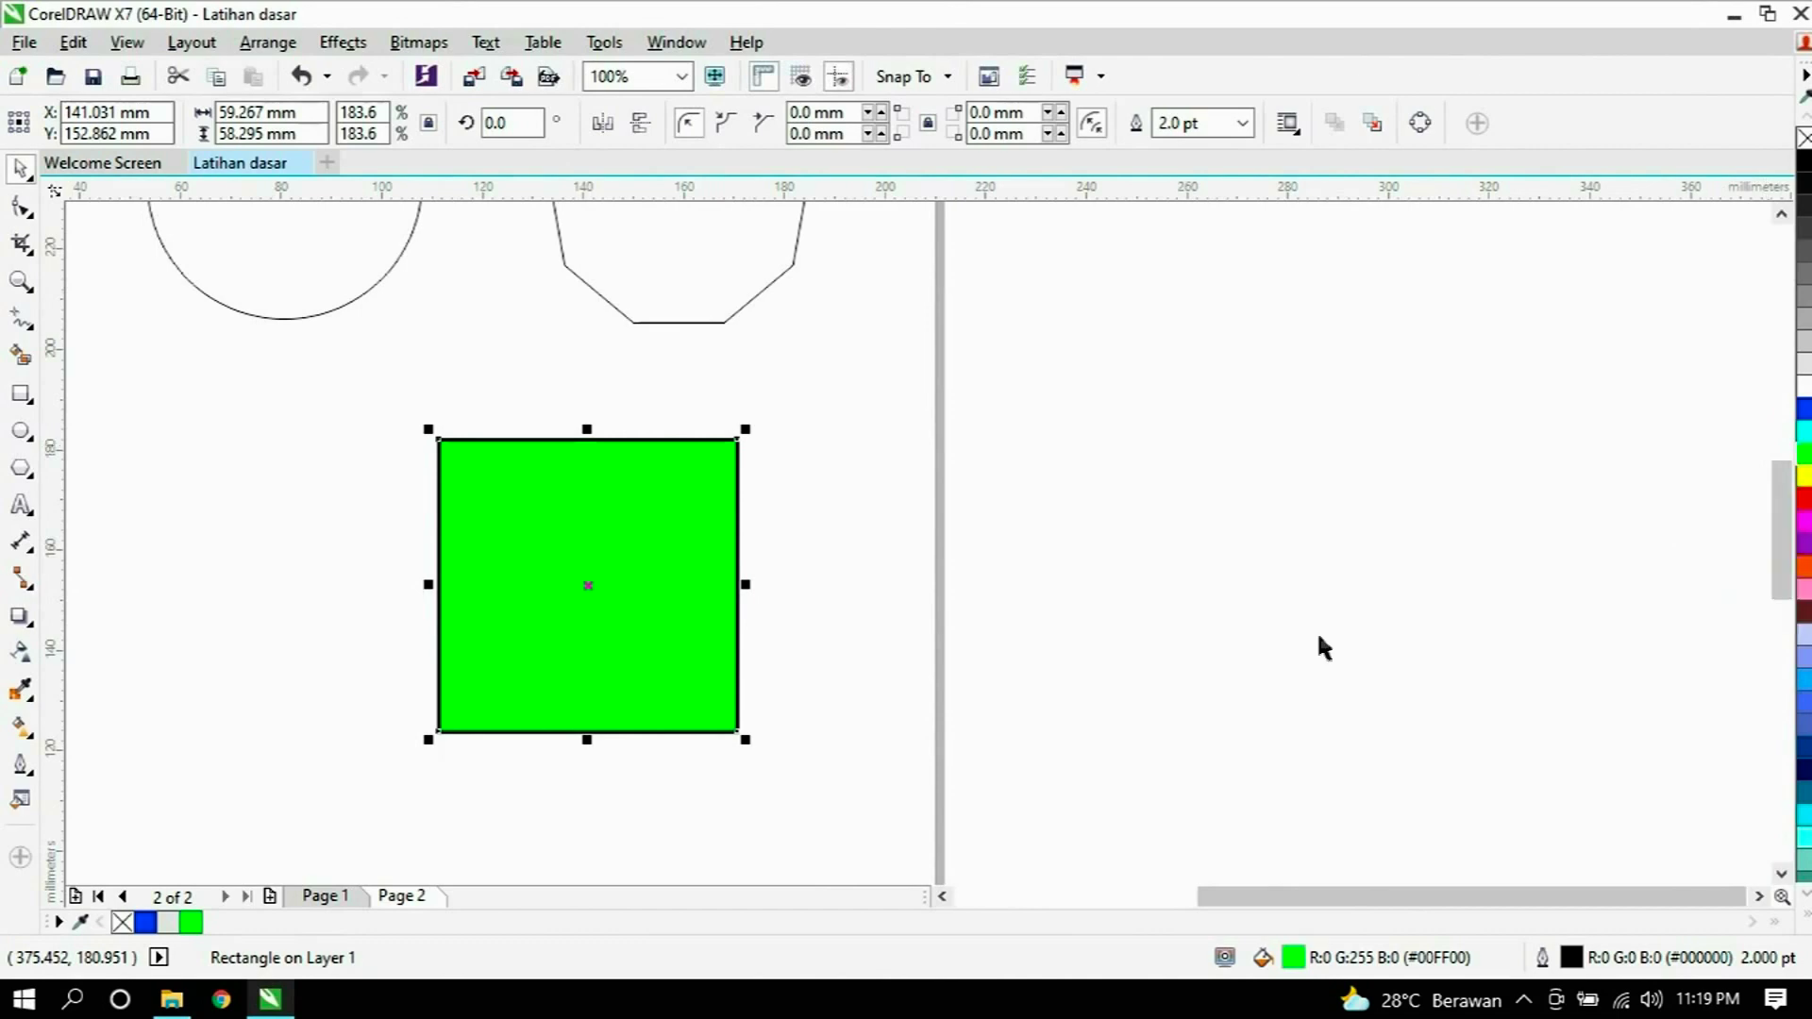
Open the shades of green for the square and fill it with the tint R 65, G 255, B 141.
left_click(627, 623)
left_click(1804, 454)
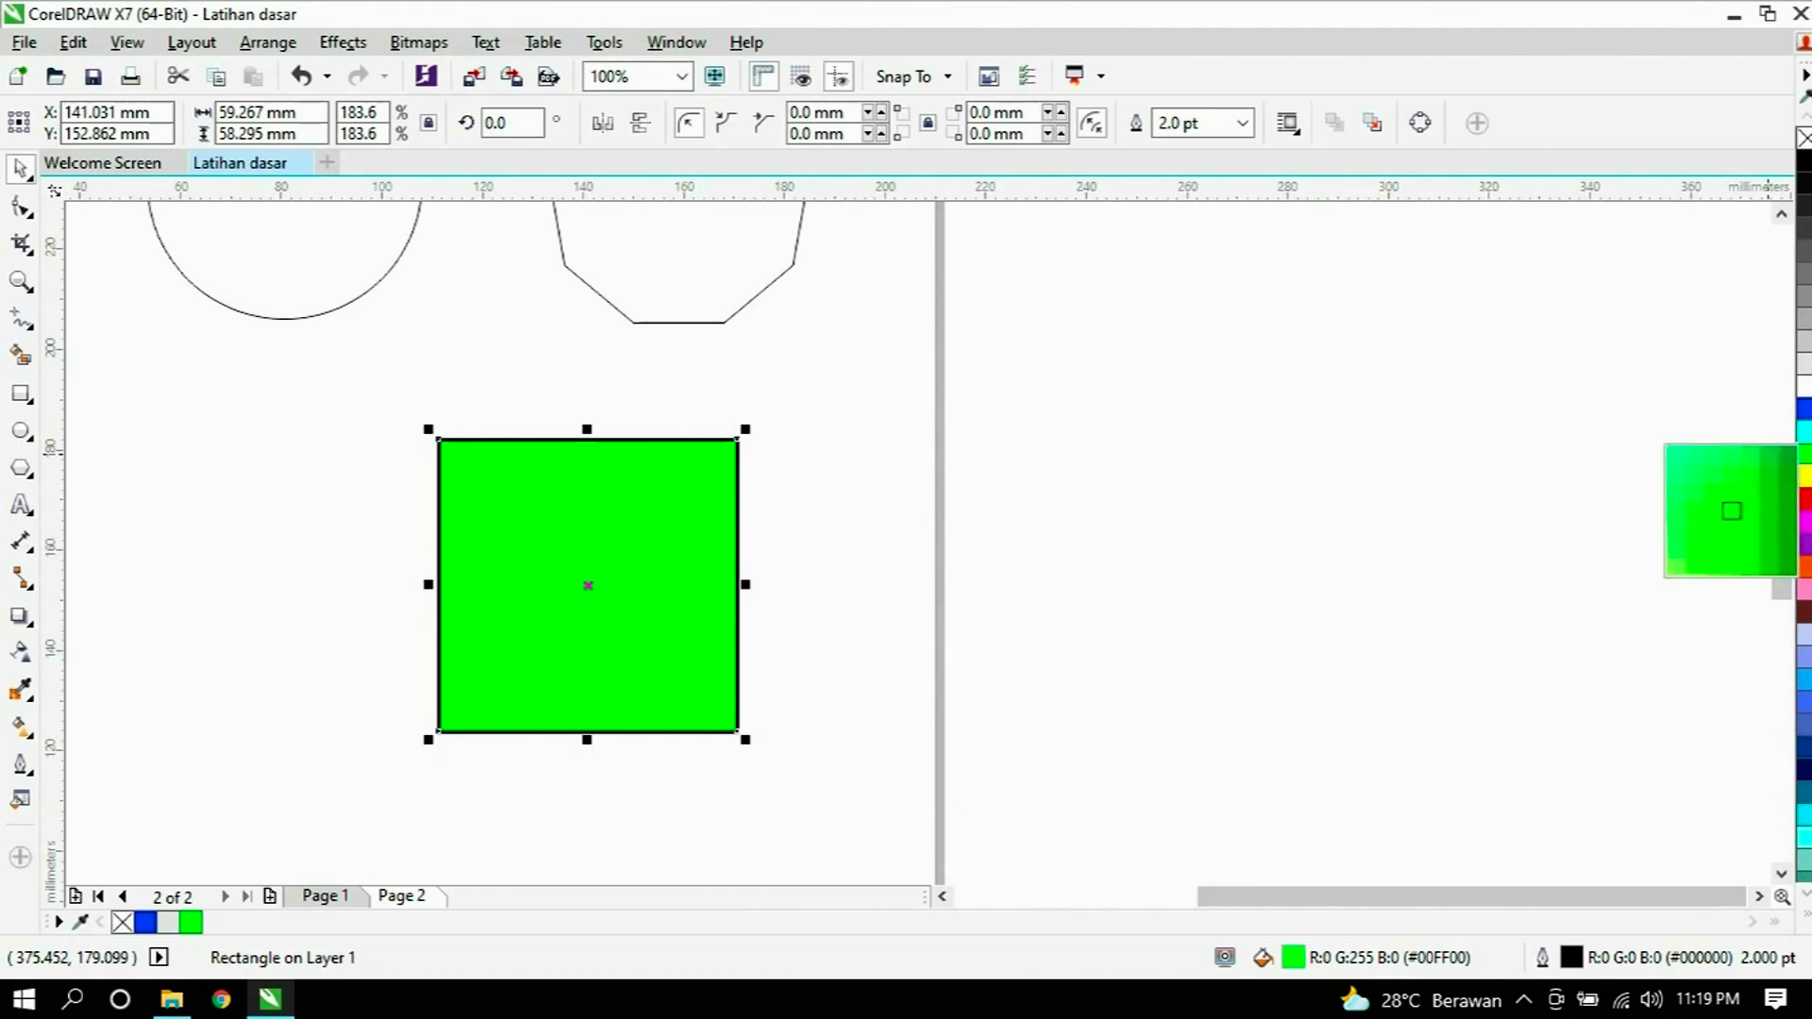
left_click(1008, 537)
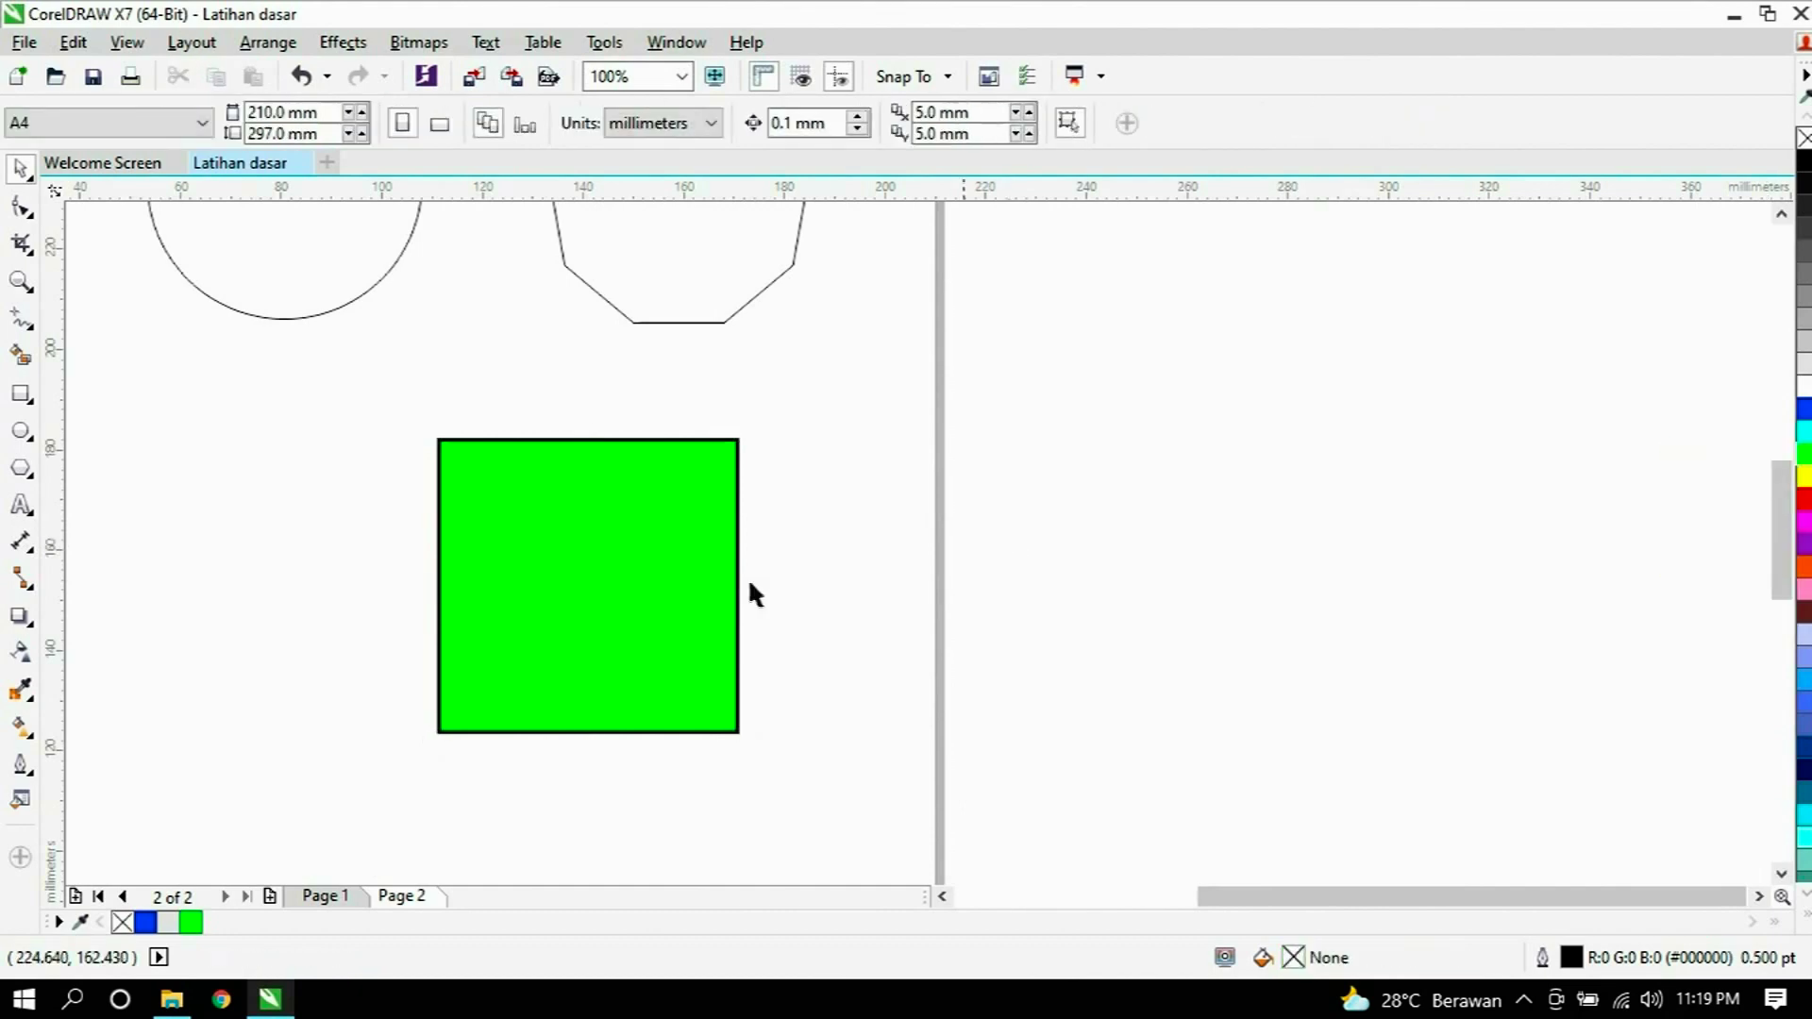
left_click(614, 609)
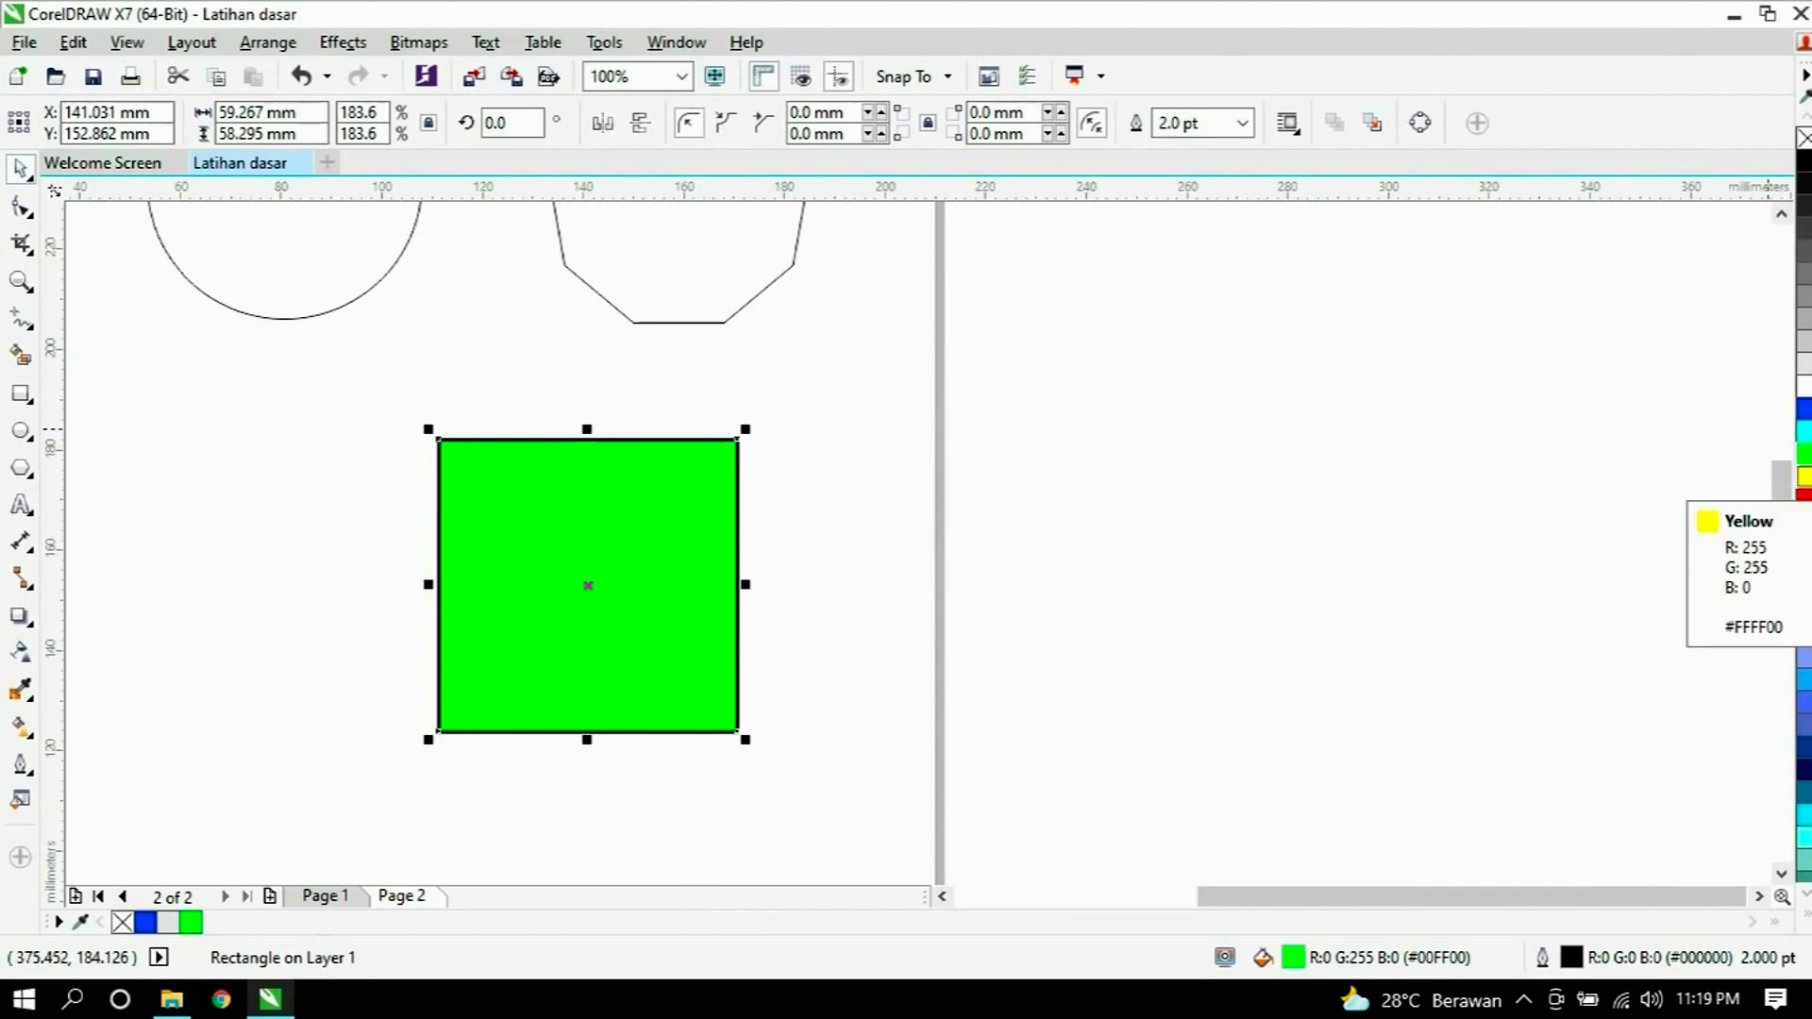
left_click(1803, 460)
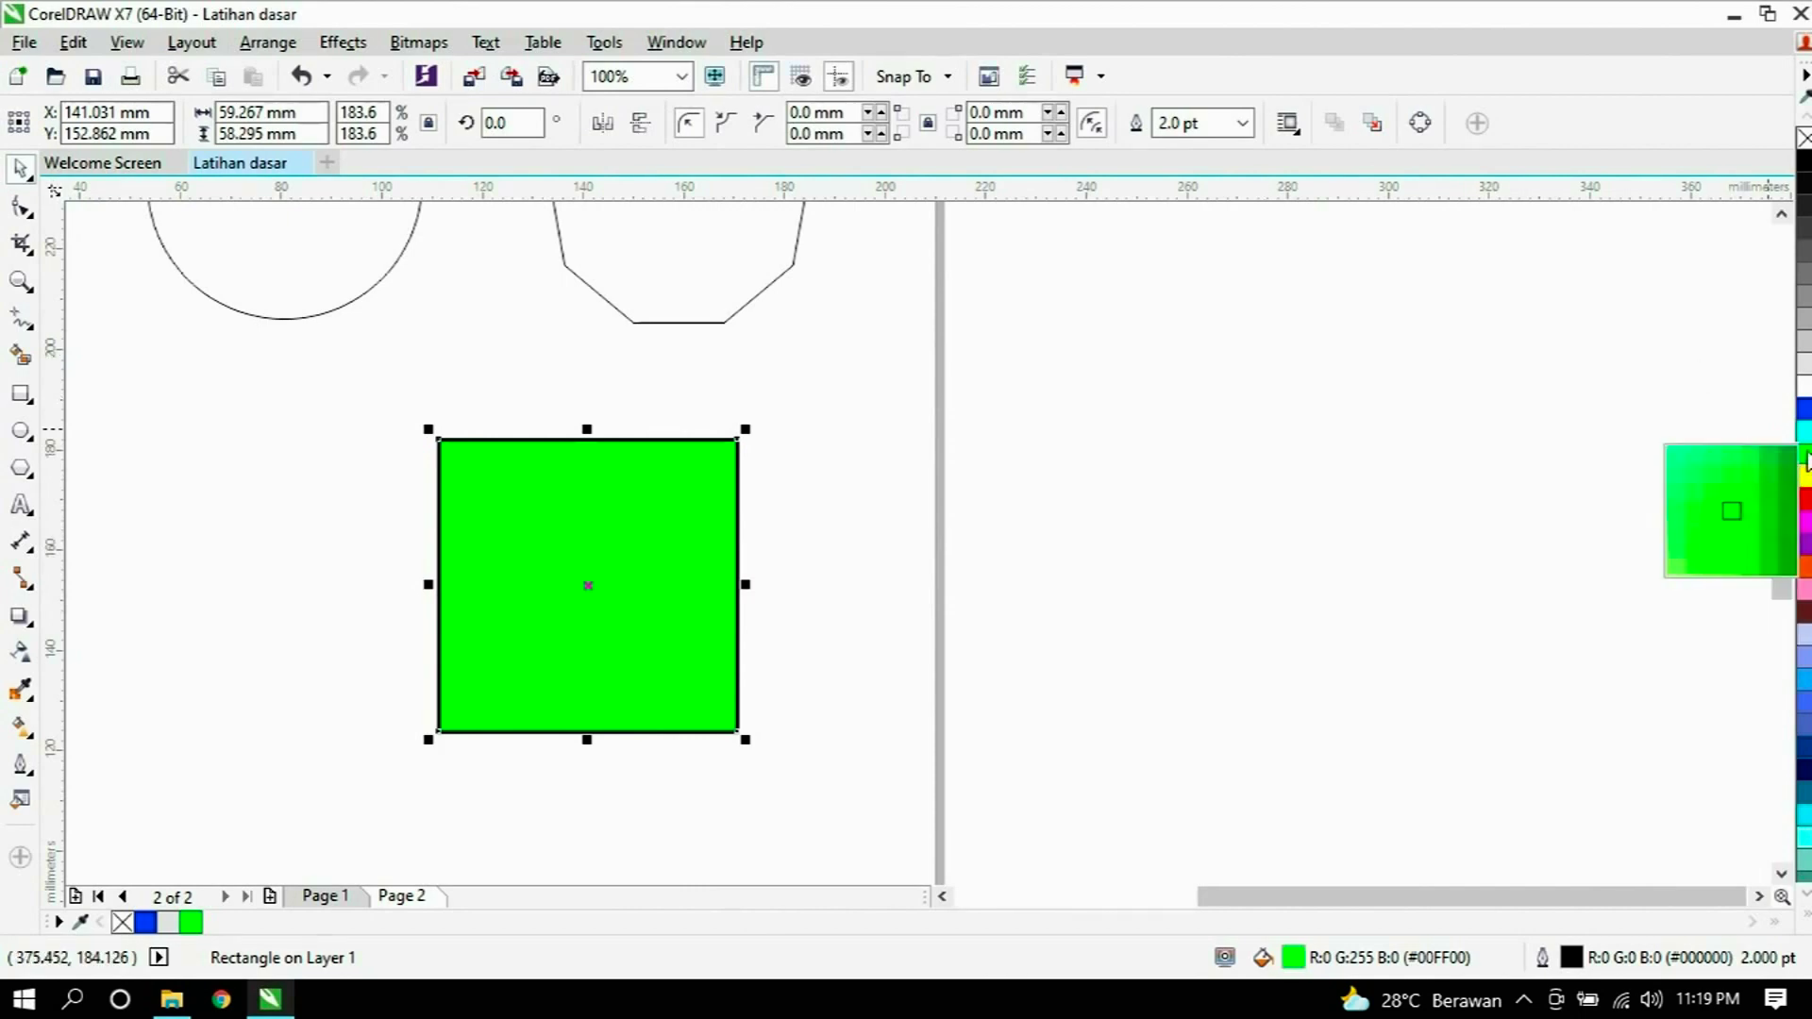
left_click(1703, 458)
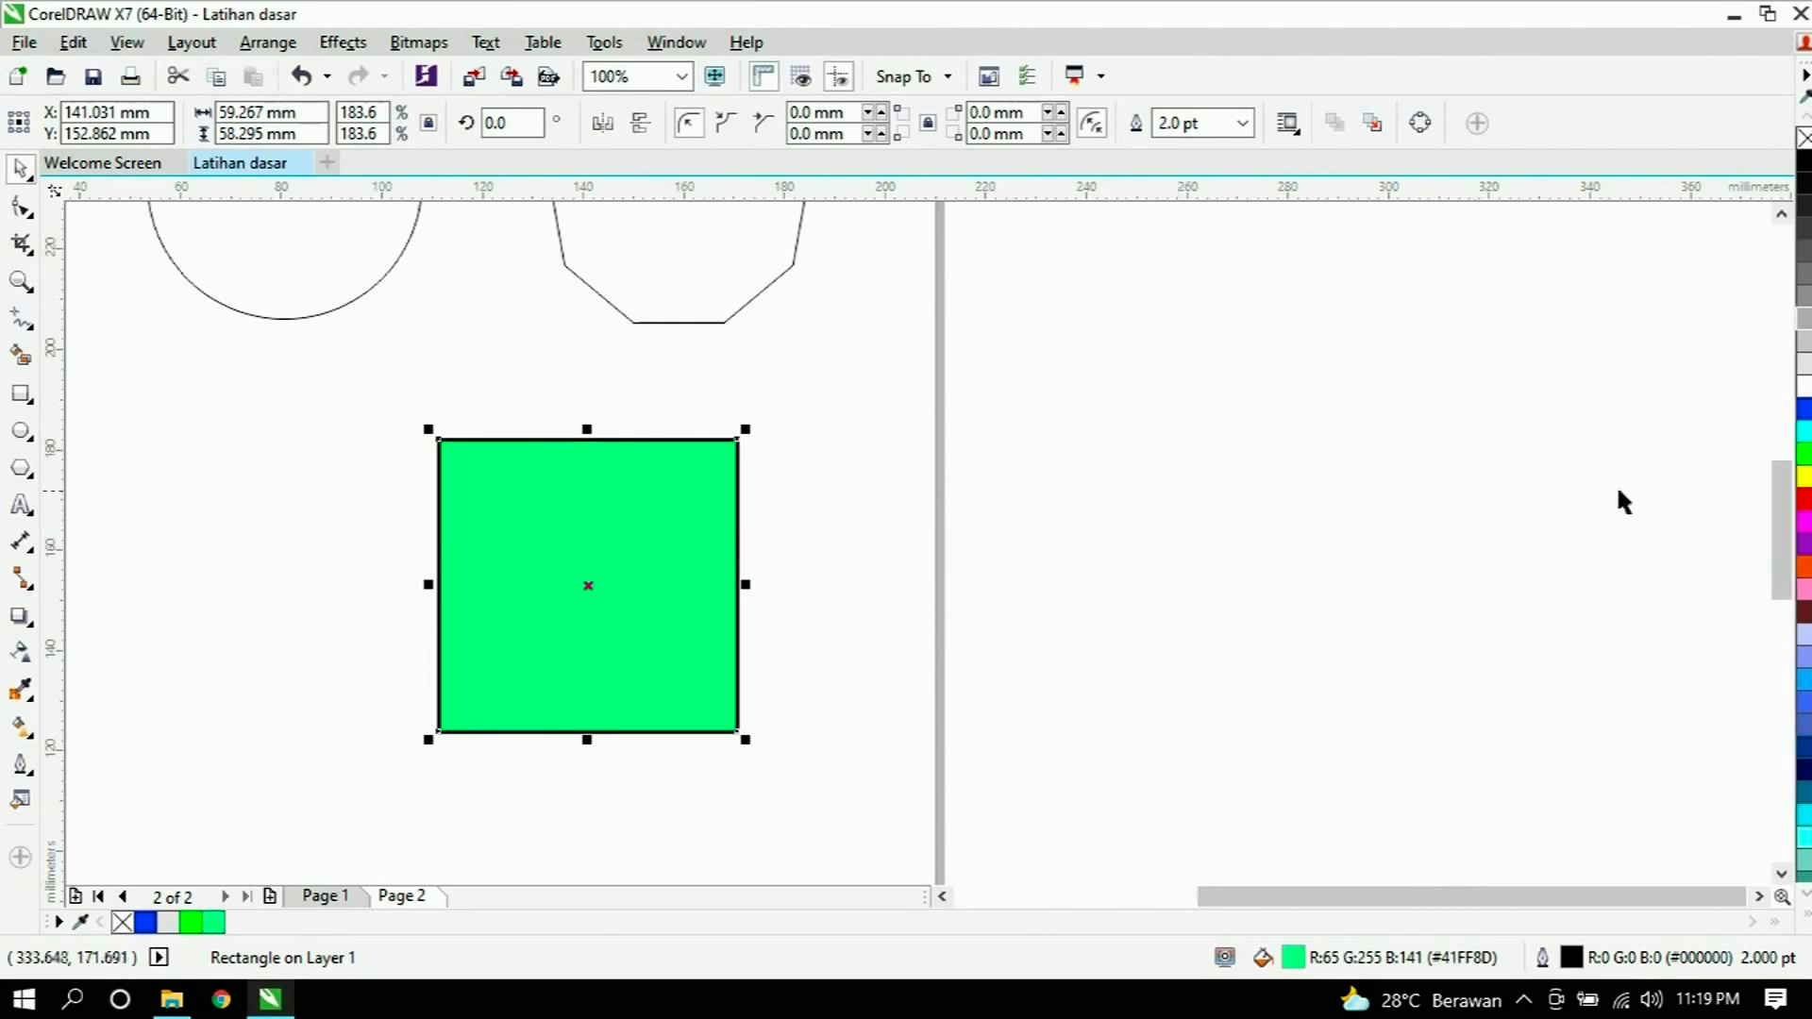
Fill the square with the darker cyan shade R 0, G 194, B 220 and deselect it.
left_click(1804, 432)
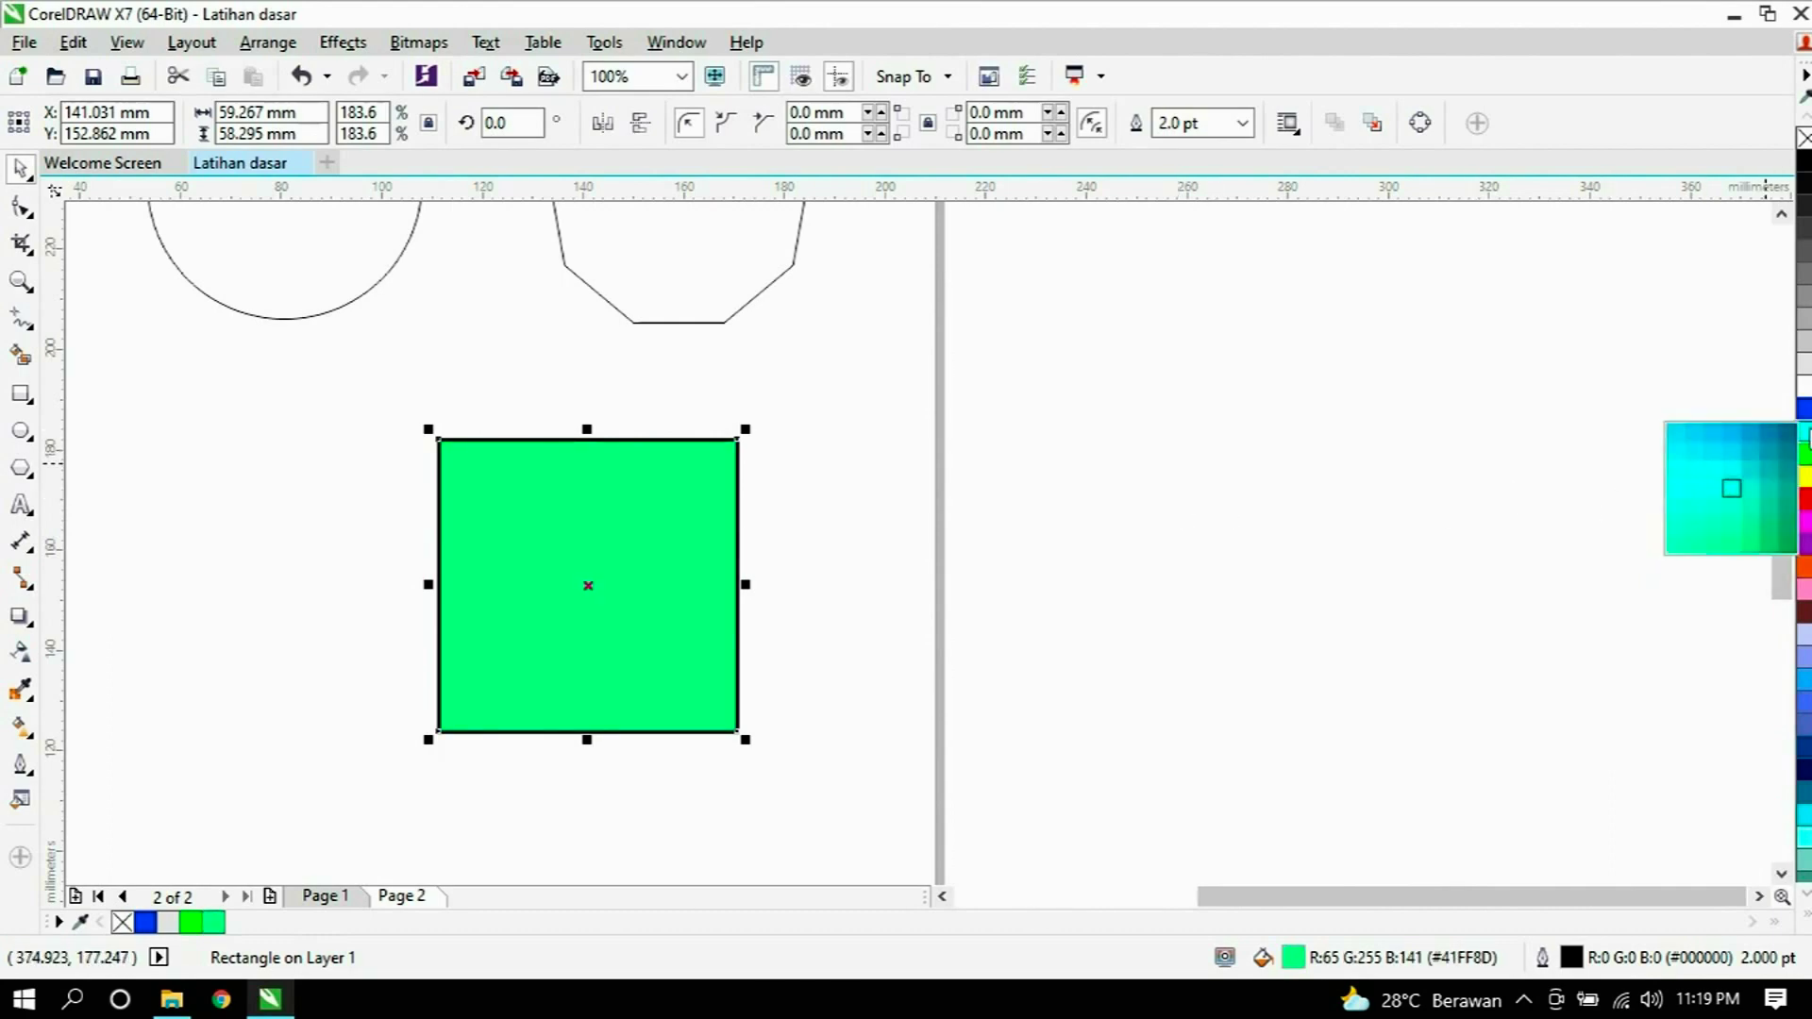
left_click(1753, 468)
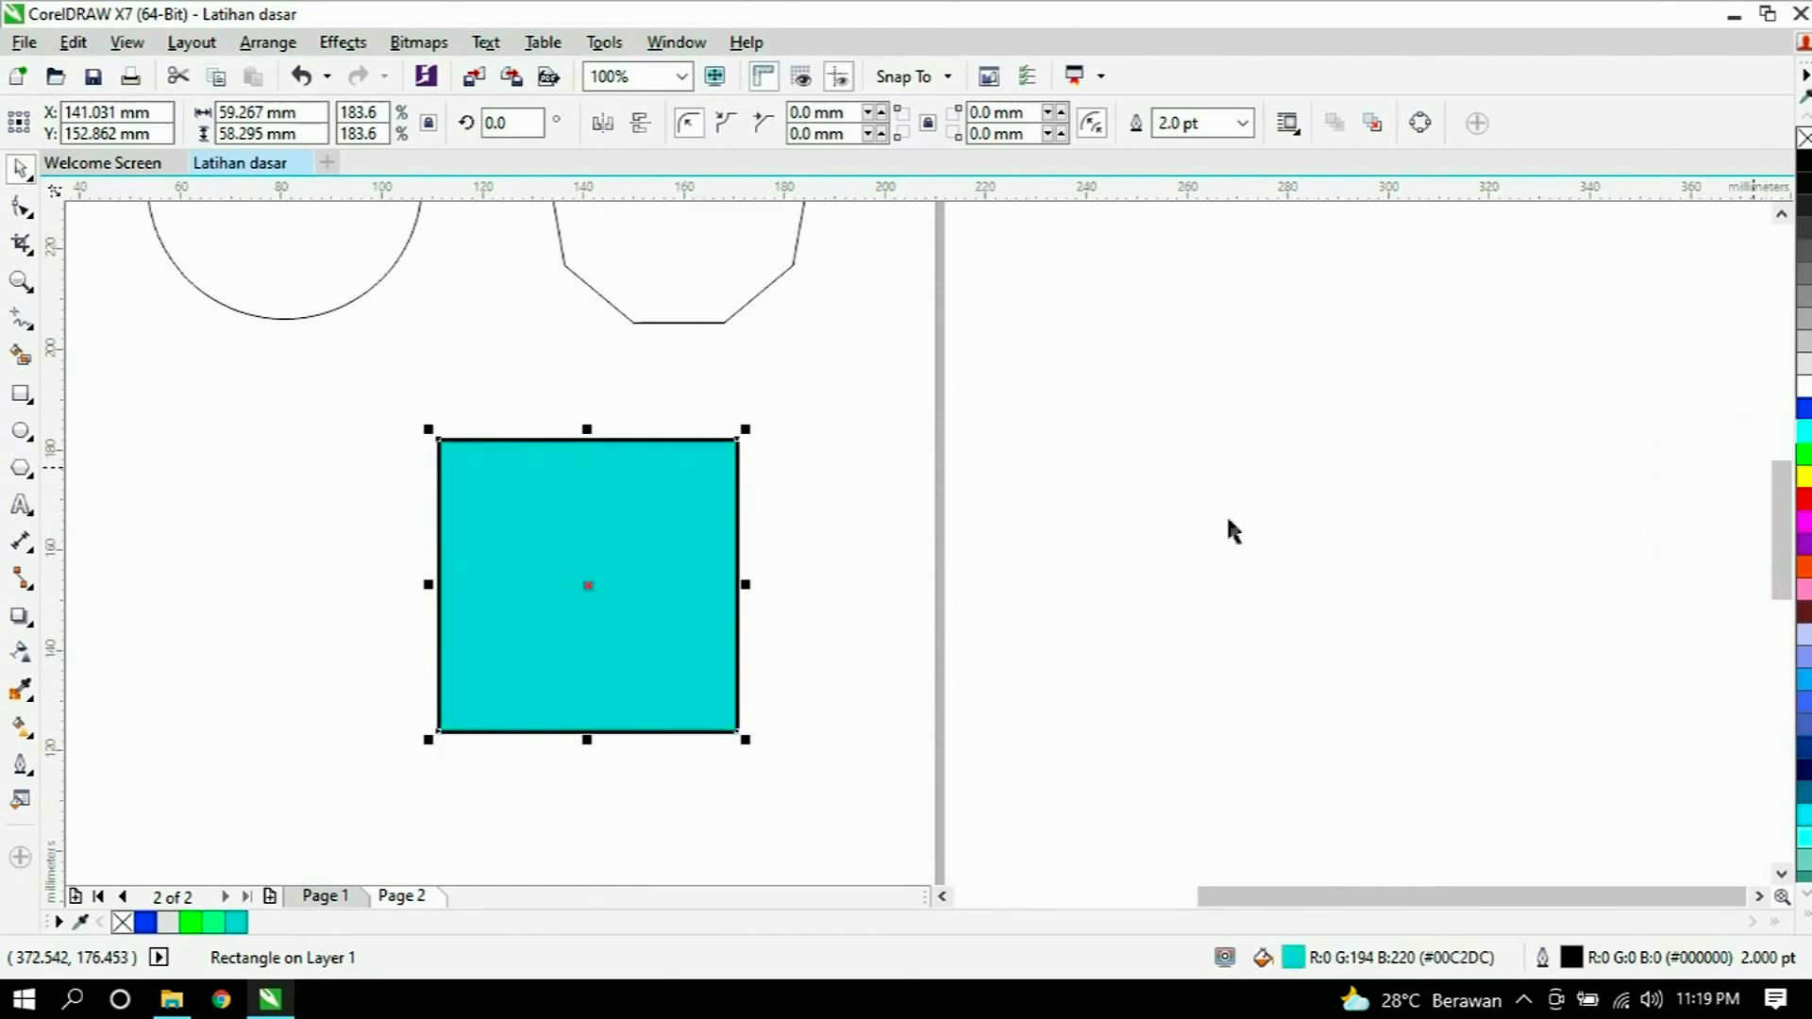
left_click(1074, 538)
left_click(734, 696)
left_click(1048, 505)
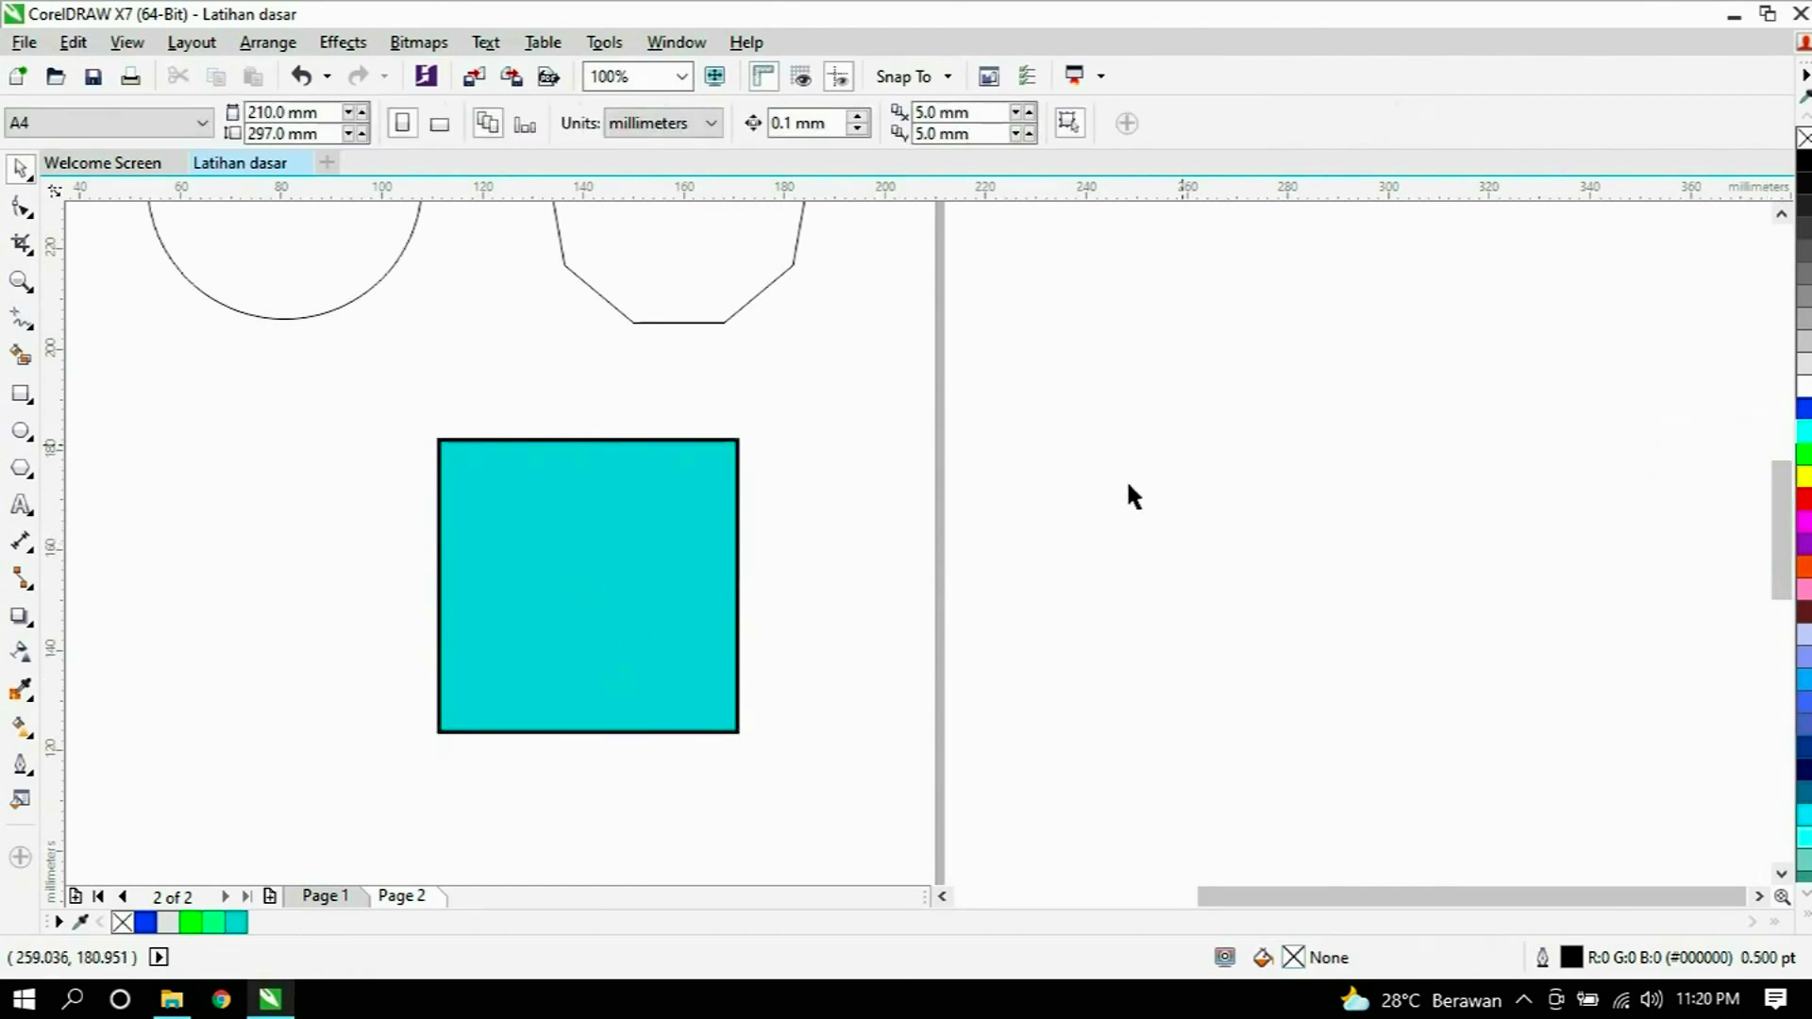
Recolour the cyan square's outline with blue (#0000FF), red and purple (R 153, G 0, B 204) in turn.
left_click(687, 496)
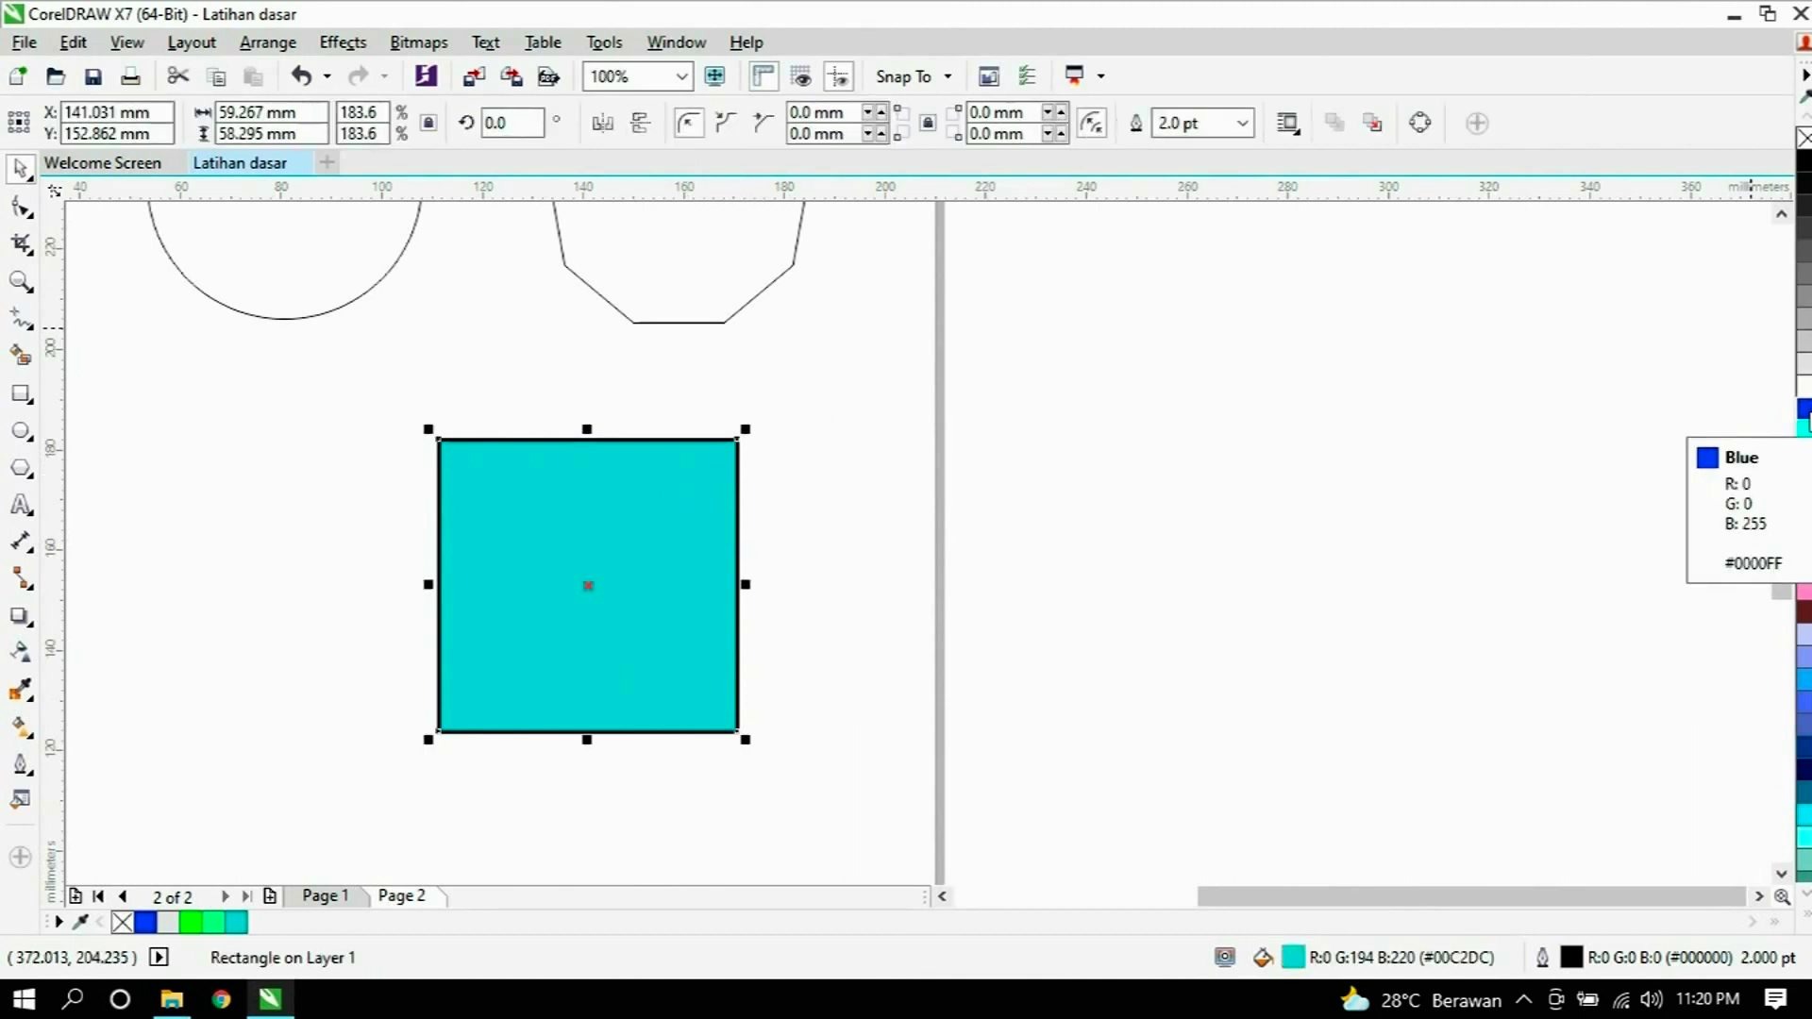
right_click(1806, 411)
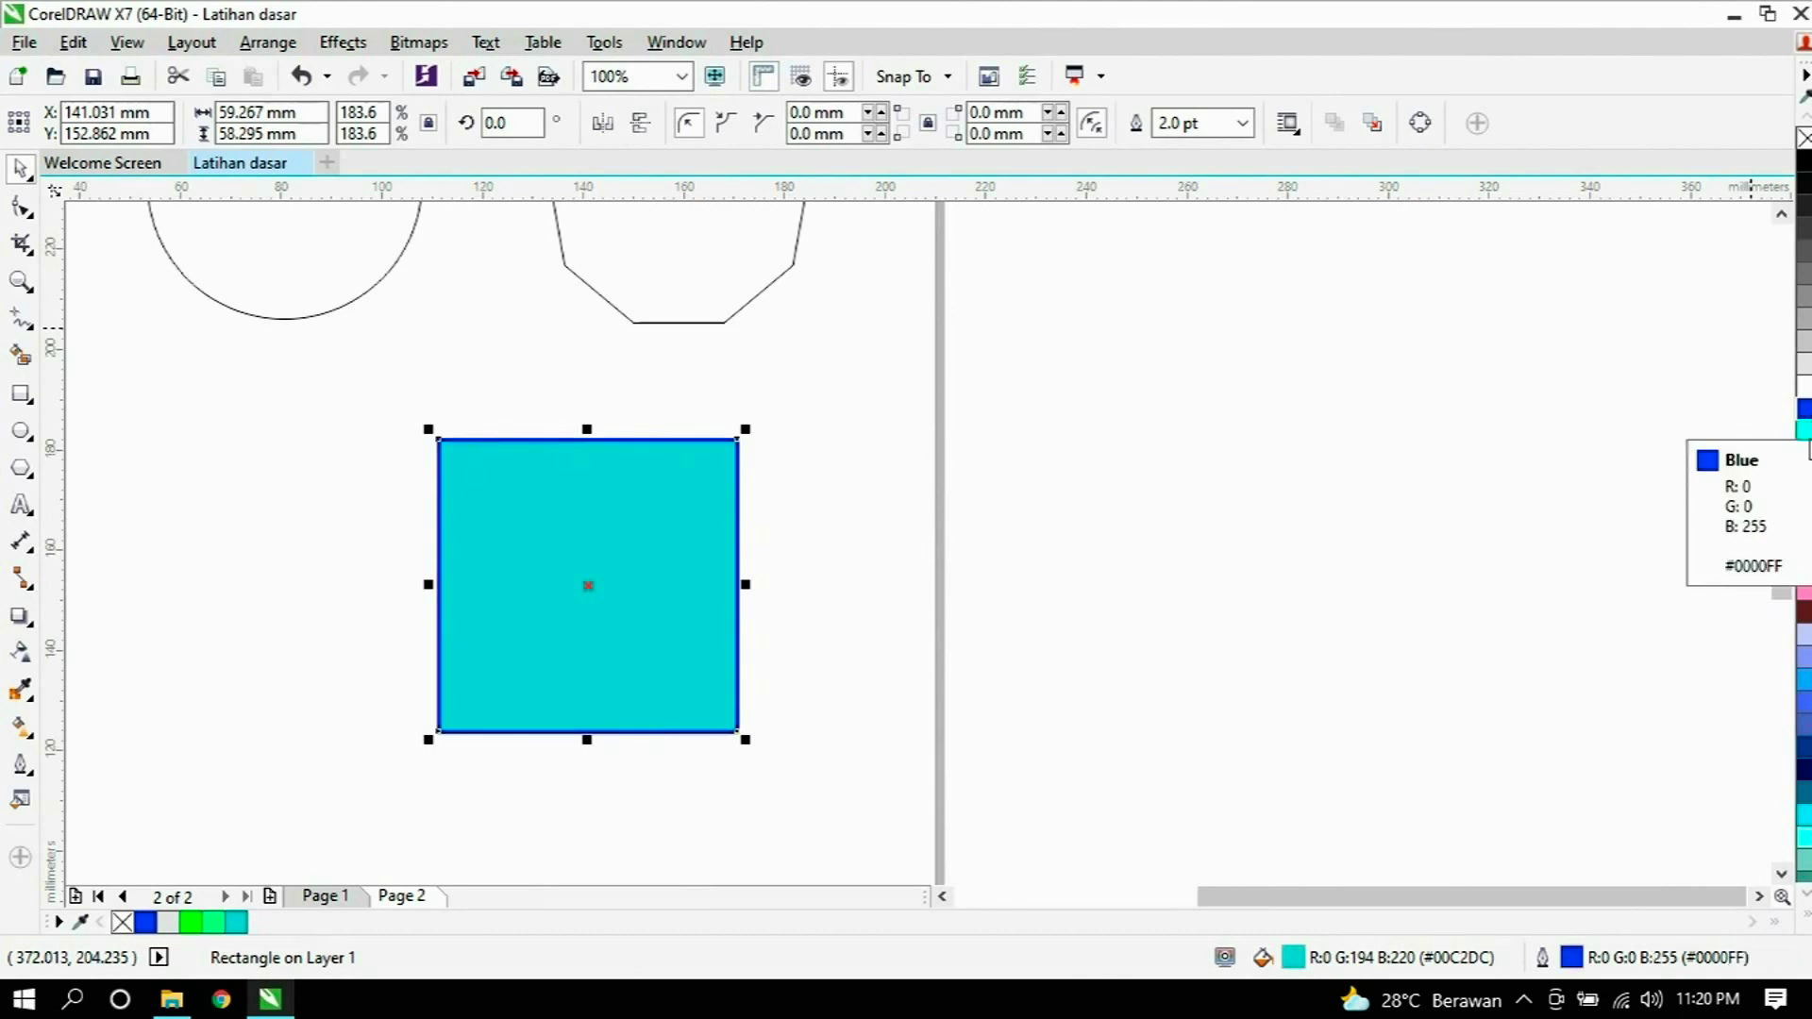
right_click(1804, 498)
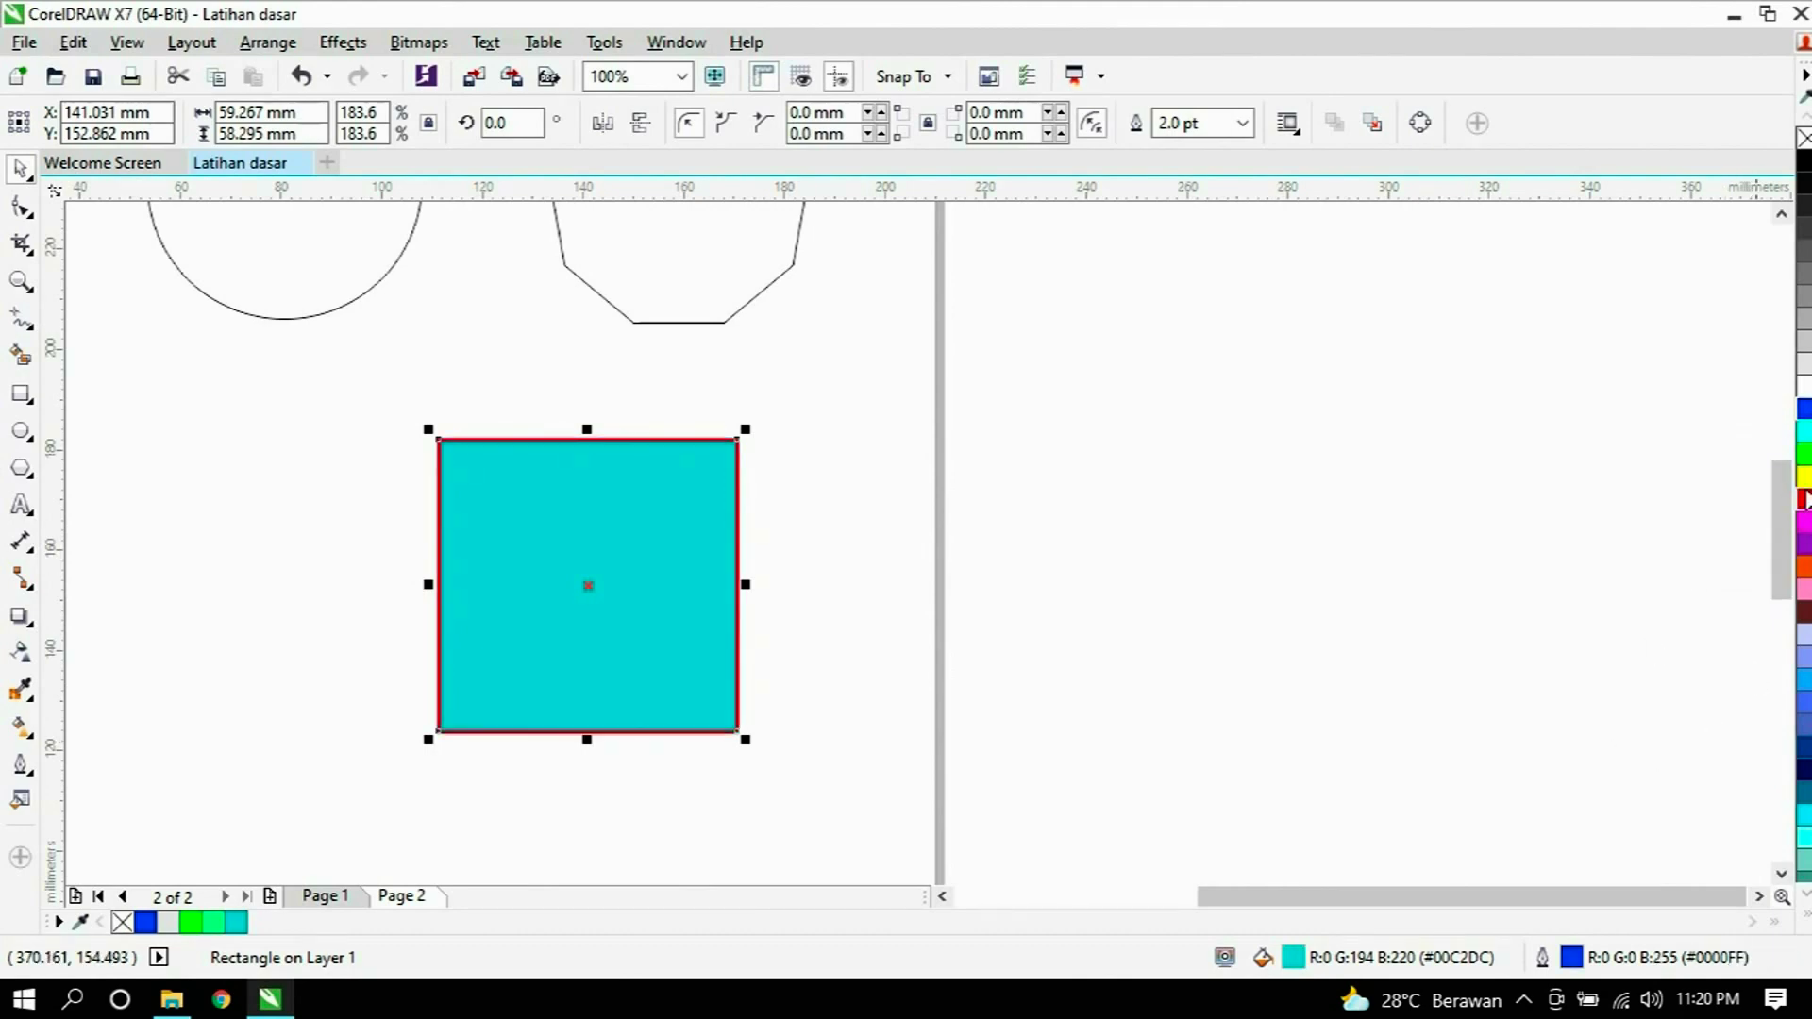
right_click(1805, 547)
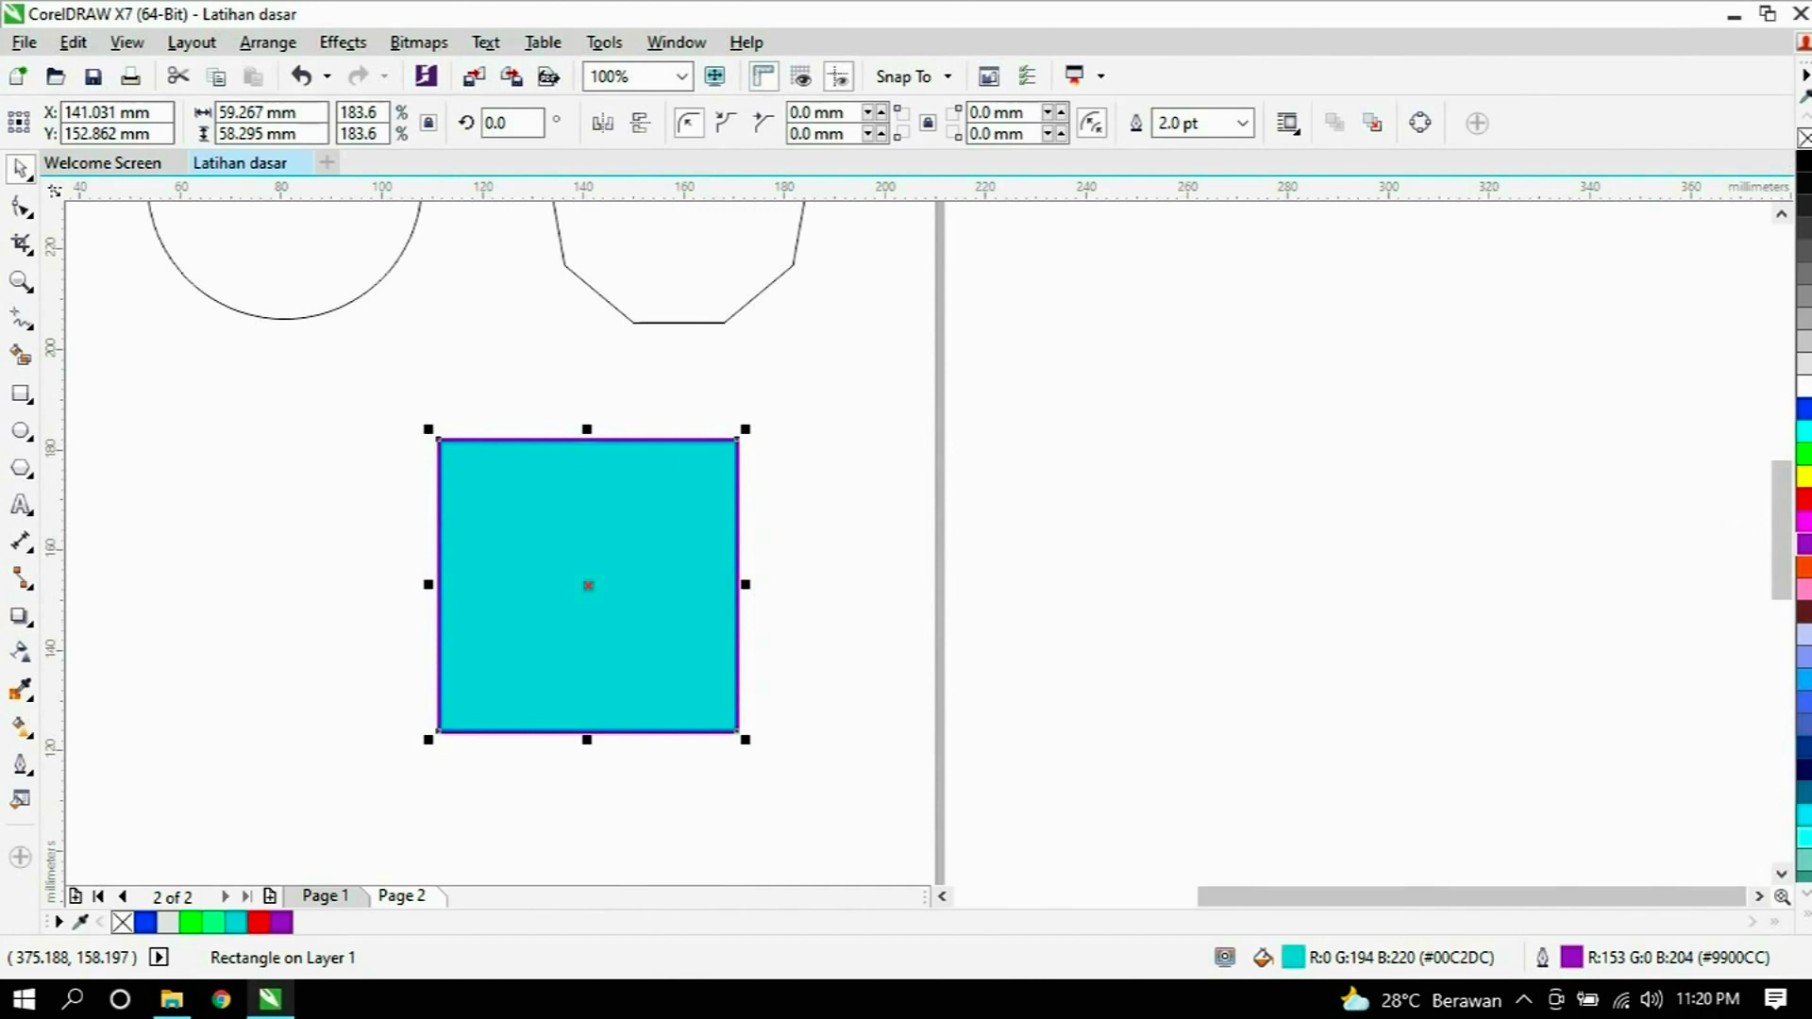
Remove the outline from the cyan square and leave the square deselected.
right_click(1805, 141)
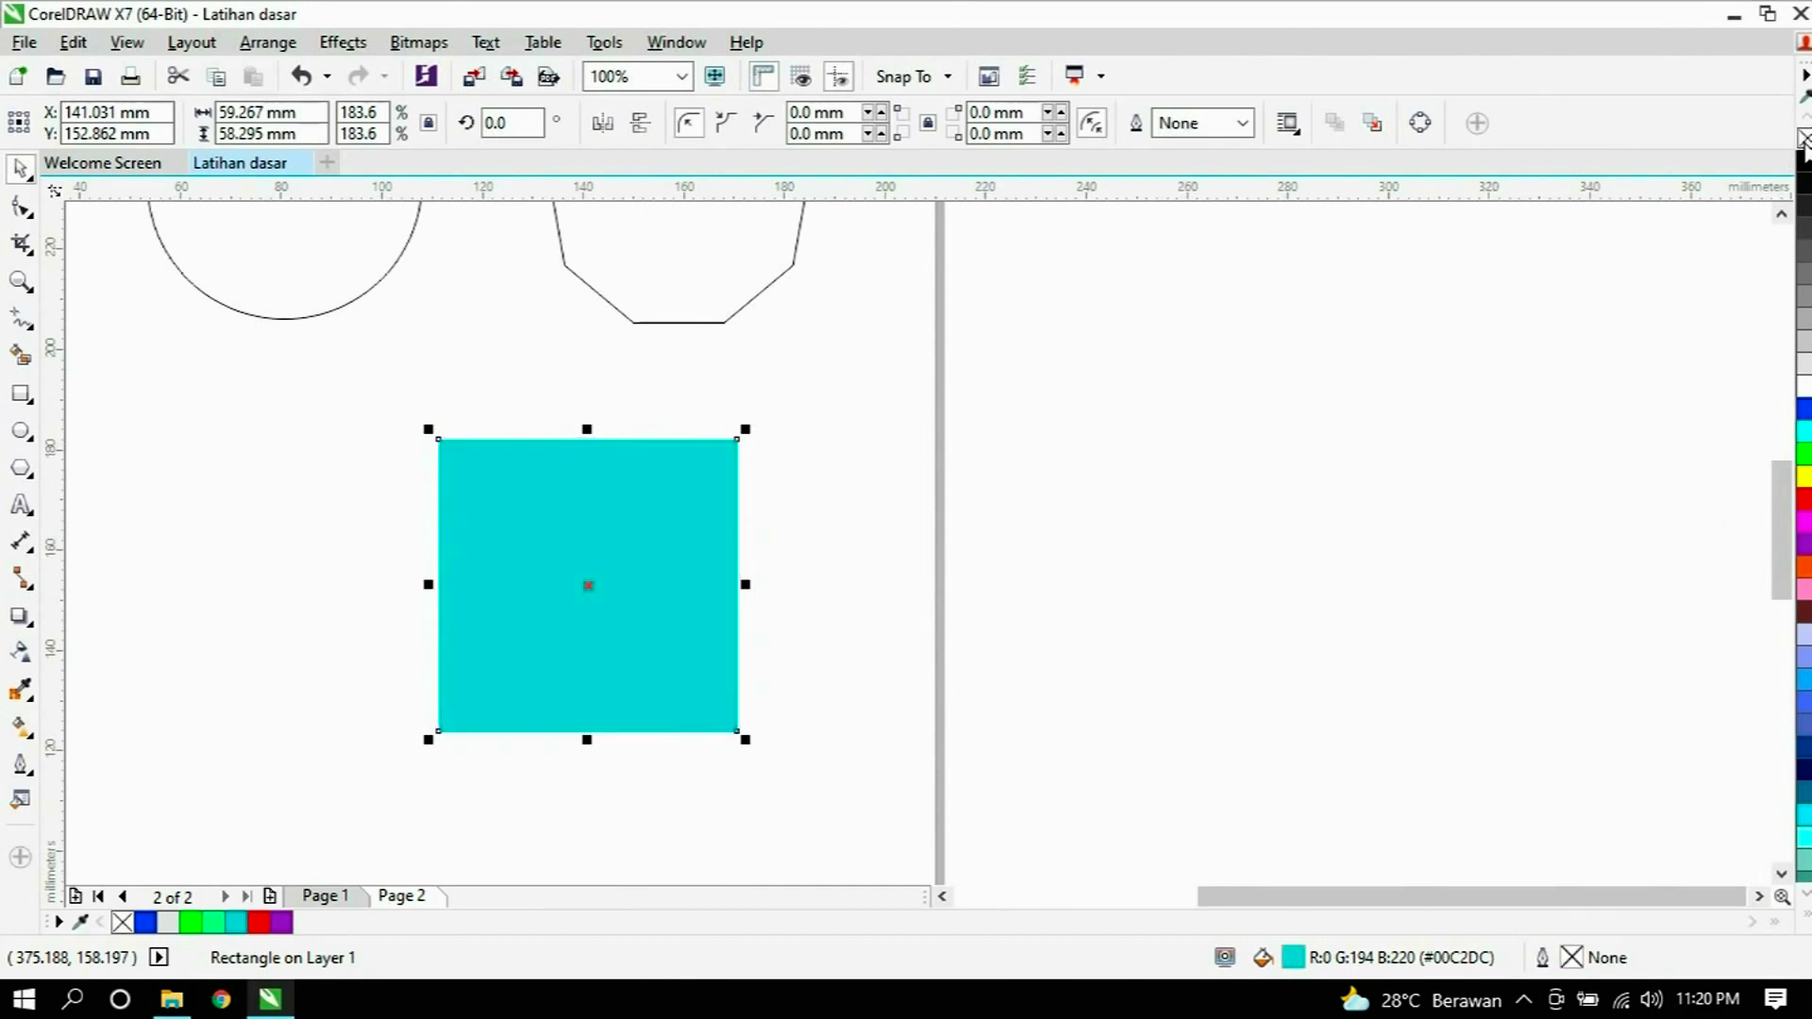
left_click(1130, 562)
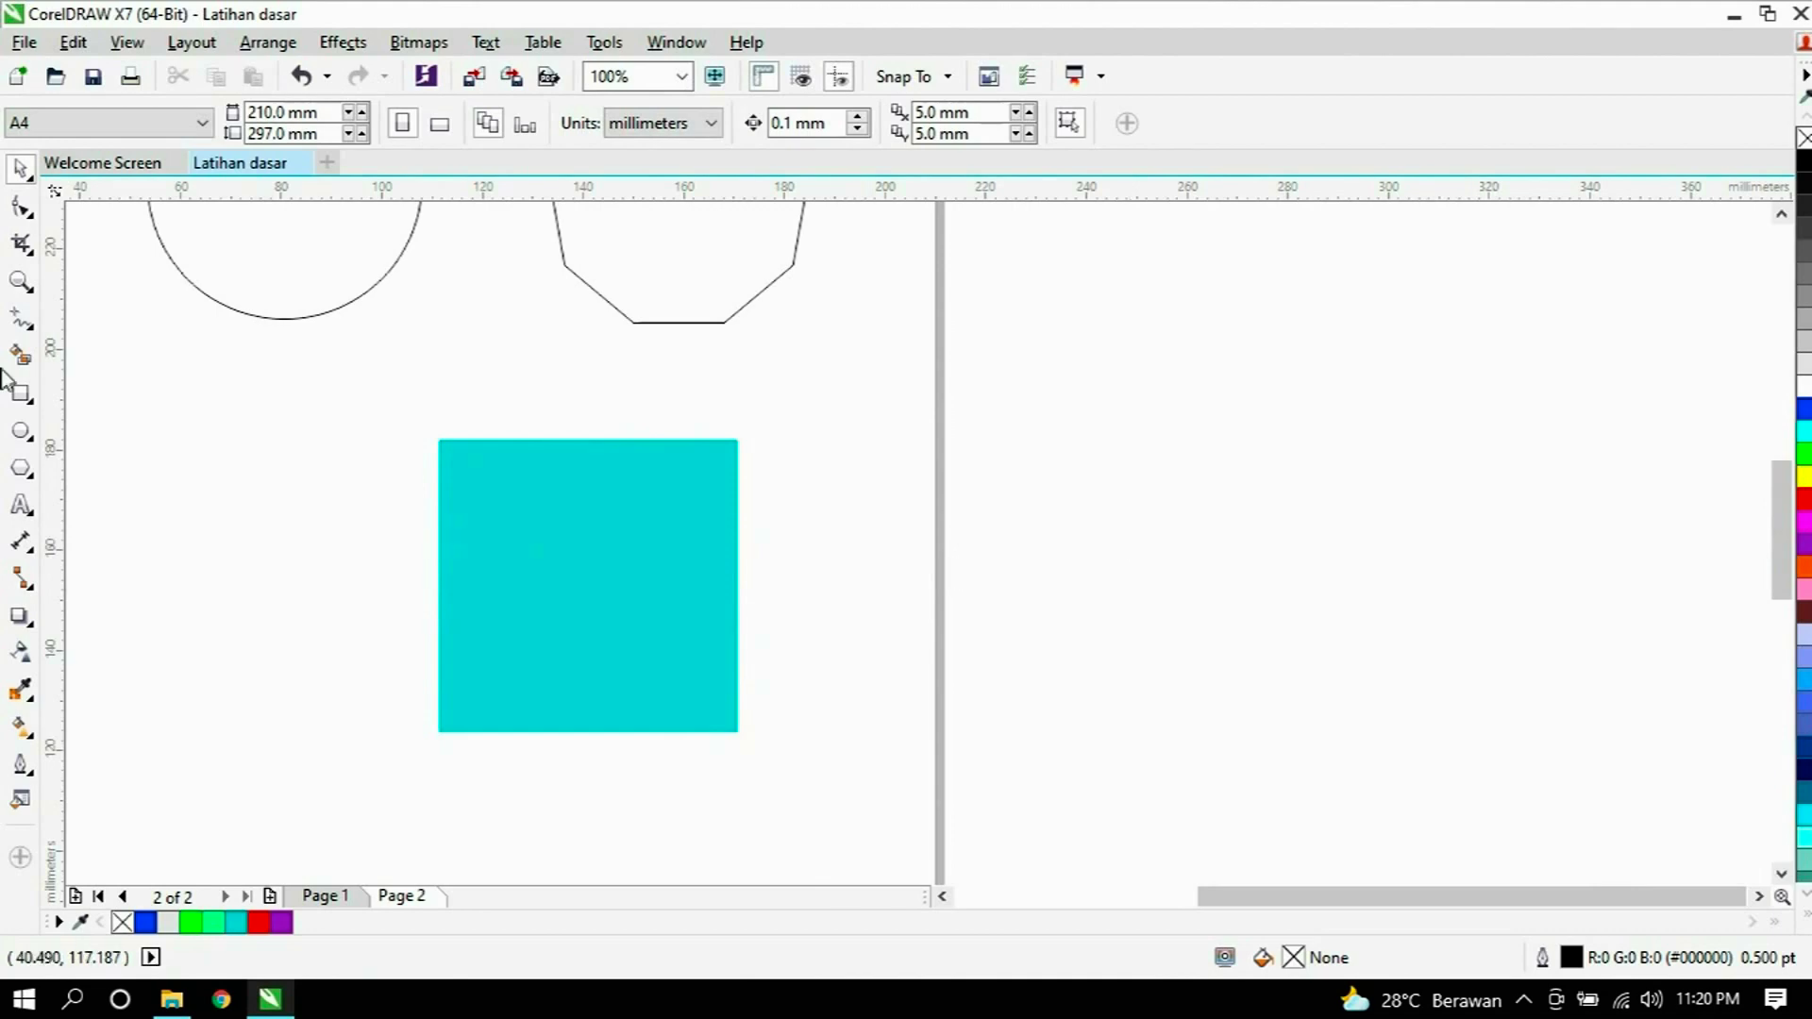
left_click(619, 623)
left_click(1012, 525)
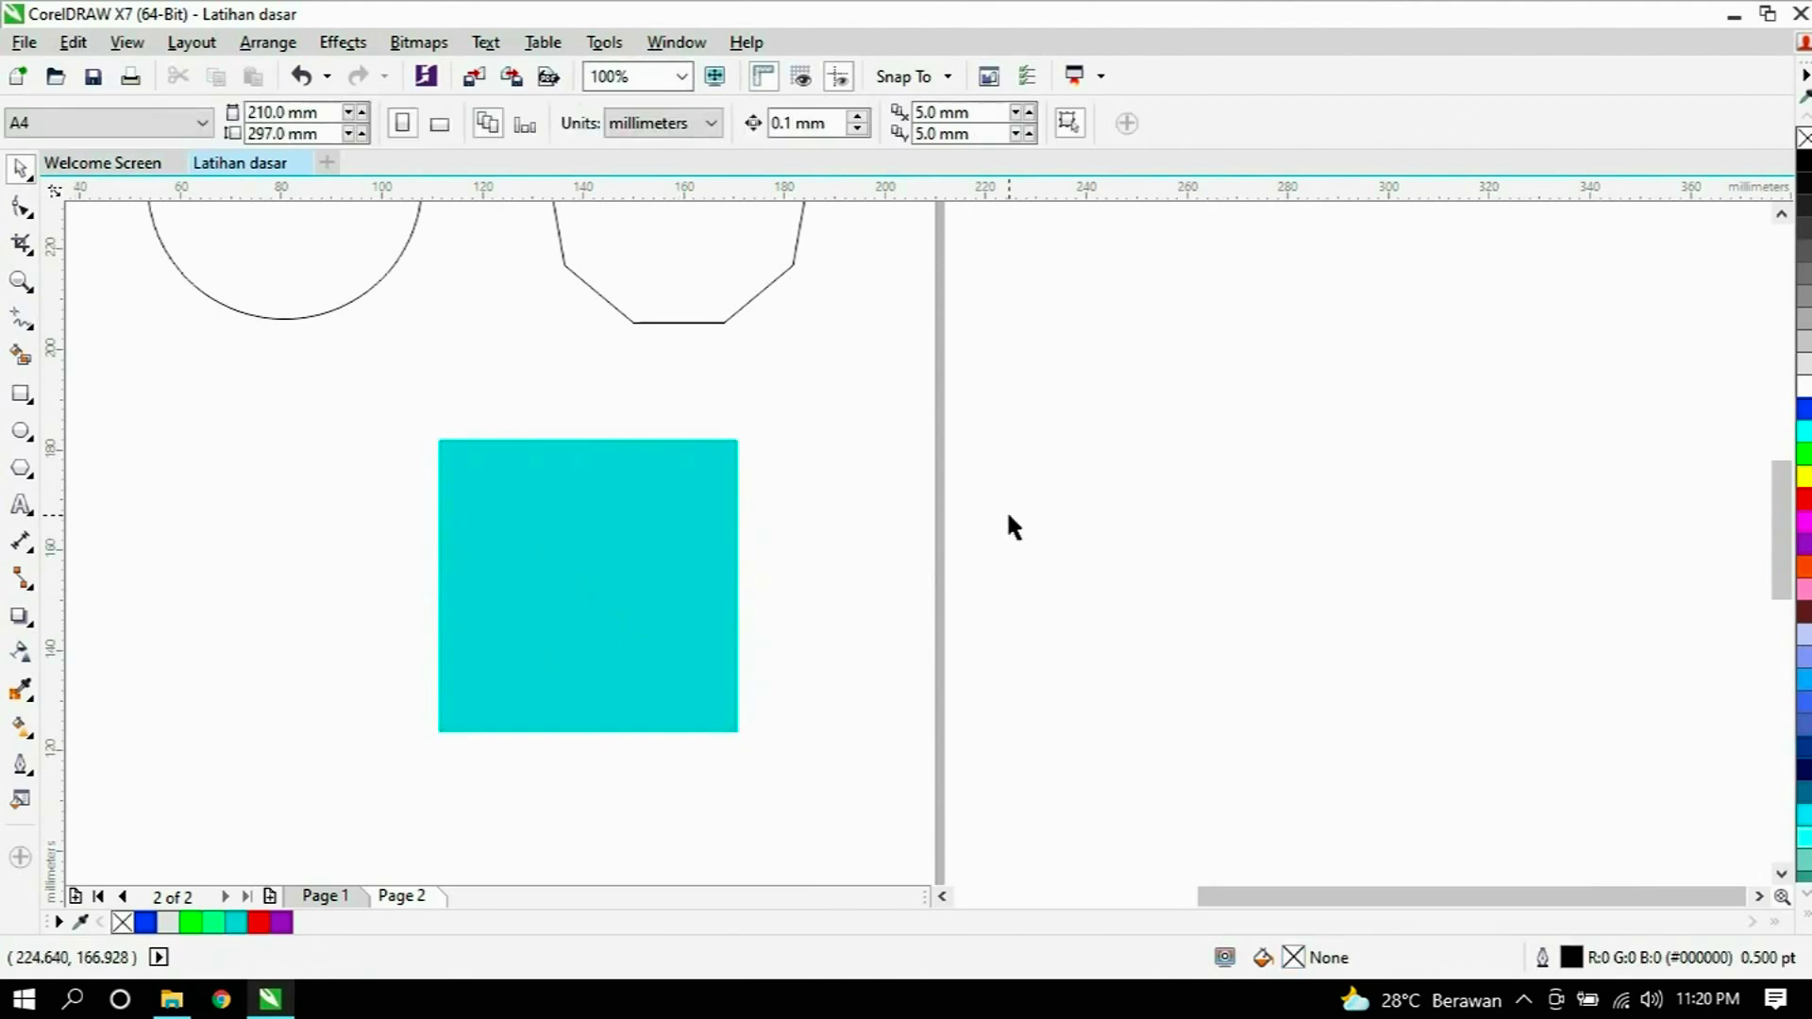